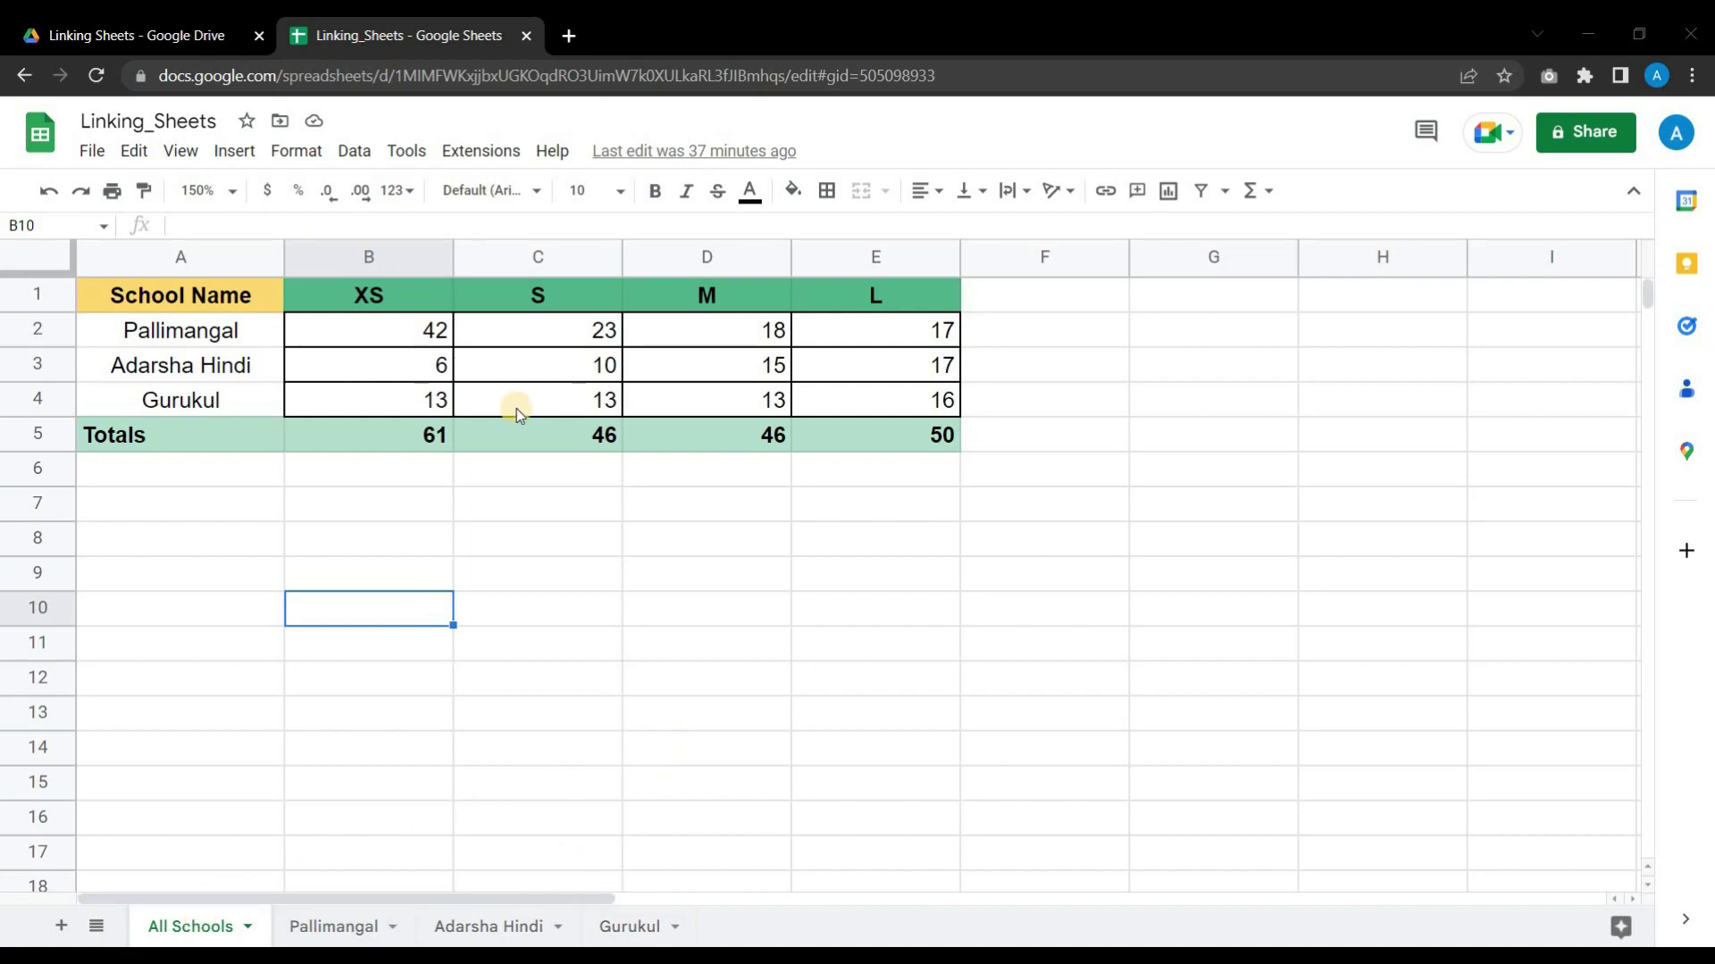
Switch to the 'Linking Sheets - Google Drive' tab to view the school spreadsheets
click(105, 38)
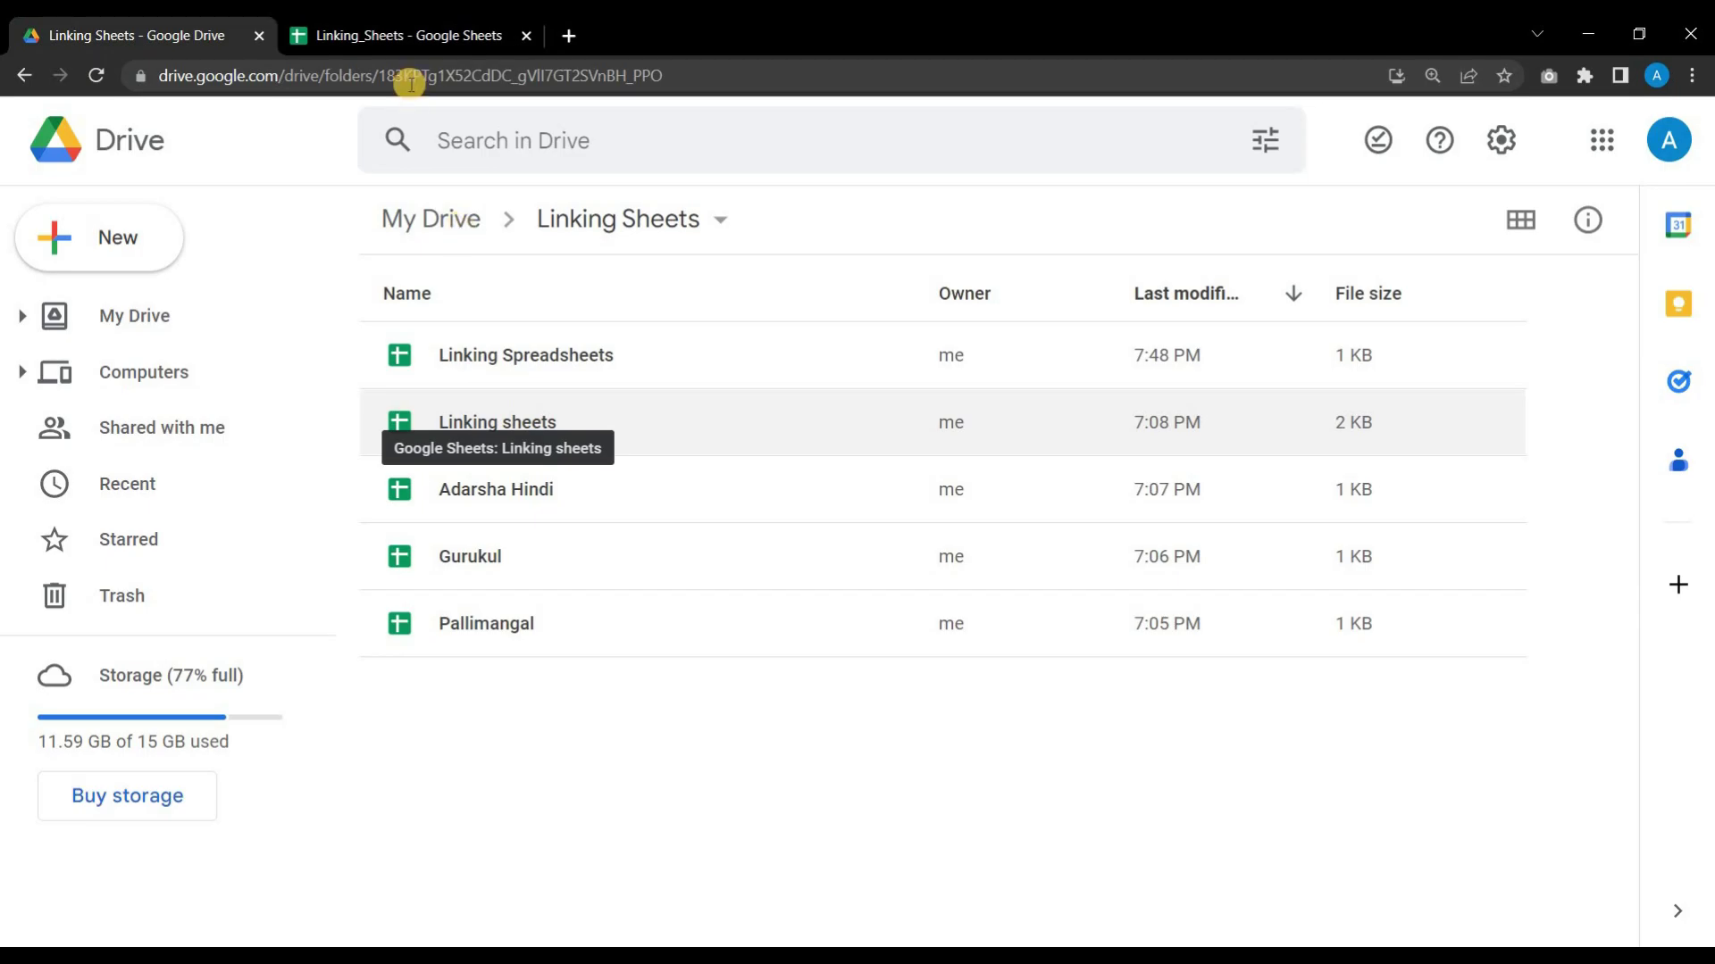
Glance at the Drive folder again, ending on the Linking_Sheets spreadsheet's All Schools sheet
click(403, 36)
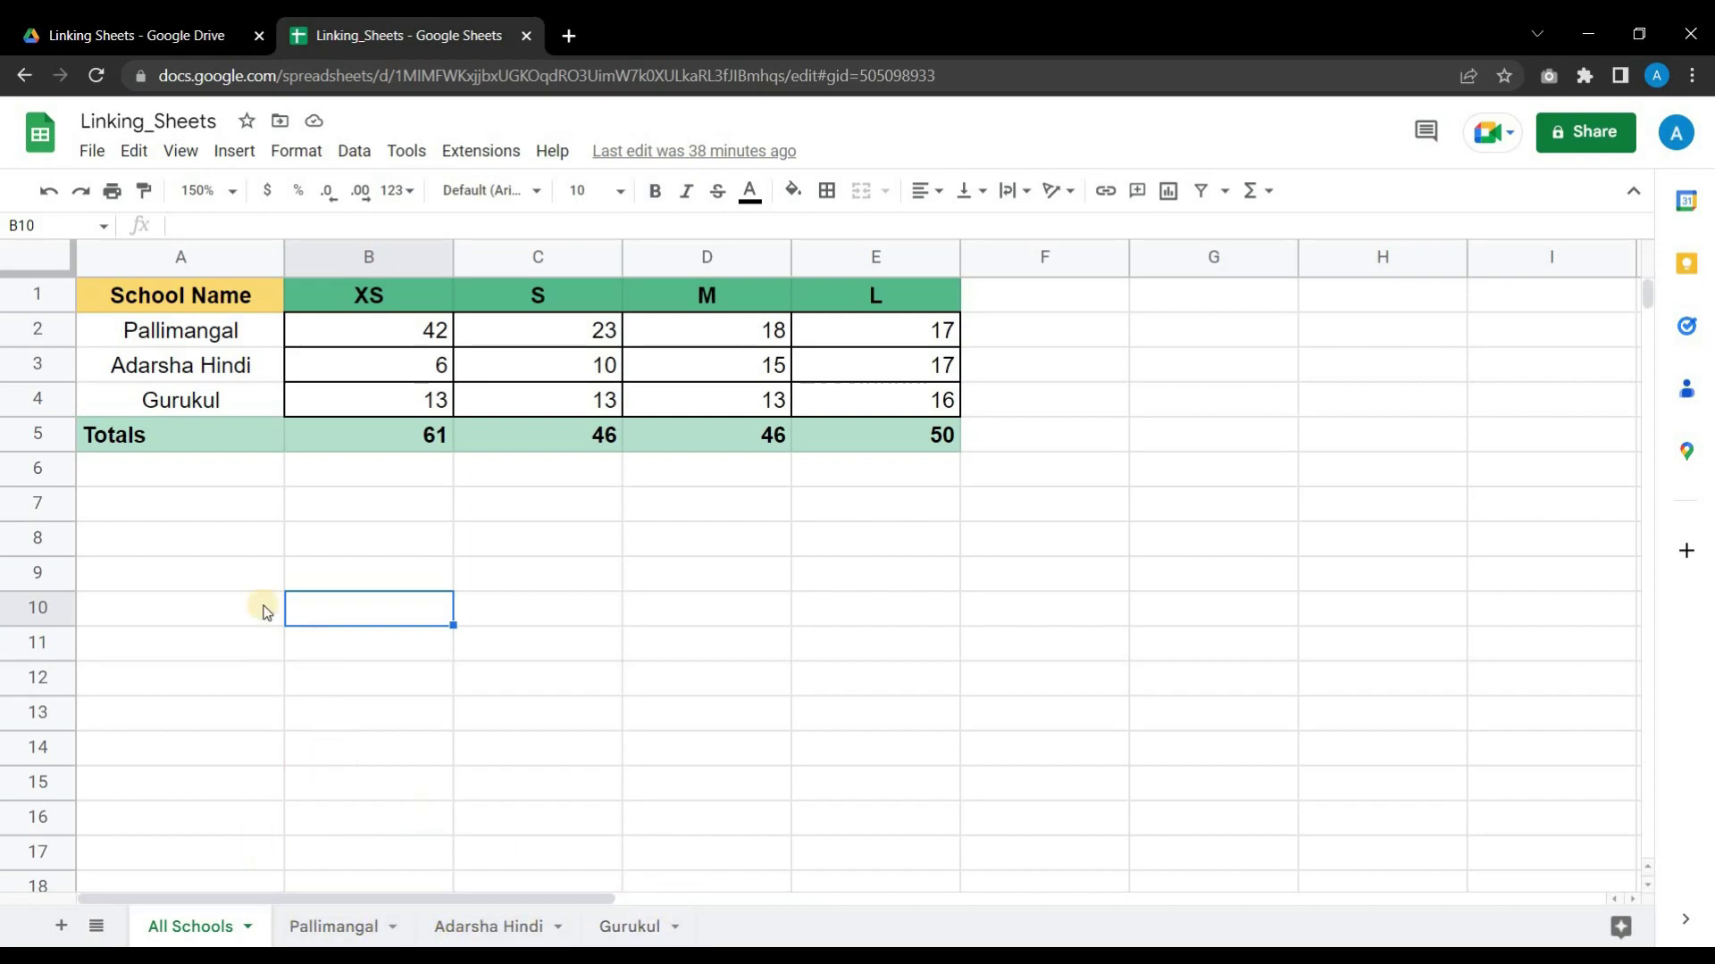
click(80, 24)
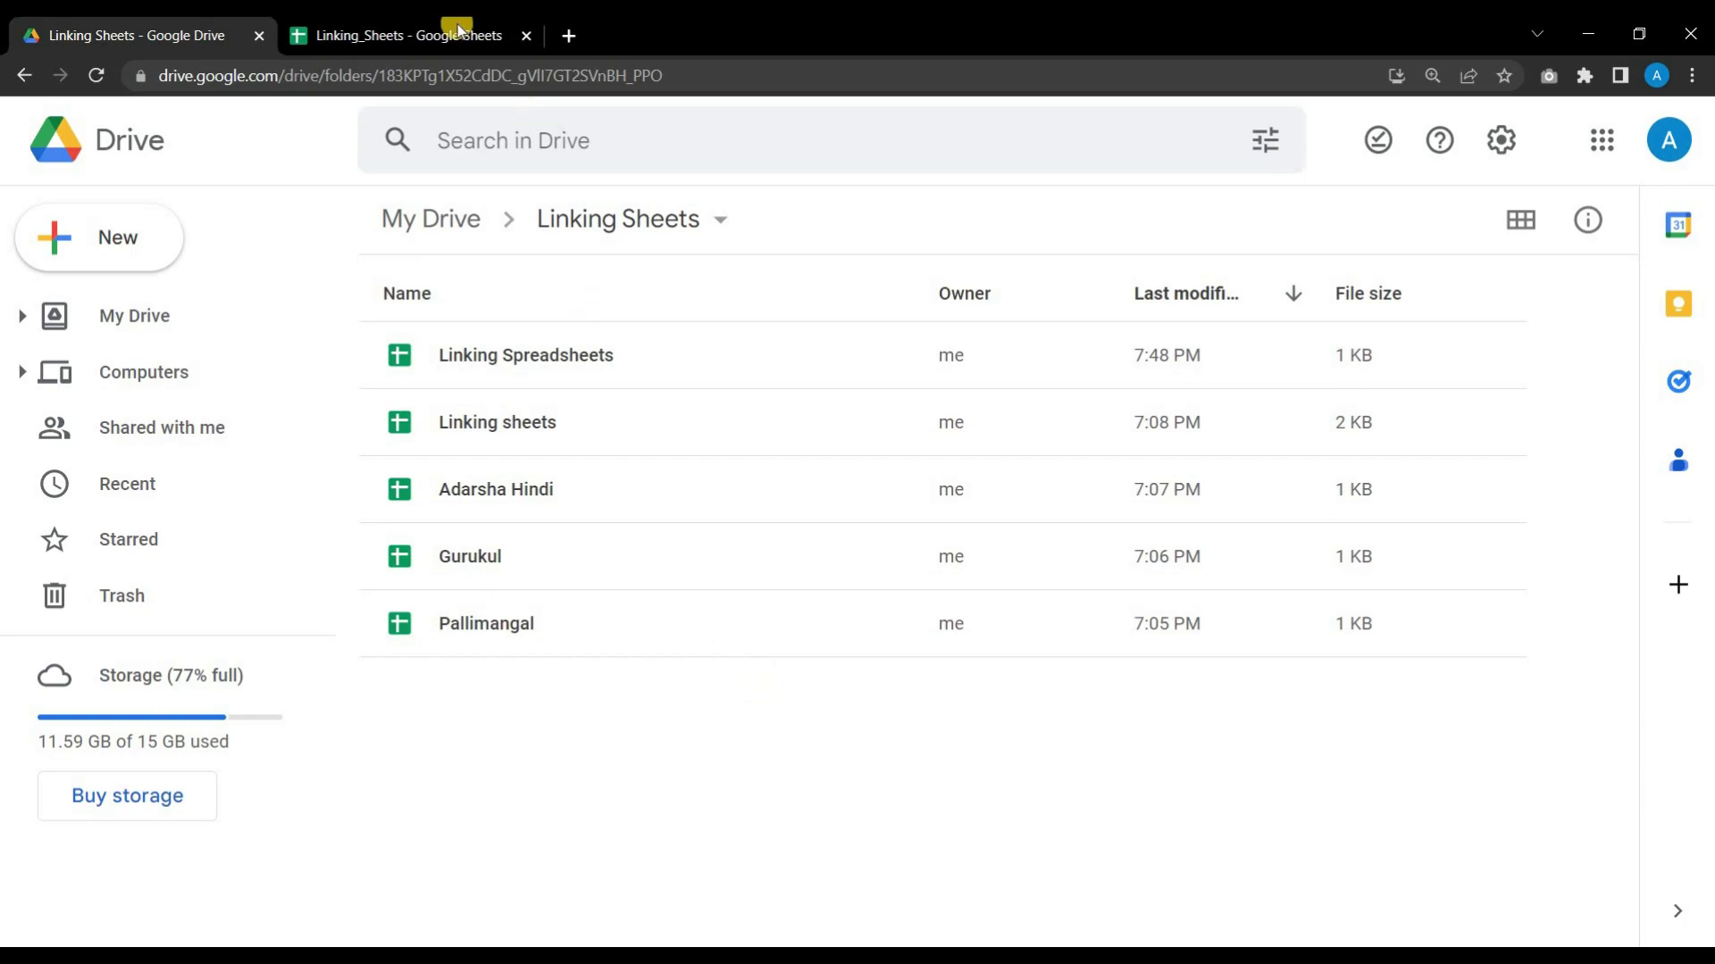
click(418, 35)
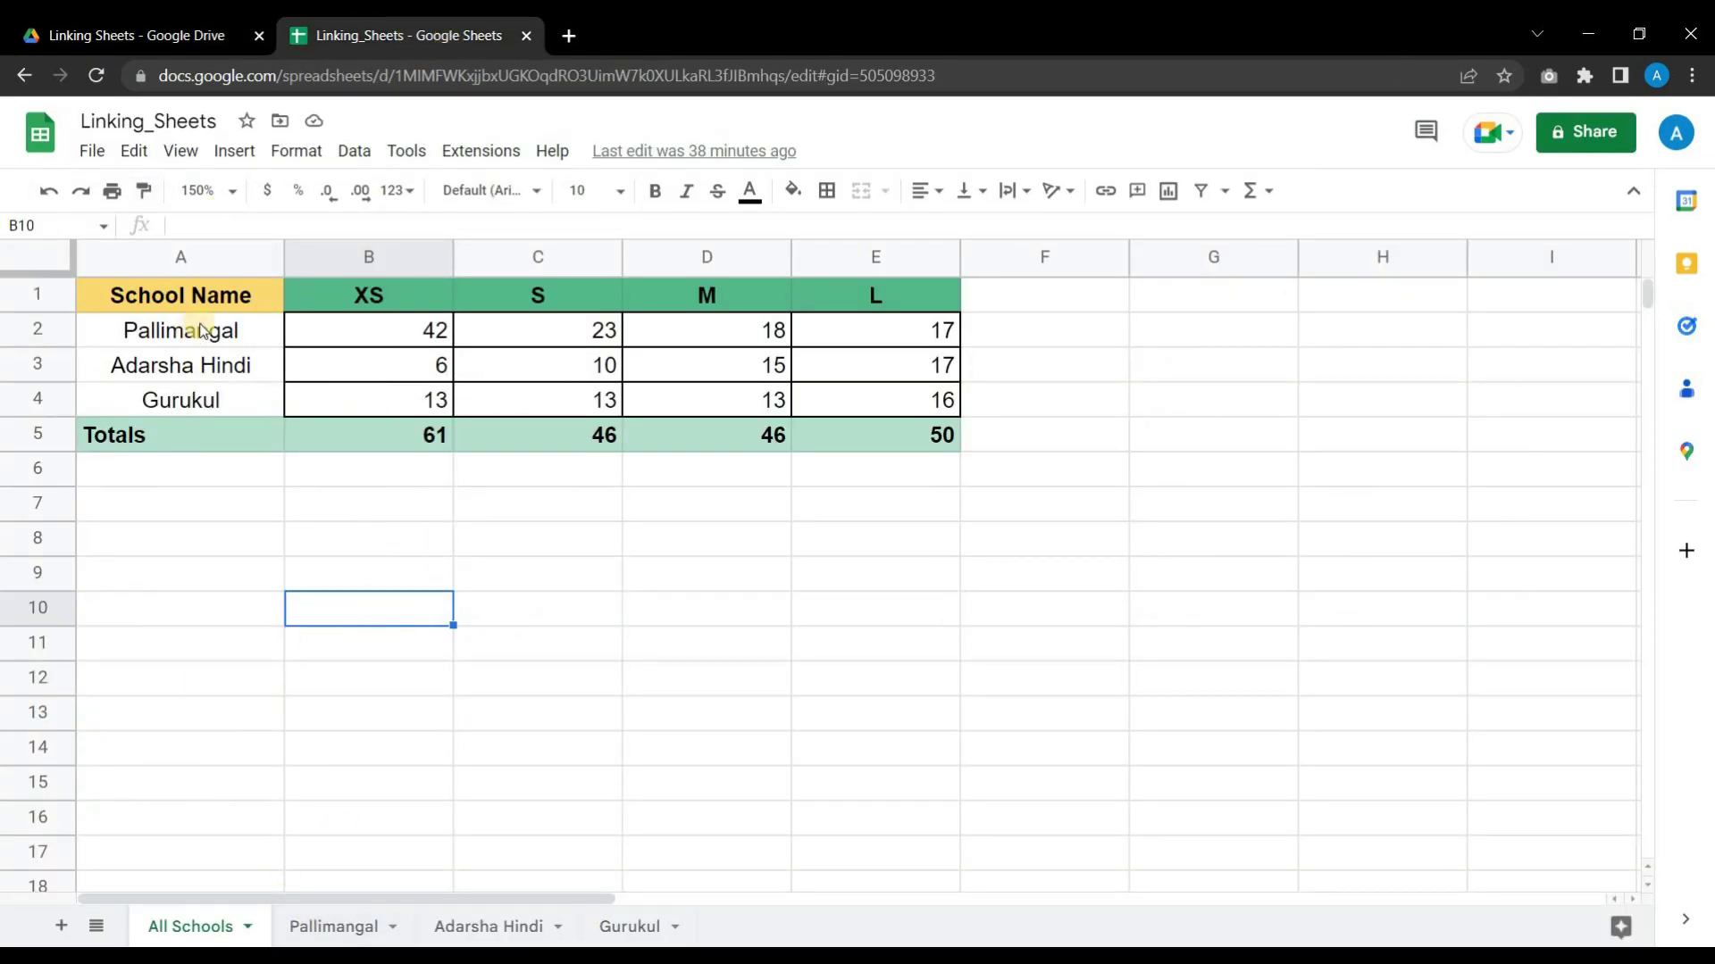
Change Pallimangal's Grade 11 XS cell B3 to 20 and check the All Schools total of 59
click(332, 926)
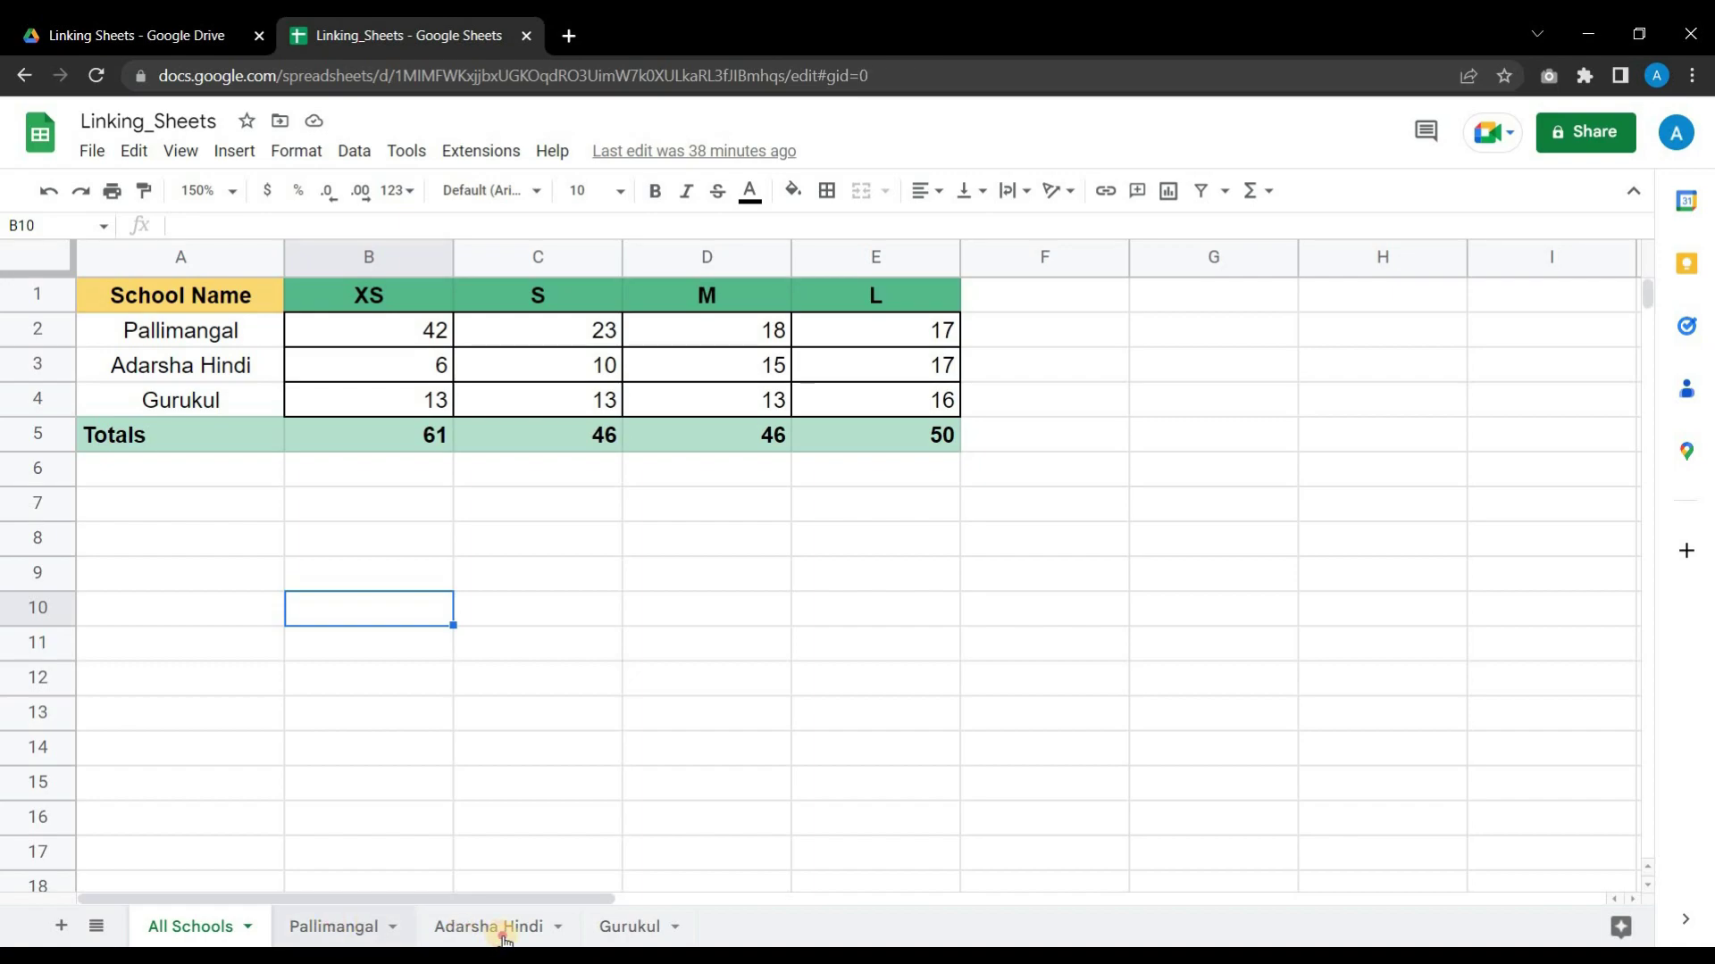
click(629, 928)
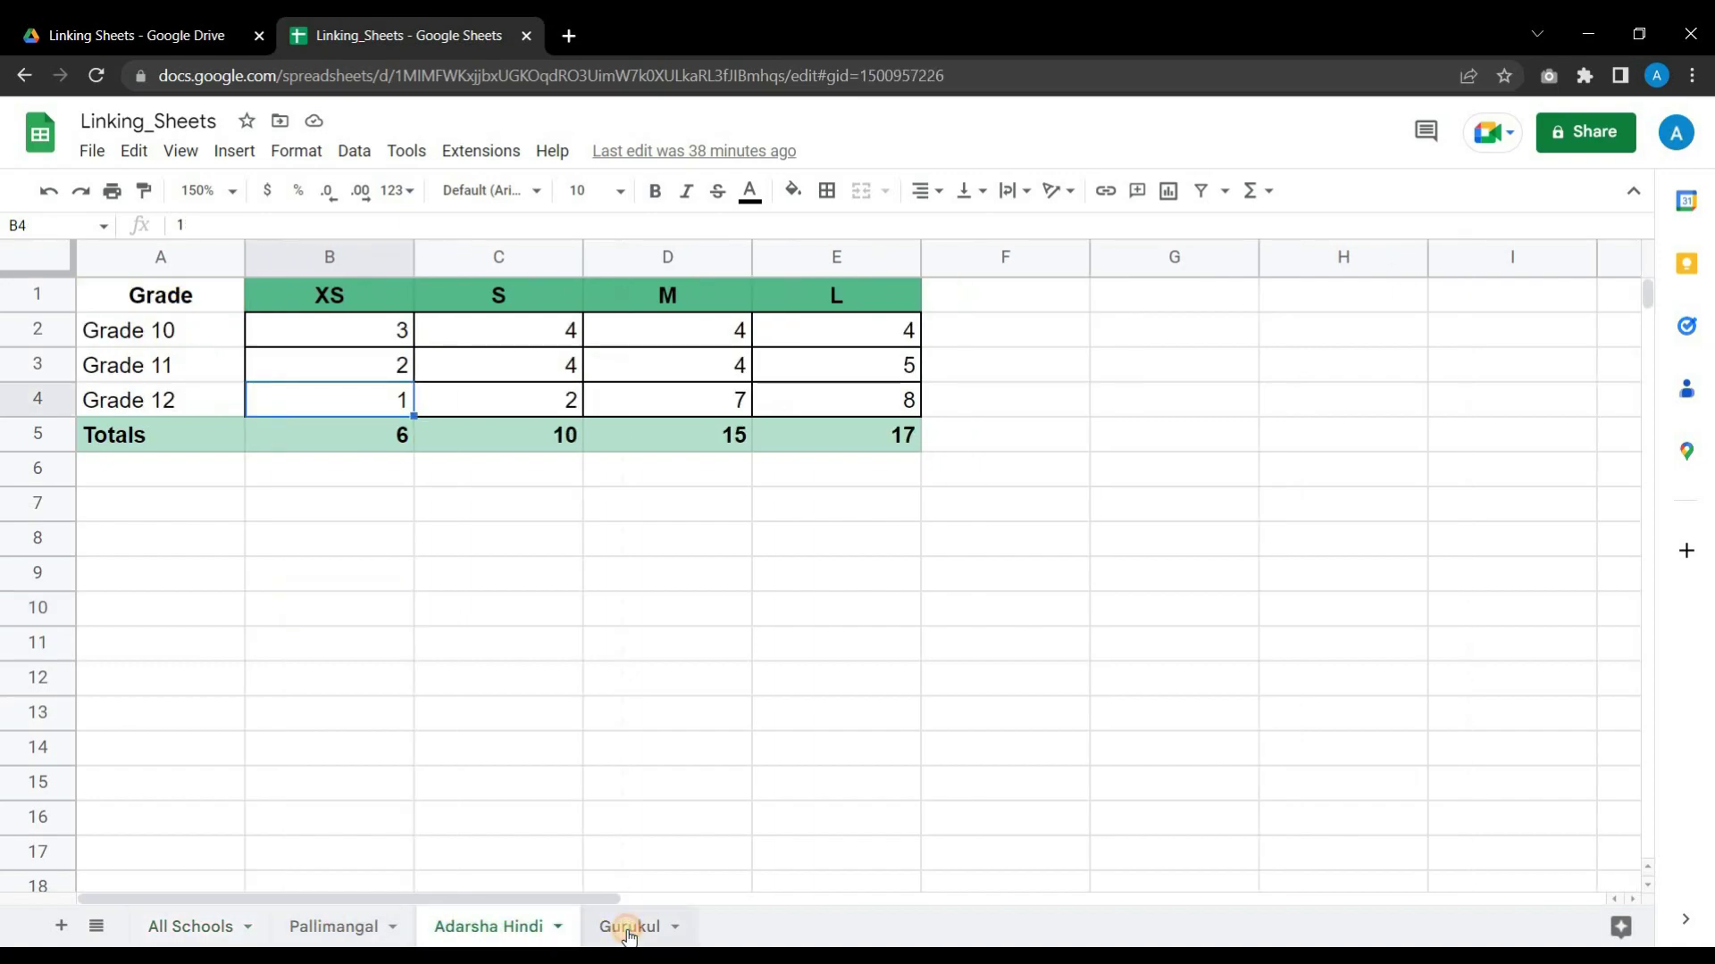
click(309, 938)
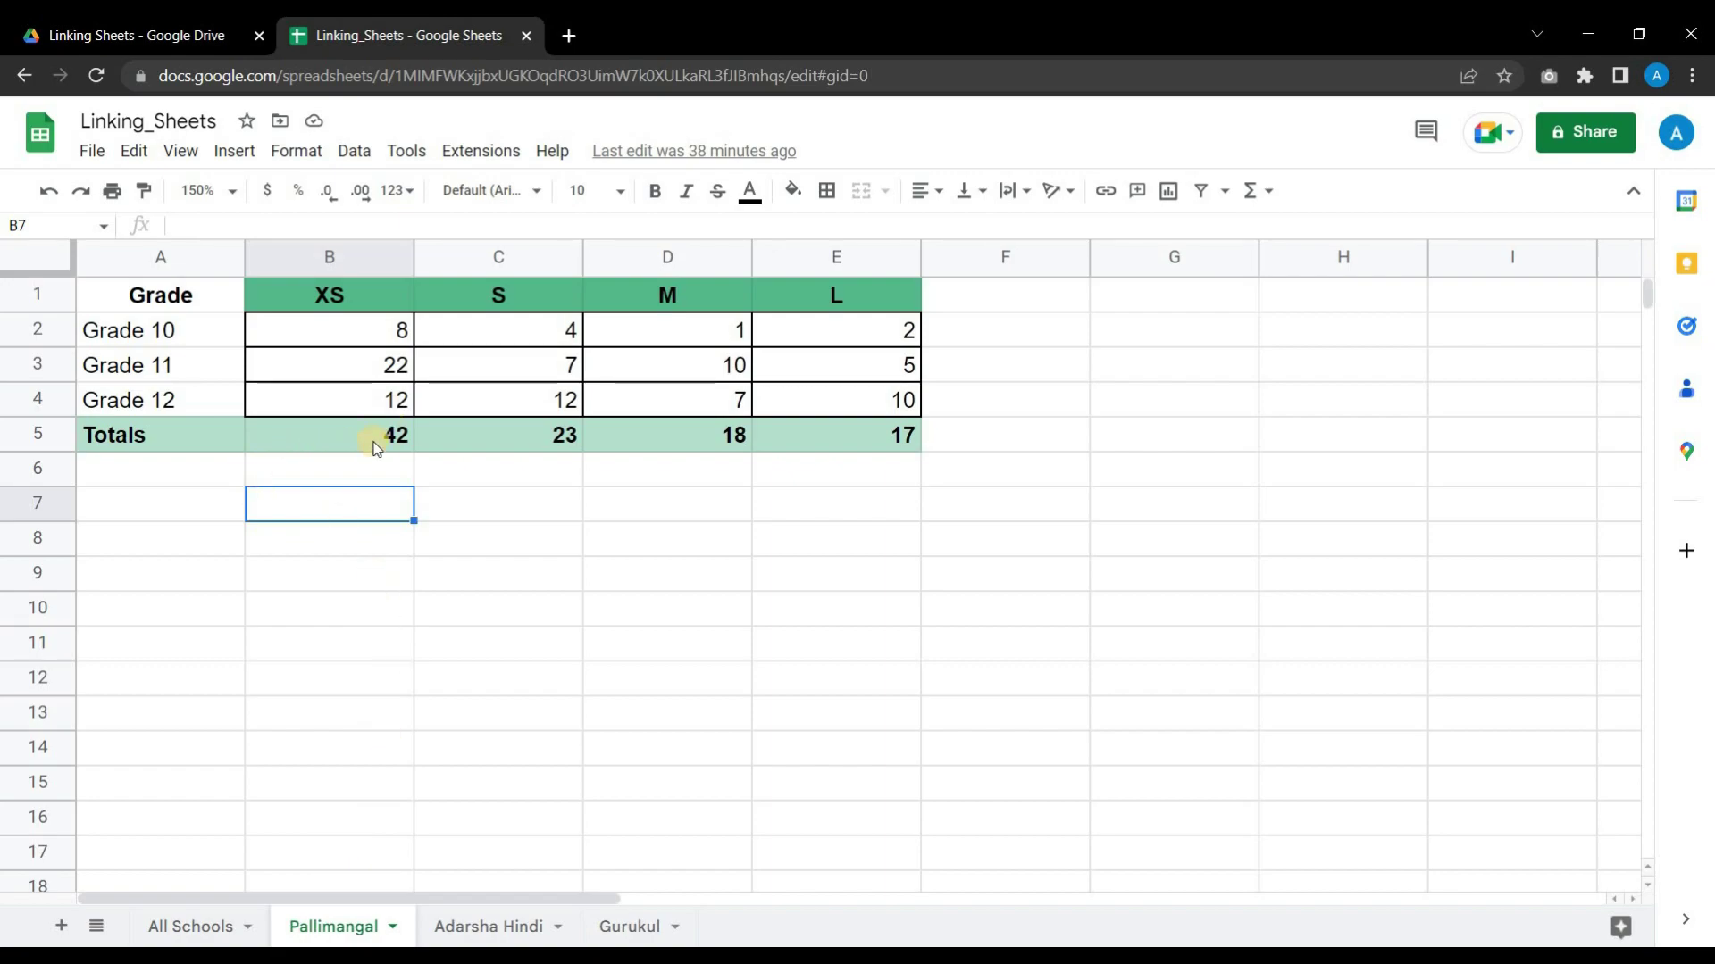
click(189, 926)
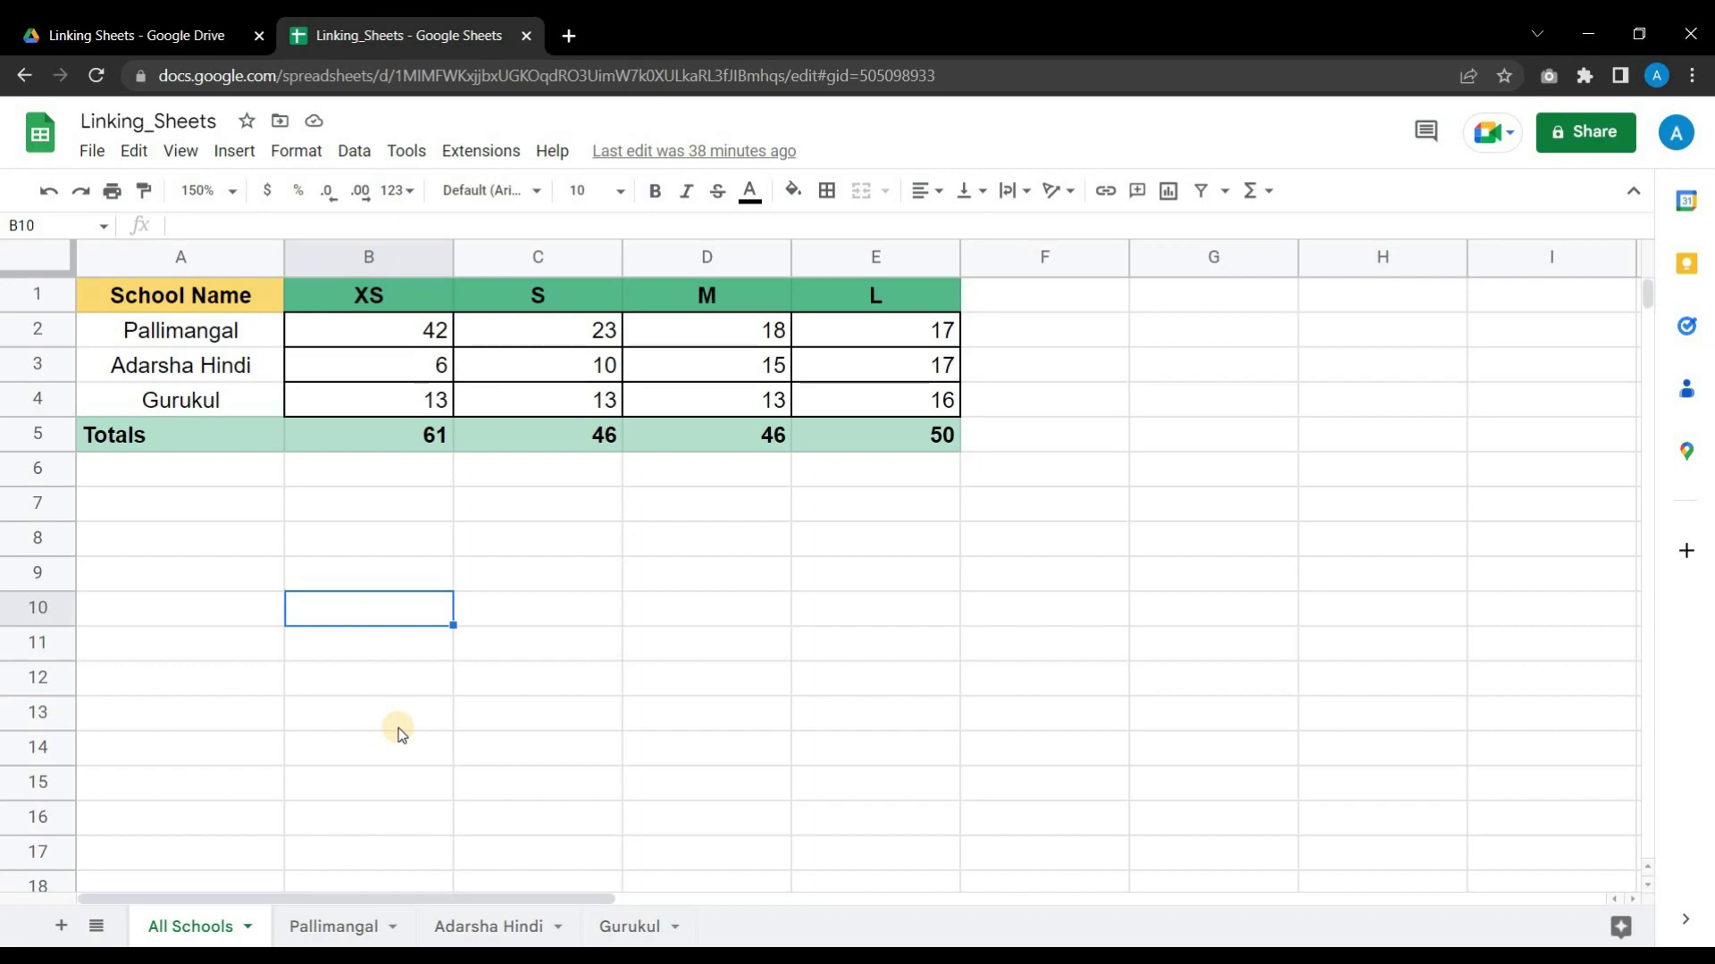
click(335, 929)
click(391, 375)
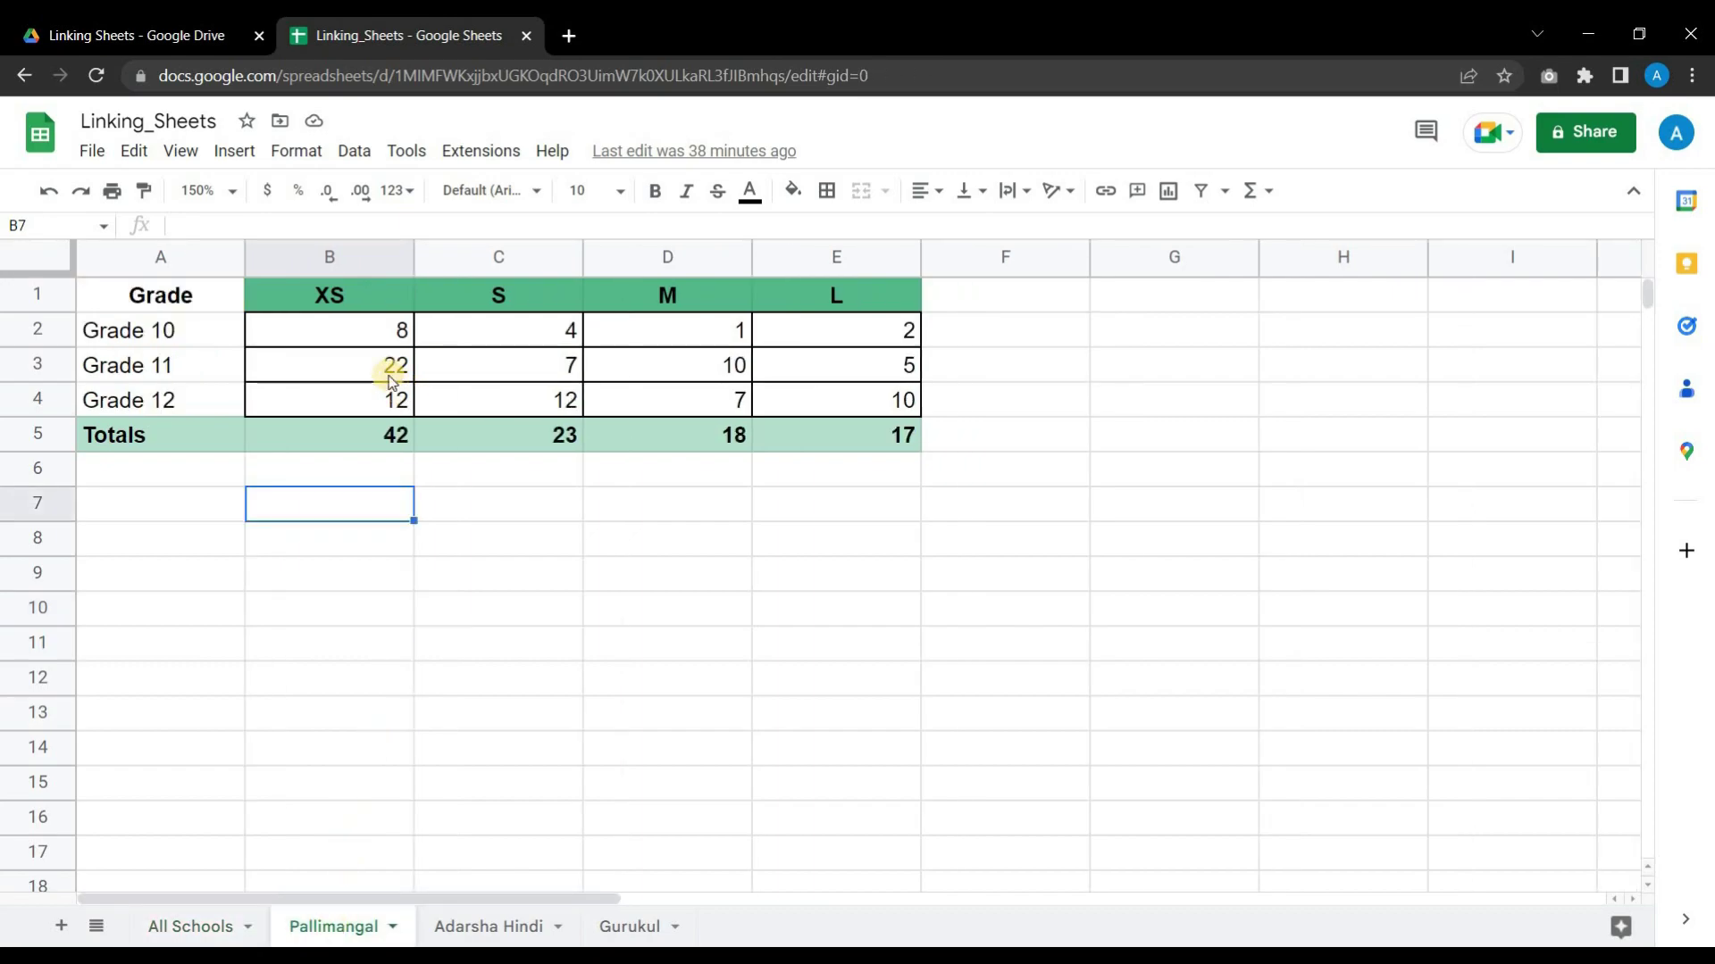
text(0)
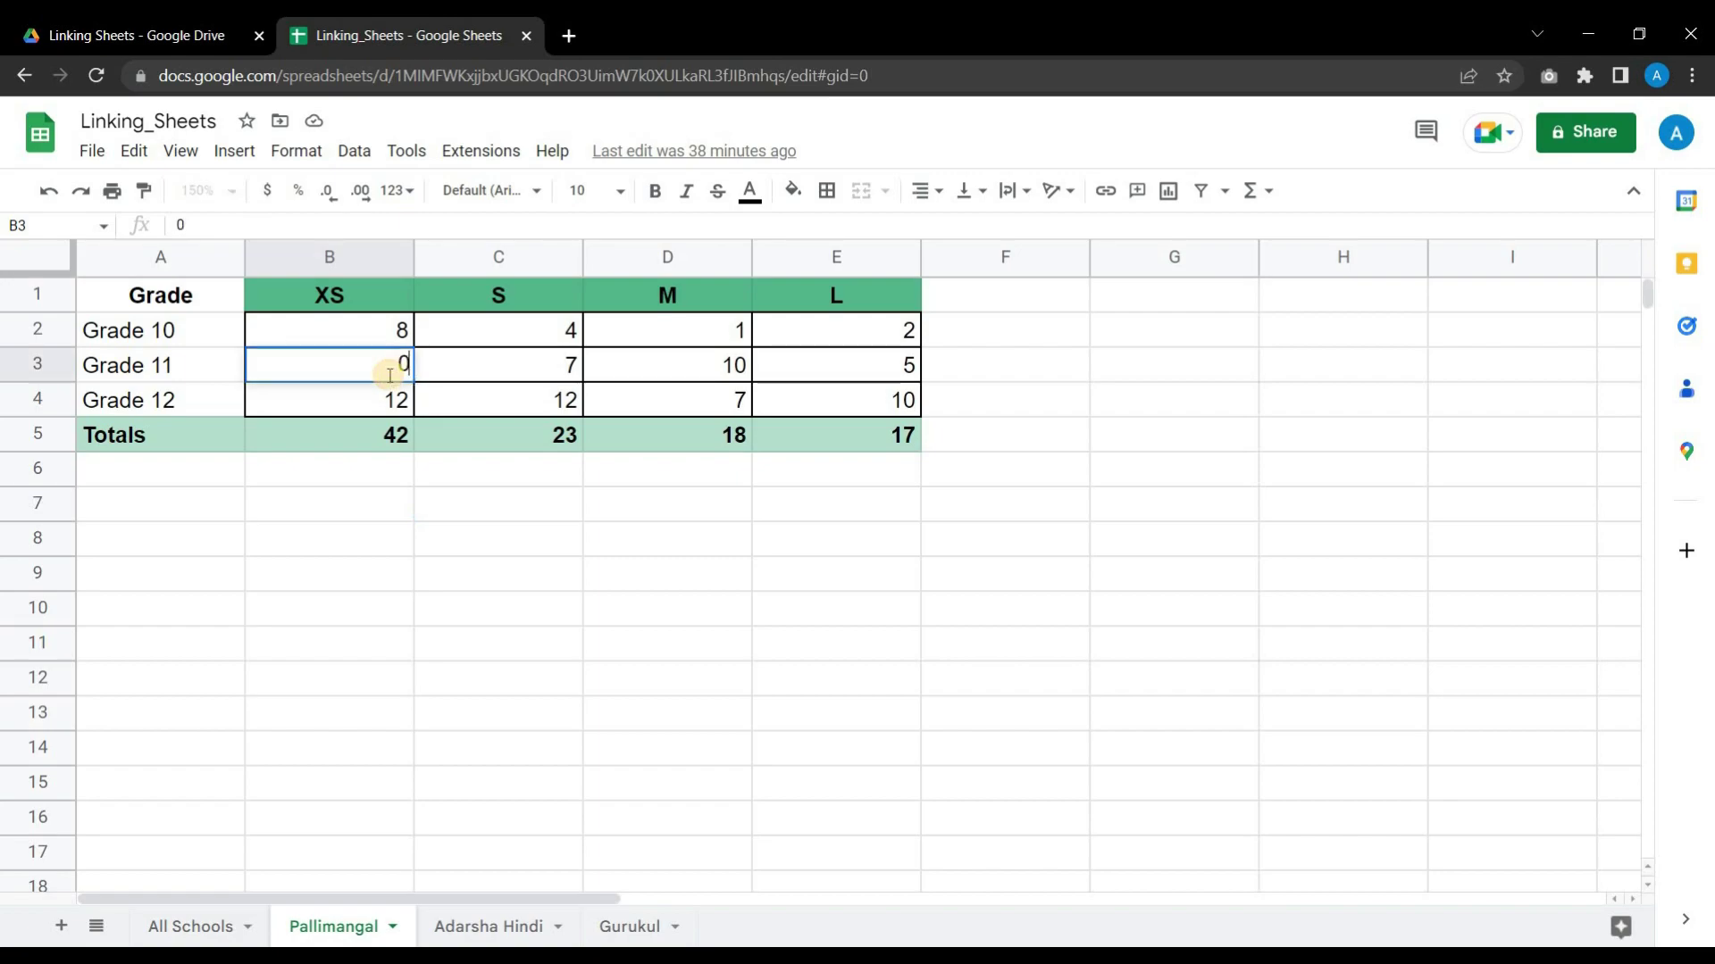
text(20)
key(Return)
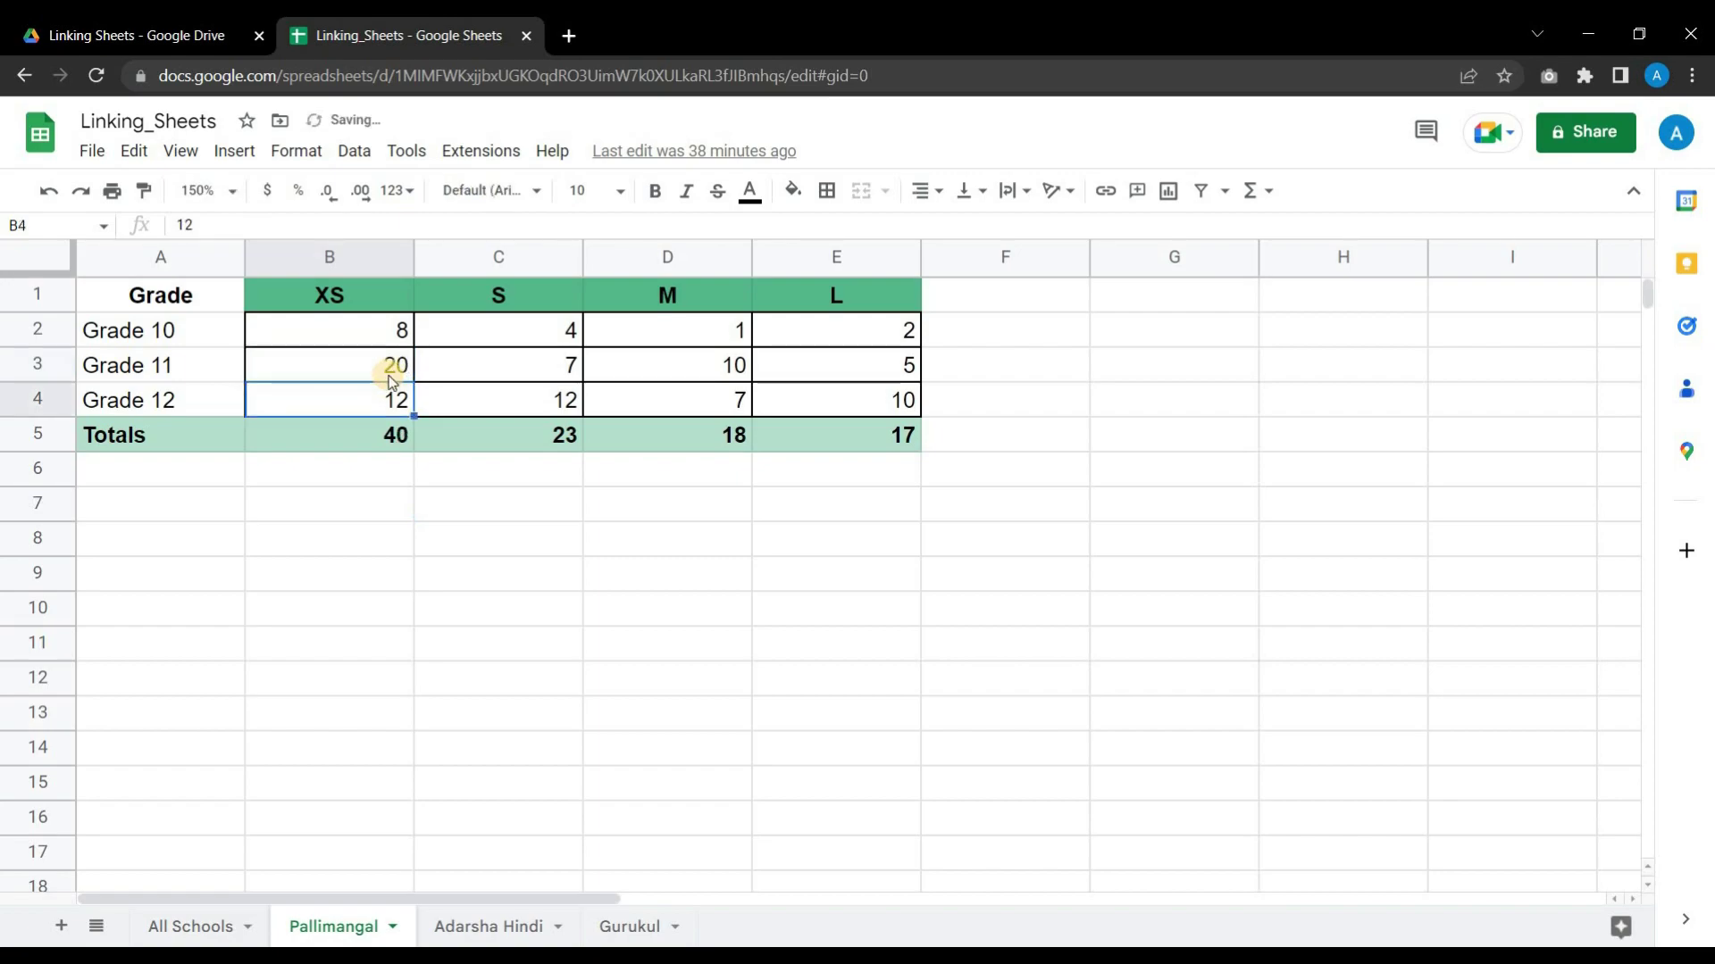
click(220, 927)
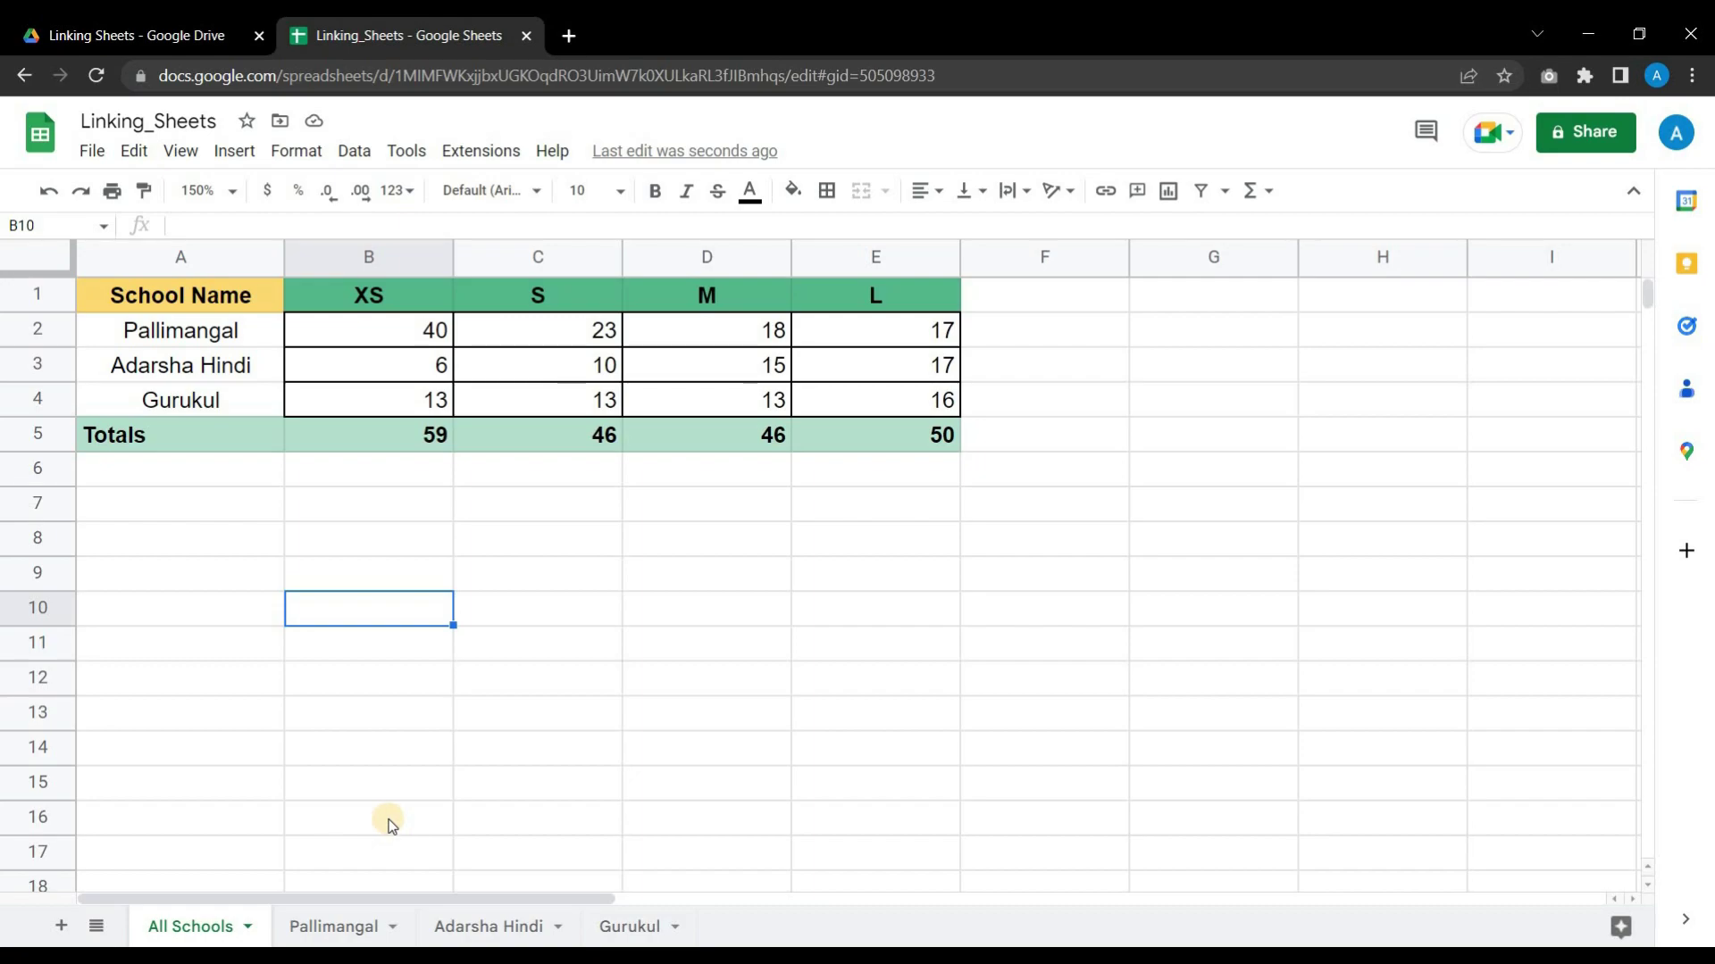
On Pallimangal, enter a temporary =B5 reference to the XS total in cell D8
click(327, 928)
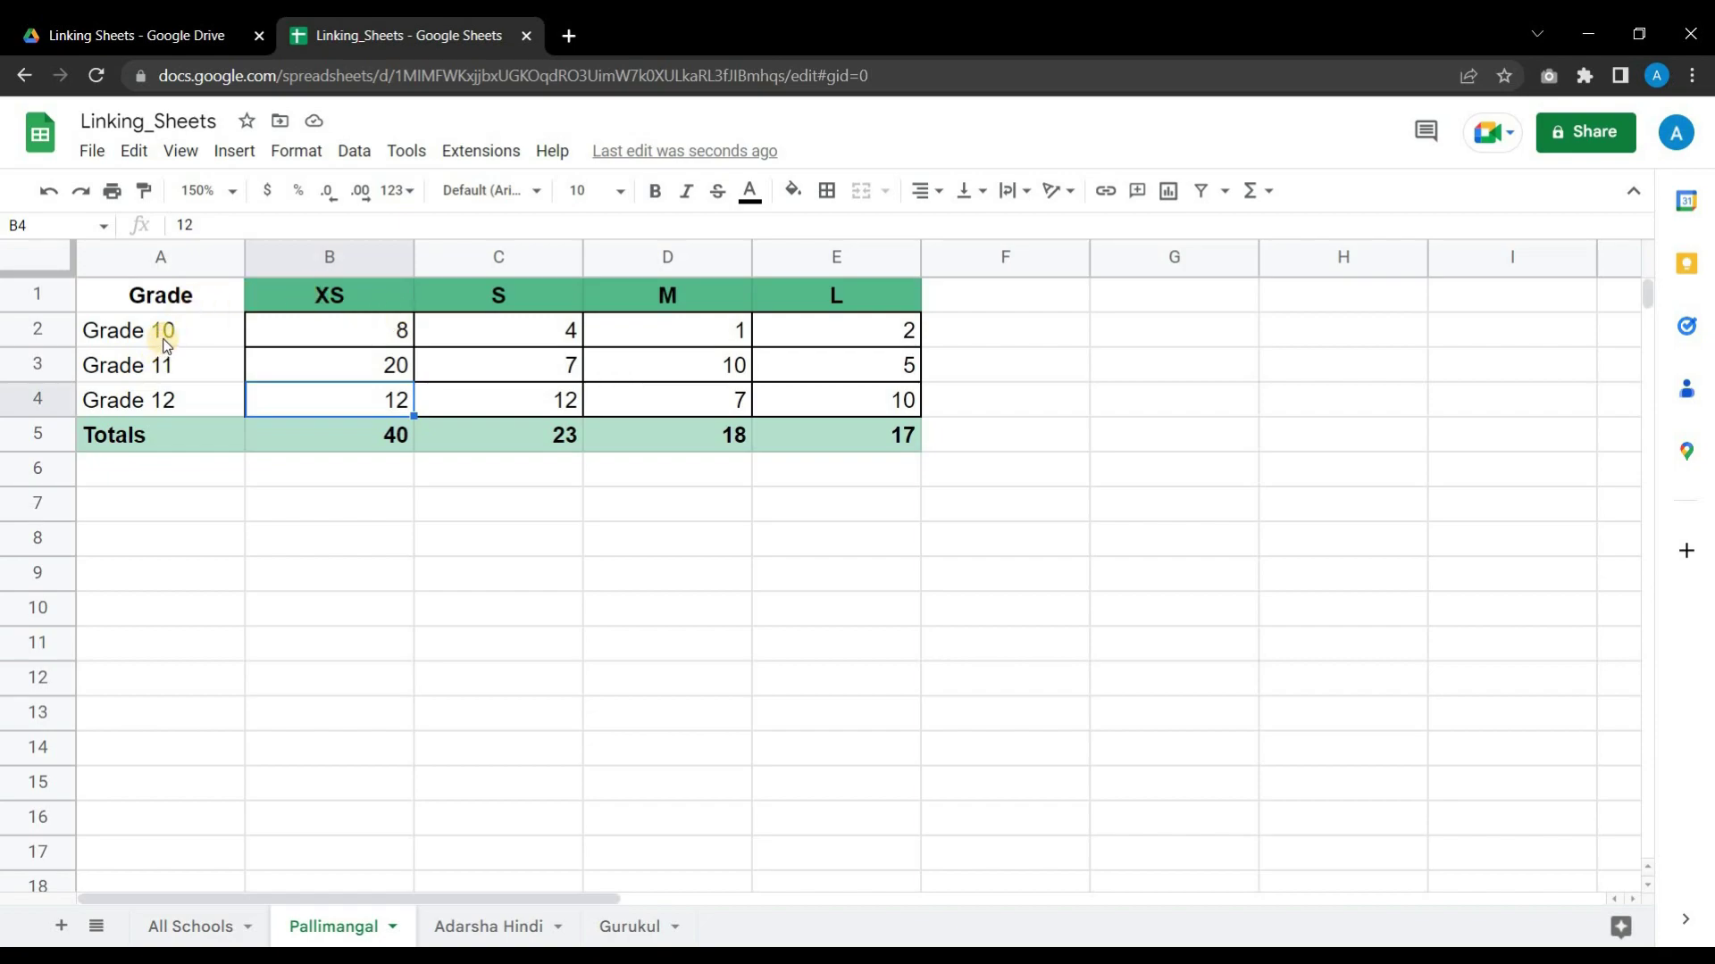
click(387, 442)
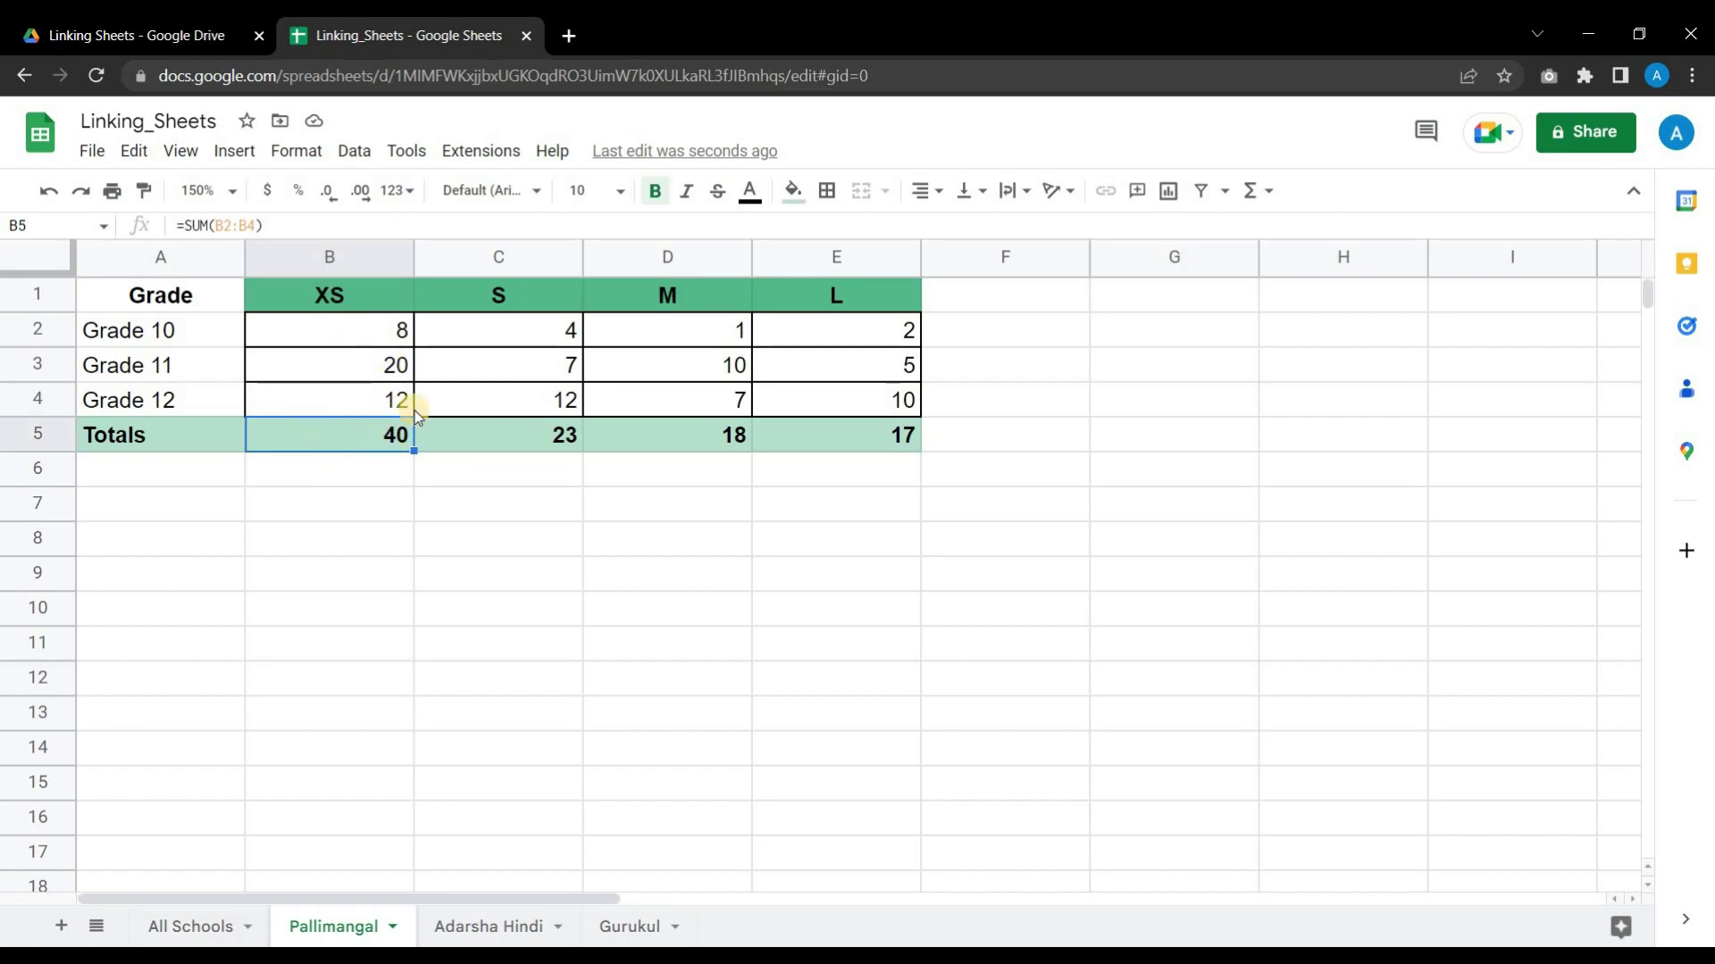
click(726, 546)
text(=)
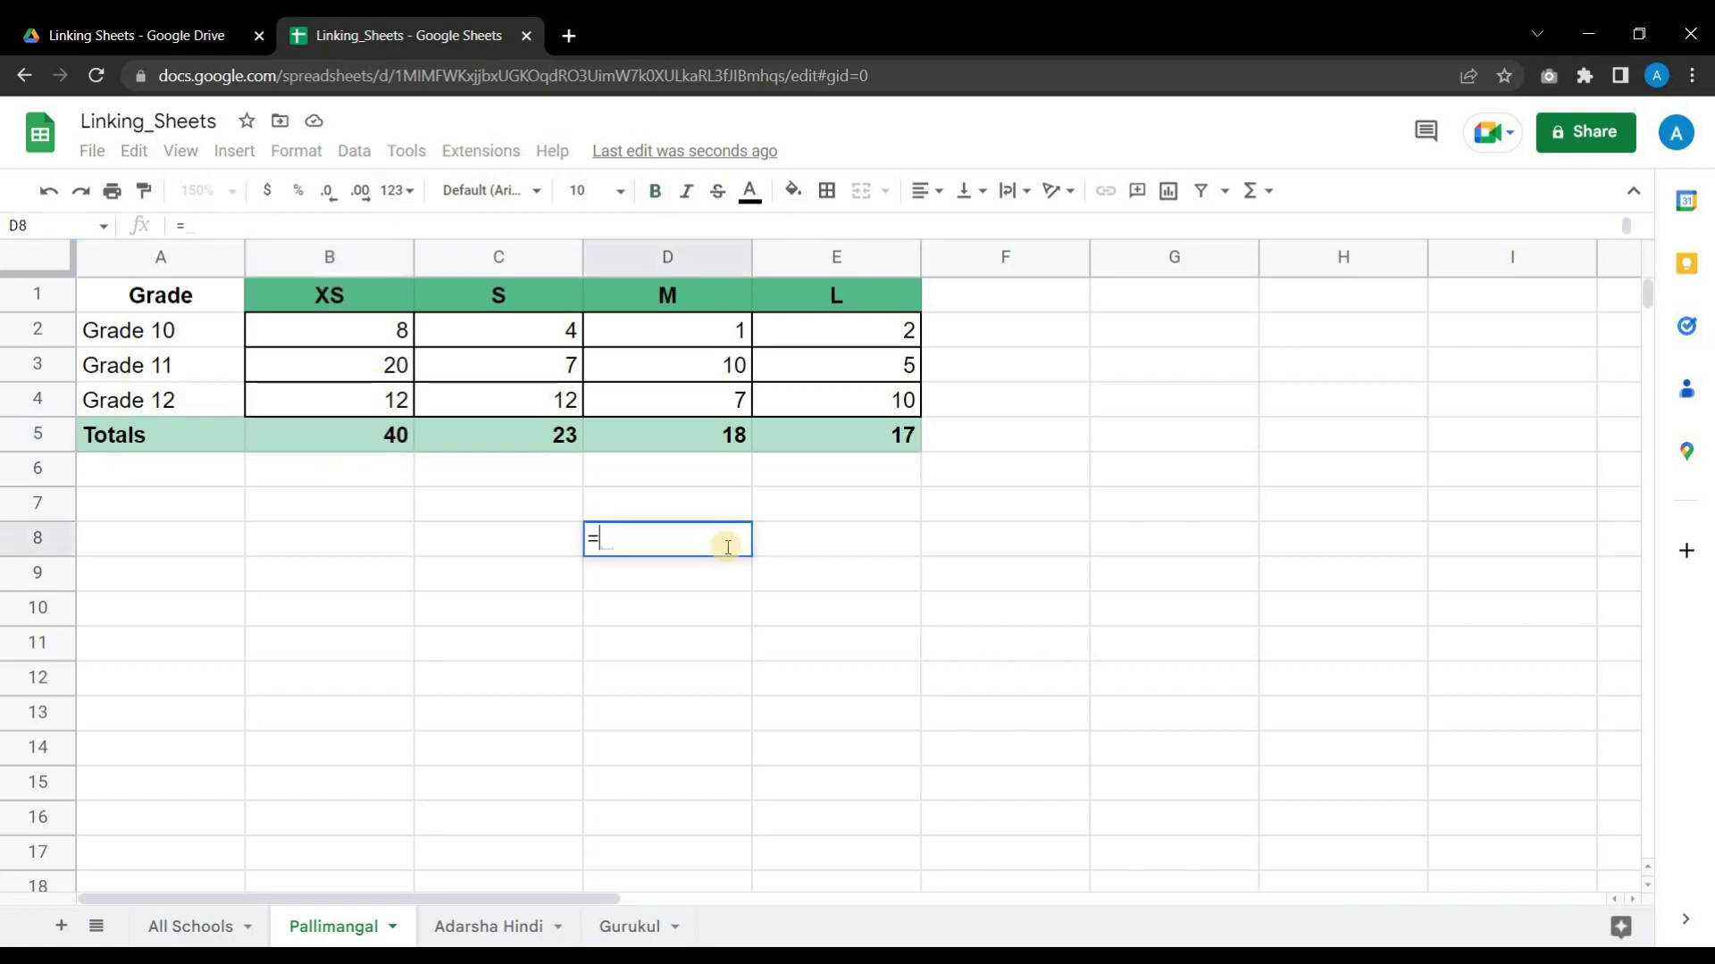
text(b5)
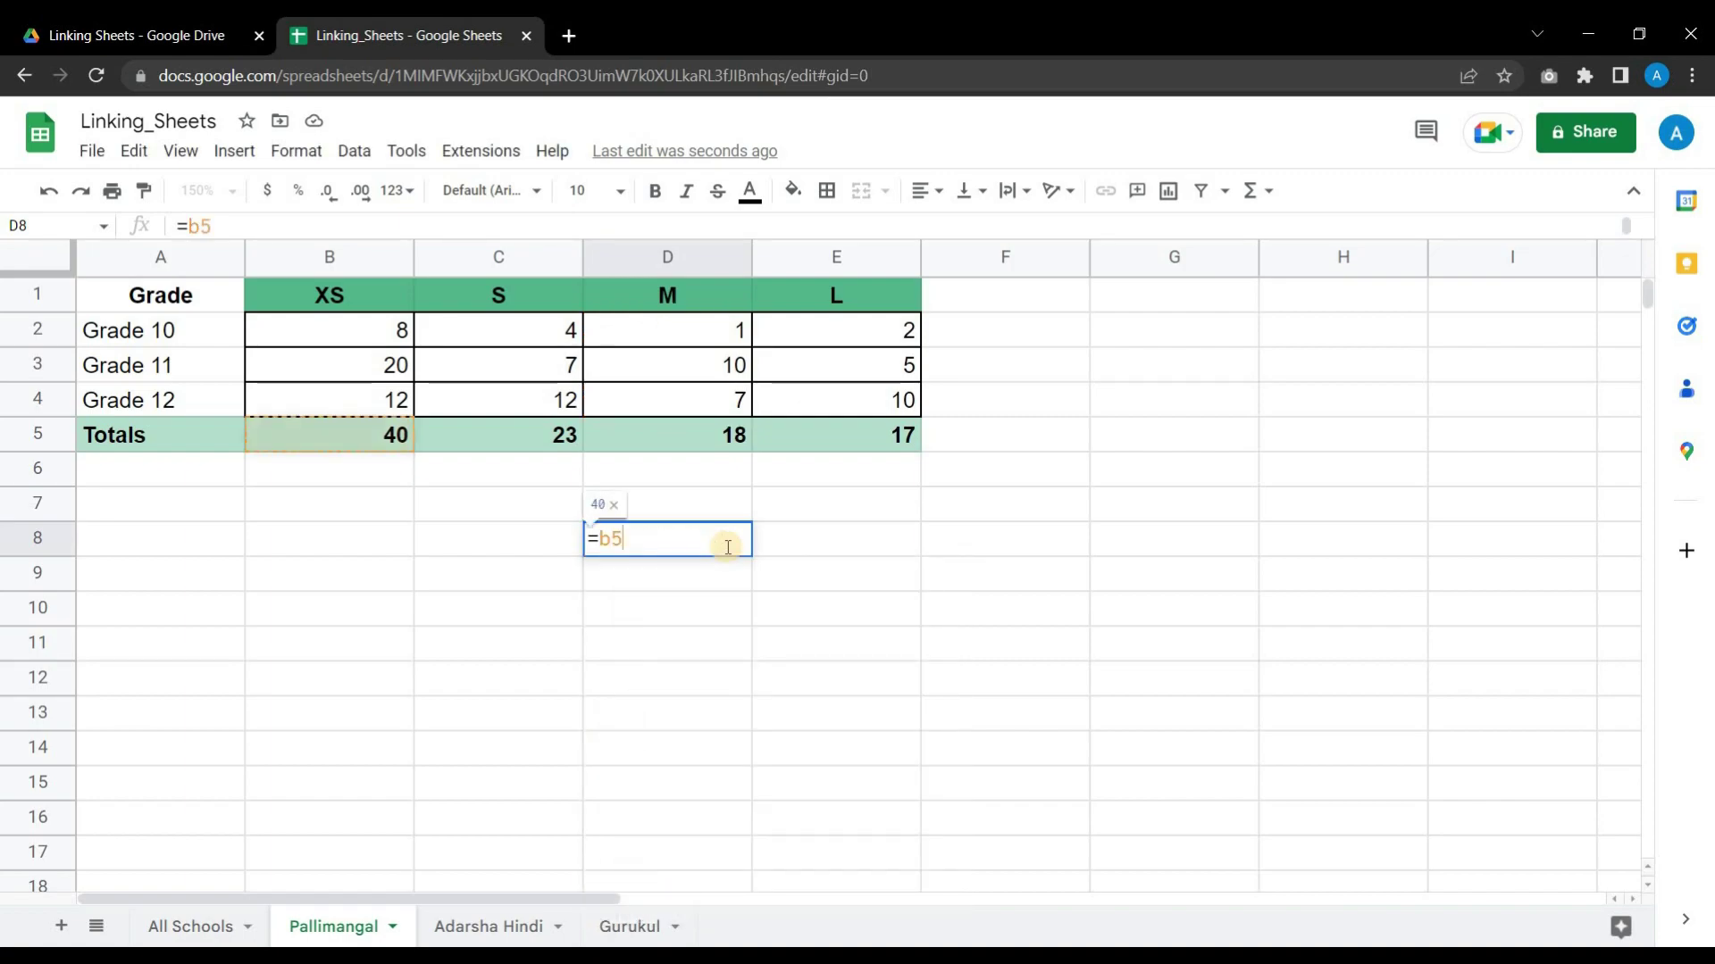
key(Return)
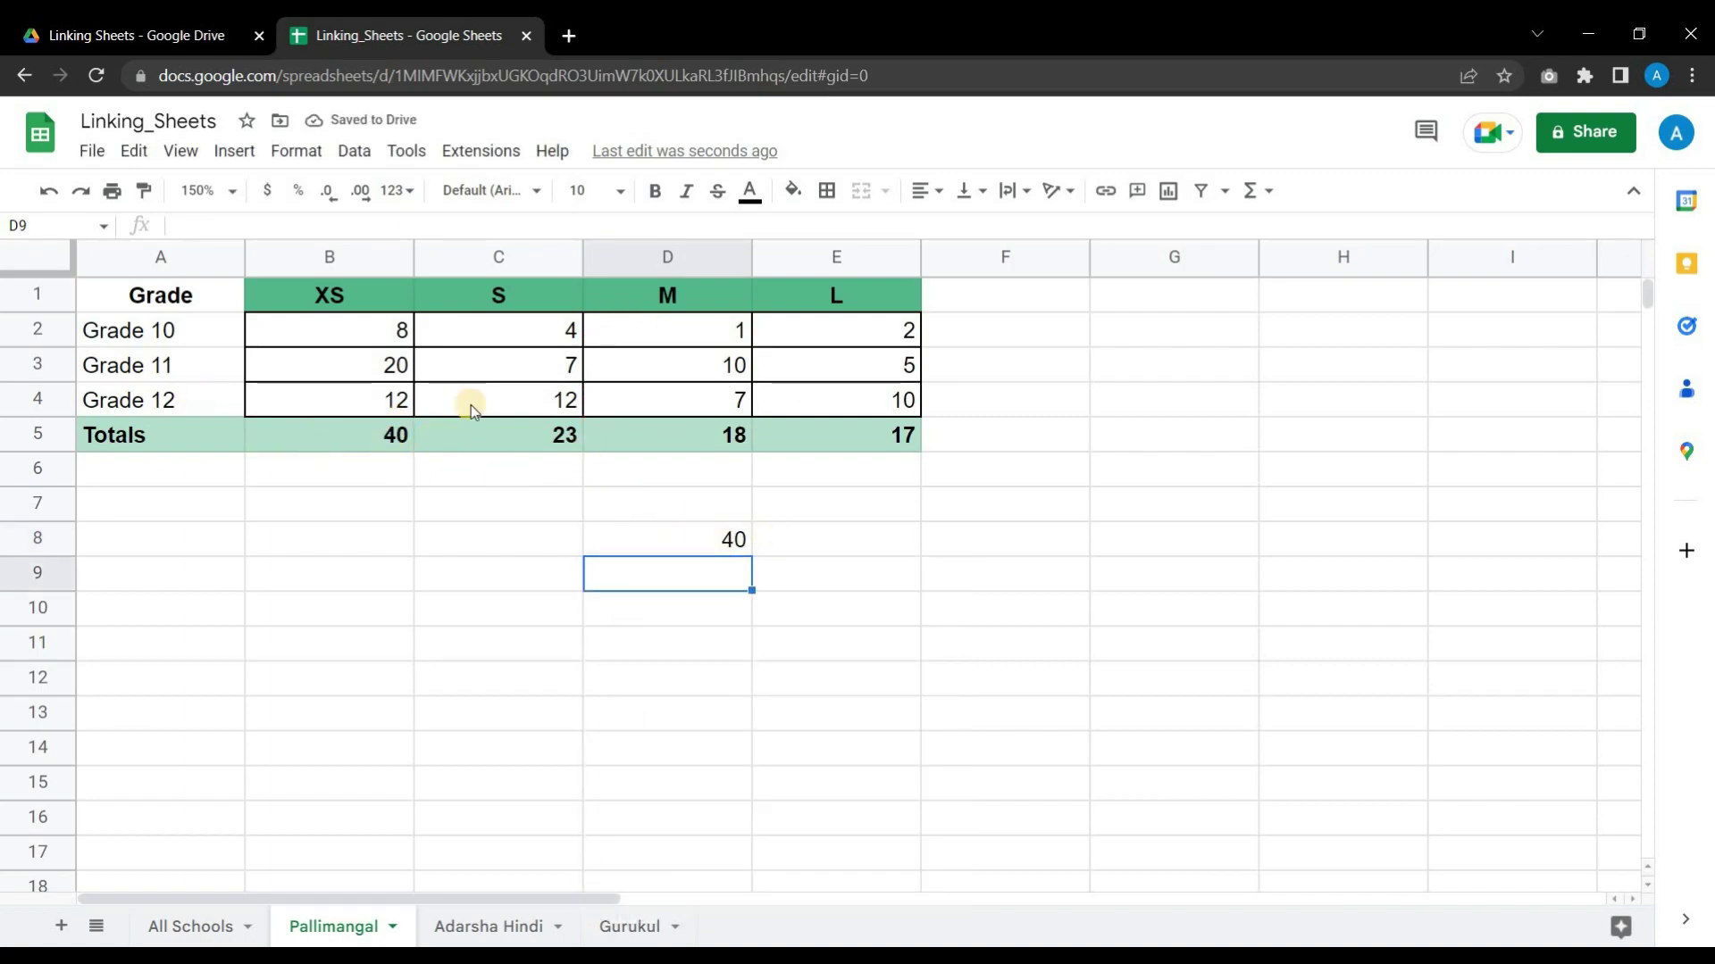
Set Grade 12 XS in B4 to 10, compare B5 and D8 at 38, then clear D8
click(386, 402)
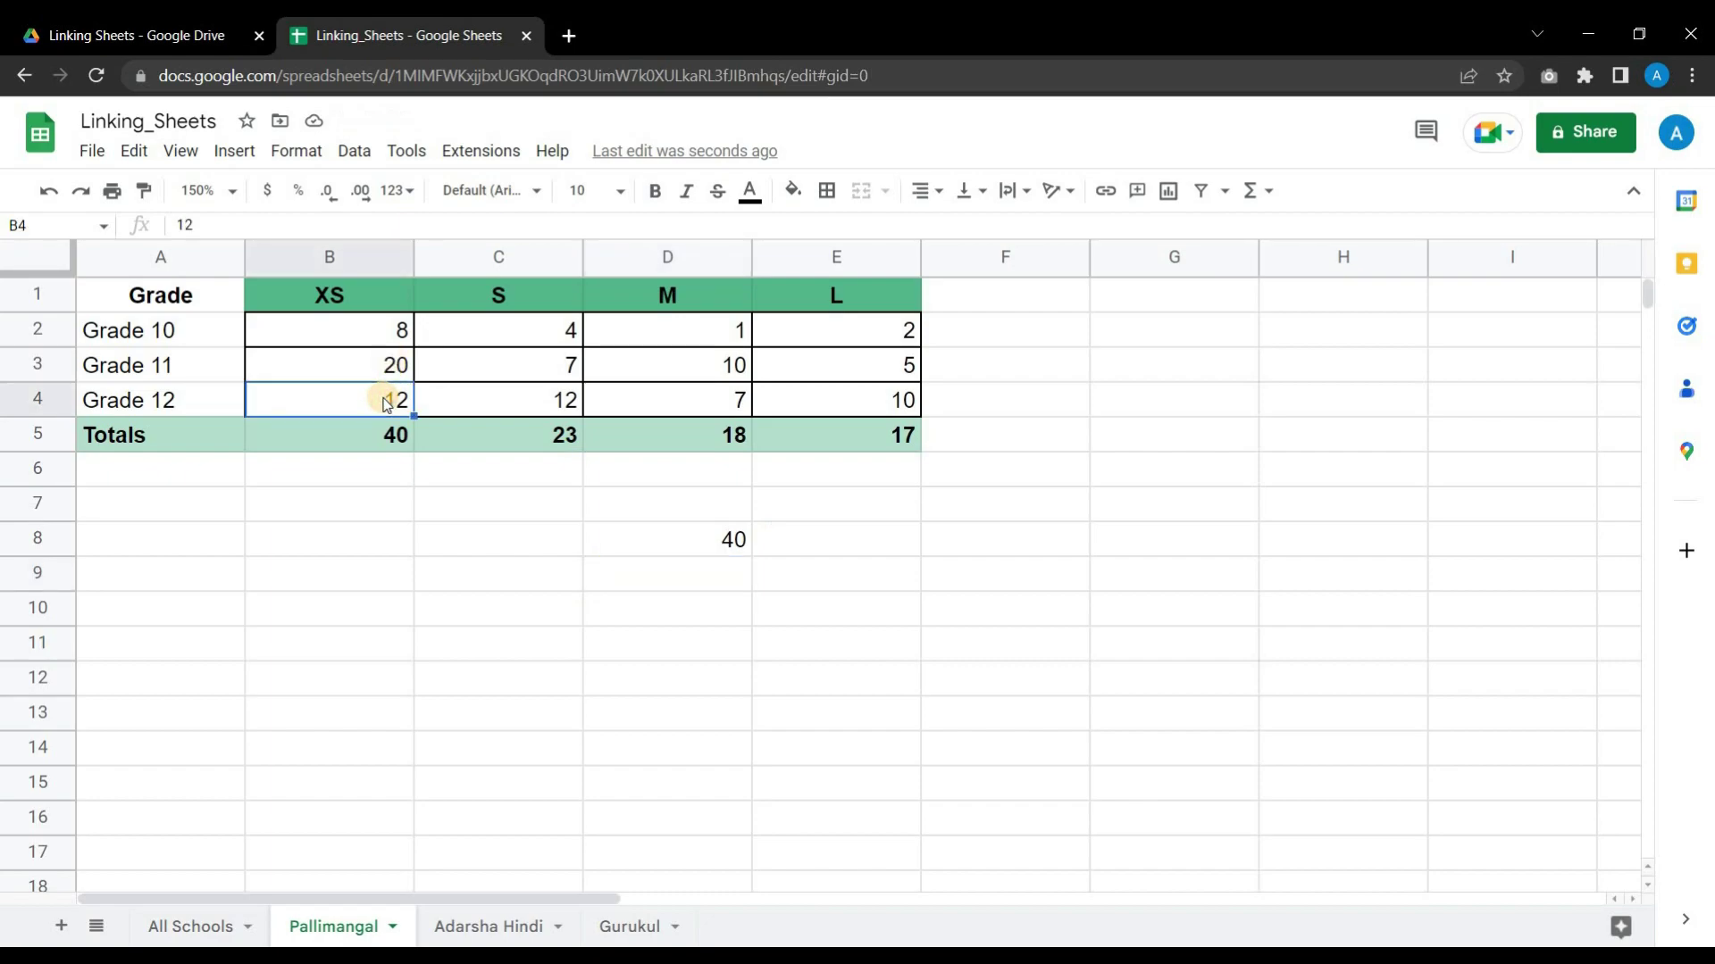
text(10)
key(Return)
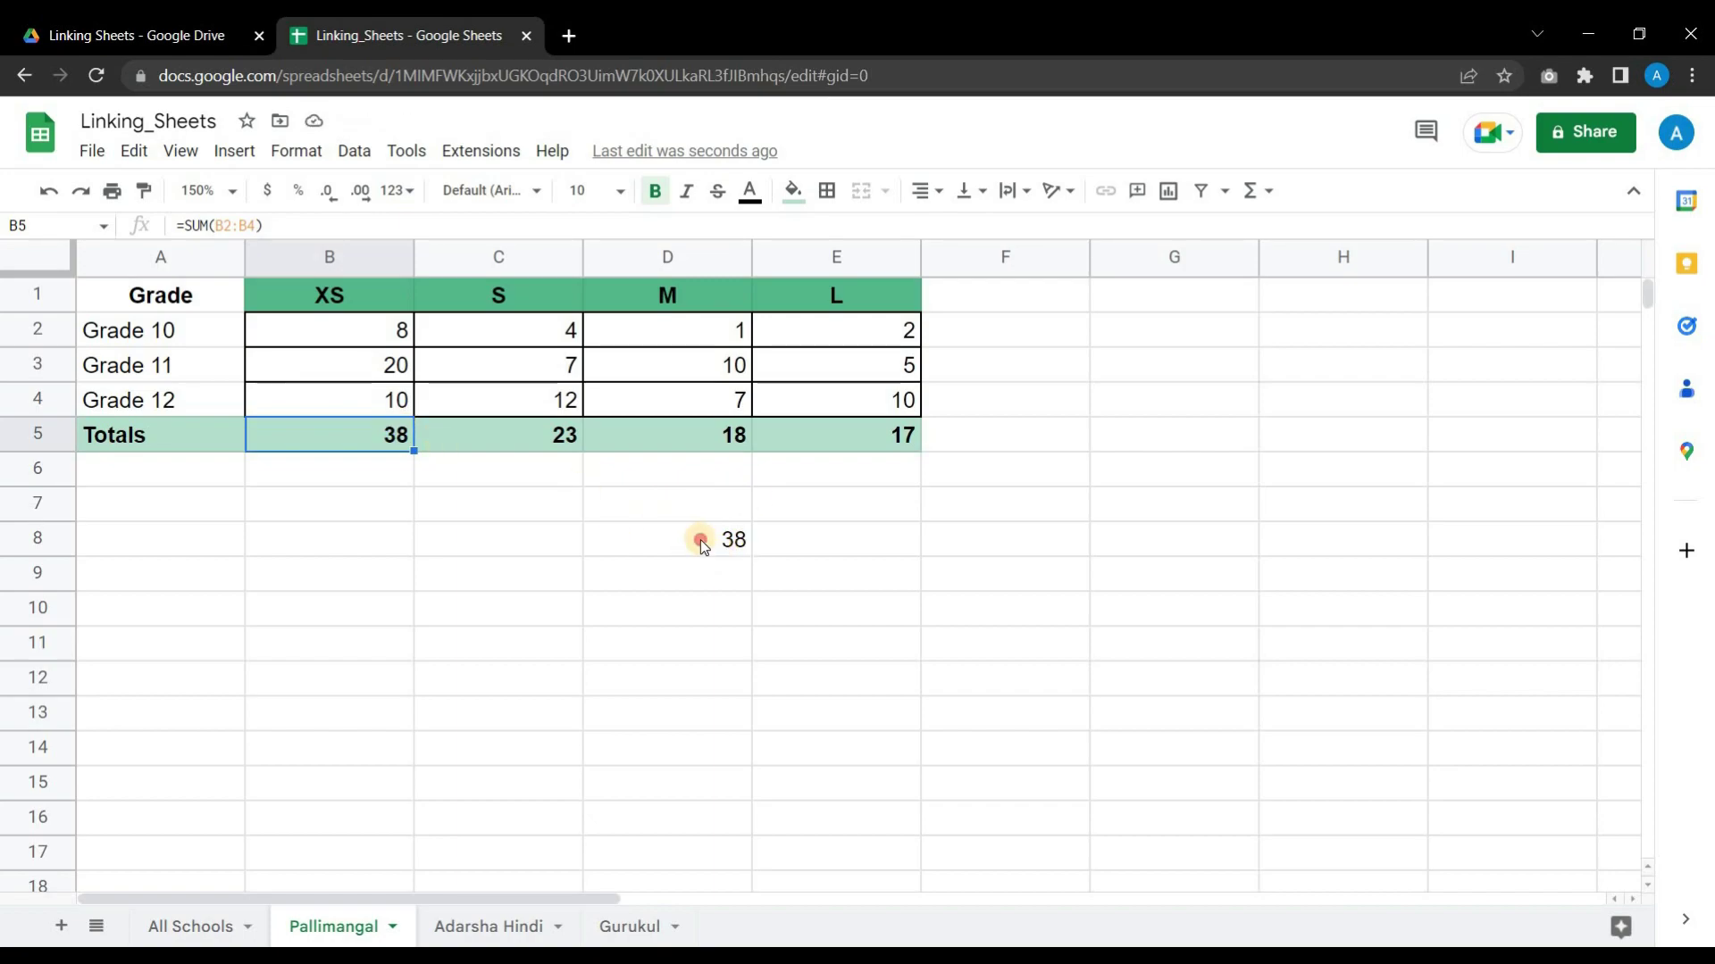
click(701, 542)
click(396, 442)
click(650, 536)
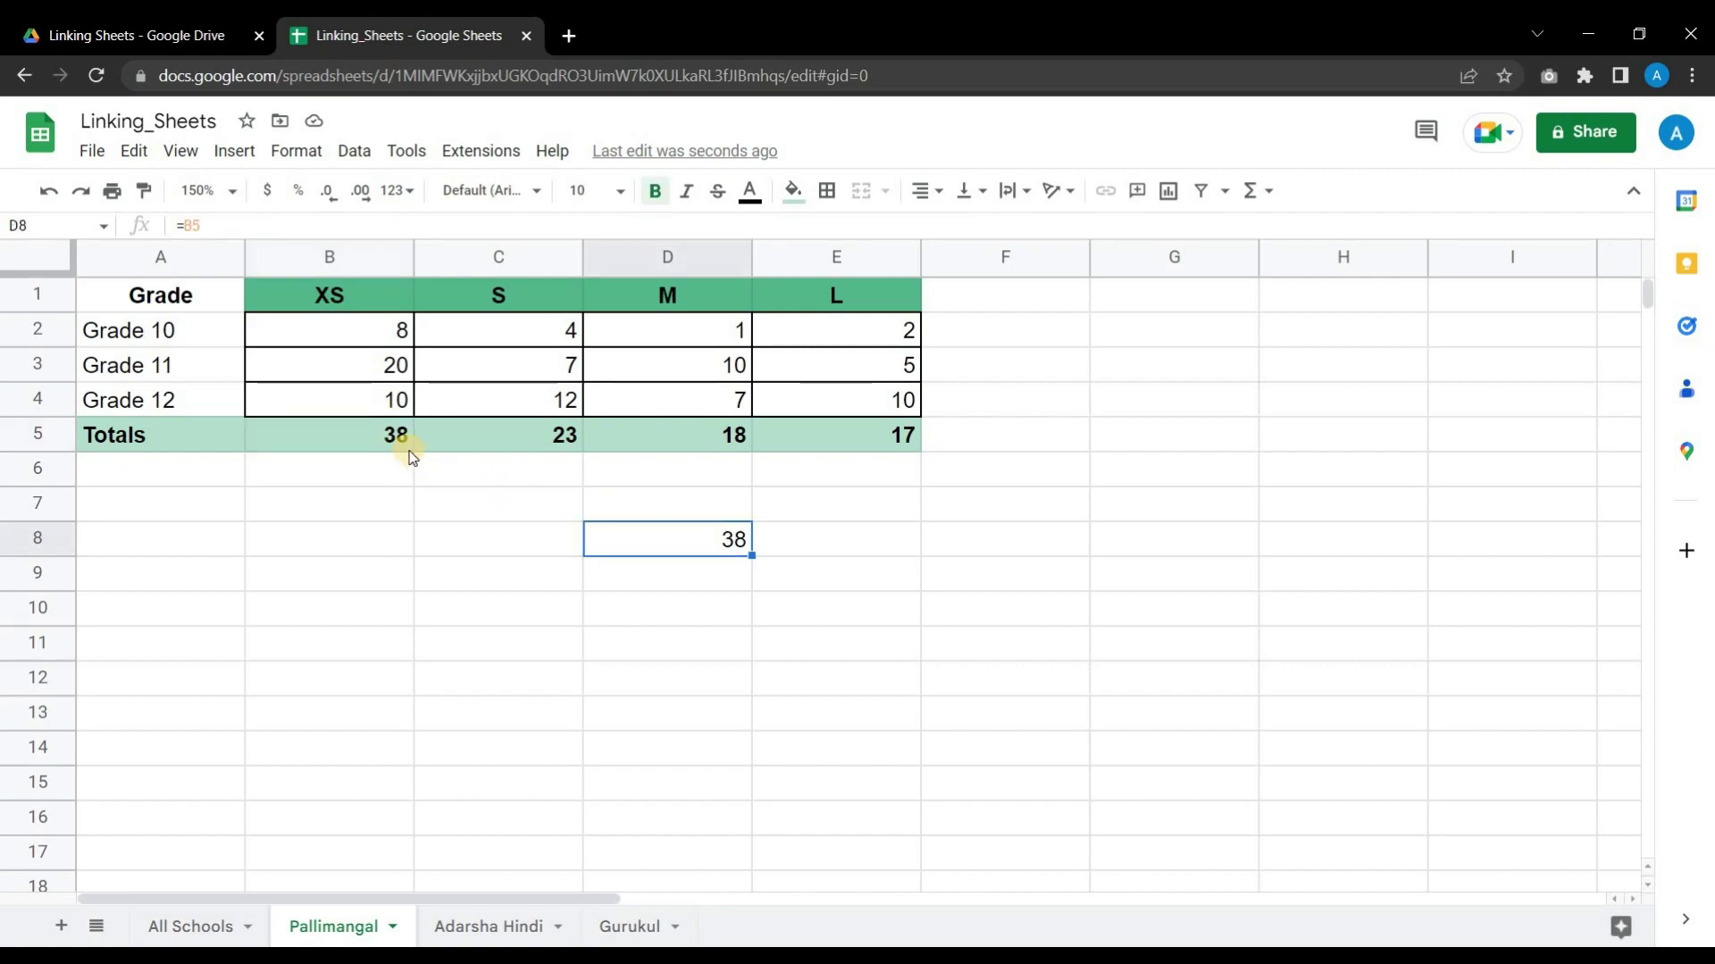
click(396, 437)
click(657, 538)
key(Delete)
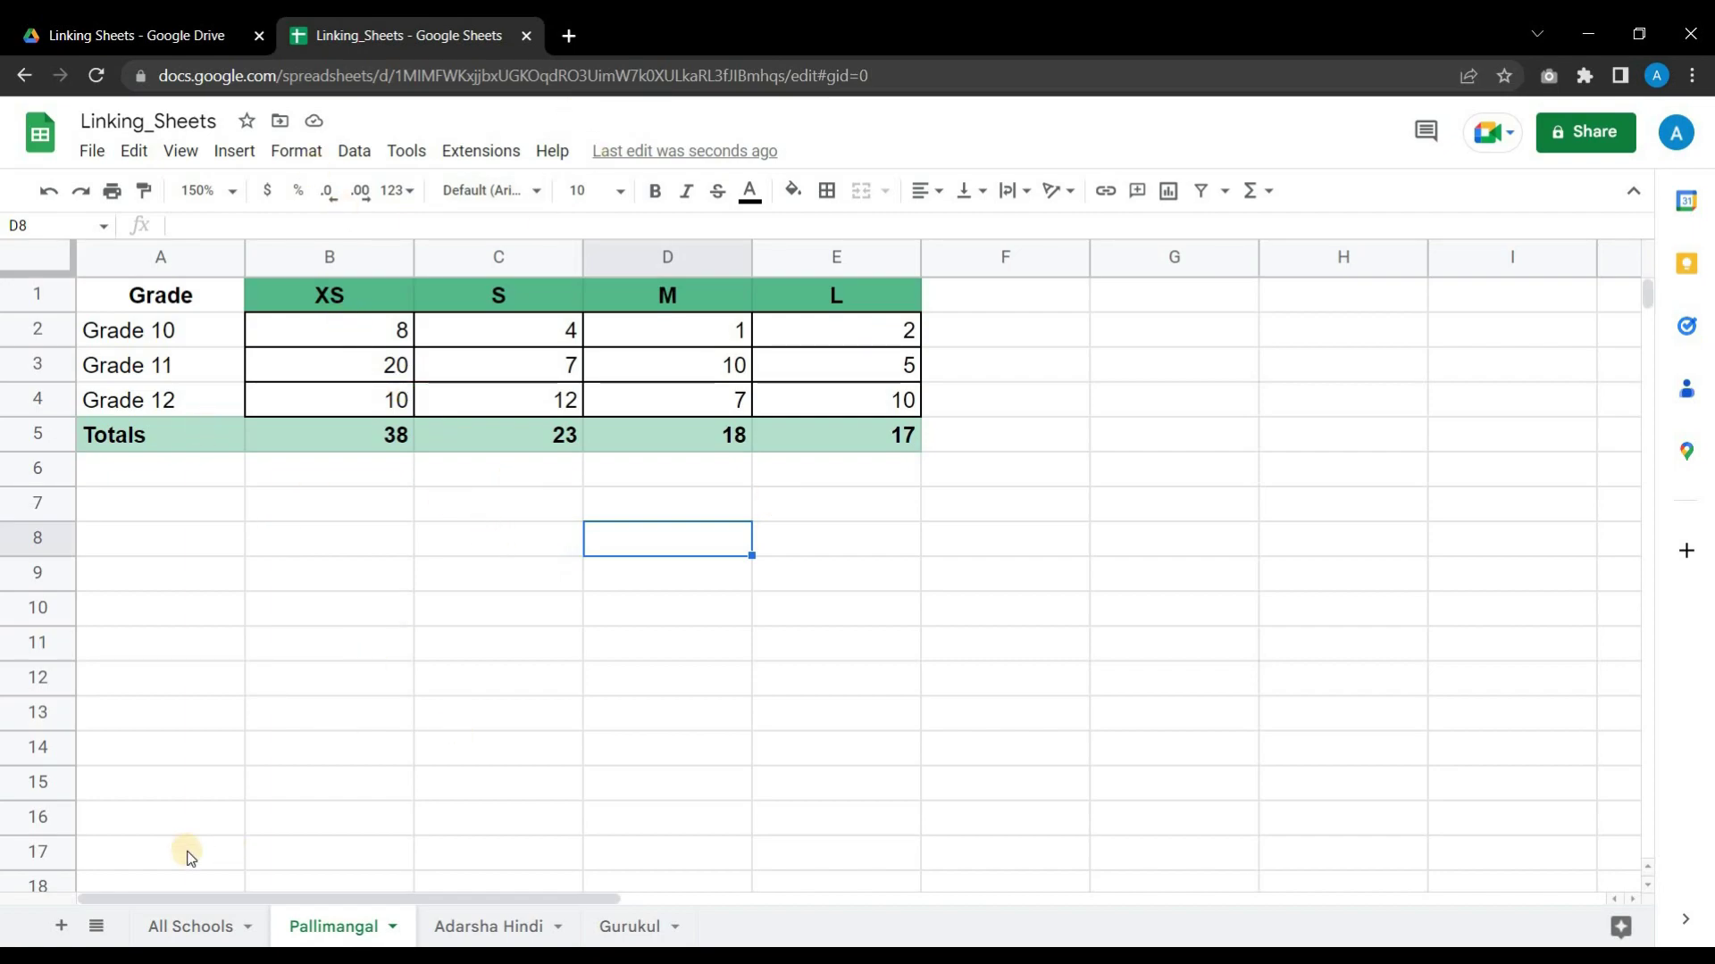
Delete the school figures in All Schools B2:E4, leaving every size total at 0
click(201, 927)
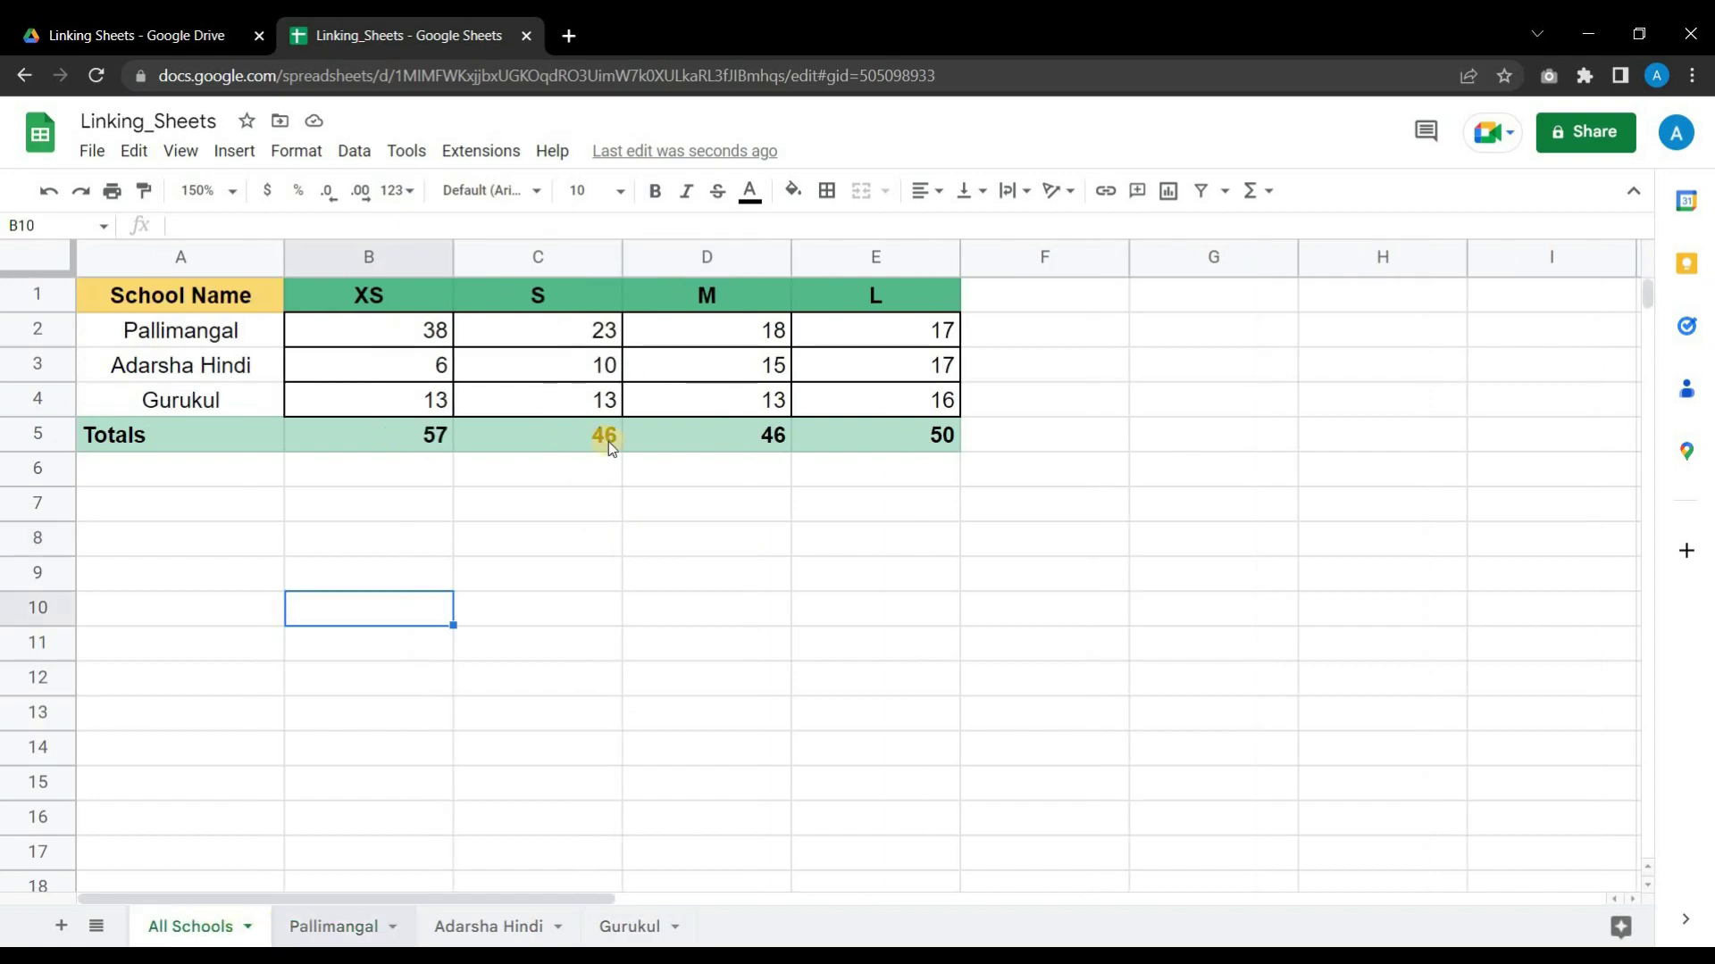
click(348, 926)
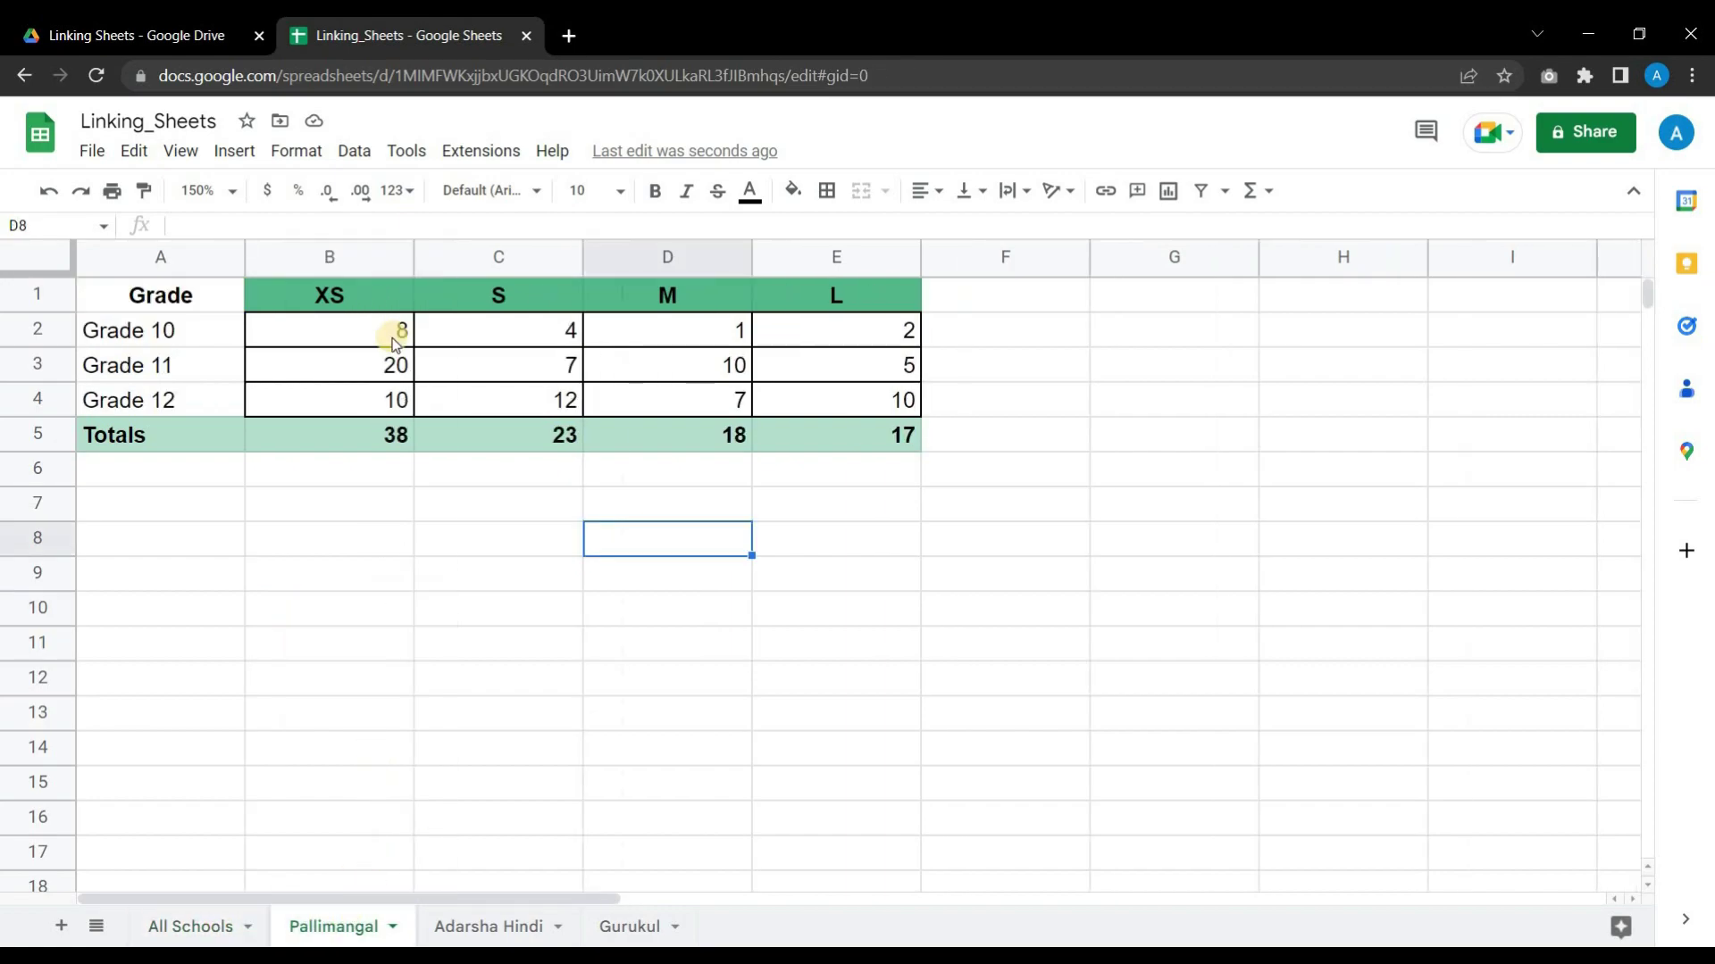
click(375, 332)
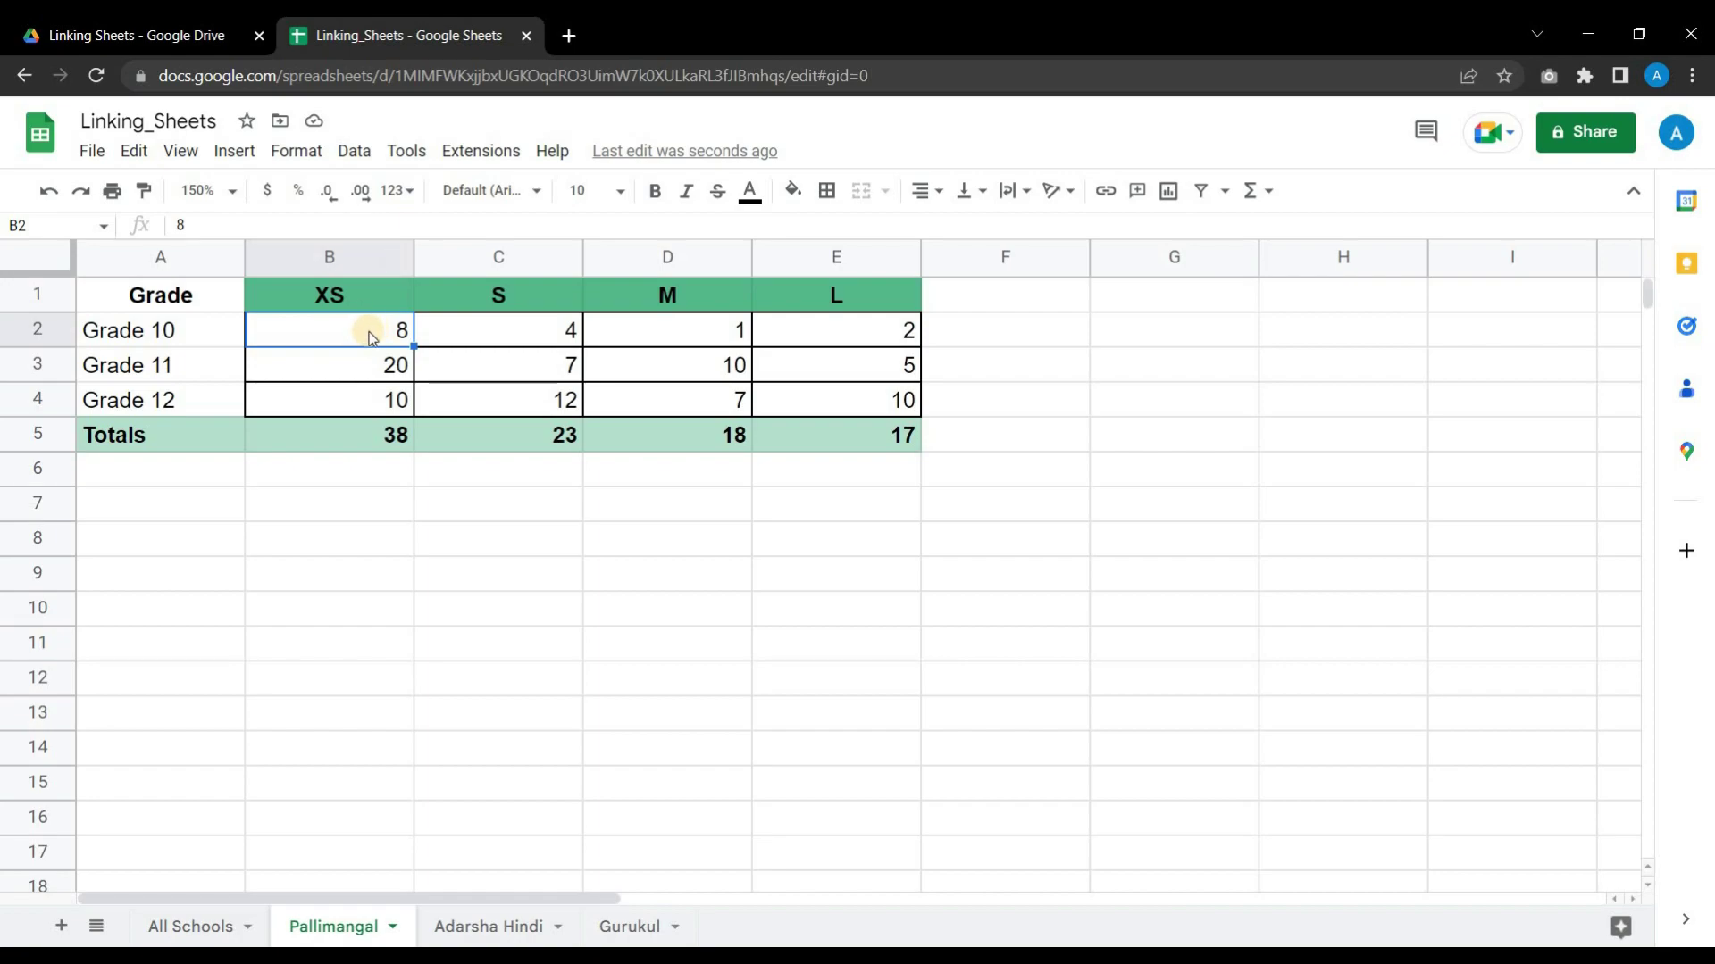
click(221, 929)
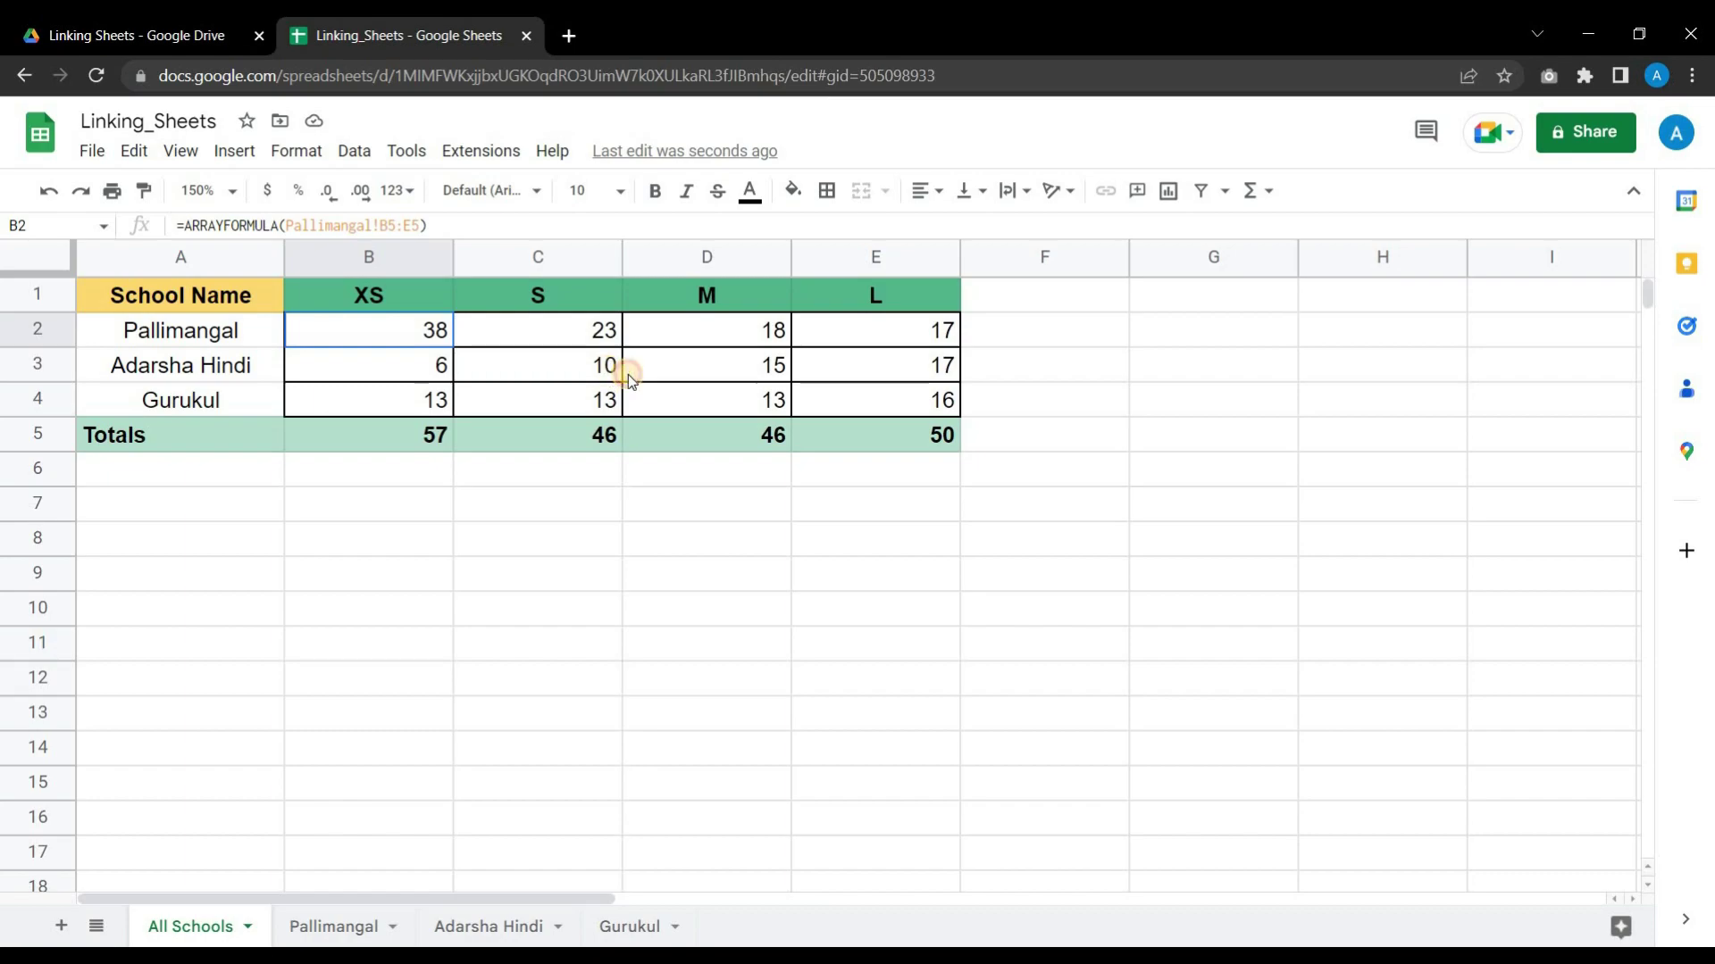
drag(629, 373, 881, 405)
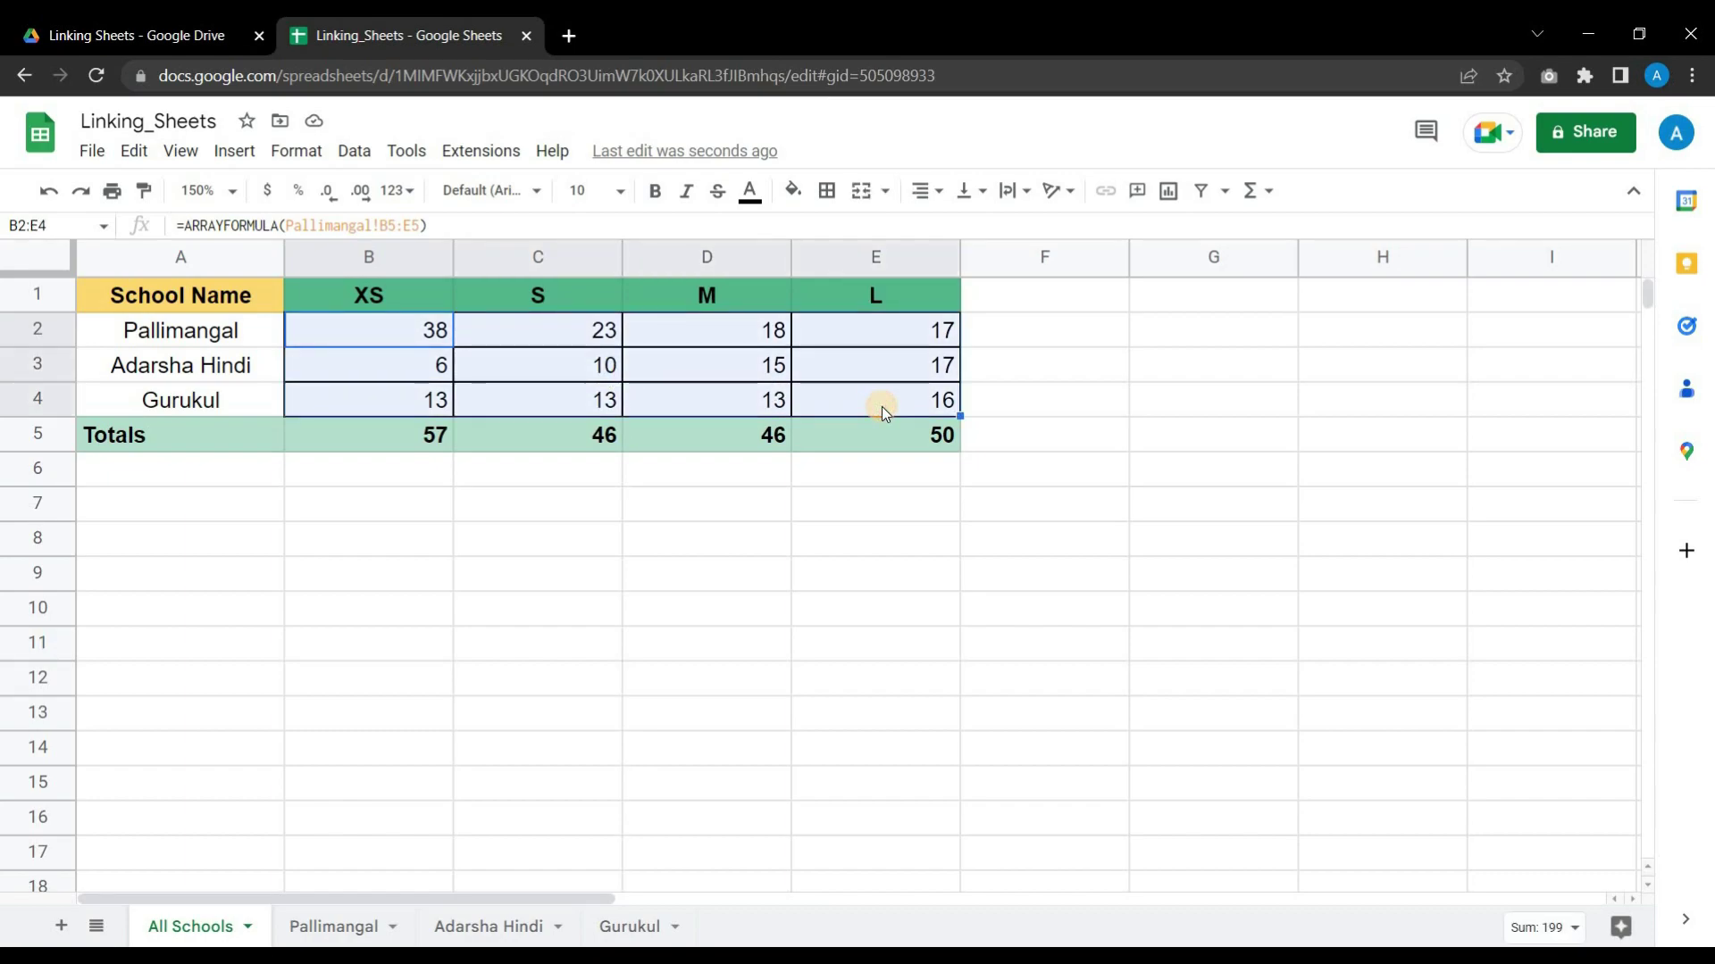
key(Delete)
click(635, 586)
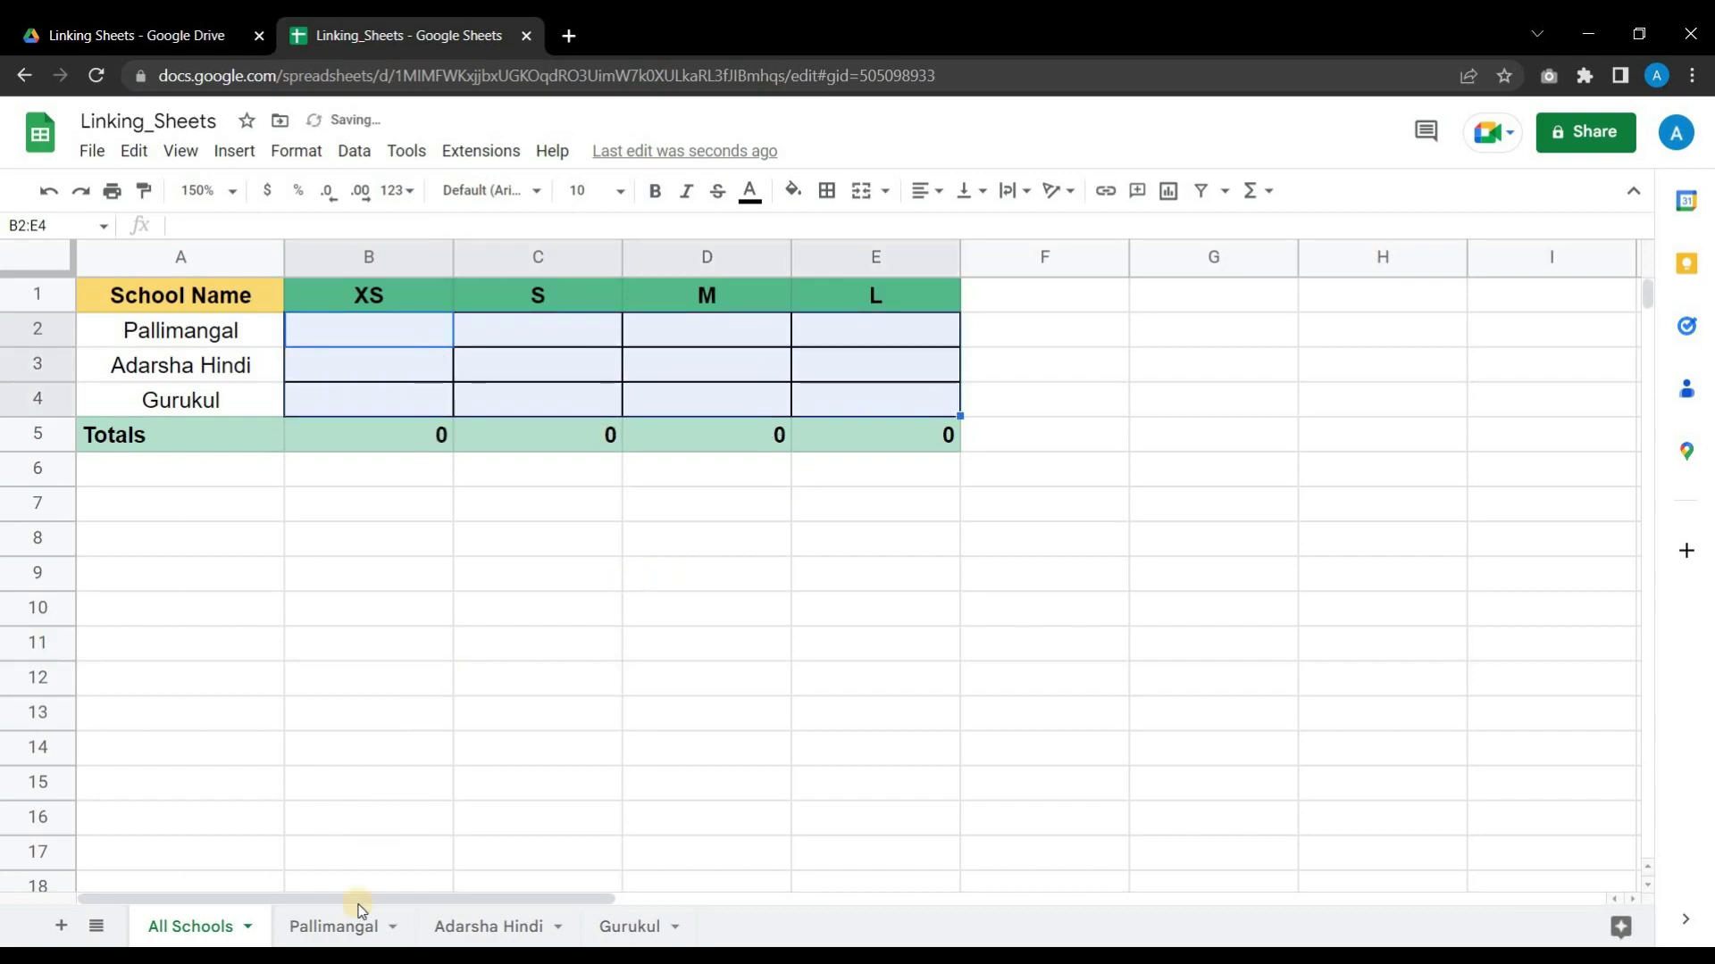
click(331, 936)
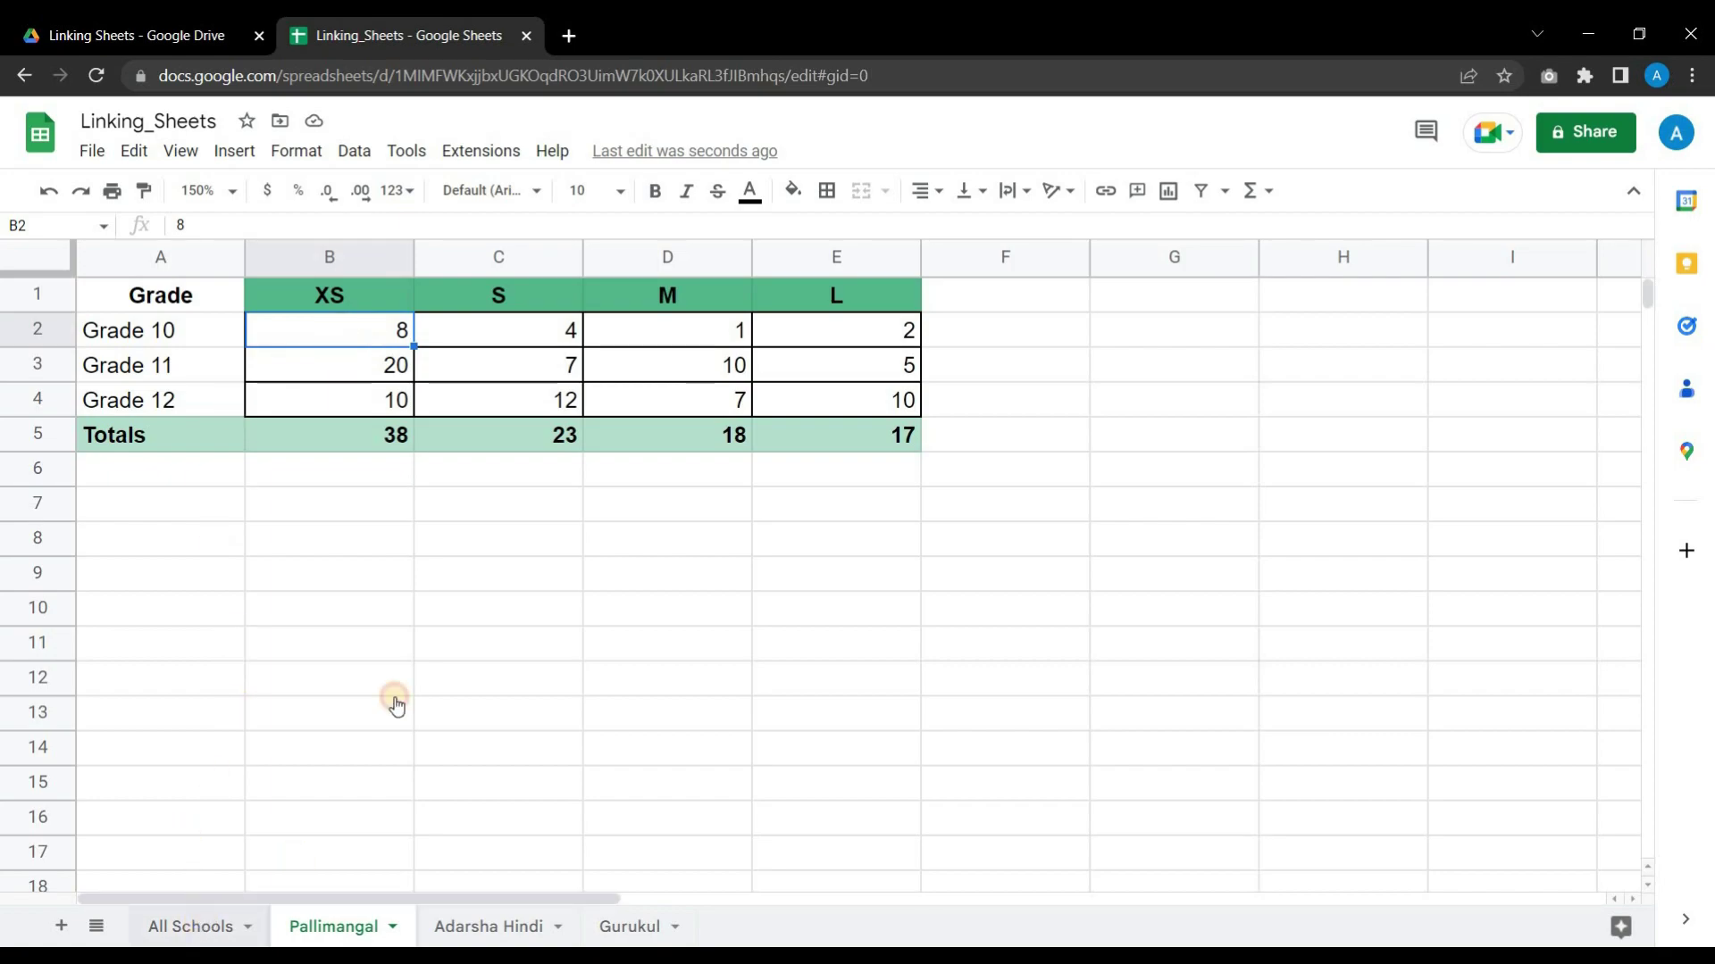
key(ctrl+shift+Page_Up)
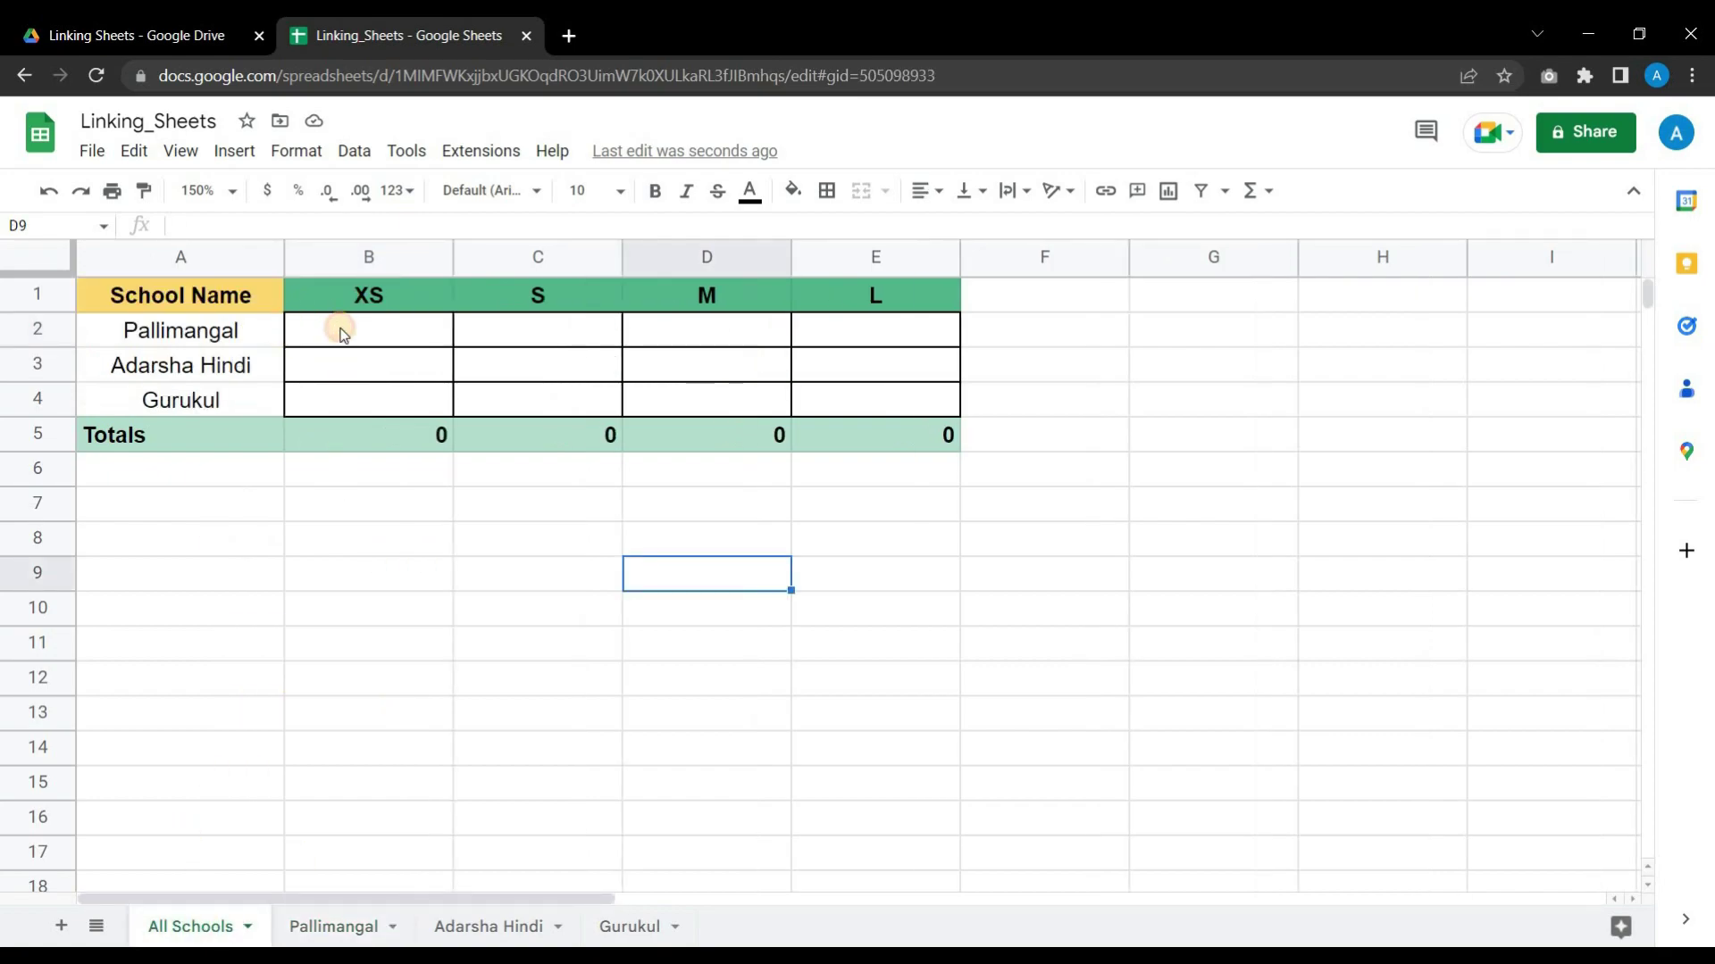
Enter =Pallimangal!B2 in All Schools B2 so it displays 8
click(344, 333)
text(=)
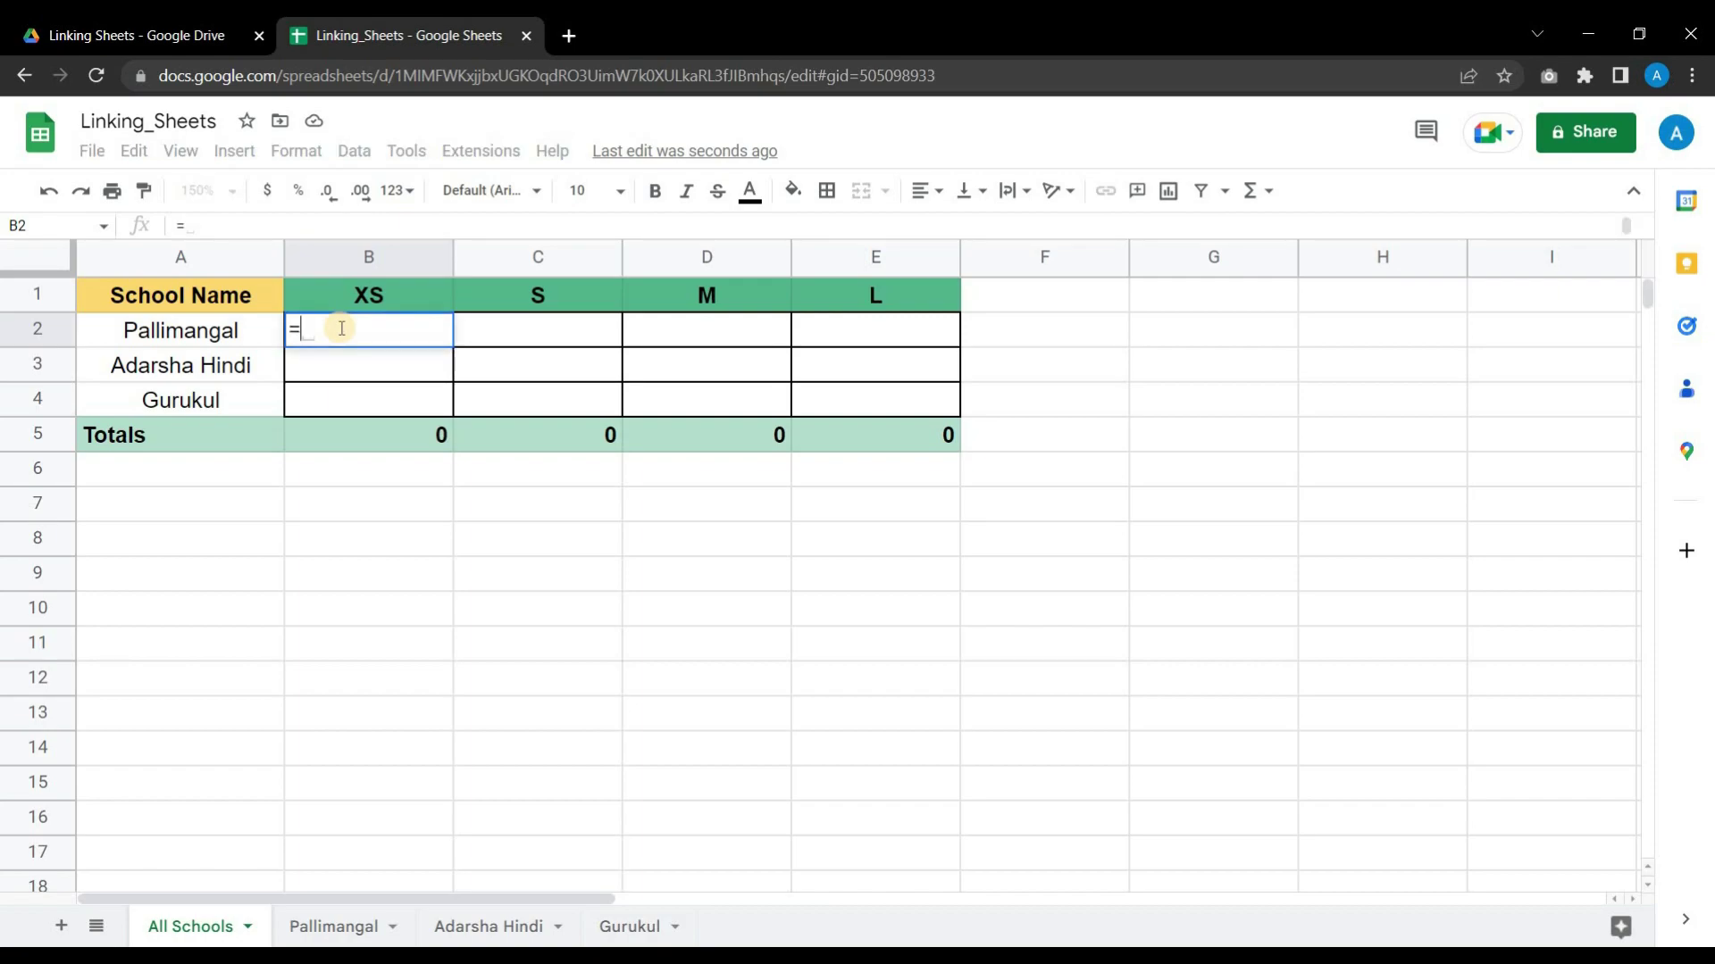
text(Pallima)
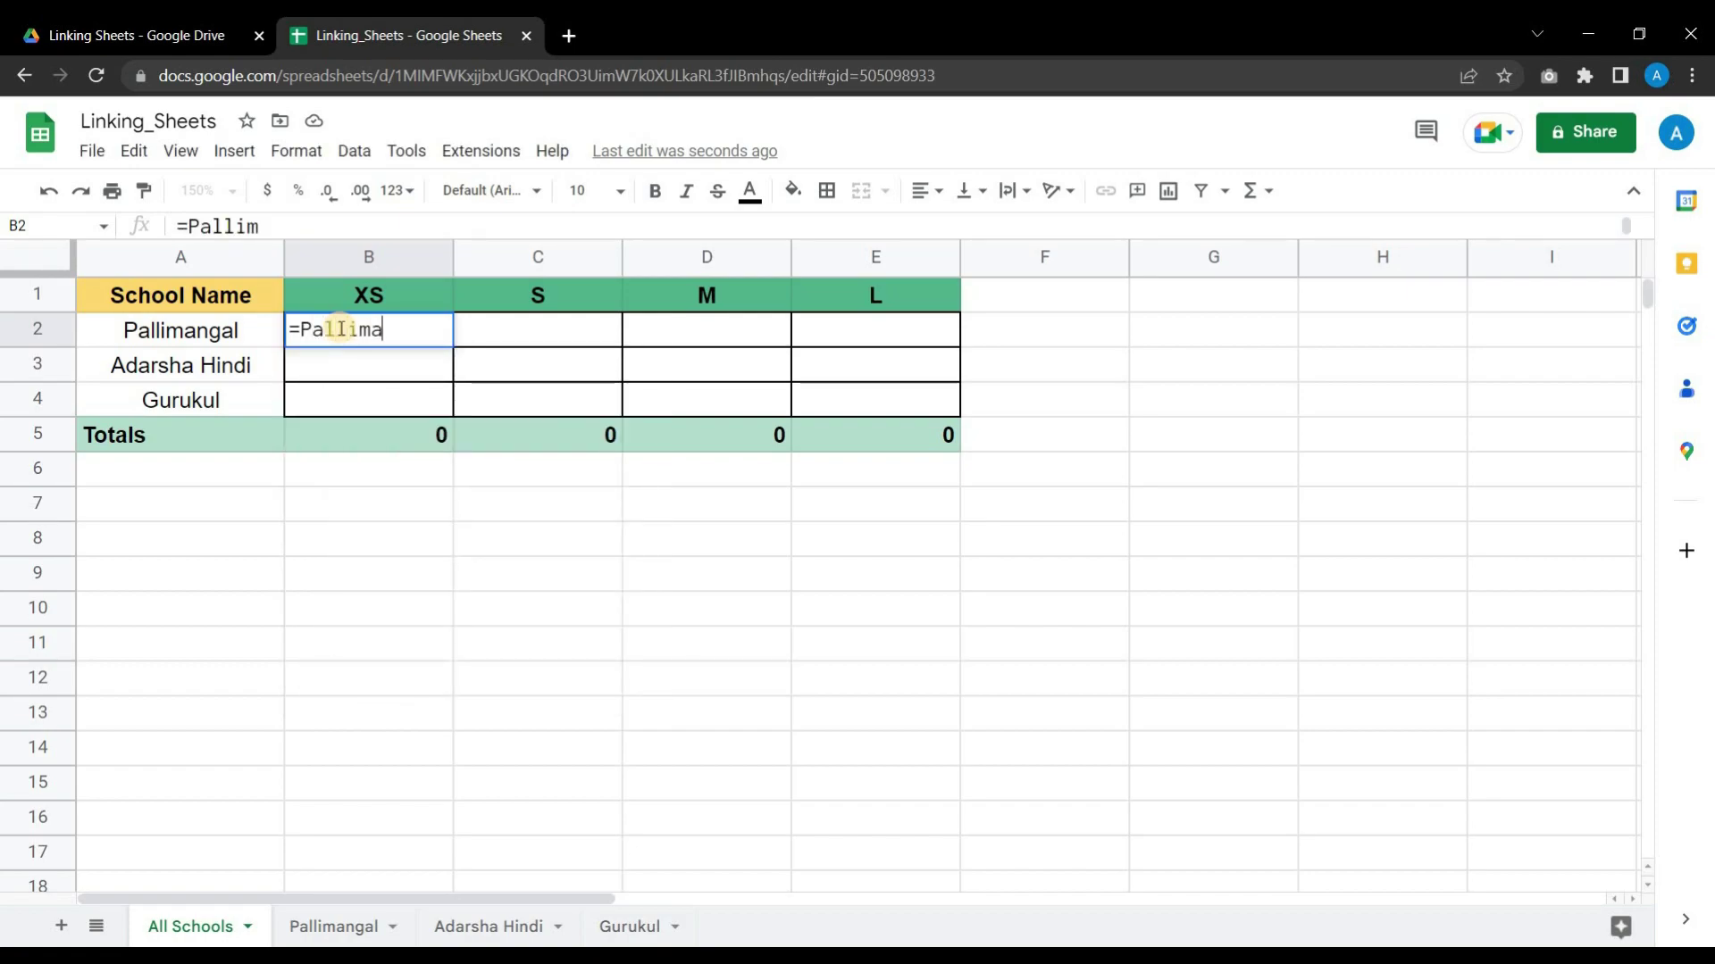
text(ngal!)
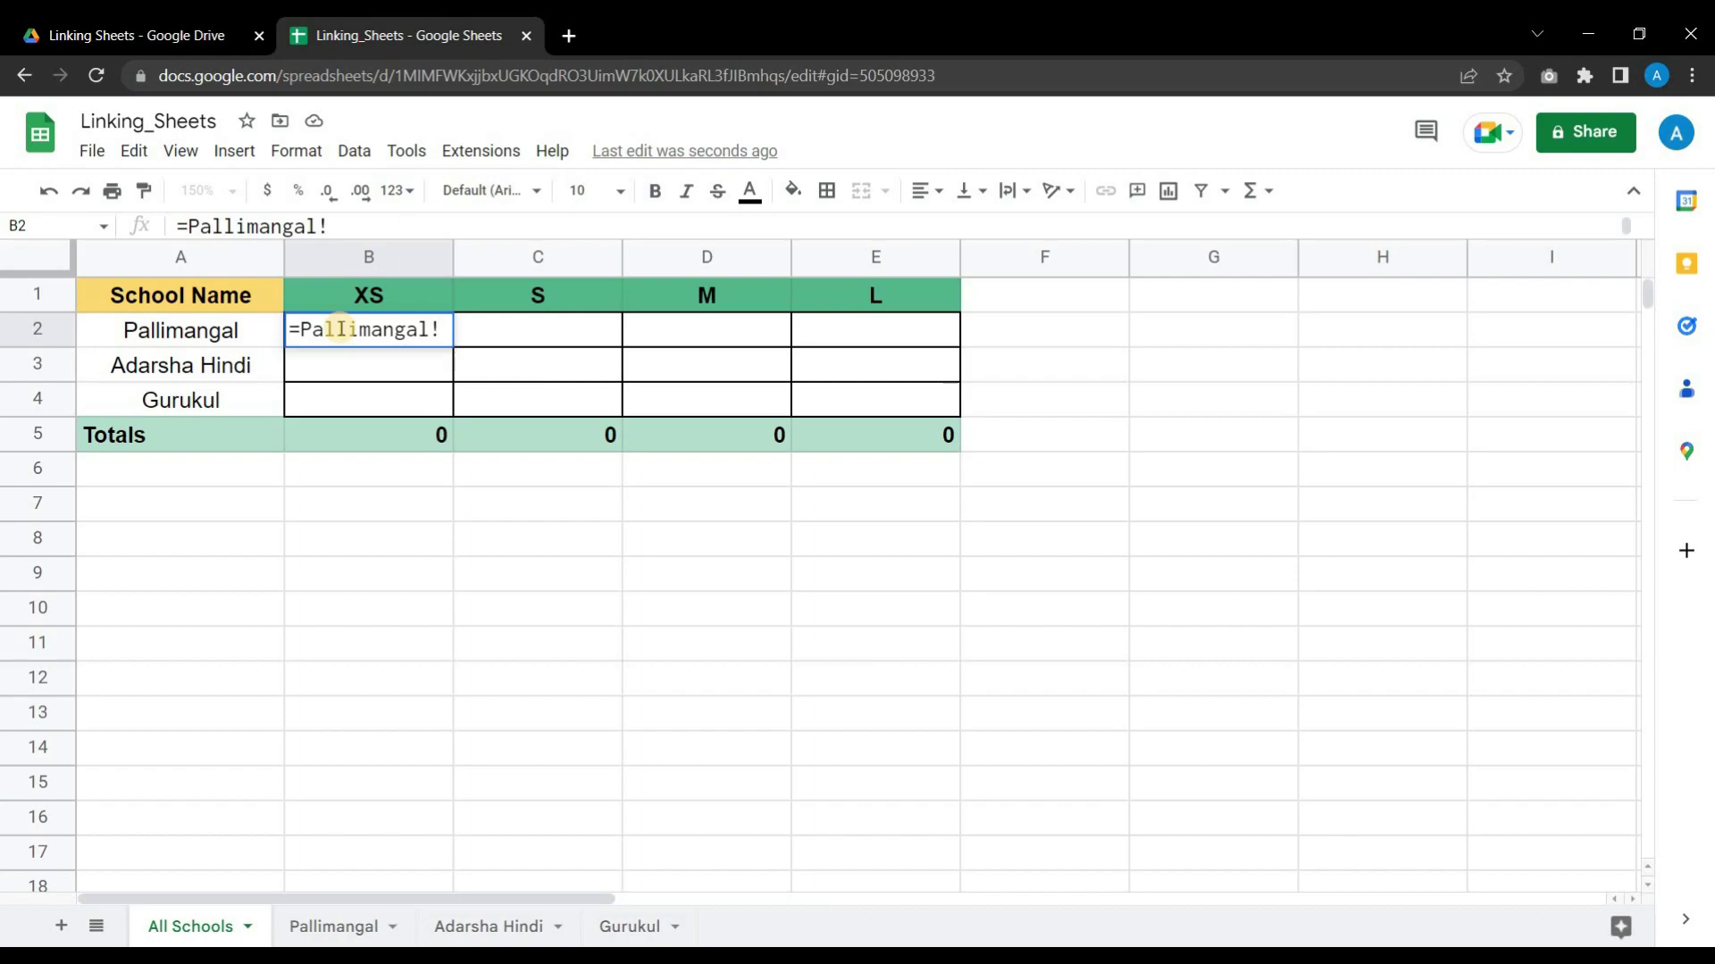
text(B2)
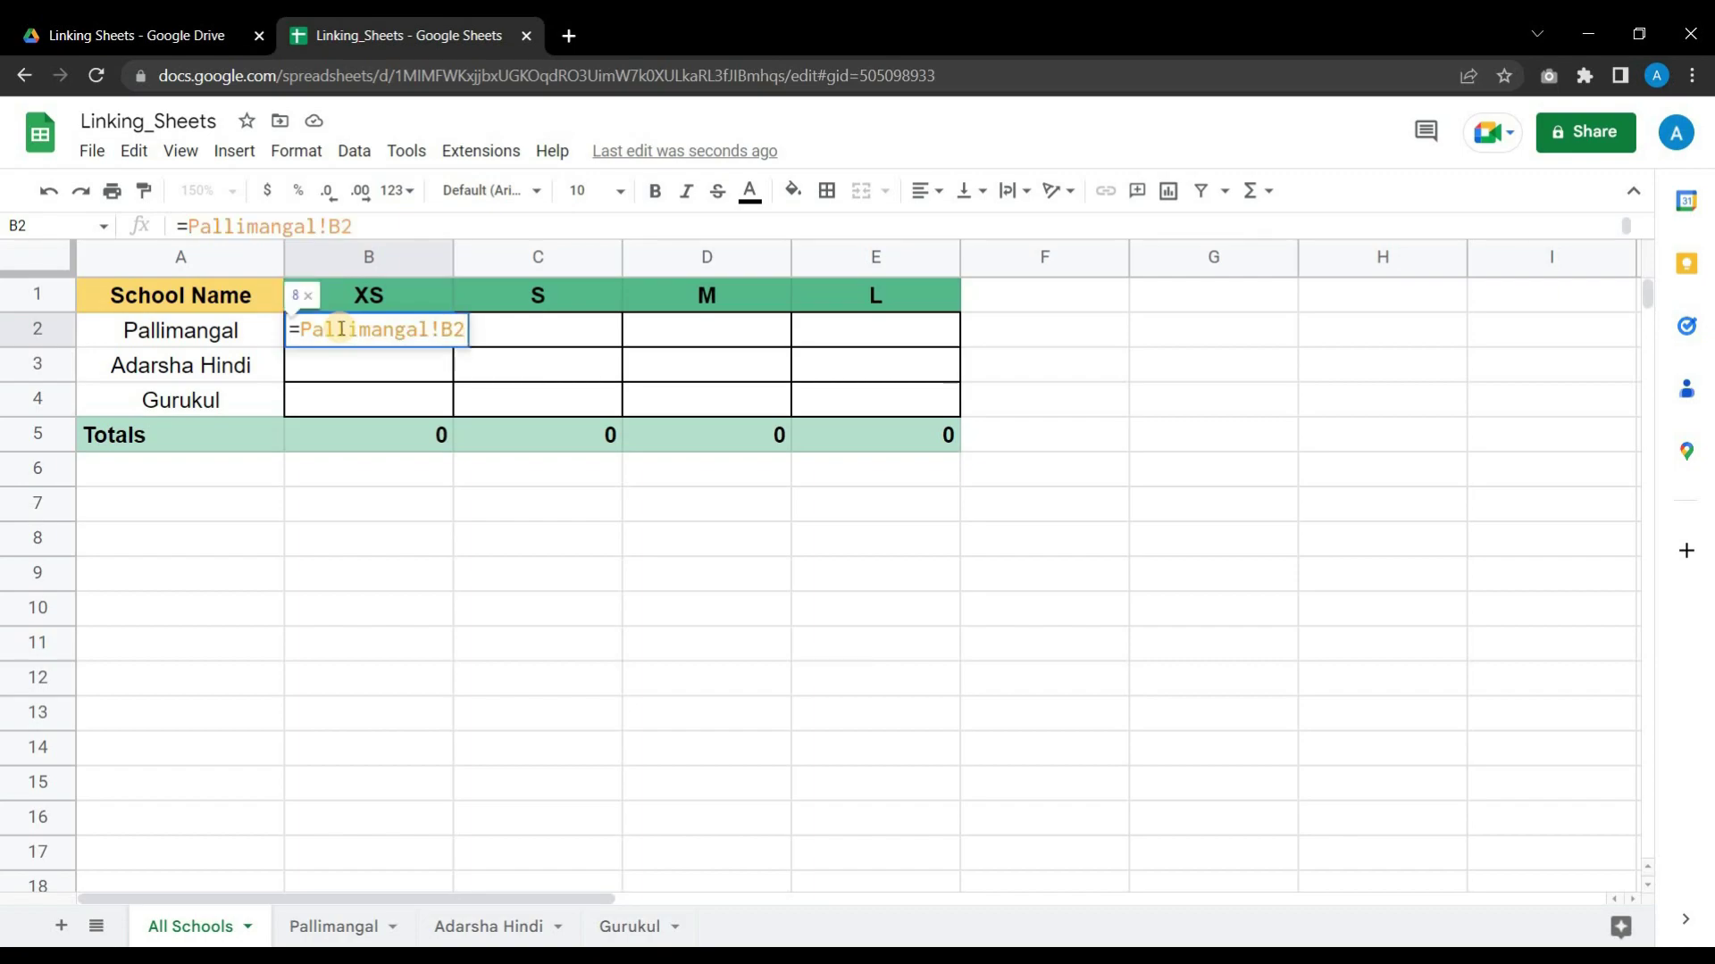
key(Return)
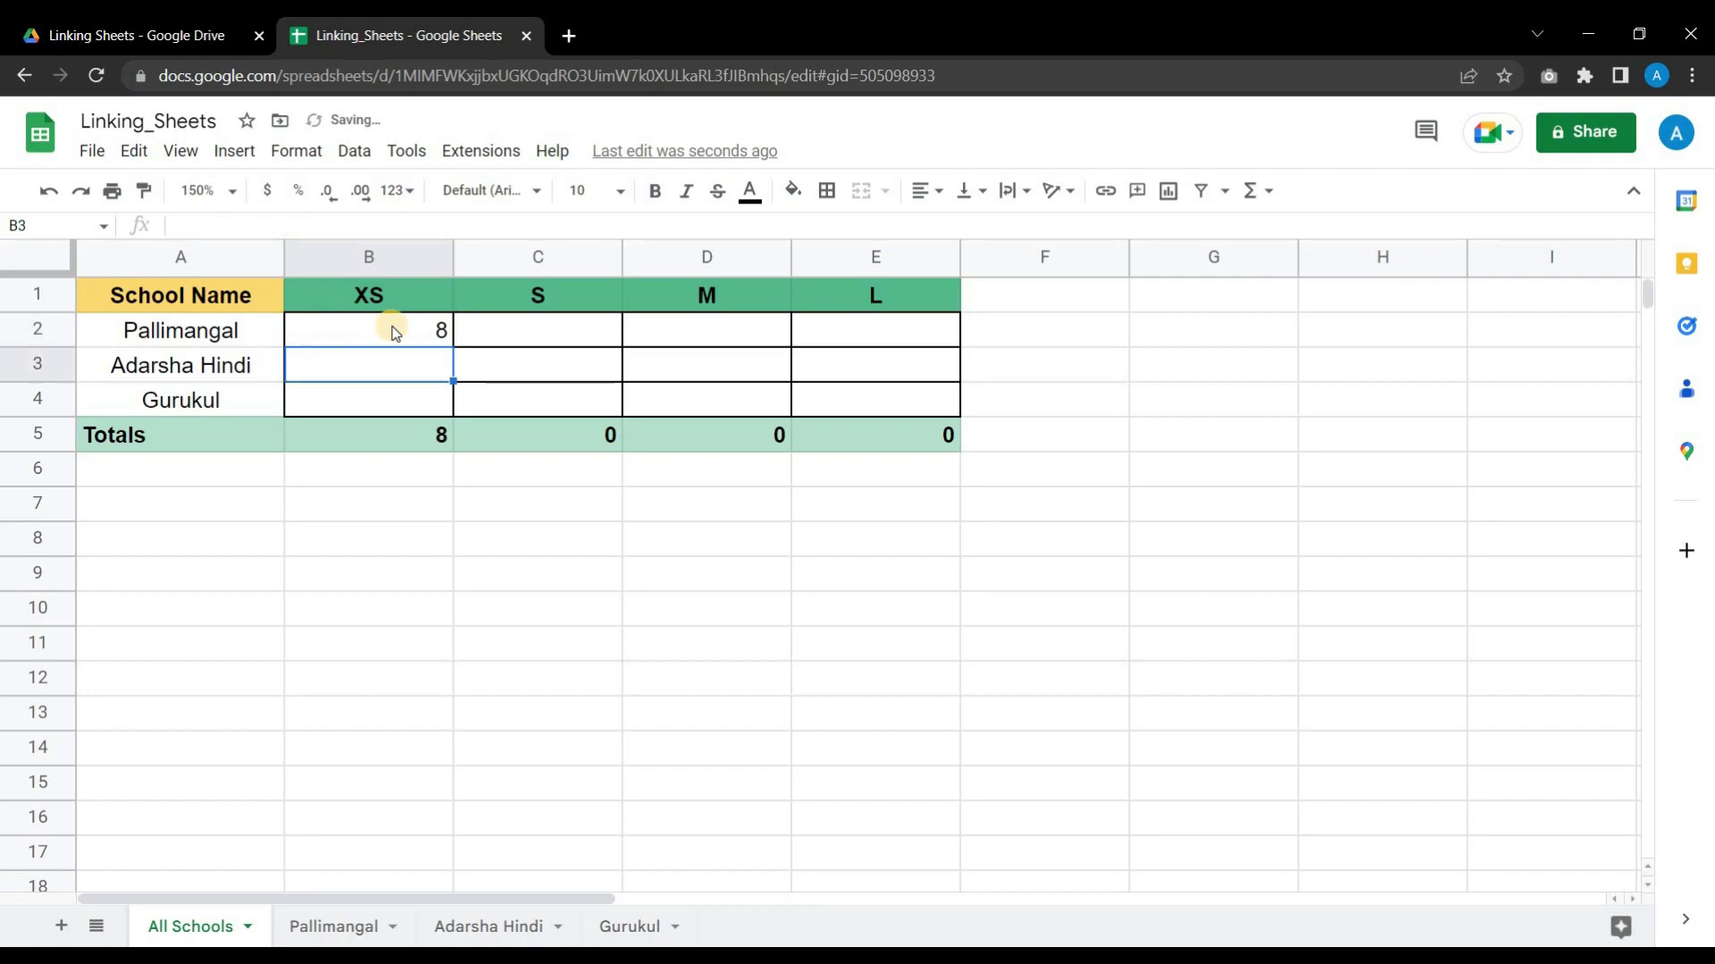
key(Up)
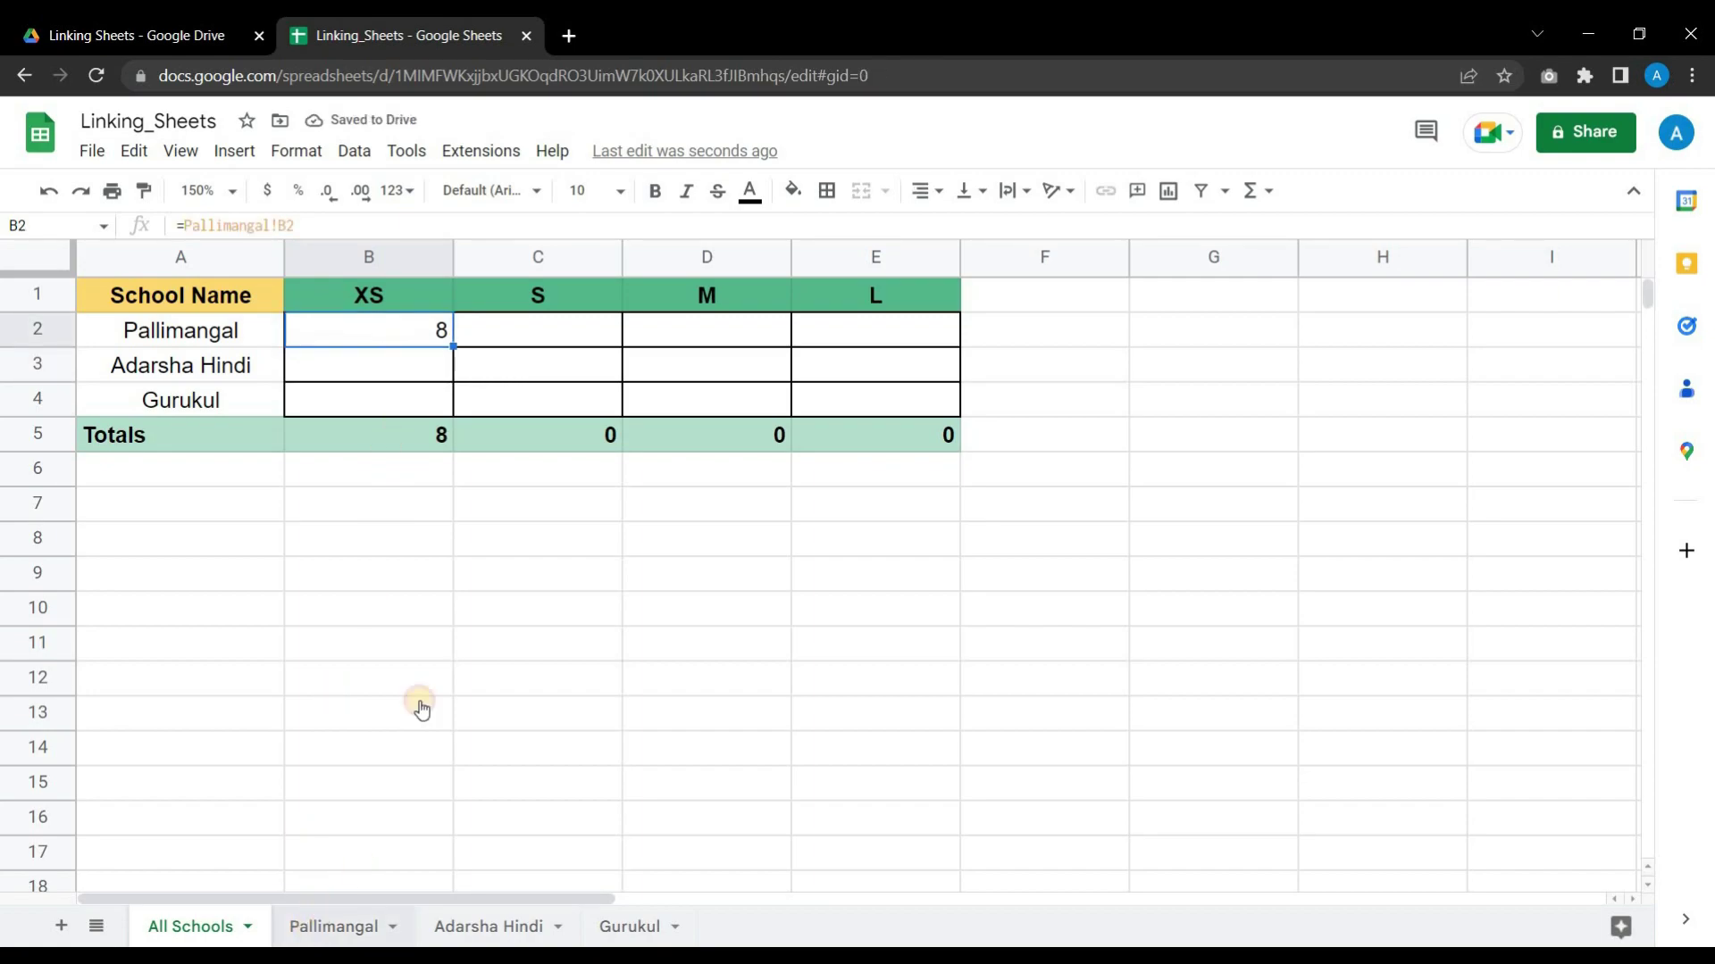
key(ctrl+shift+Page_Down)
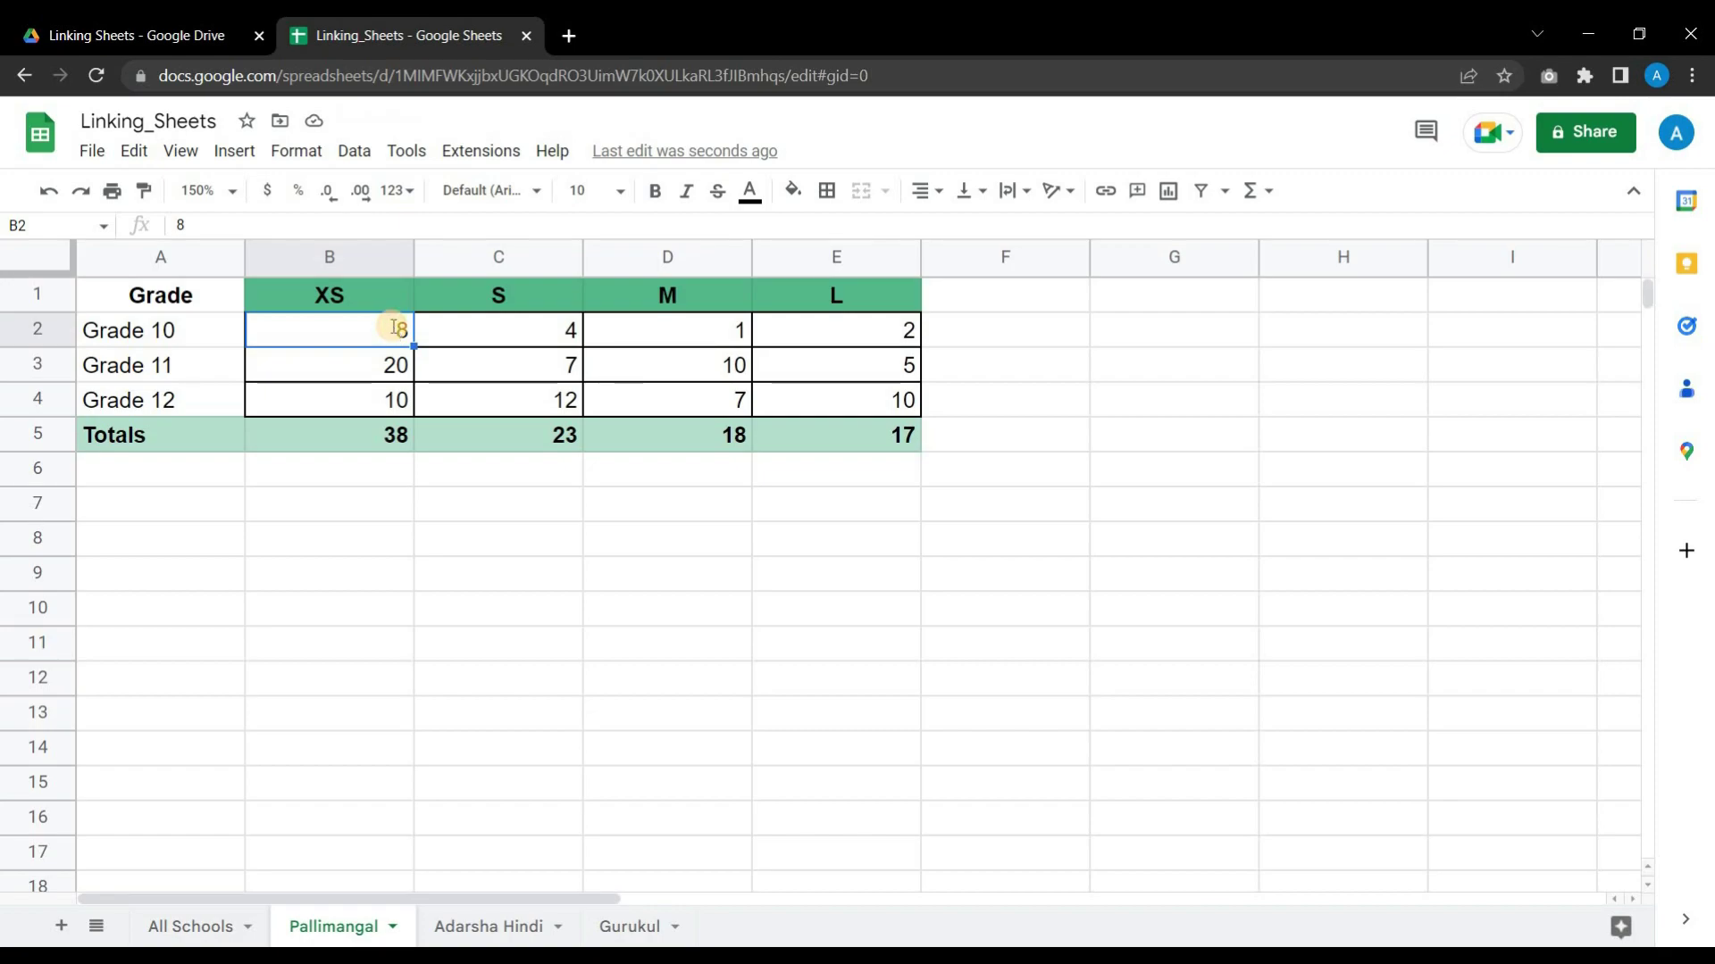
Set Pallimangal B2 to 15, then undo an accidental delete so All Schools B2 shows 15
text(15)
key(Return)
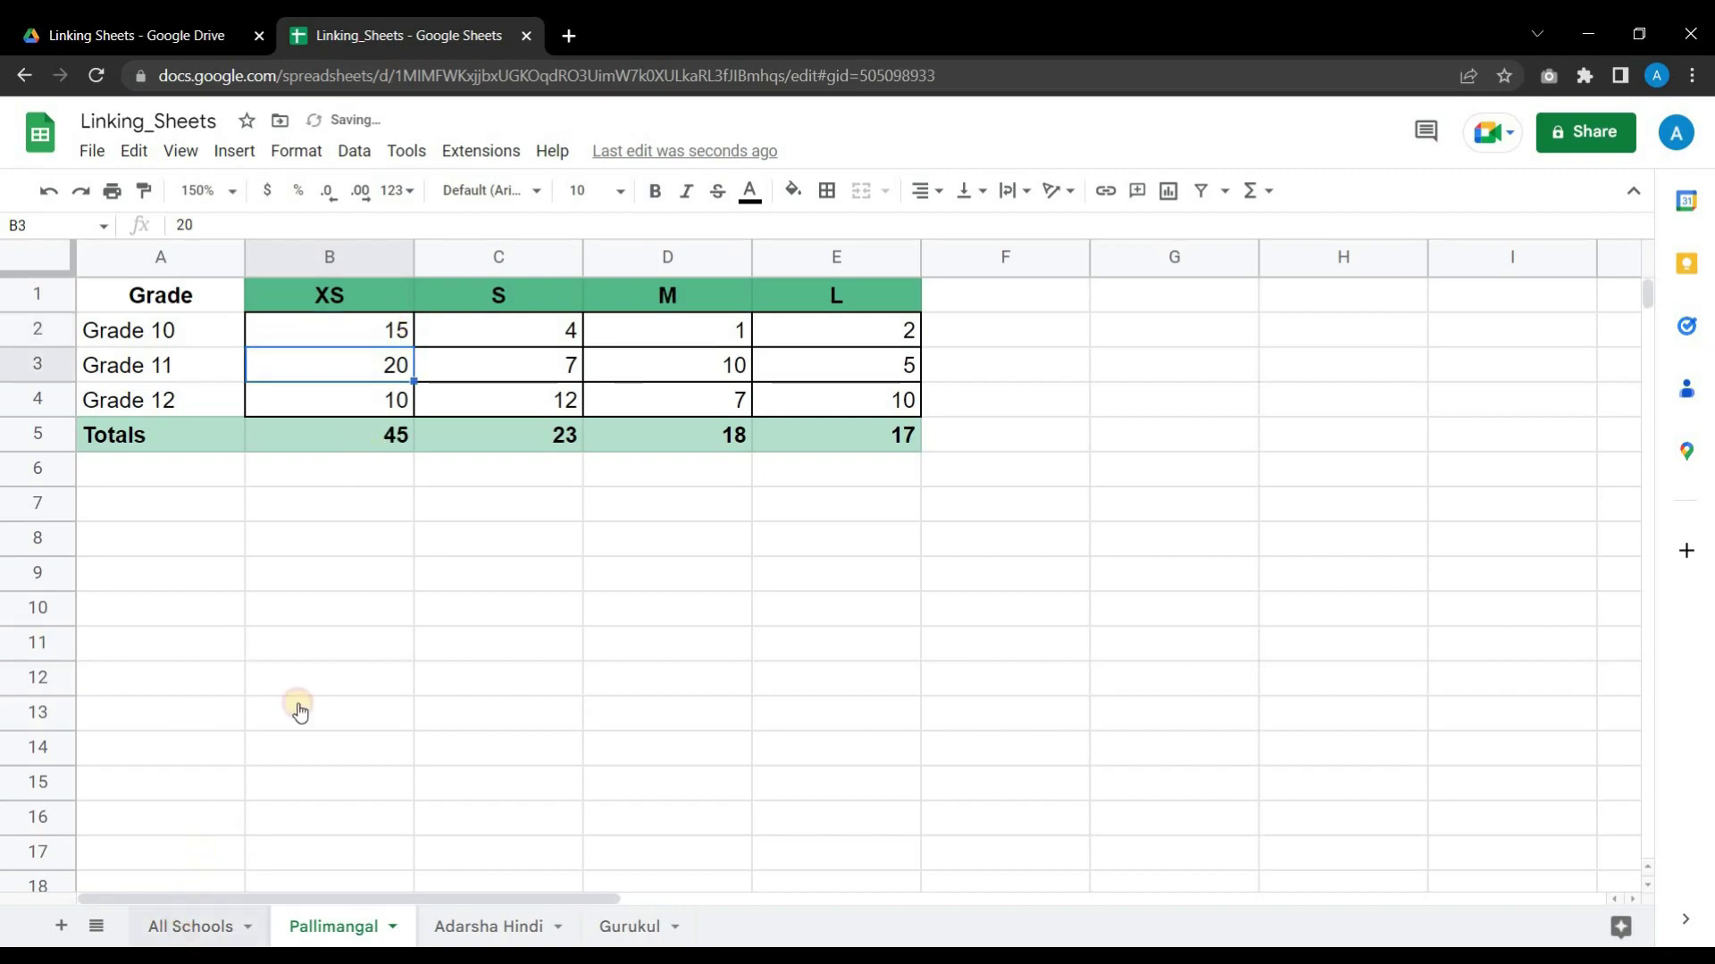
key(ctrl+shift+Page_Up)
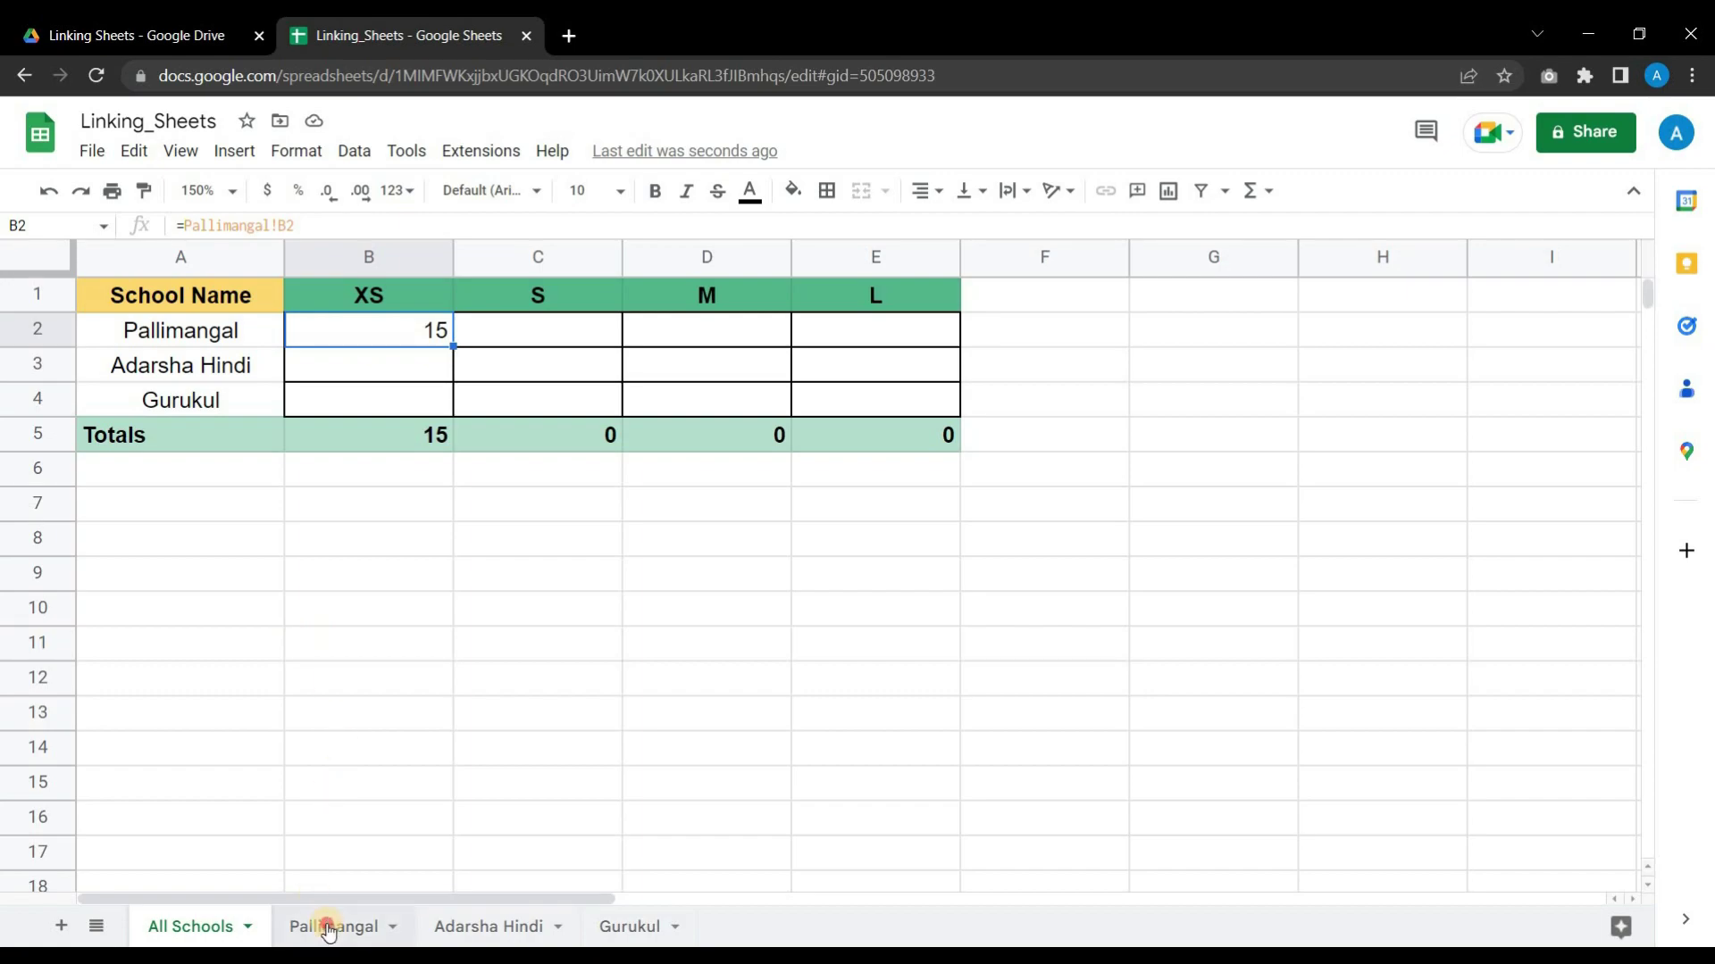
click(381, 343)
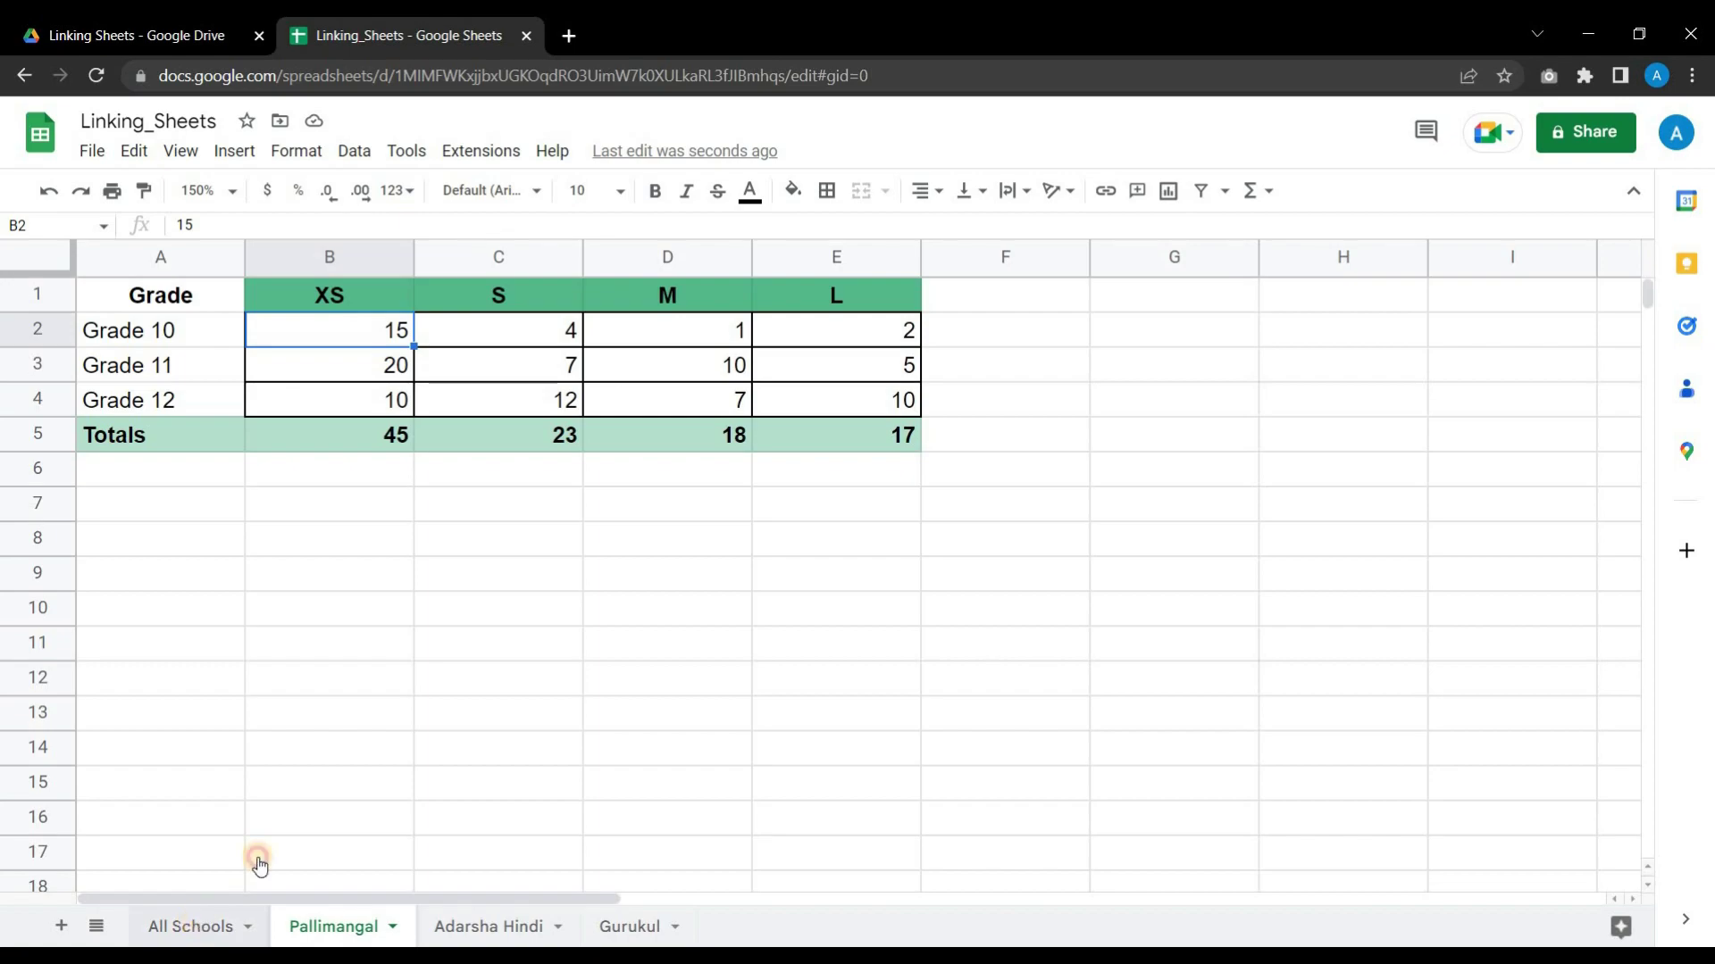
key(Return)
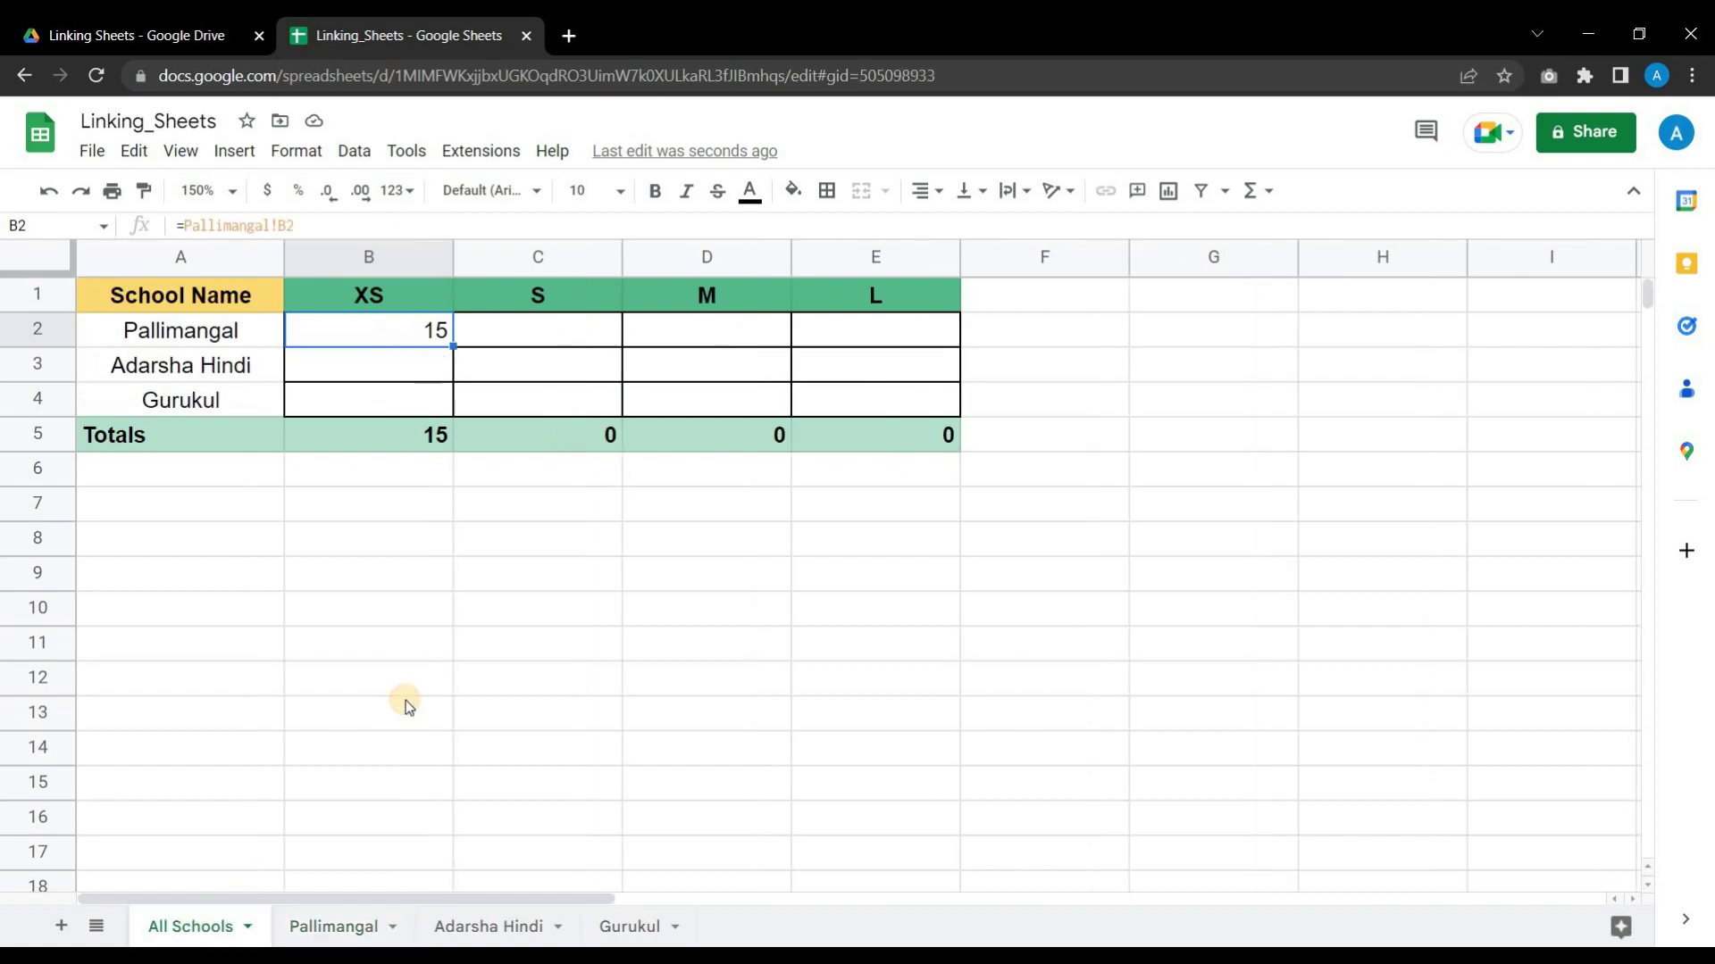
key(Delete)
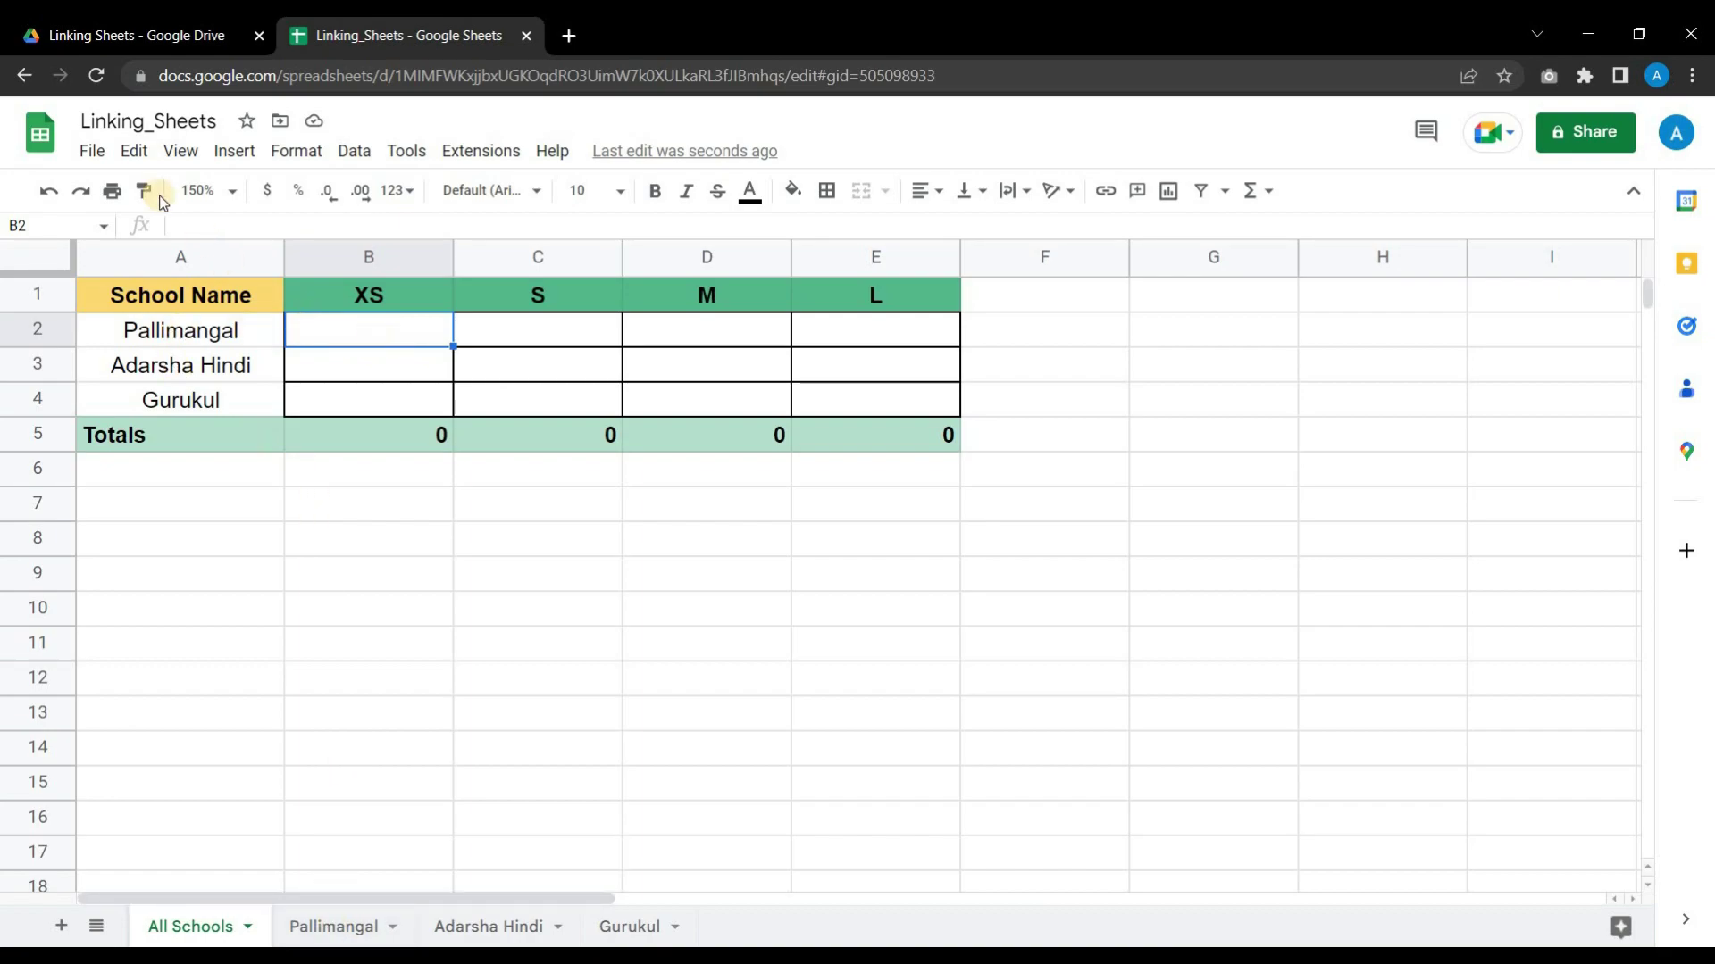
click(51, 190)
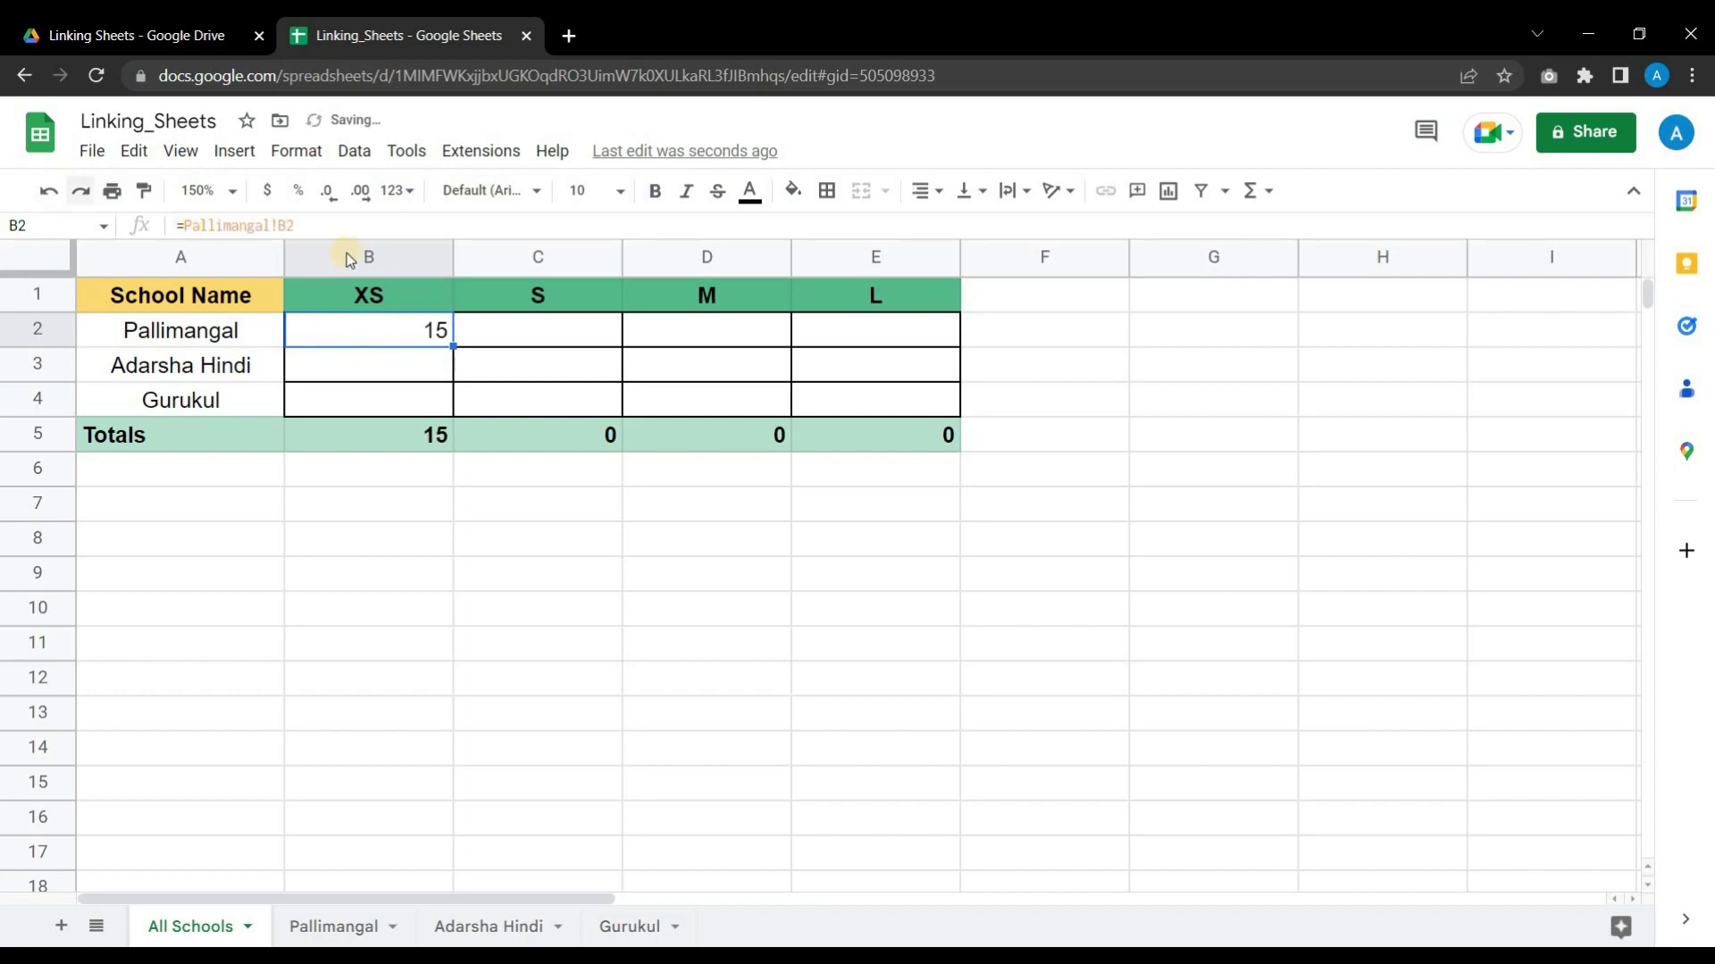
click(373, 366)
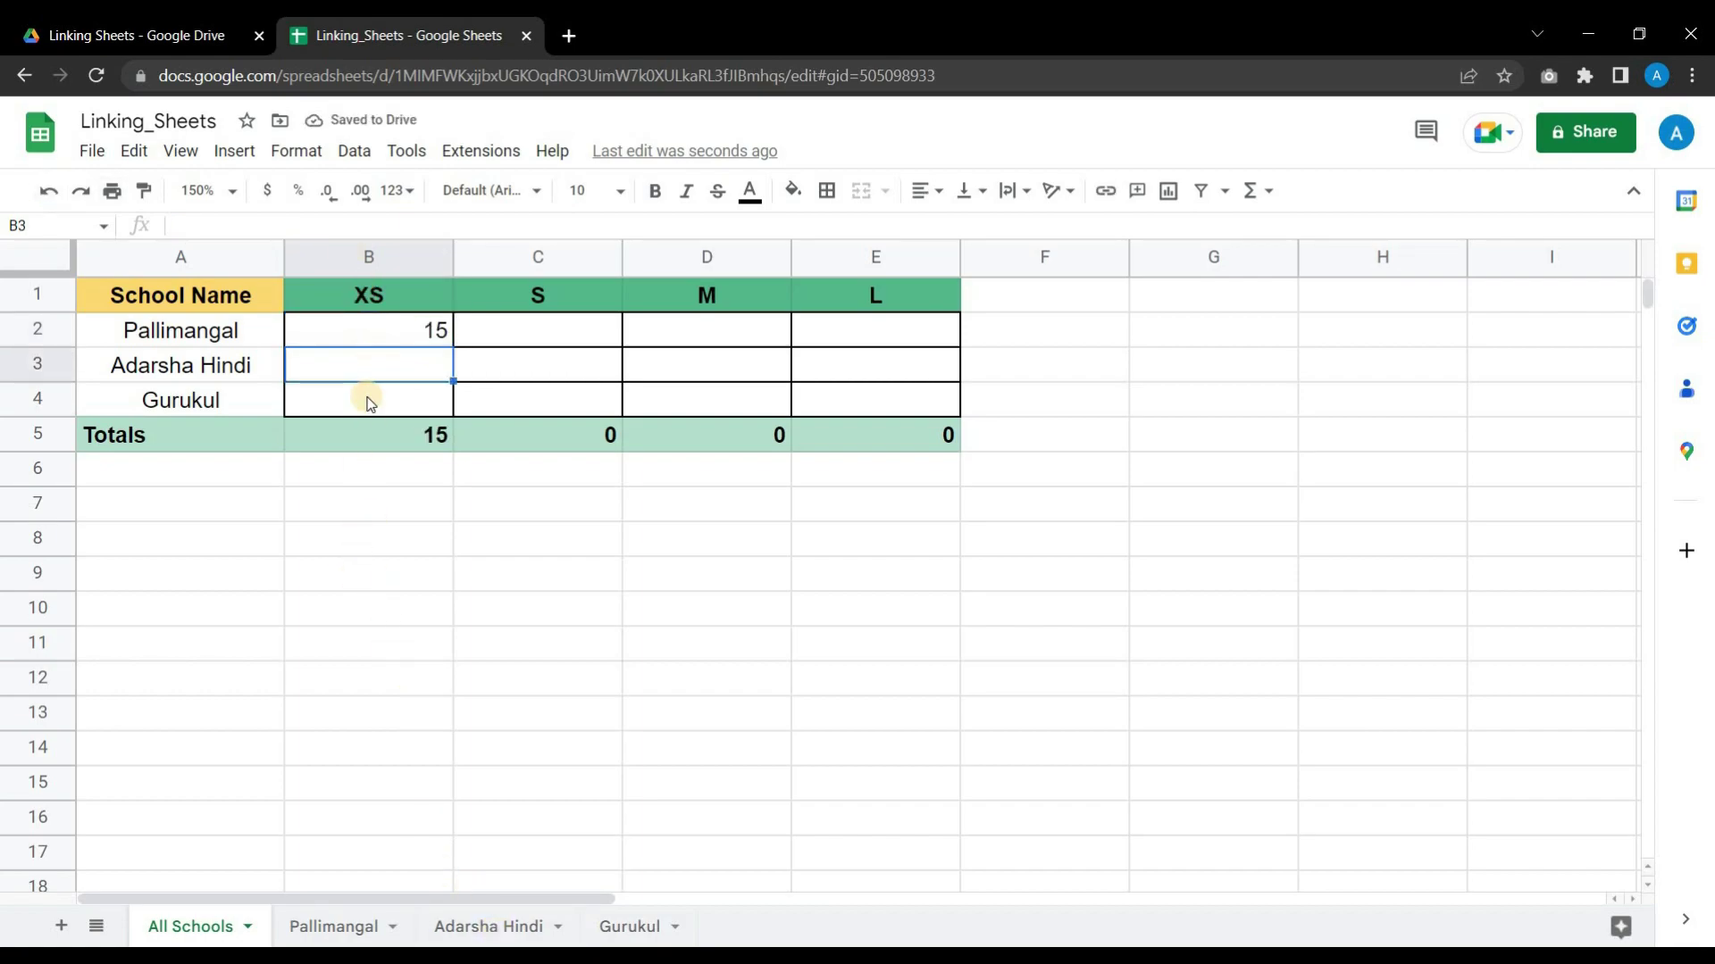
Enter =Adarsha Hindi!B2 in B3, which returns #ERROR! because the sheet name is unquoted
text(=)
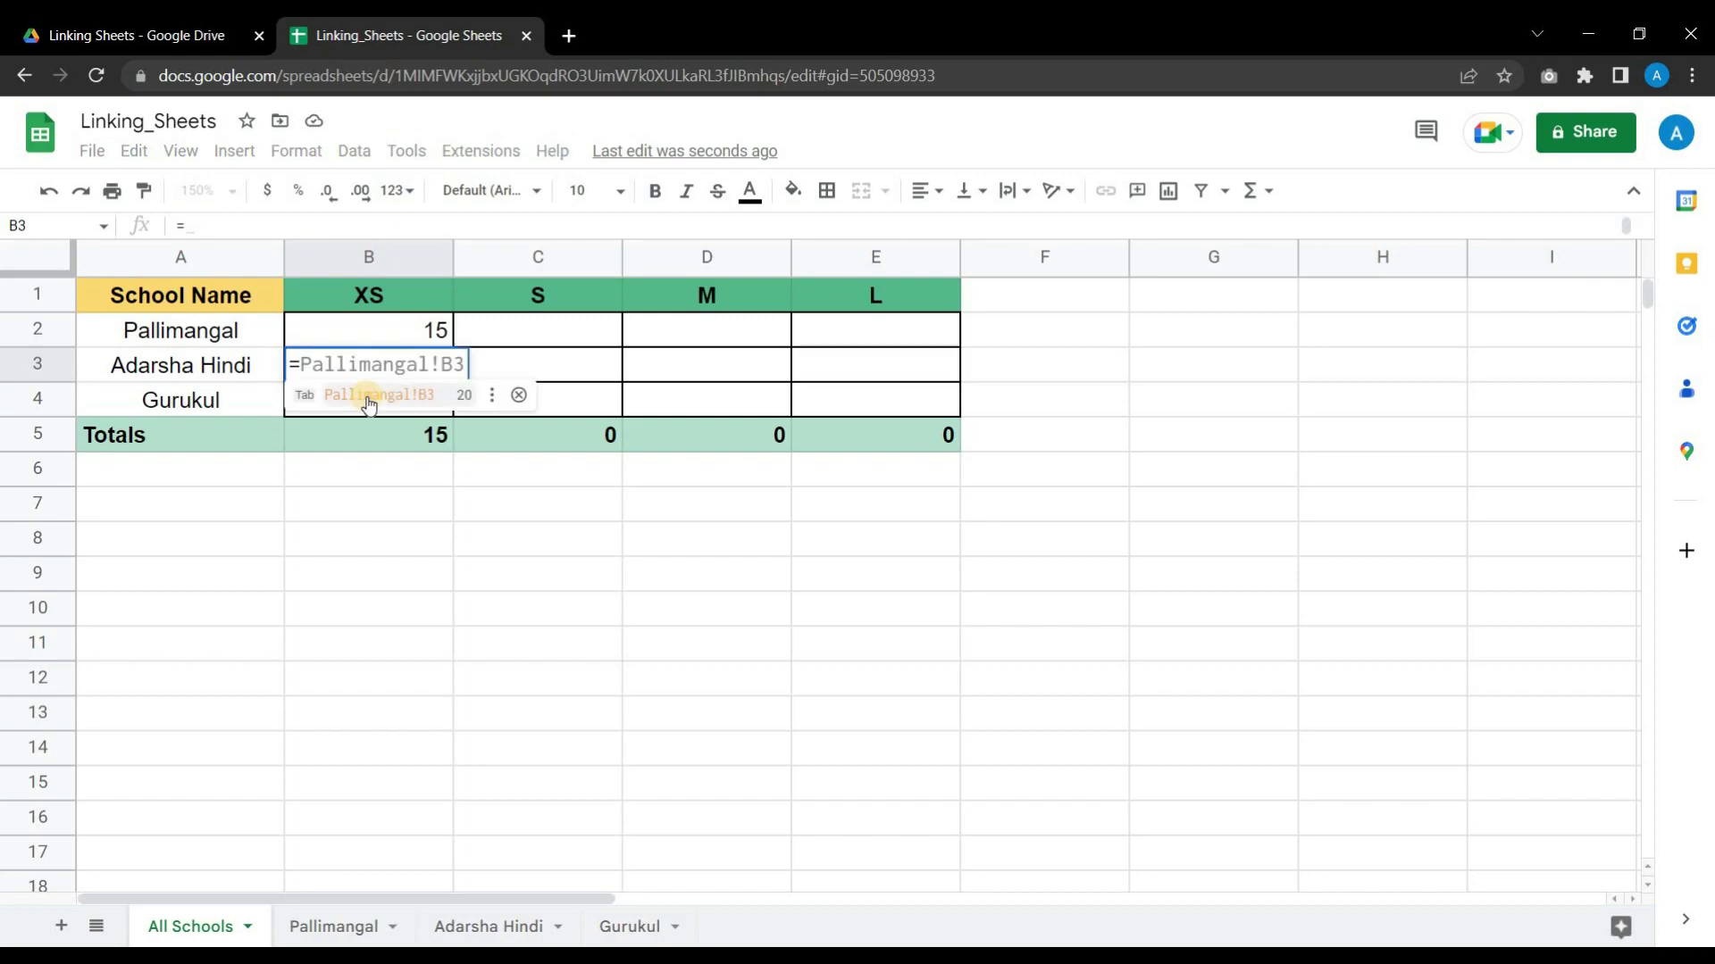
text(Ar)
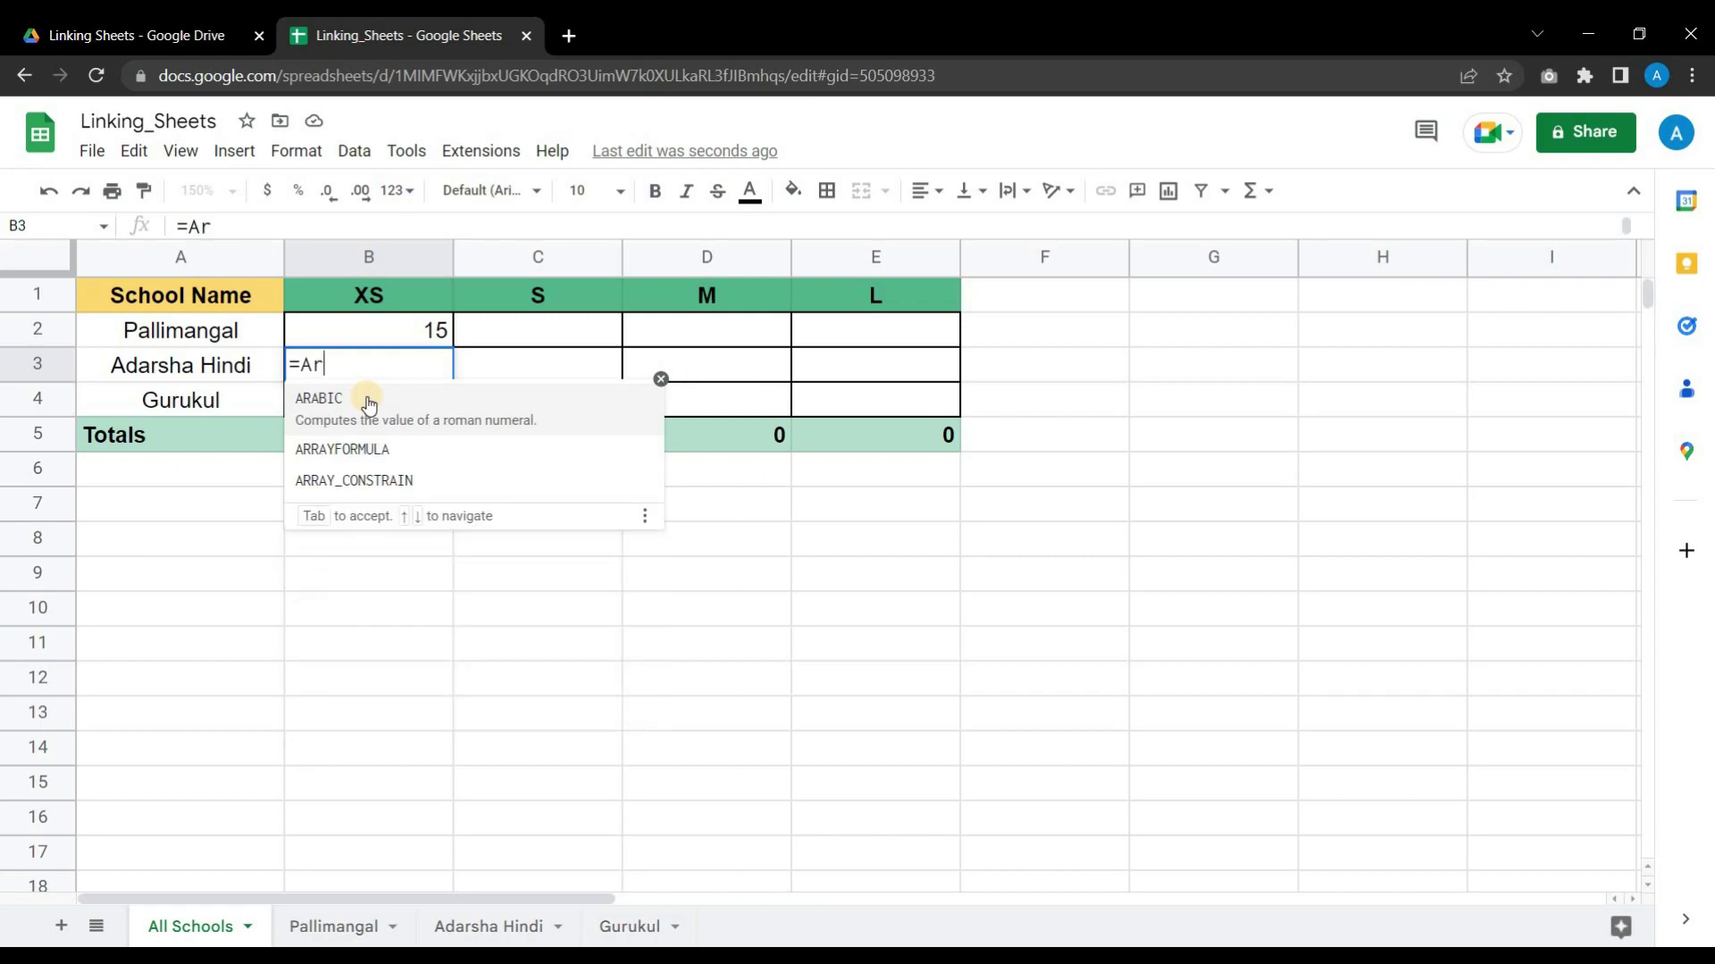
key(BackSpace)
text(dar)
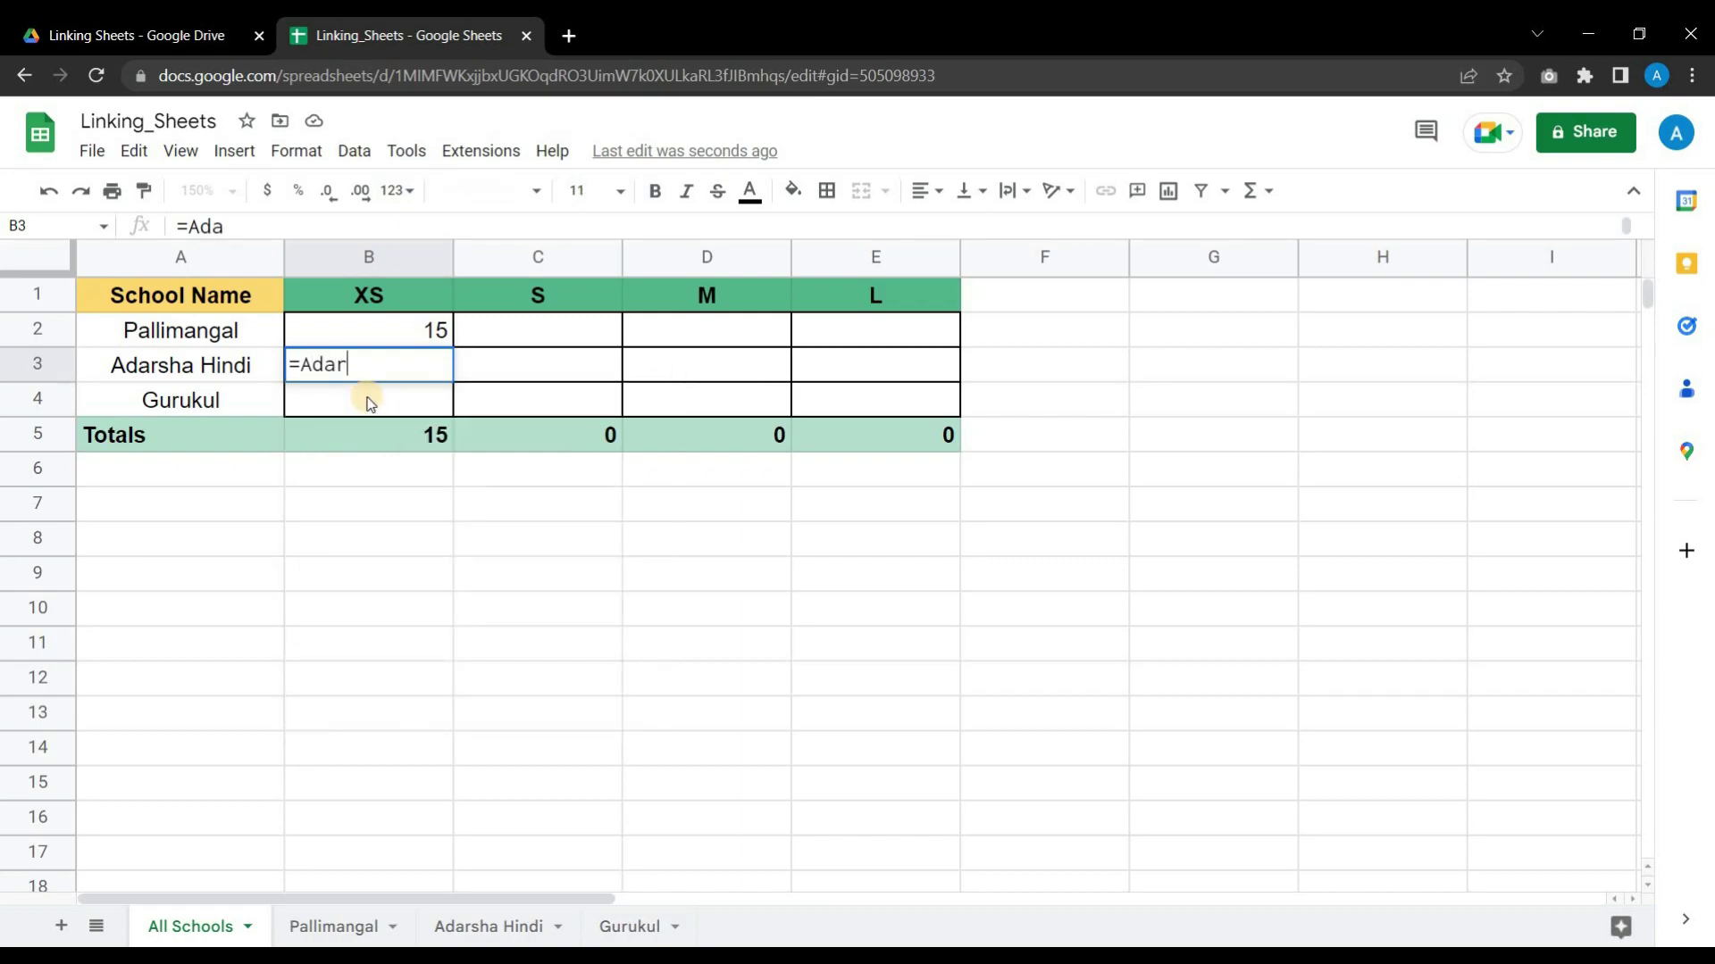
text(sha Hindi)
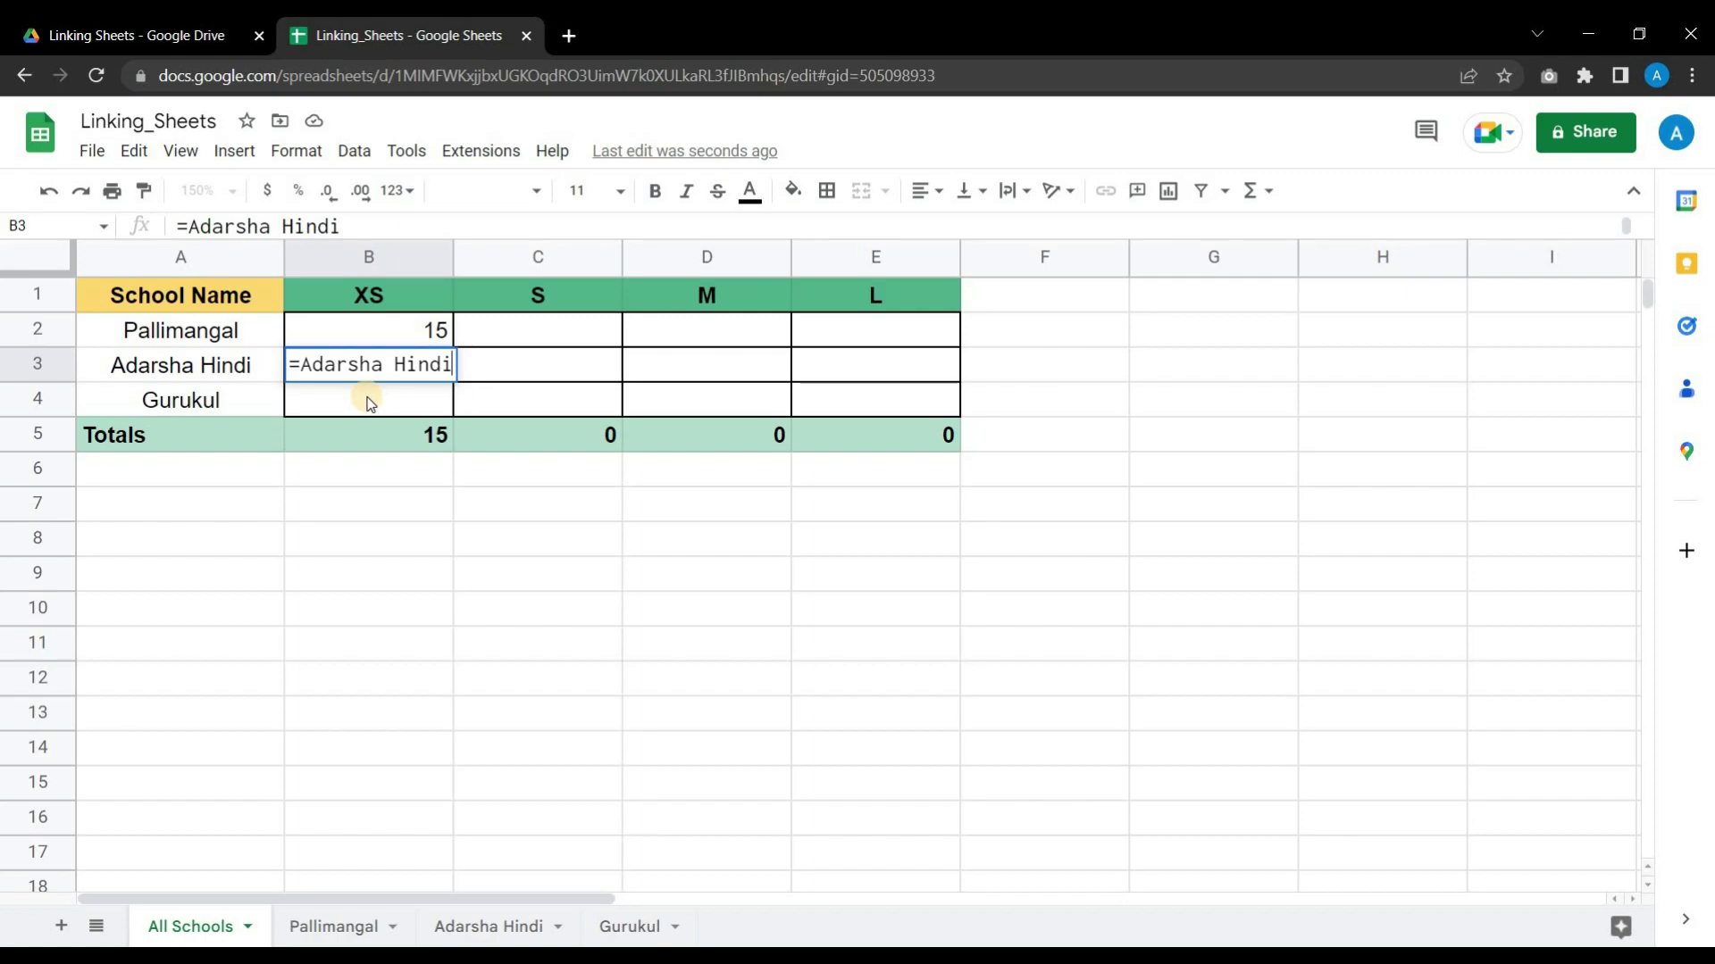
text(!B2)
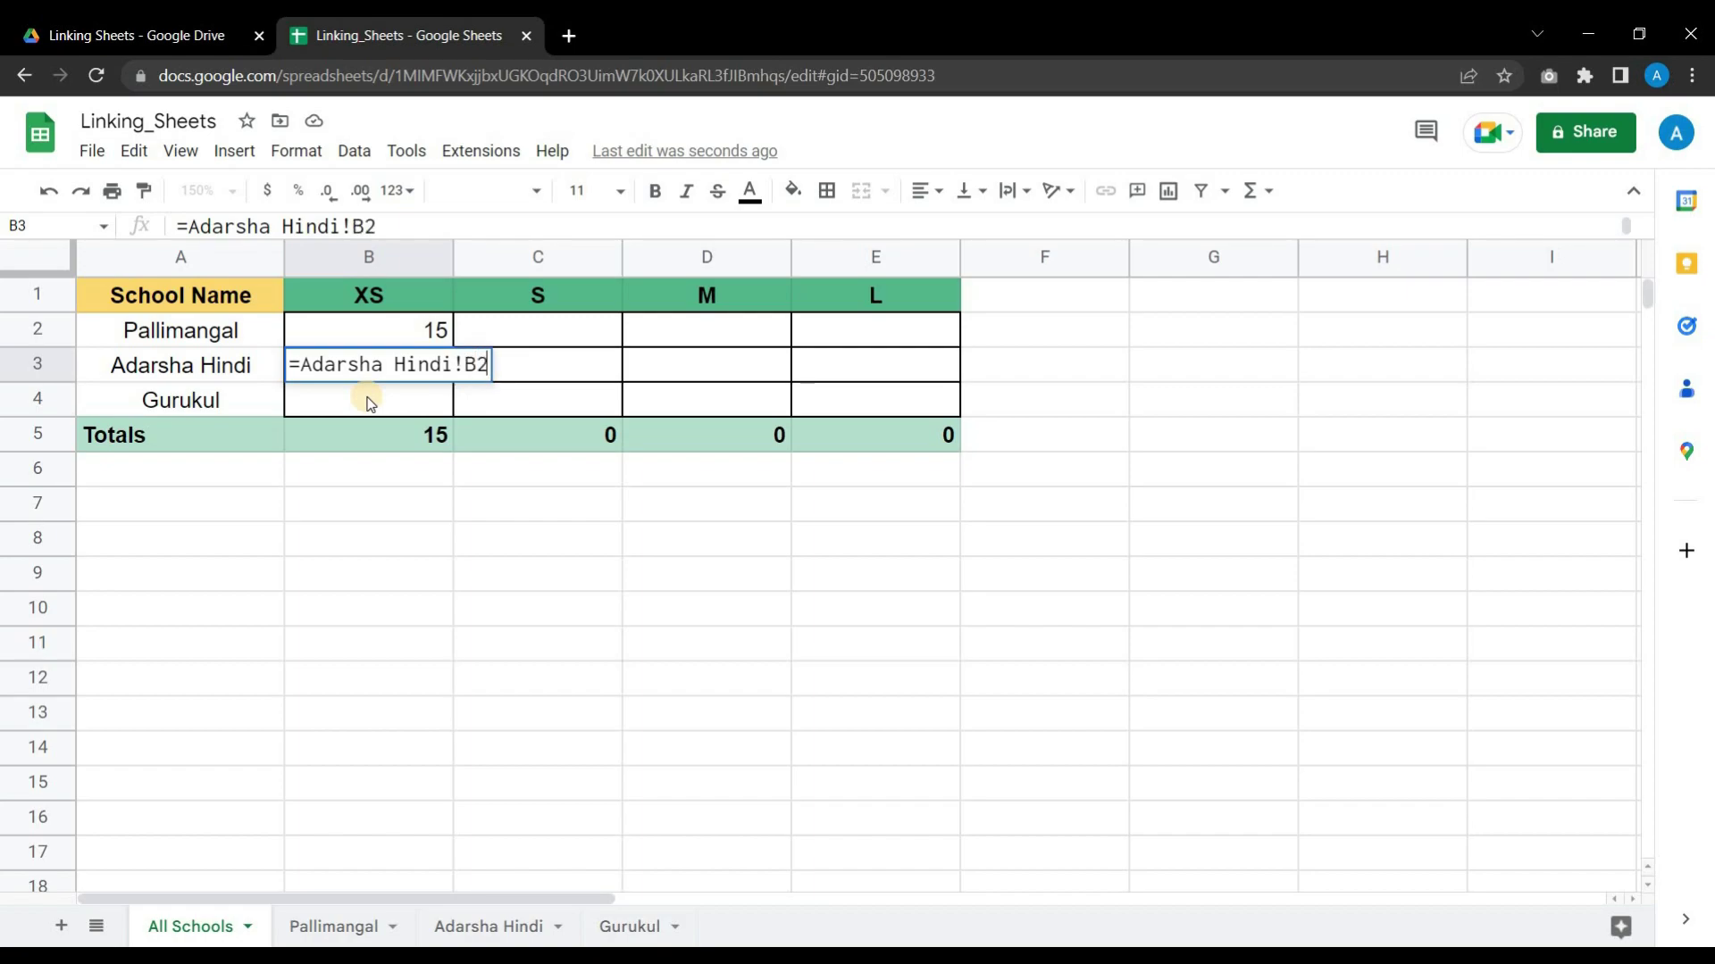
key(Return)
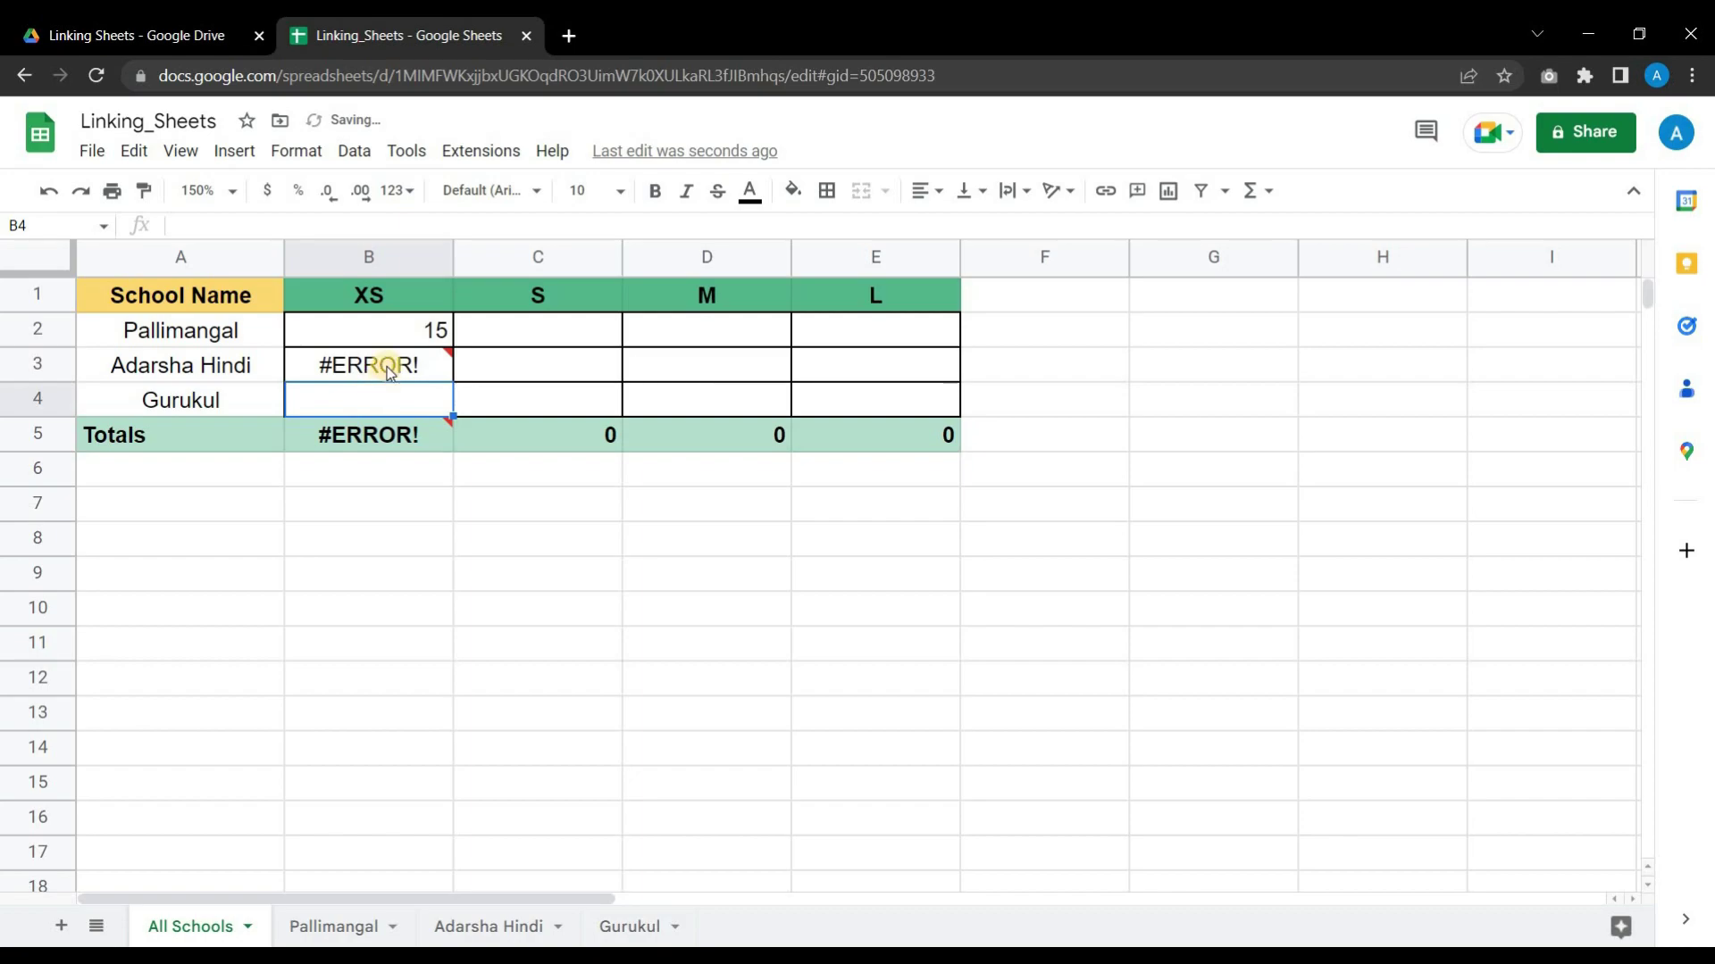
Quote the sheet name so B3 reads ='Adarsha Hindi'!B2, showing 3 and an XS total of 18
mouse_move(383, 367)
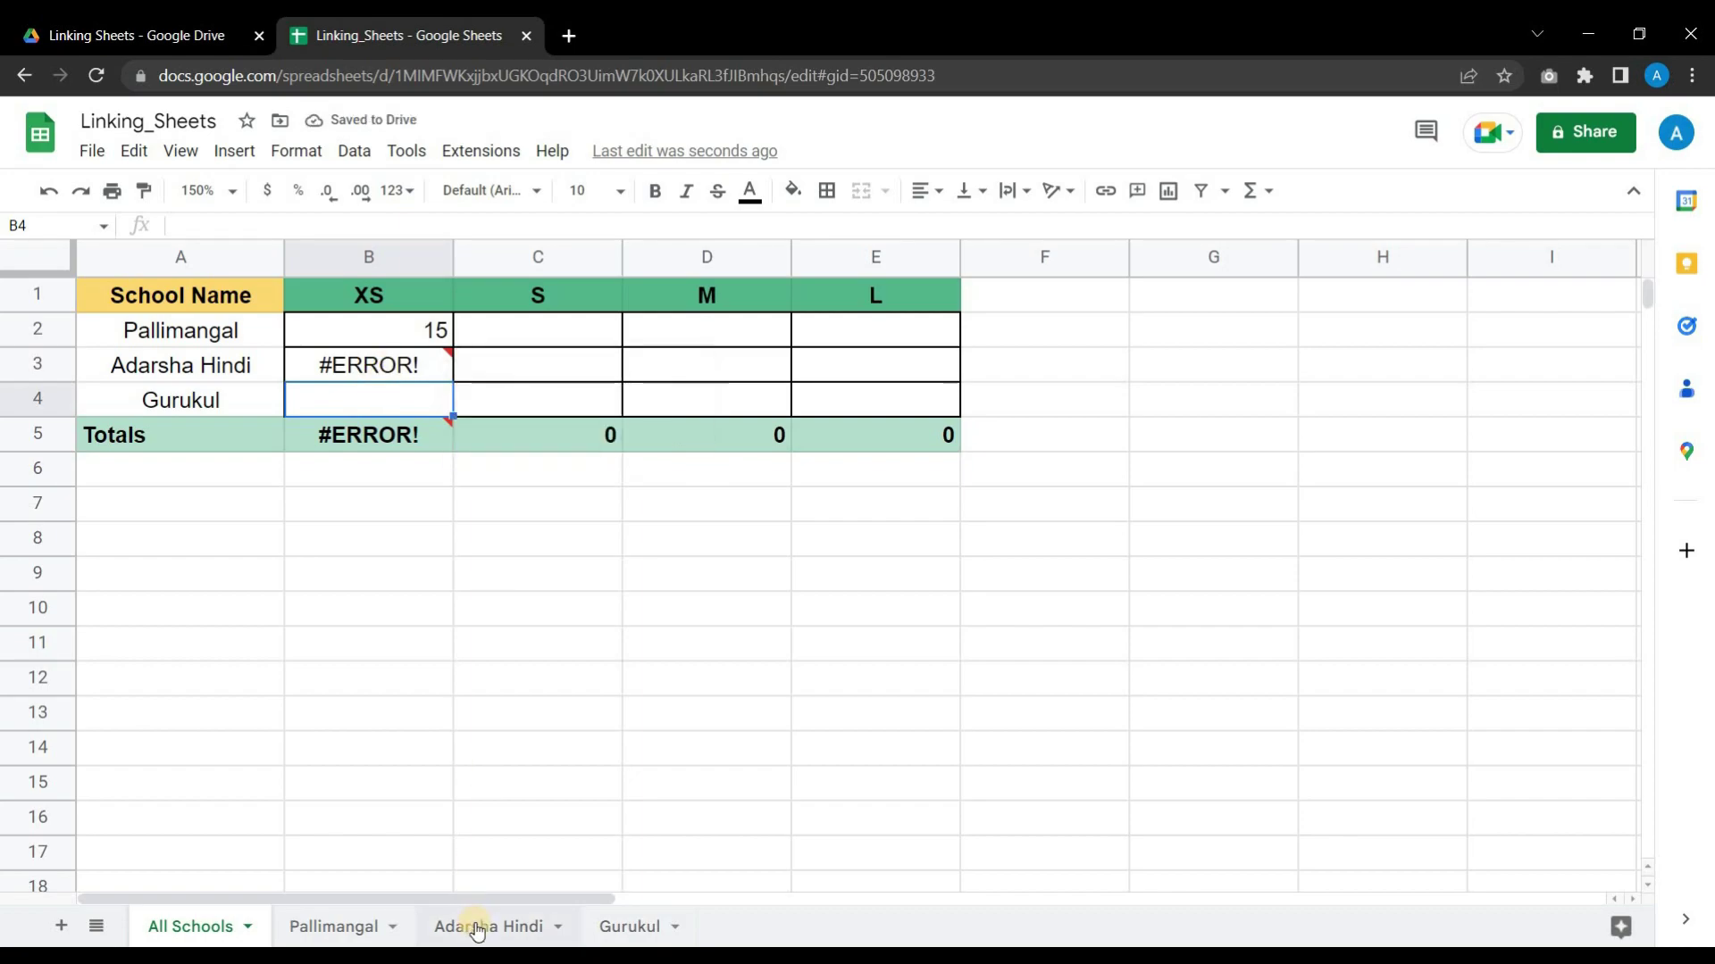
double_click(343, 370)
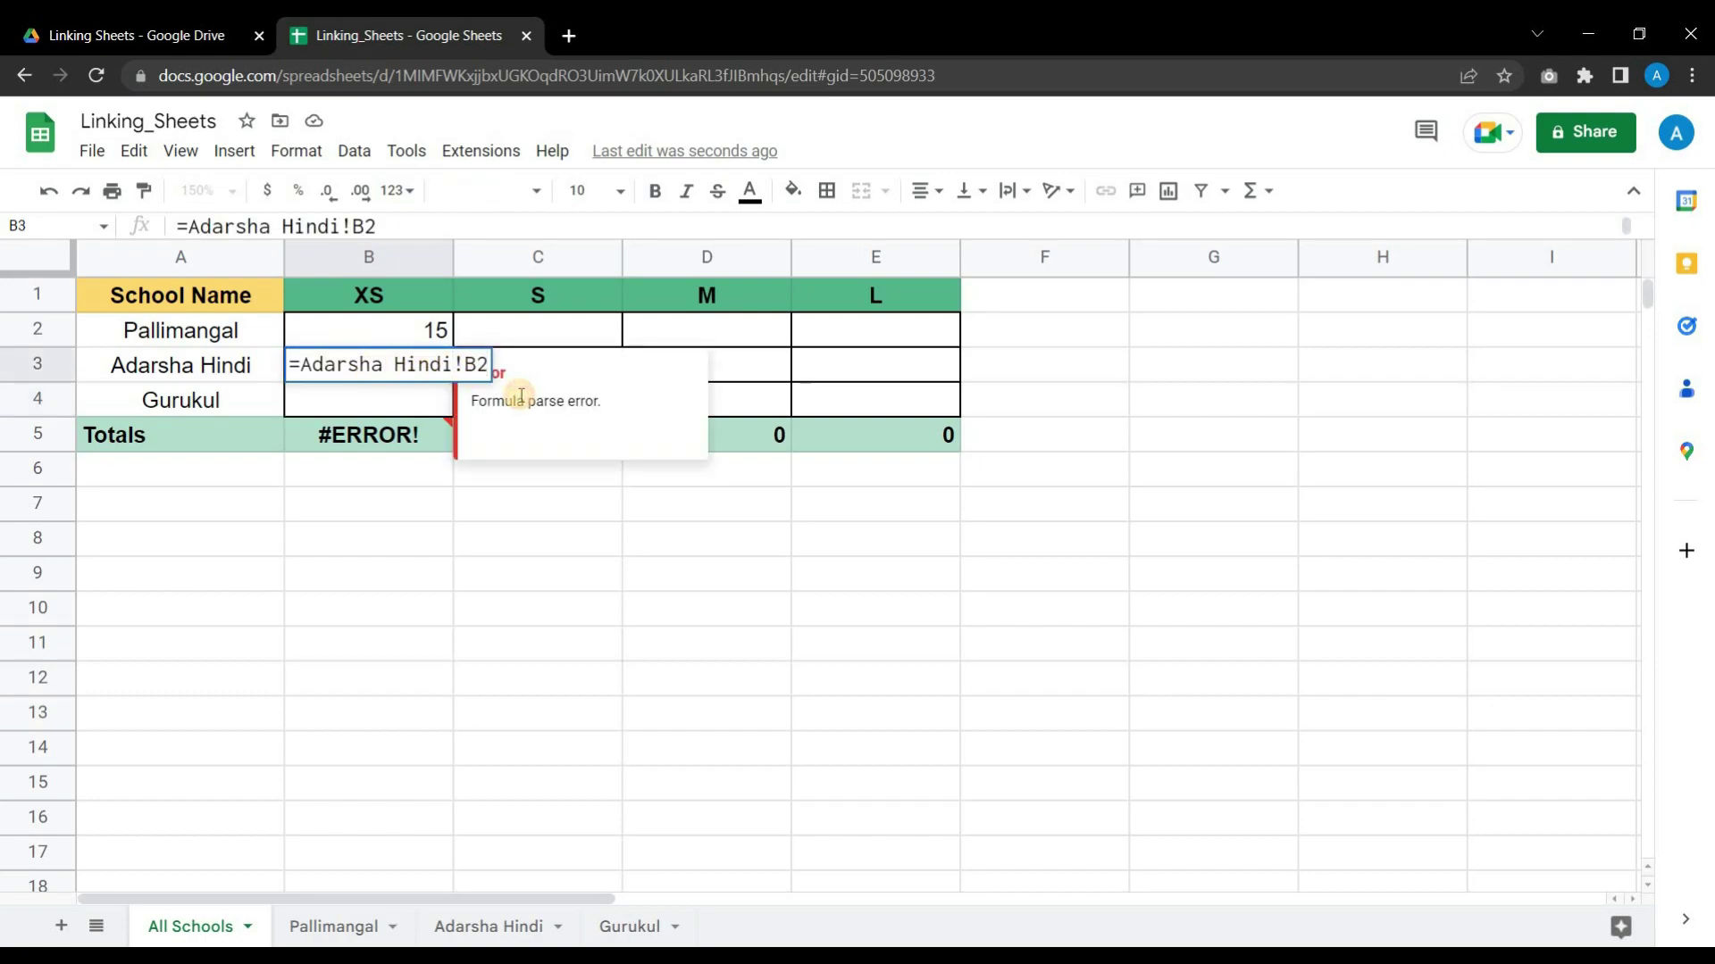
text(')
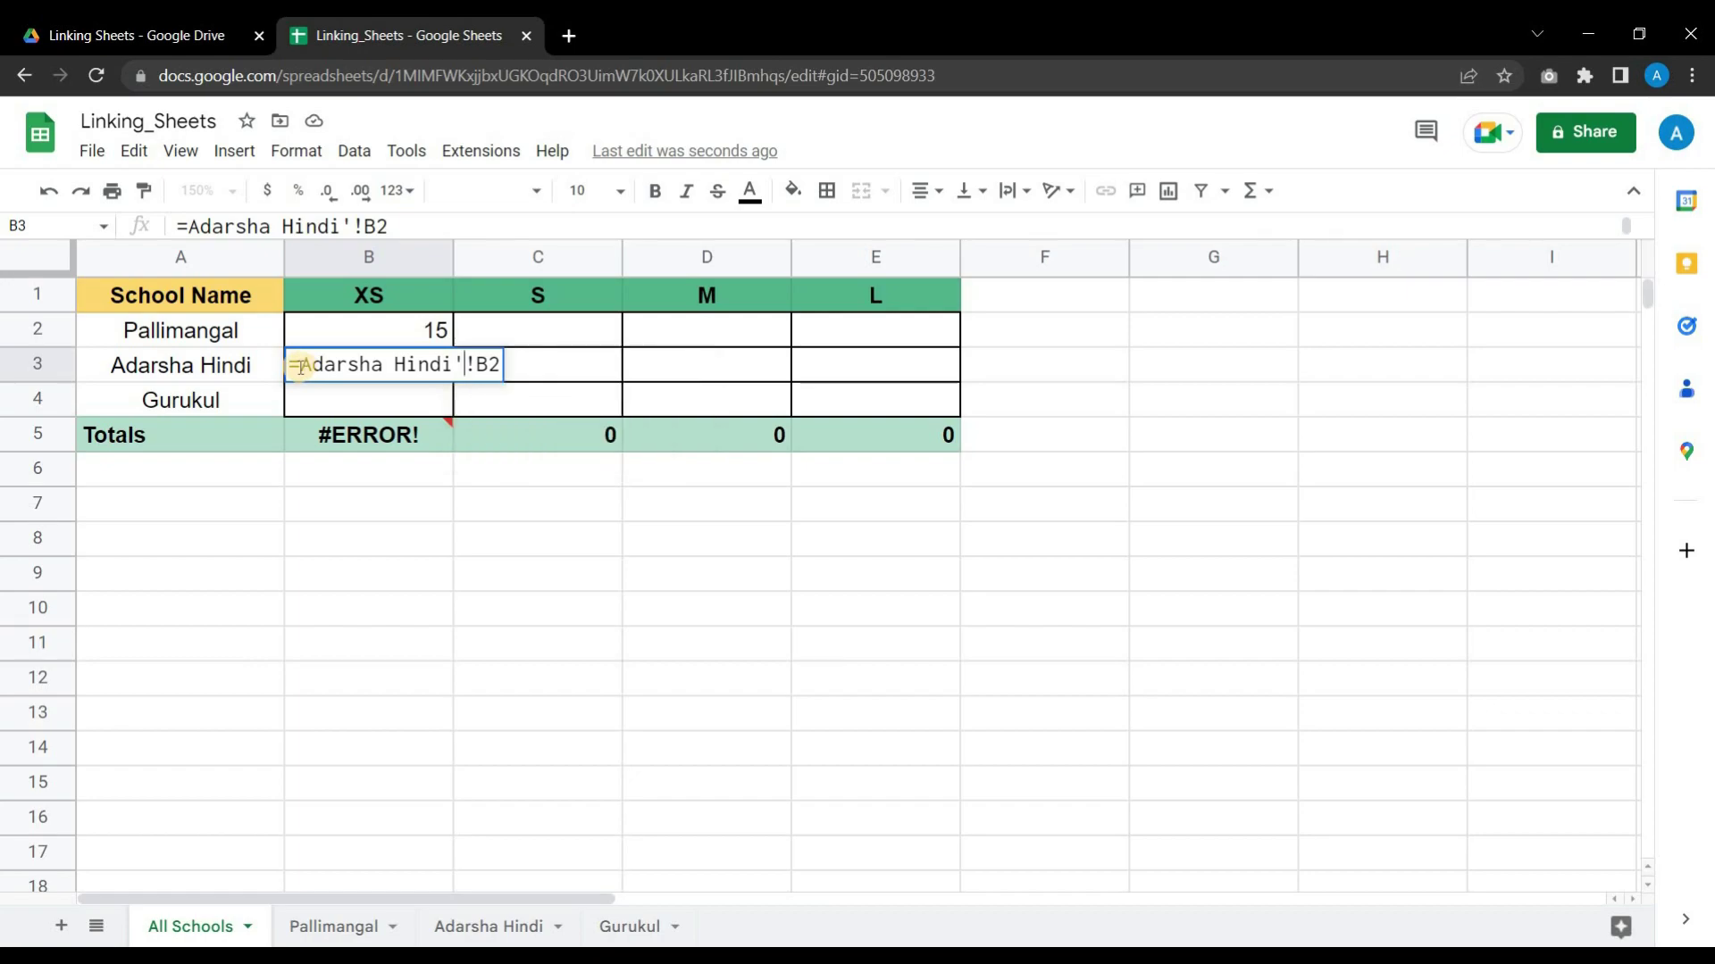
click(299, 366)
text(')
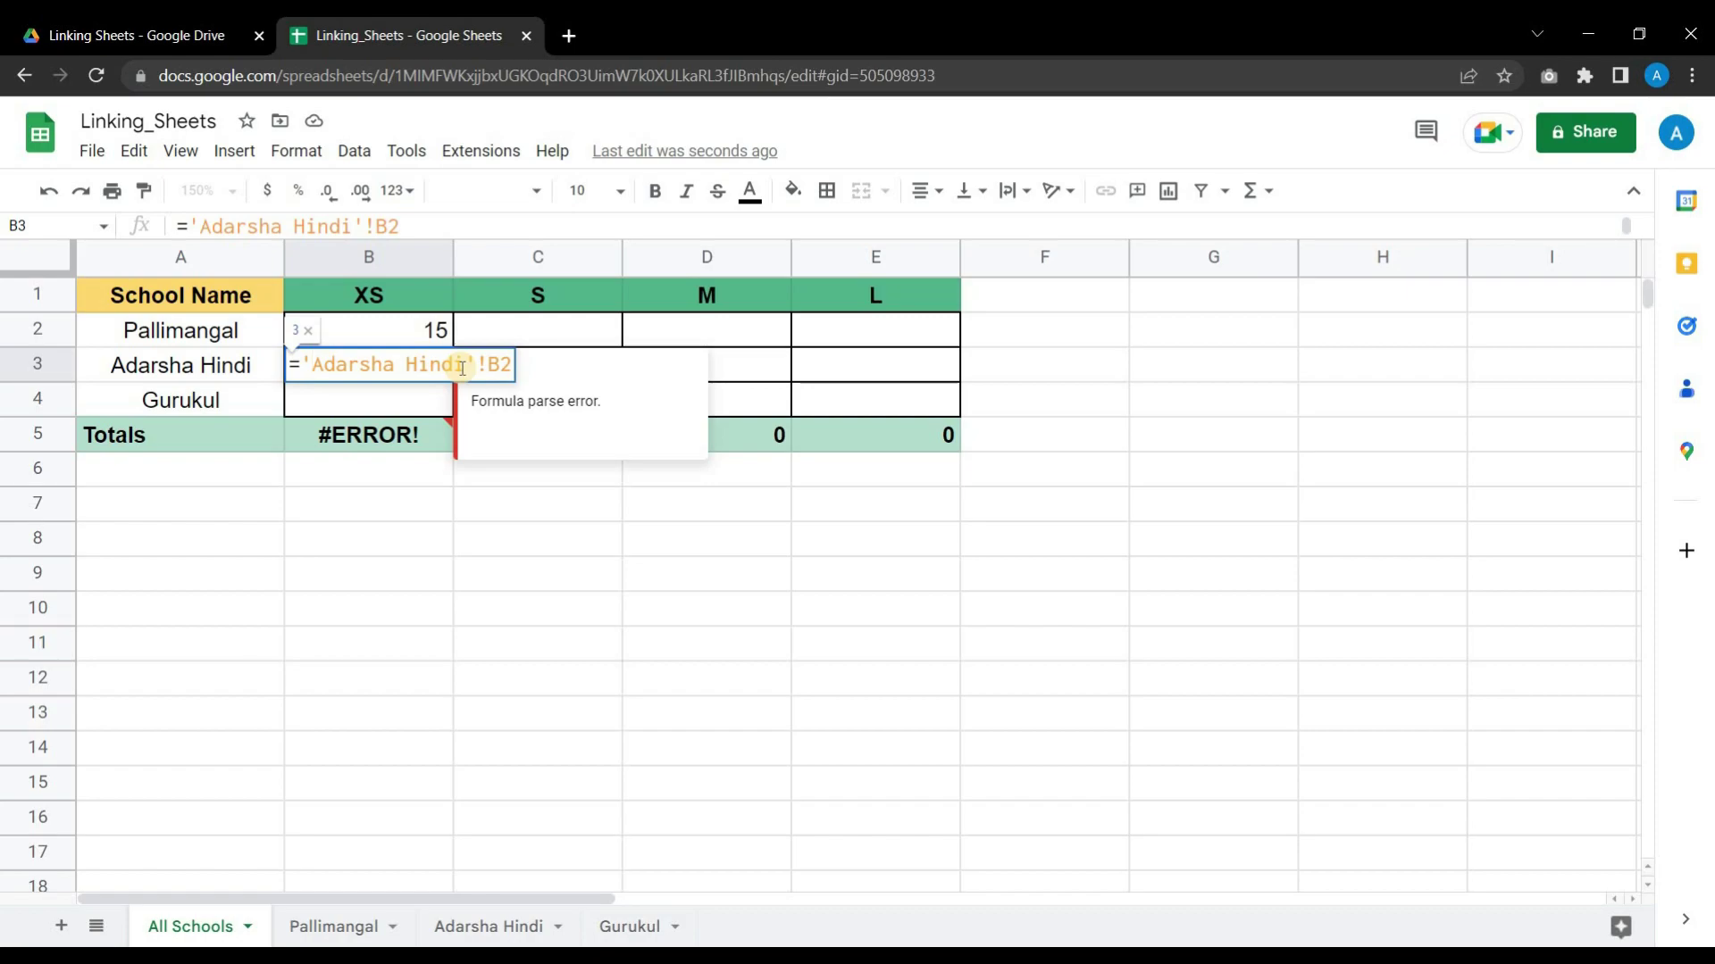
key(Return)
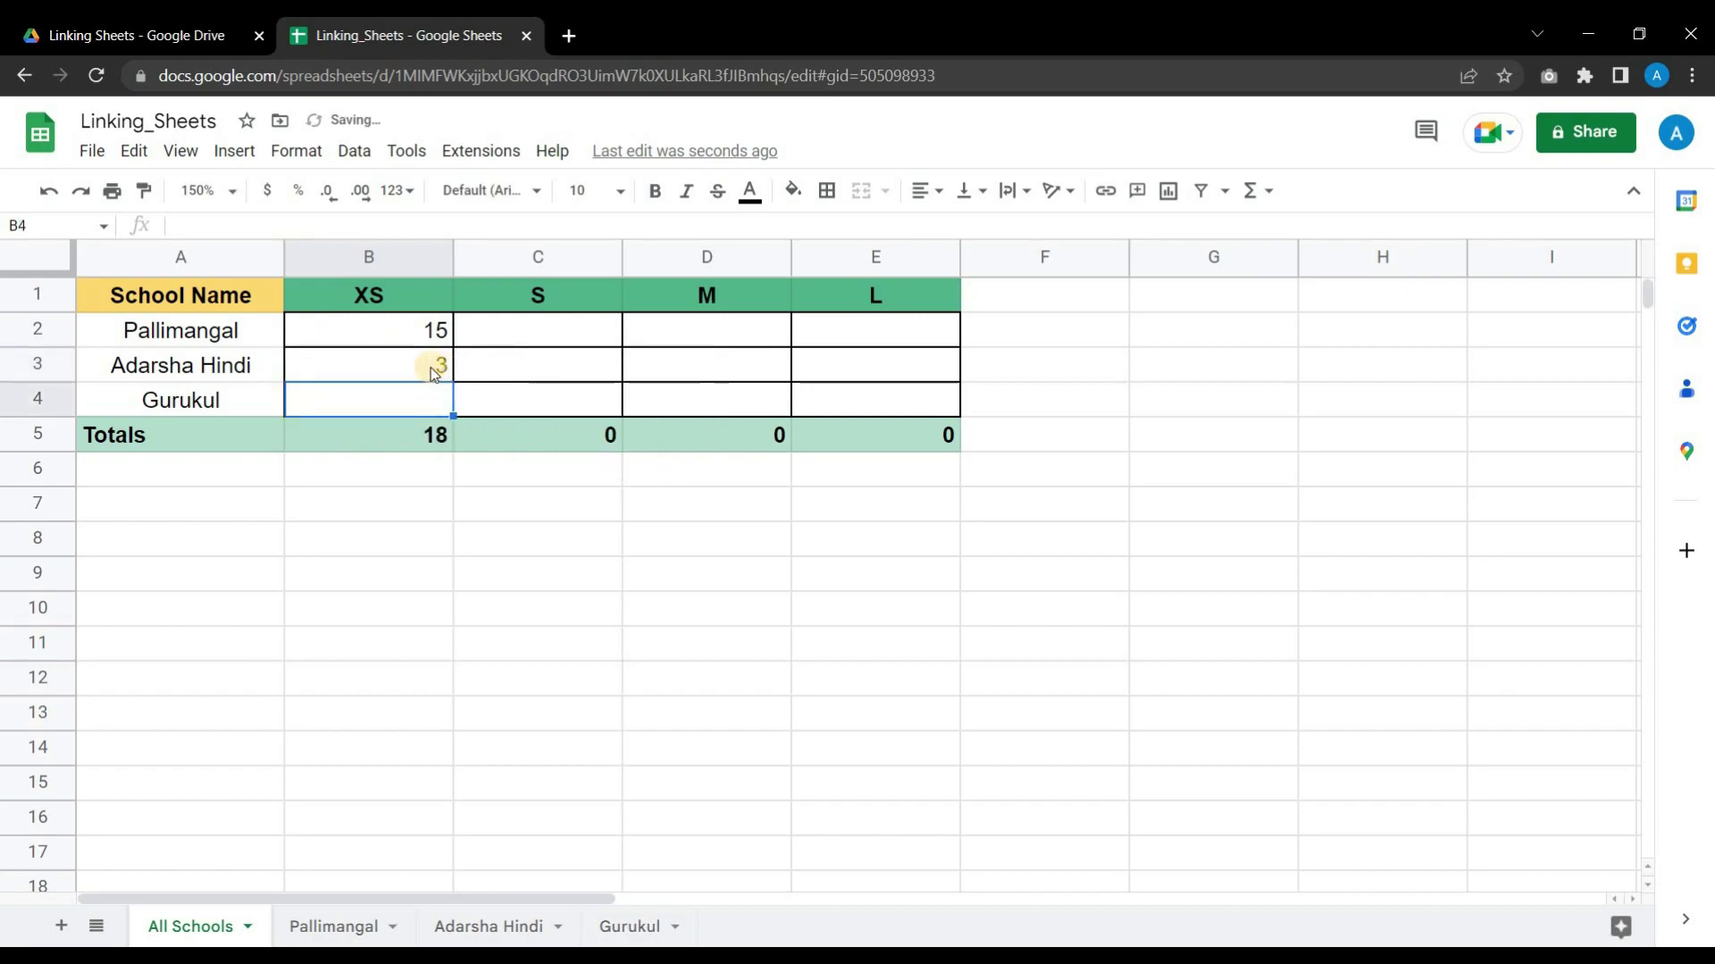
Set Adarsha Hindi's Grade 10 XS cell B2 to 15 and check All Schools B3 shows 15
click(430, 371)
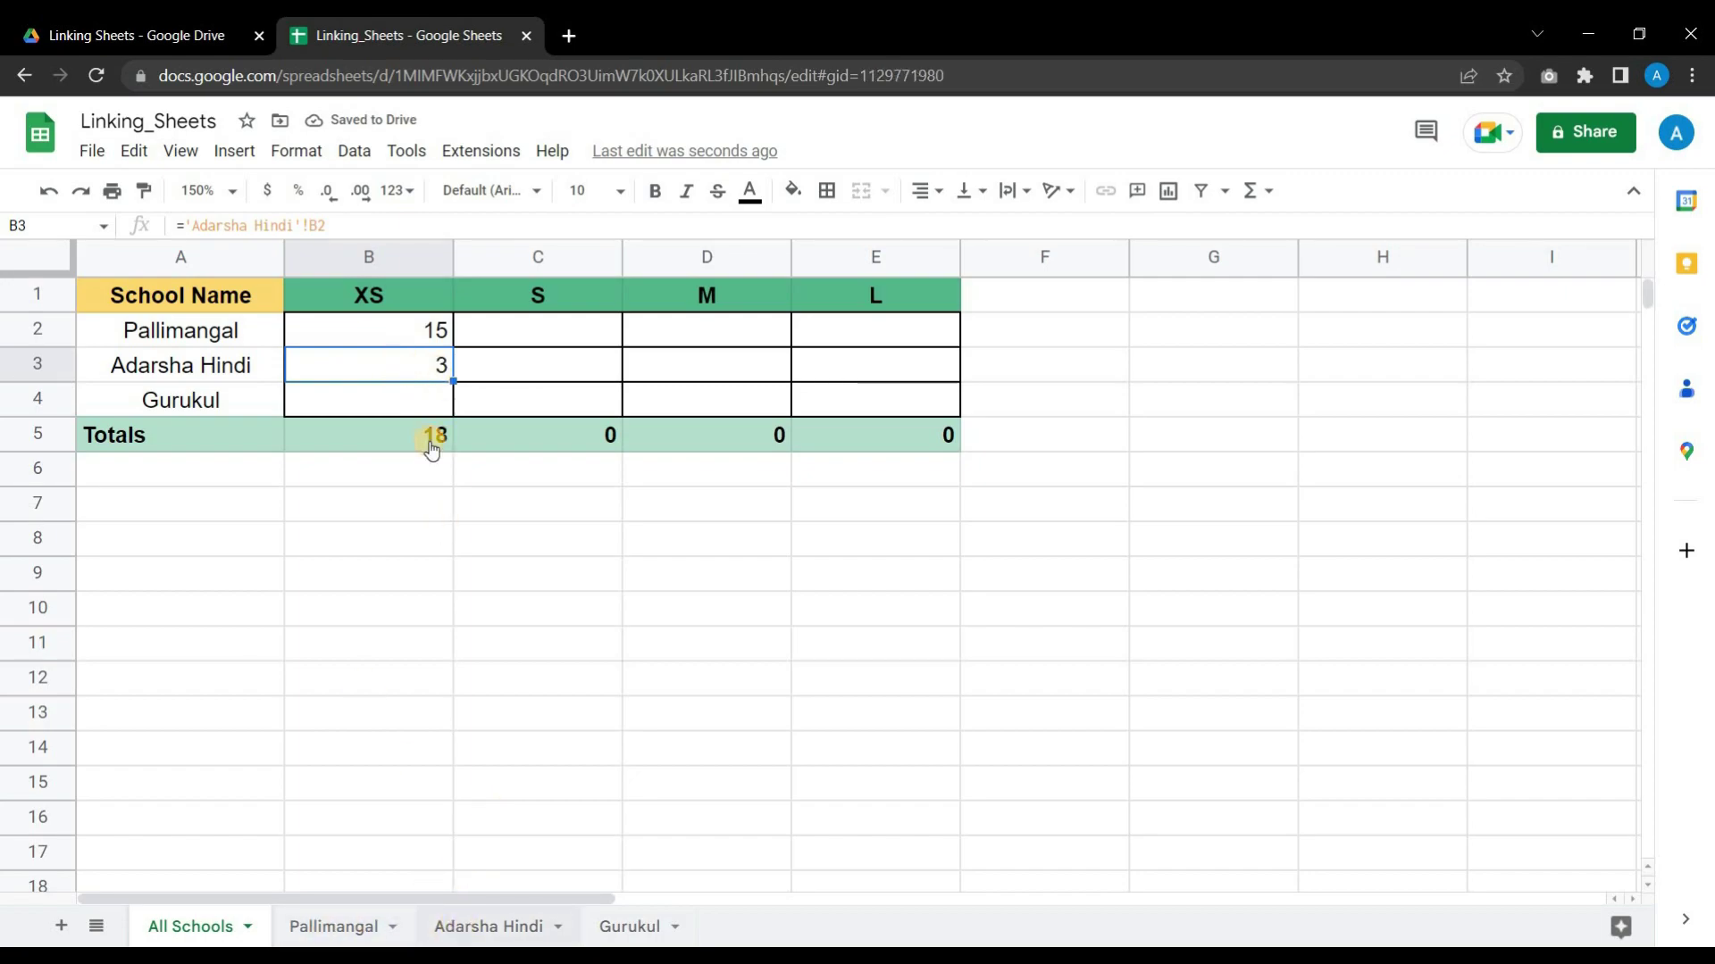
click(324, 344)
text(15)
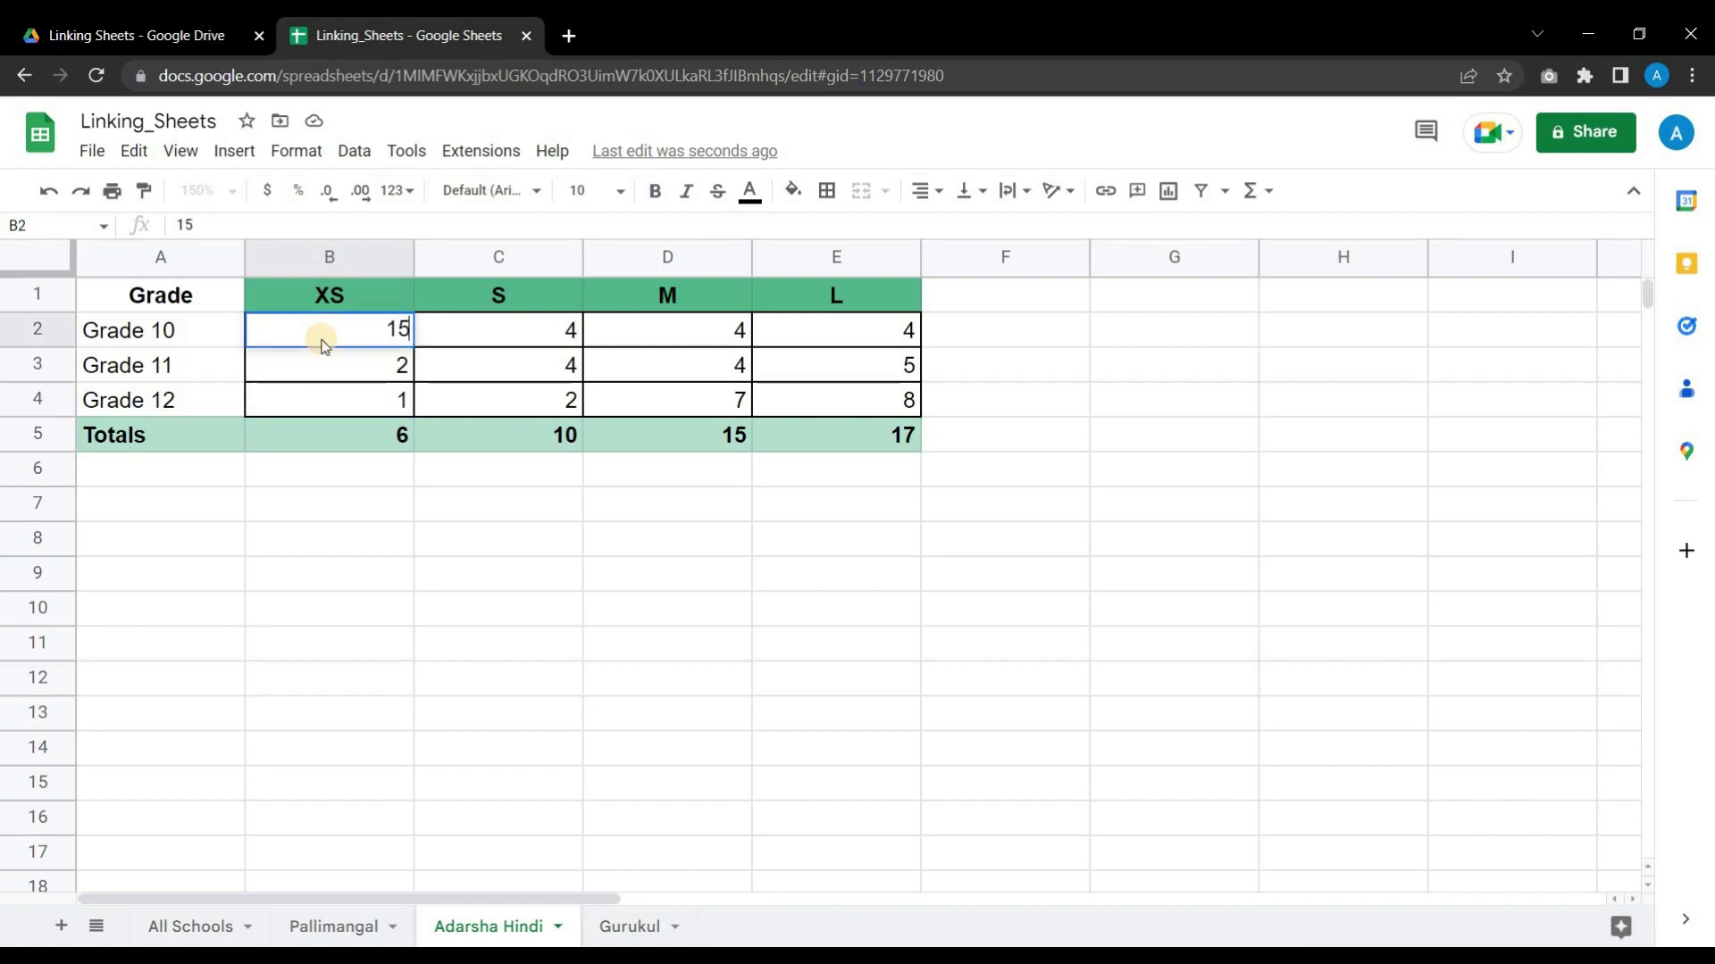
key(Return)
click(199, 926)
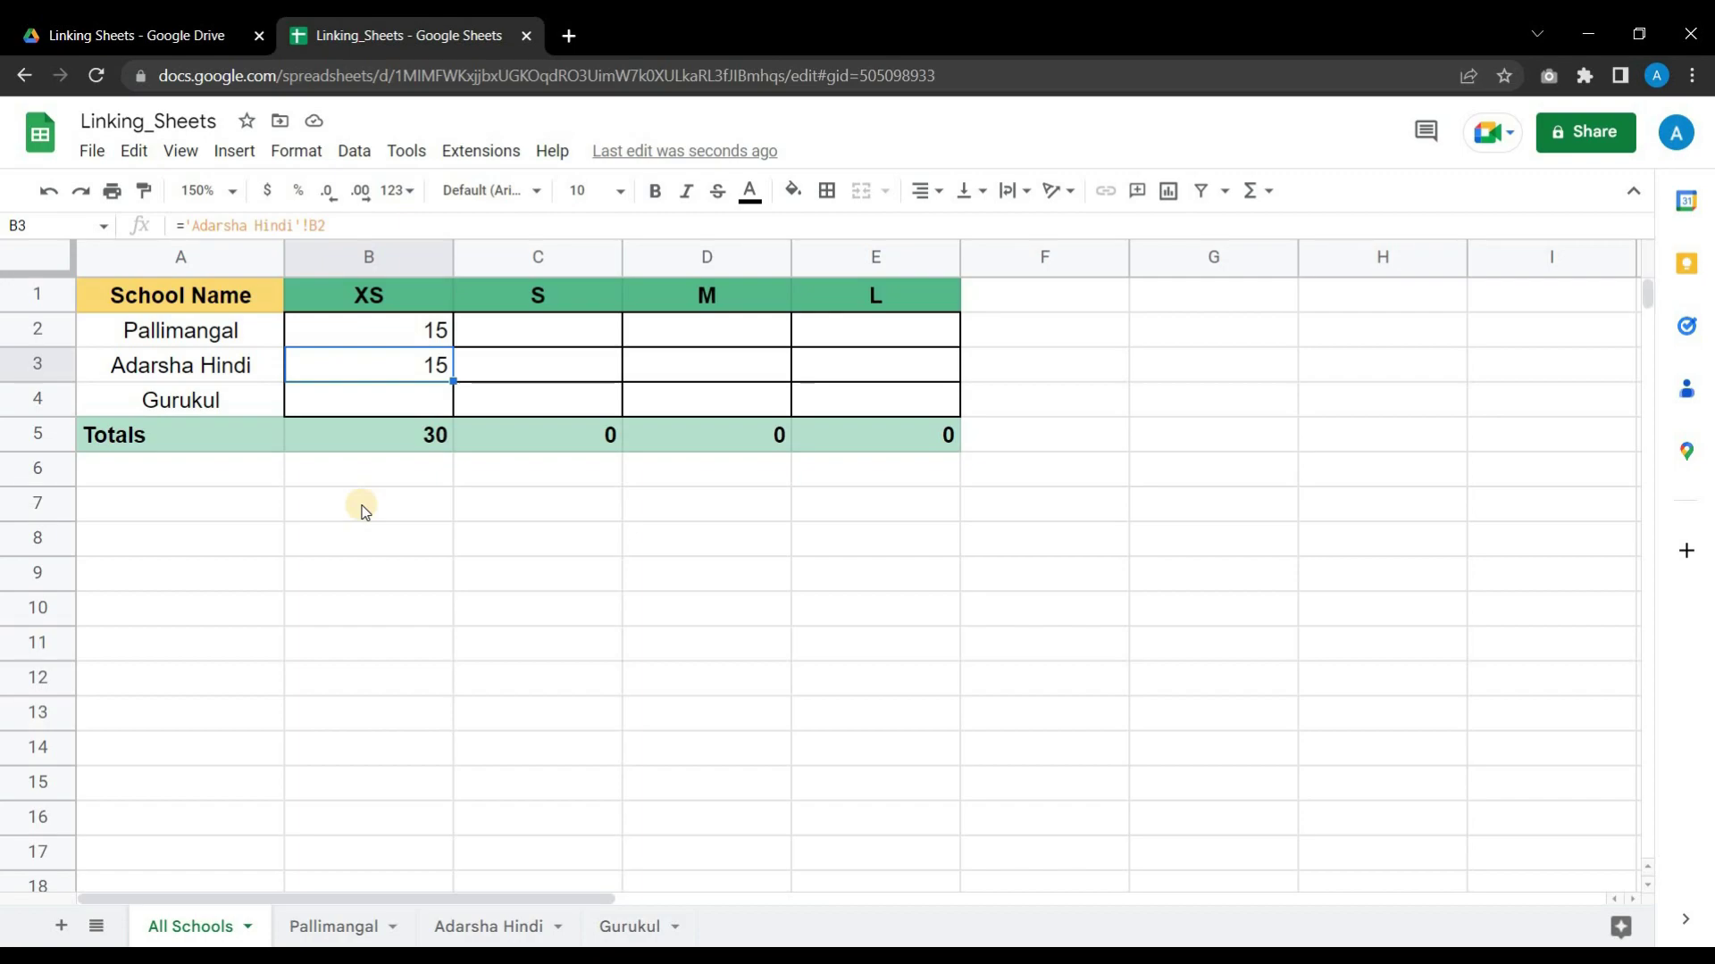
Clear the linked XS values in All Schools B2:B3
click(414, 331)
shift+click(413, 368)
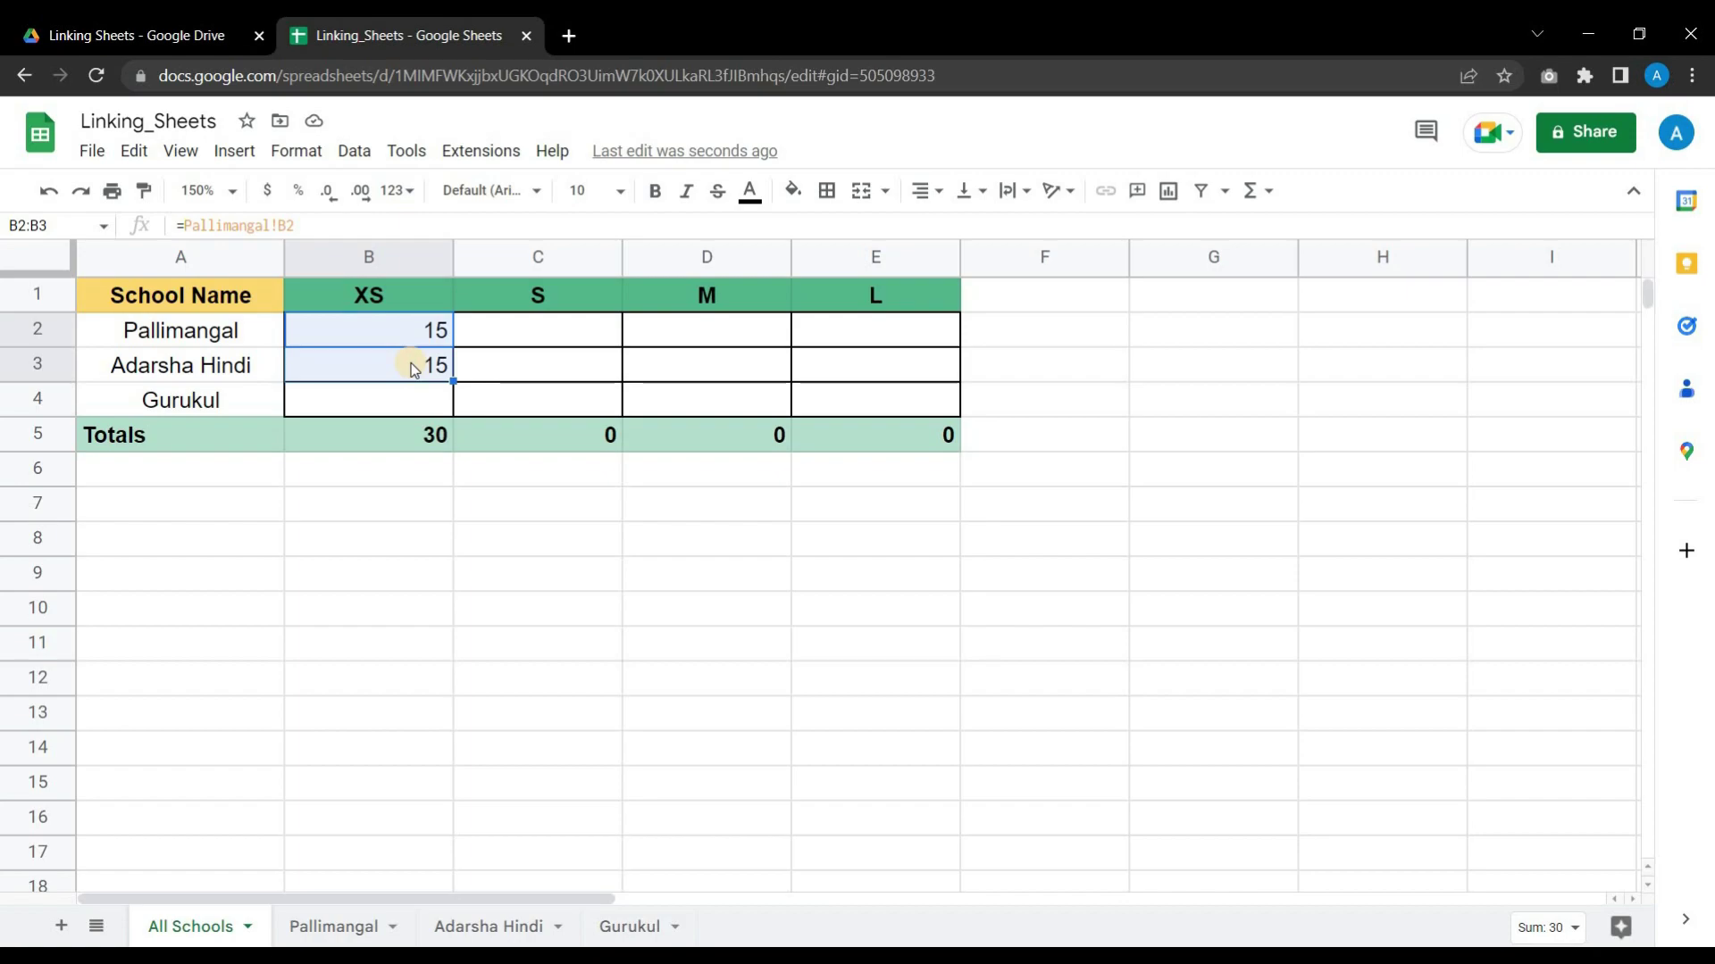
key(Delete)
On the Pallimangal sheet, select the Grade 11 row B3:E3 and the XS values B2:B4
click(356, 926)
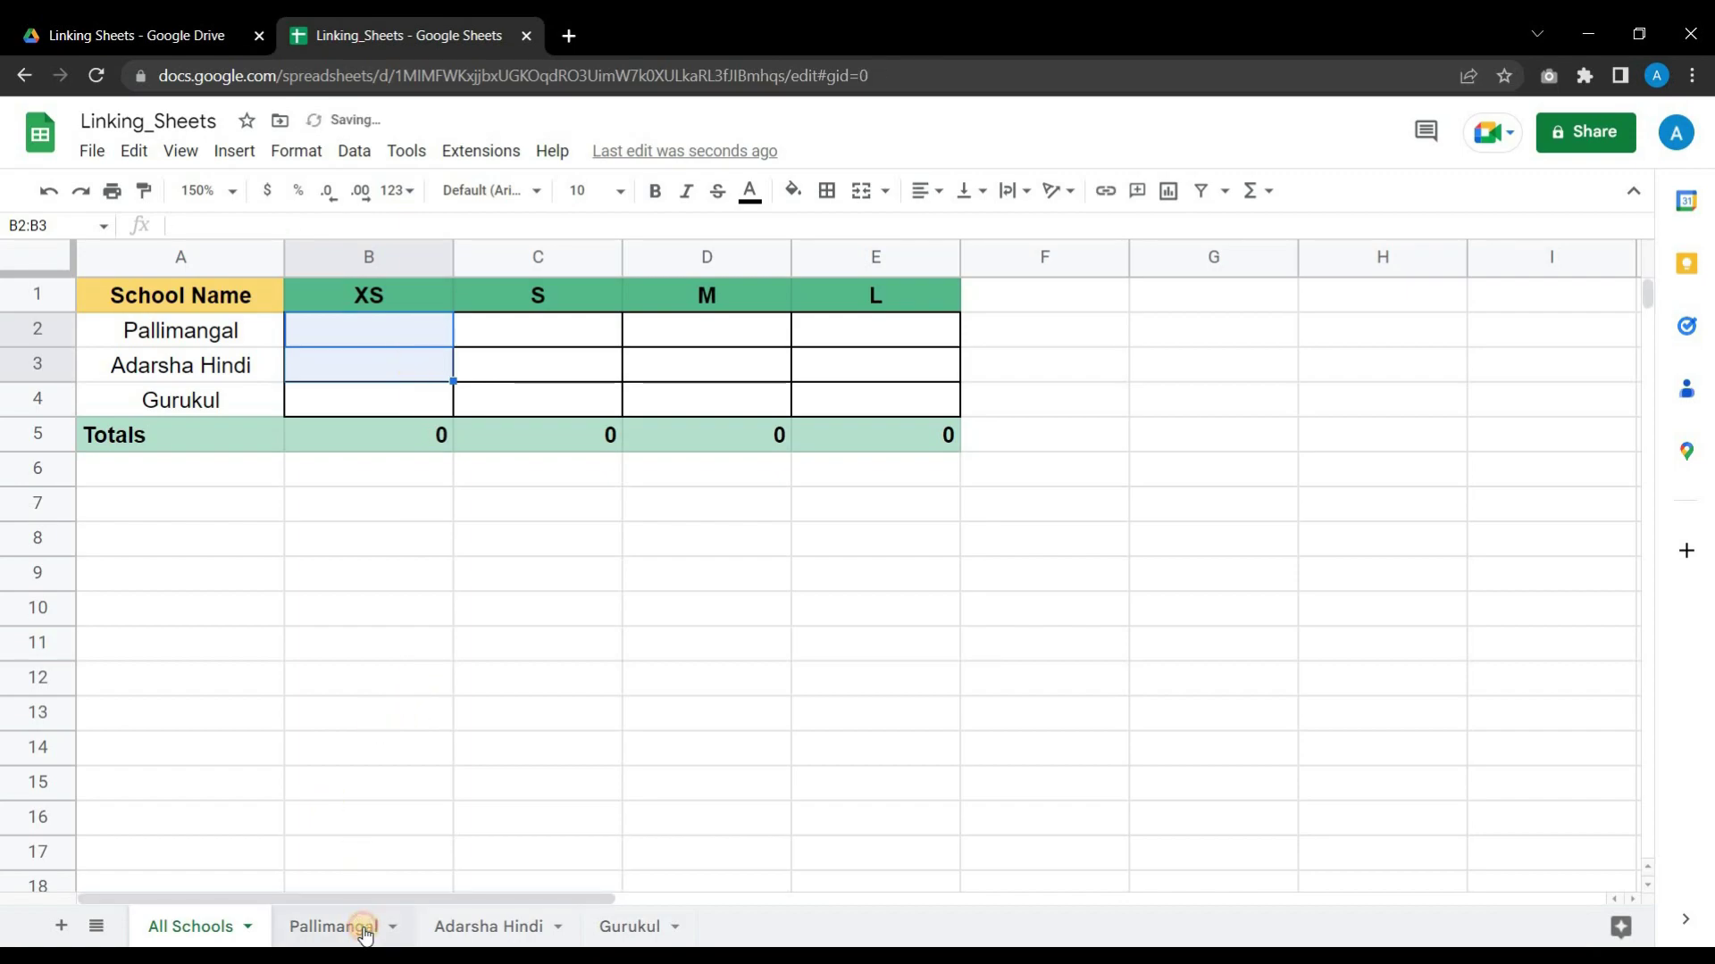
click(652, 647)
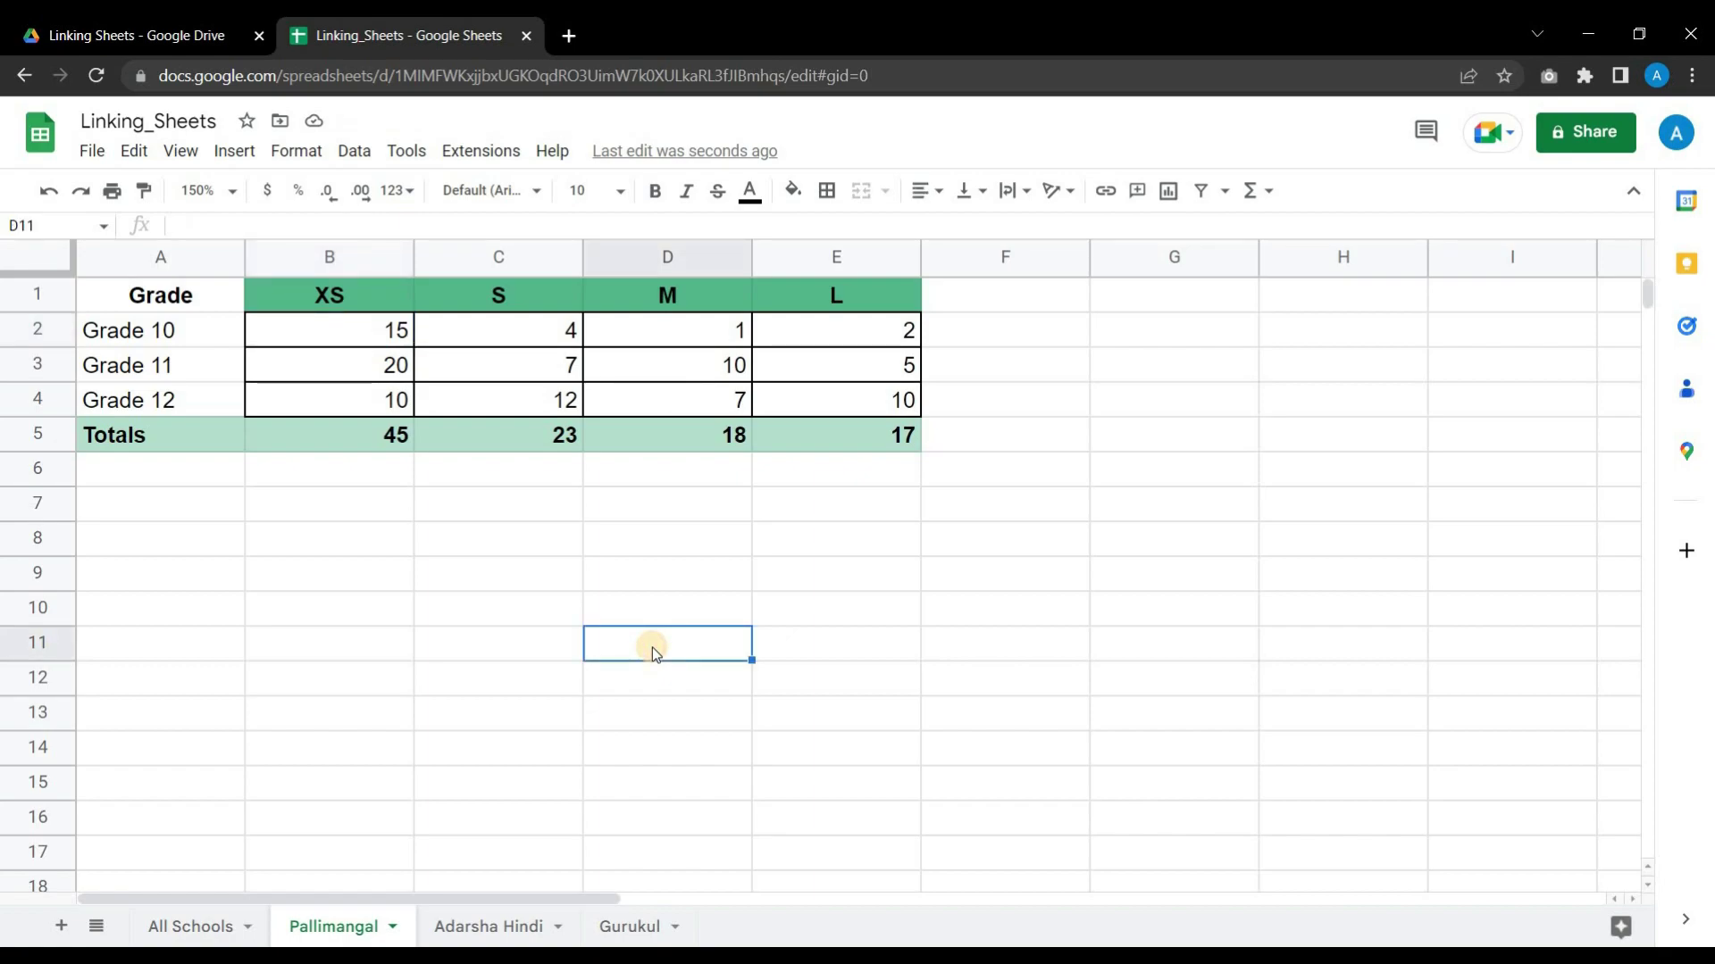
click(543, 618)
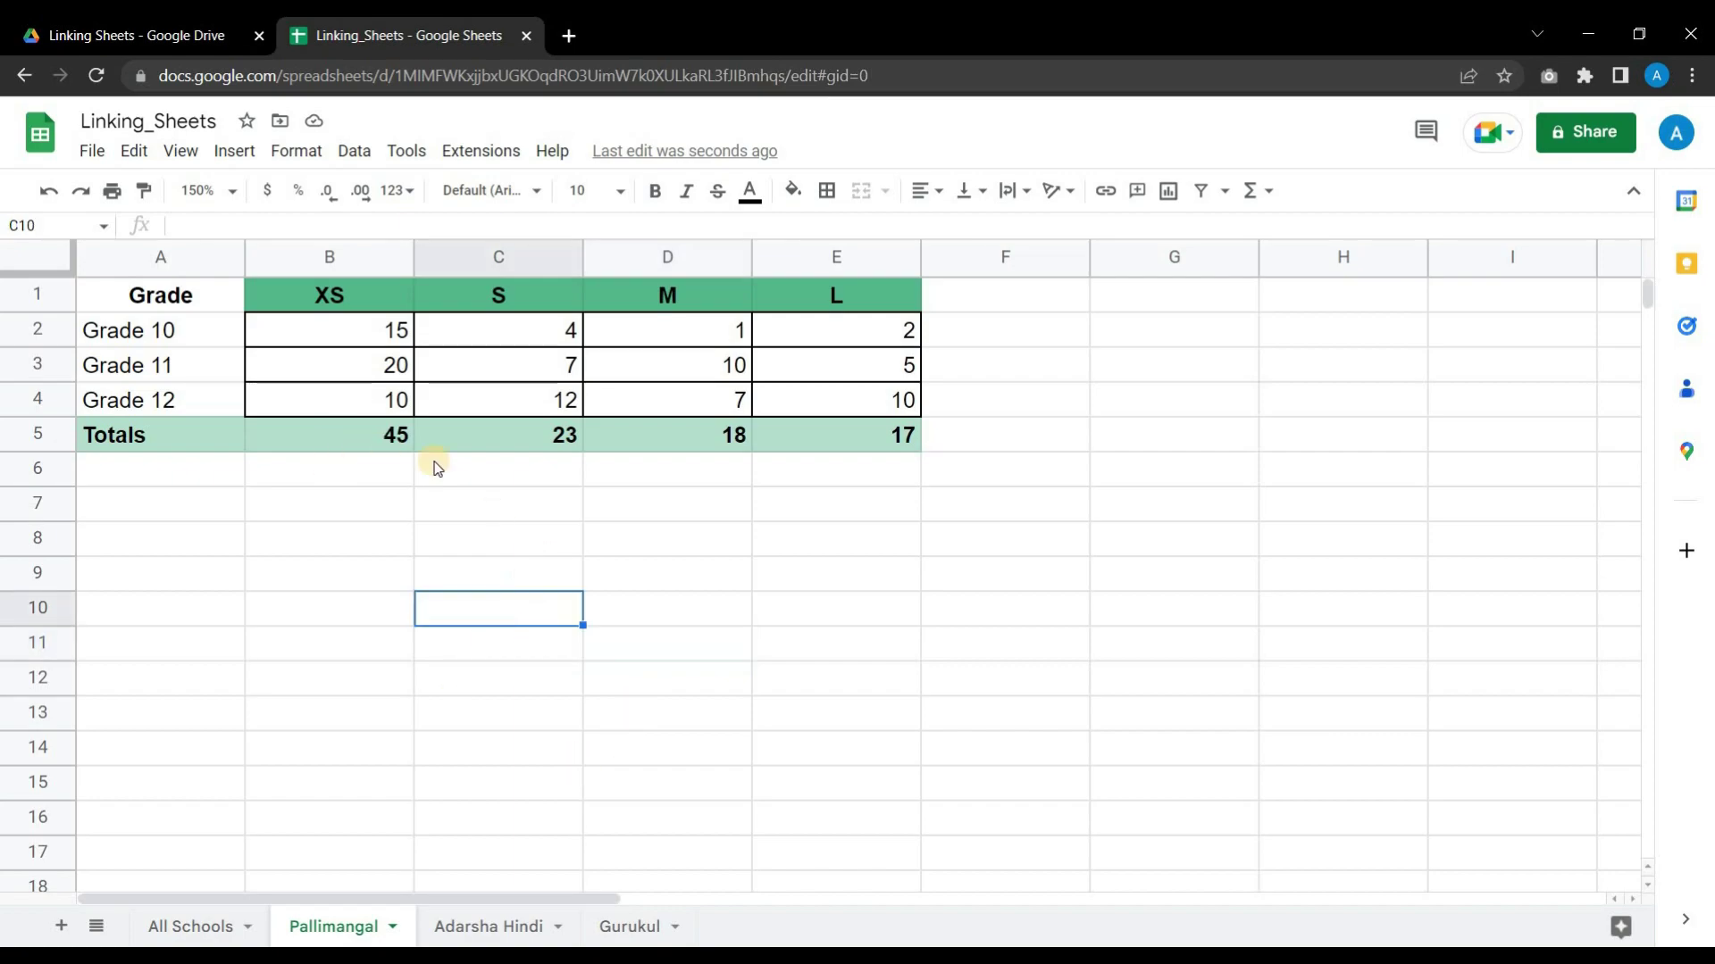
drag(405, 365, 808, 359)
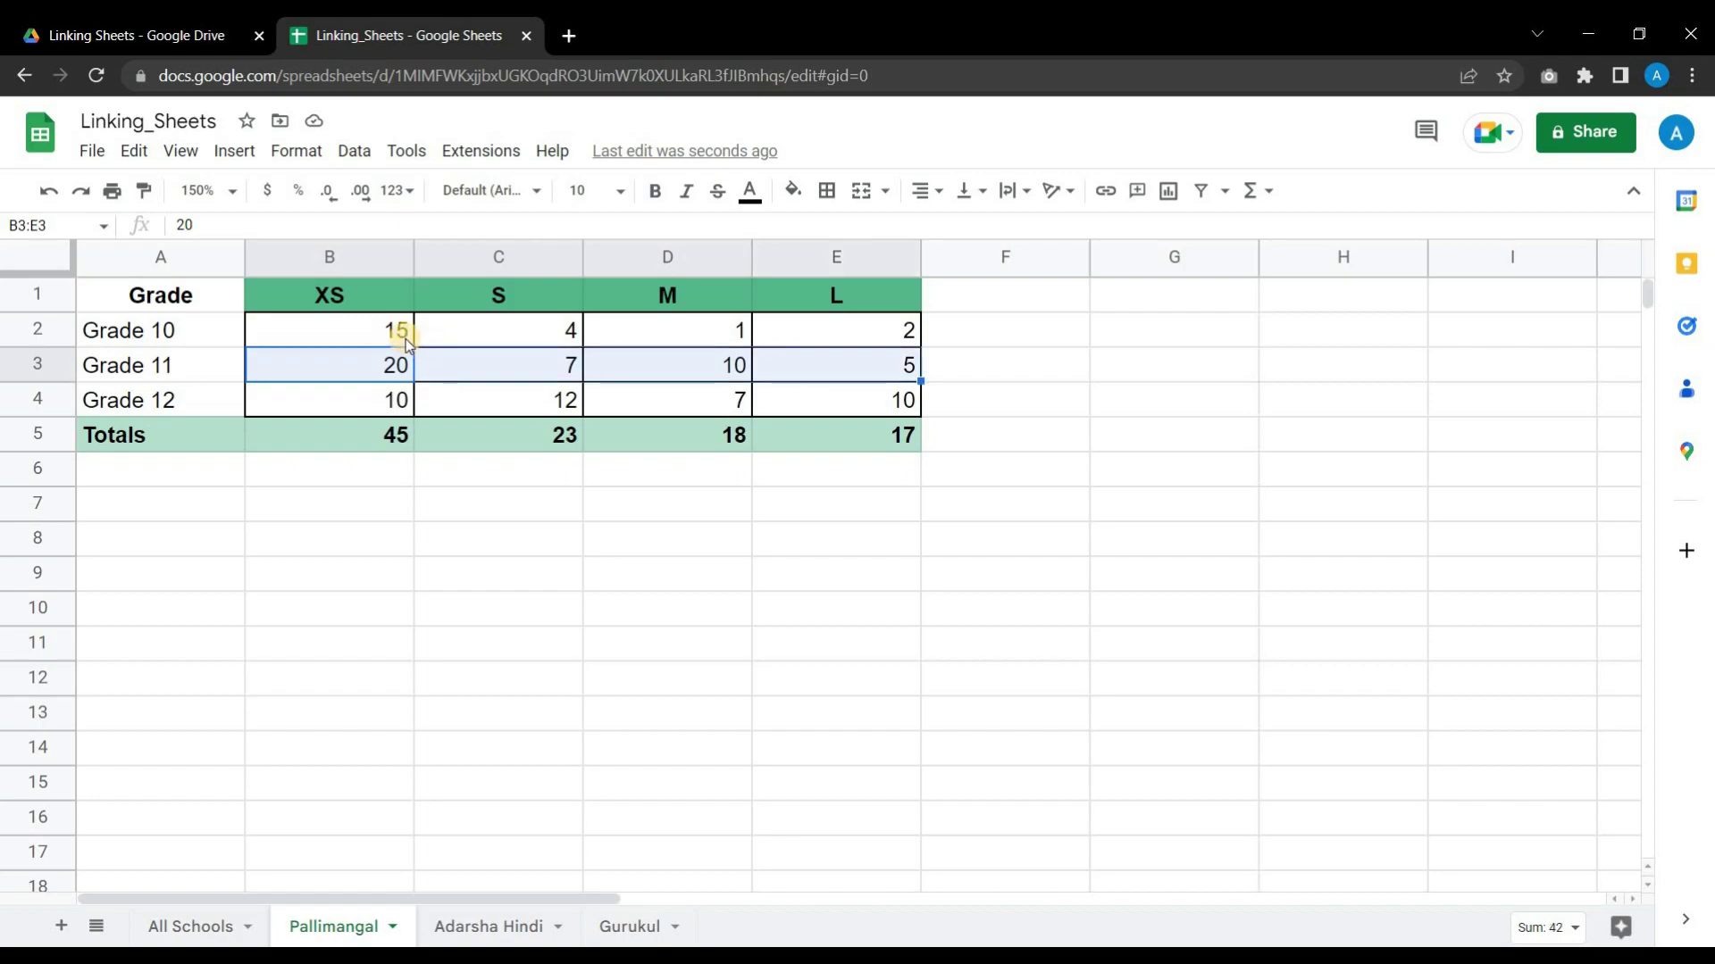
drag(394, 332, 396, 404)
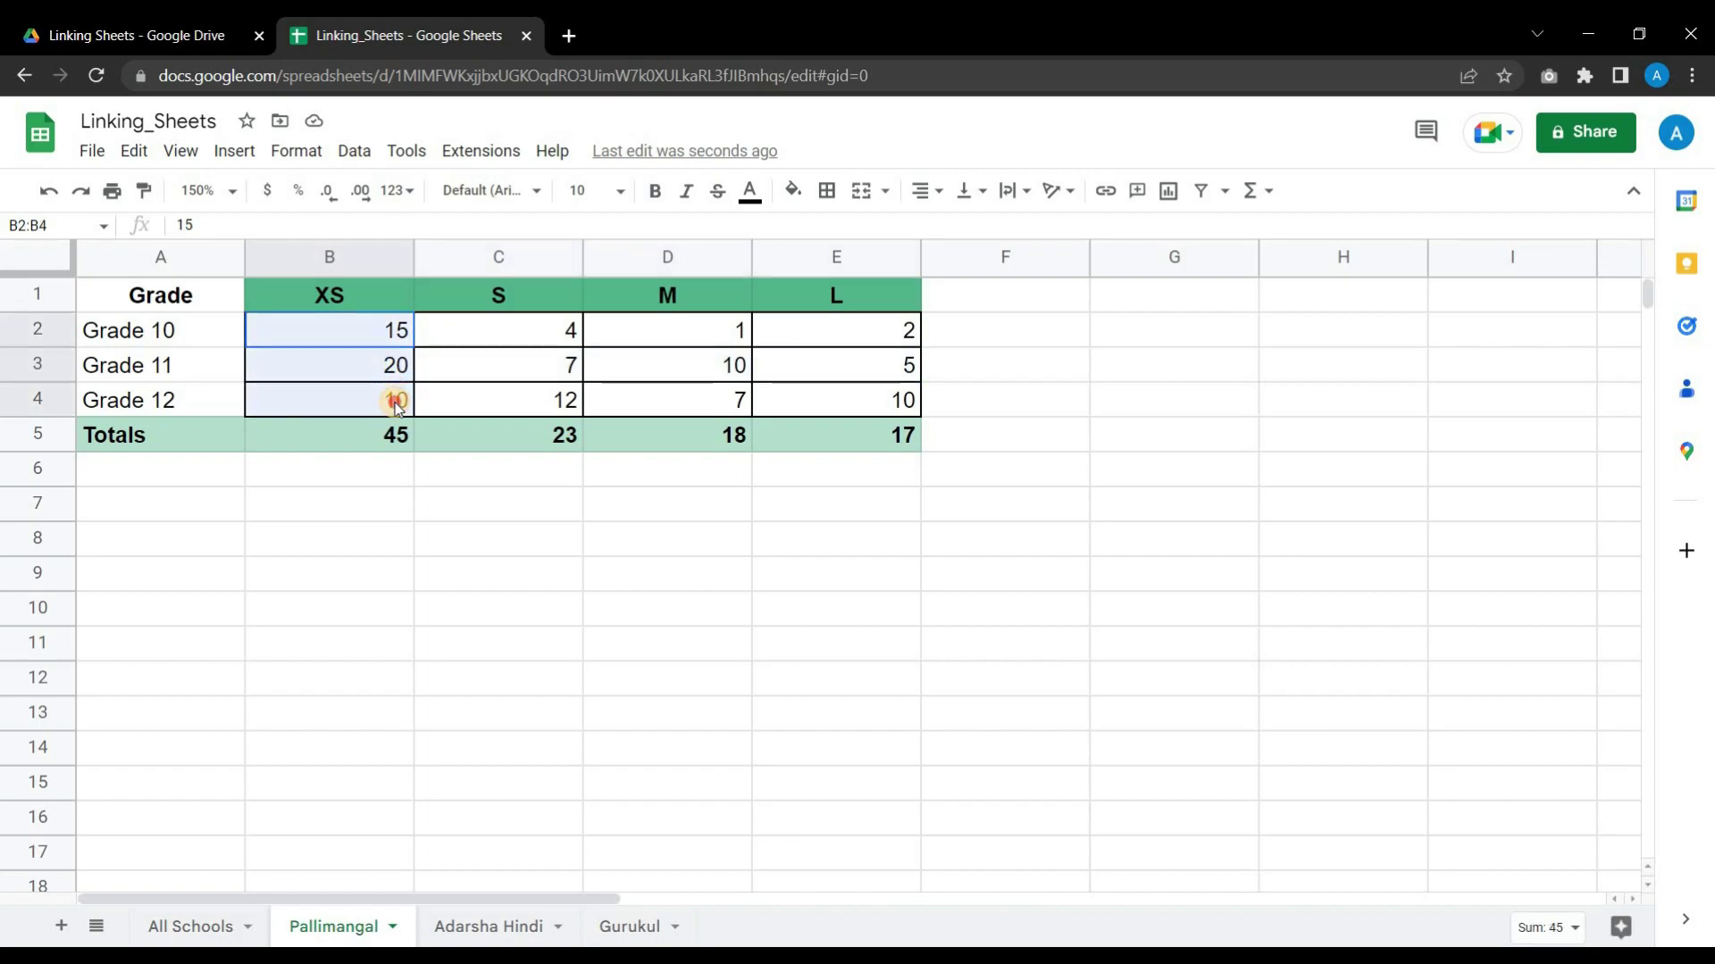
Enter =ARRAYFORMULA(B3:E3) in Pallimangal D8, spilling 20, 7, 10, 5 across D8:G8
click(640, 543)
text(=arr)
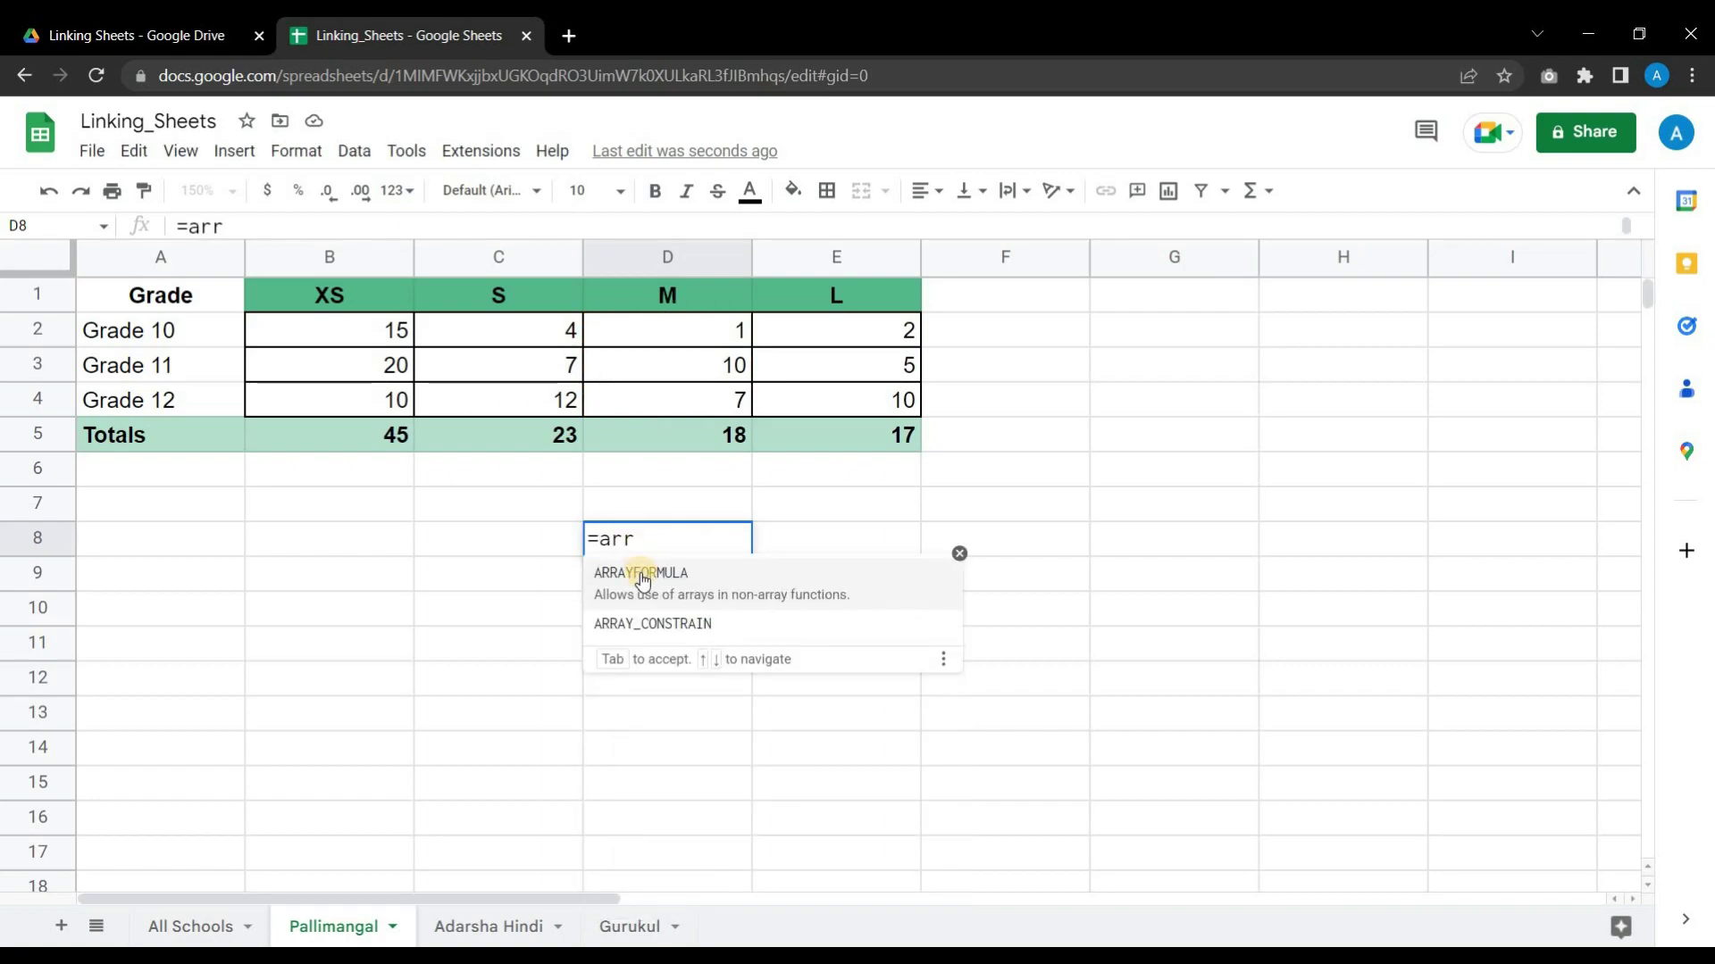
click(640, 576)
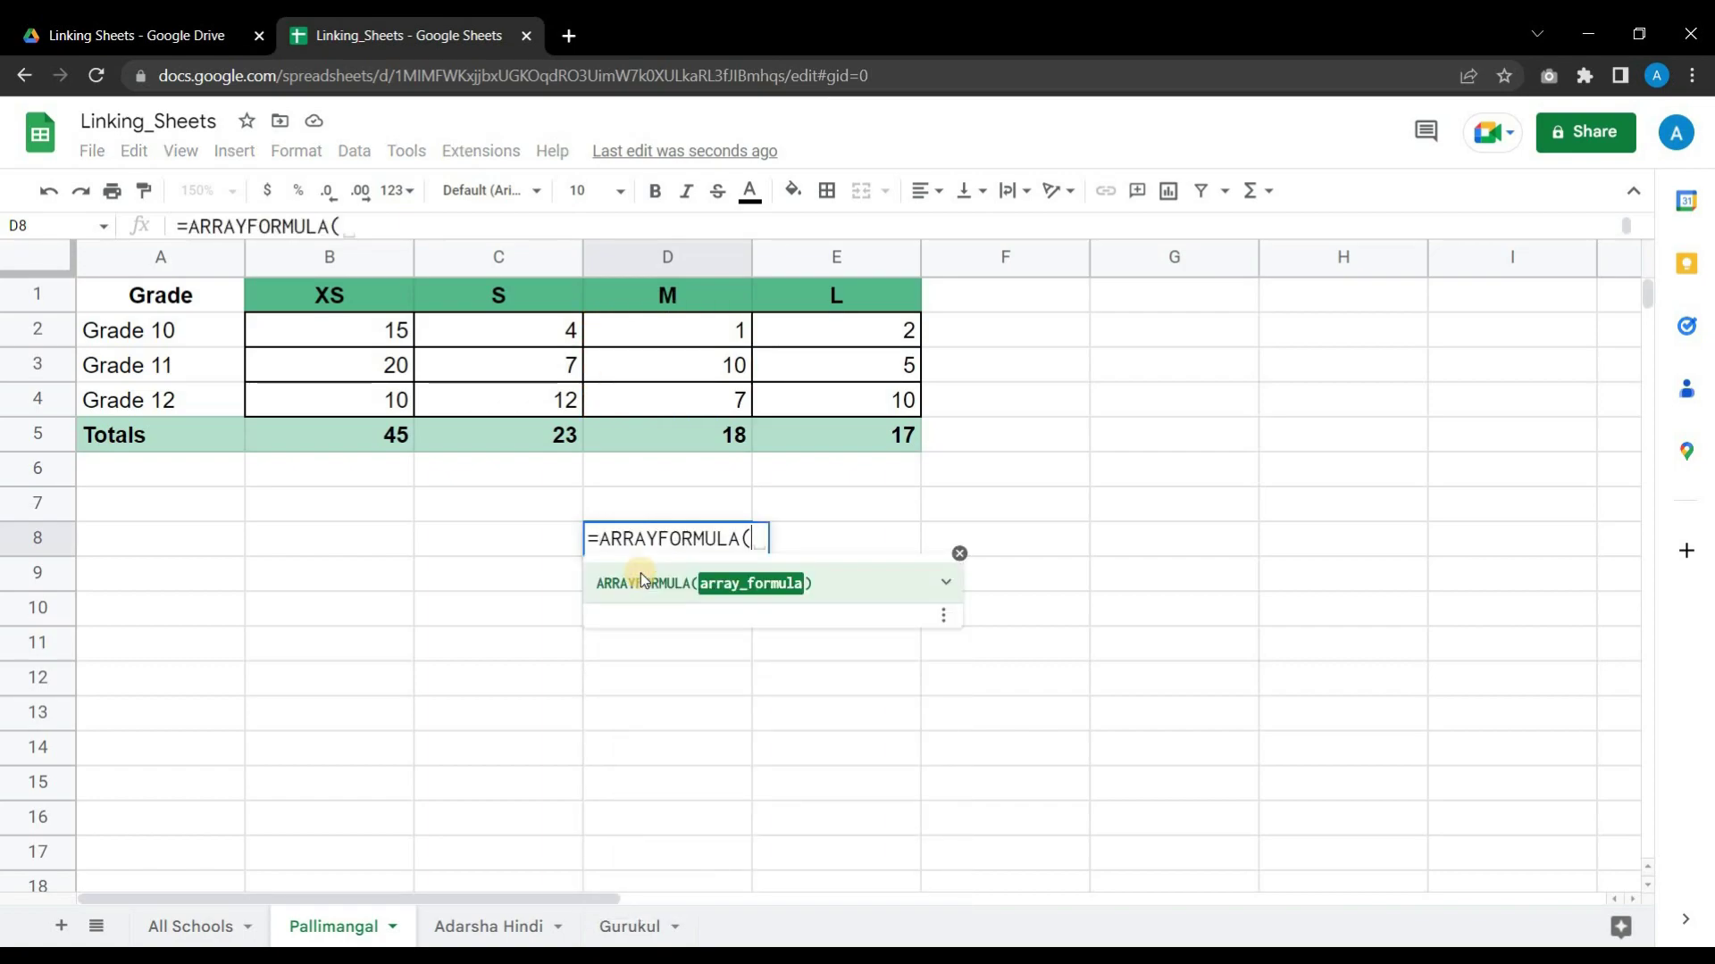
drag(370, 364, 620, 363)
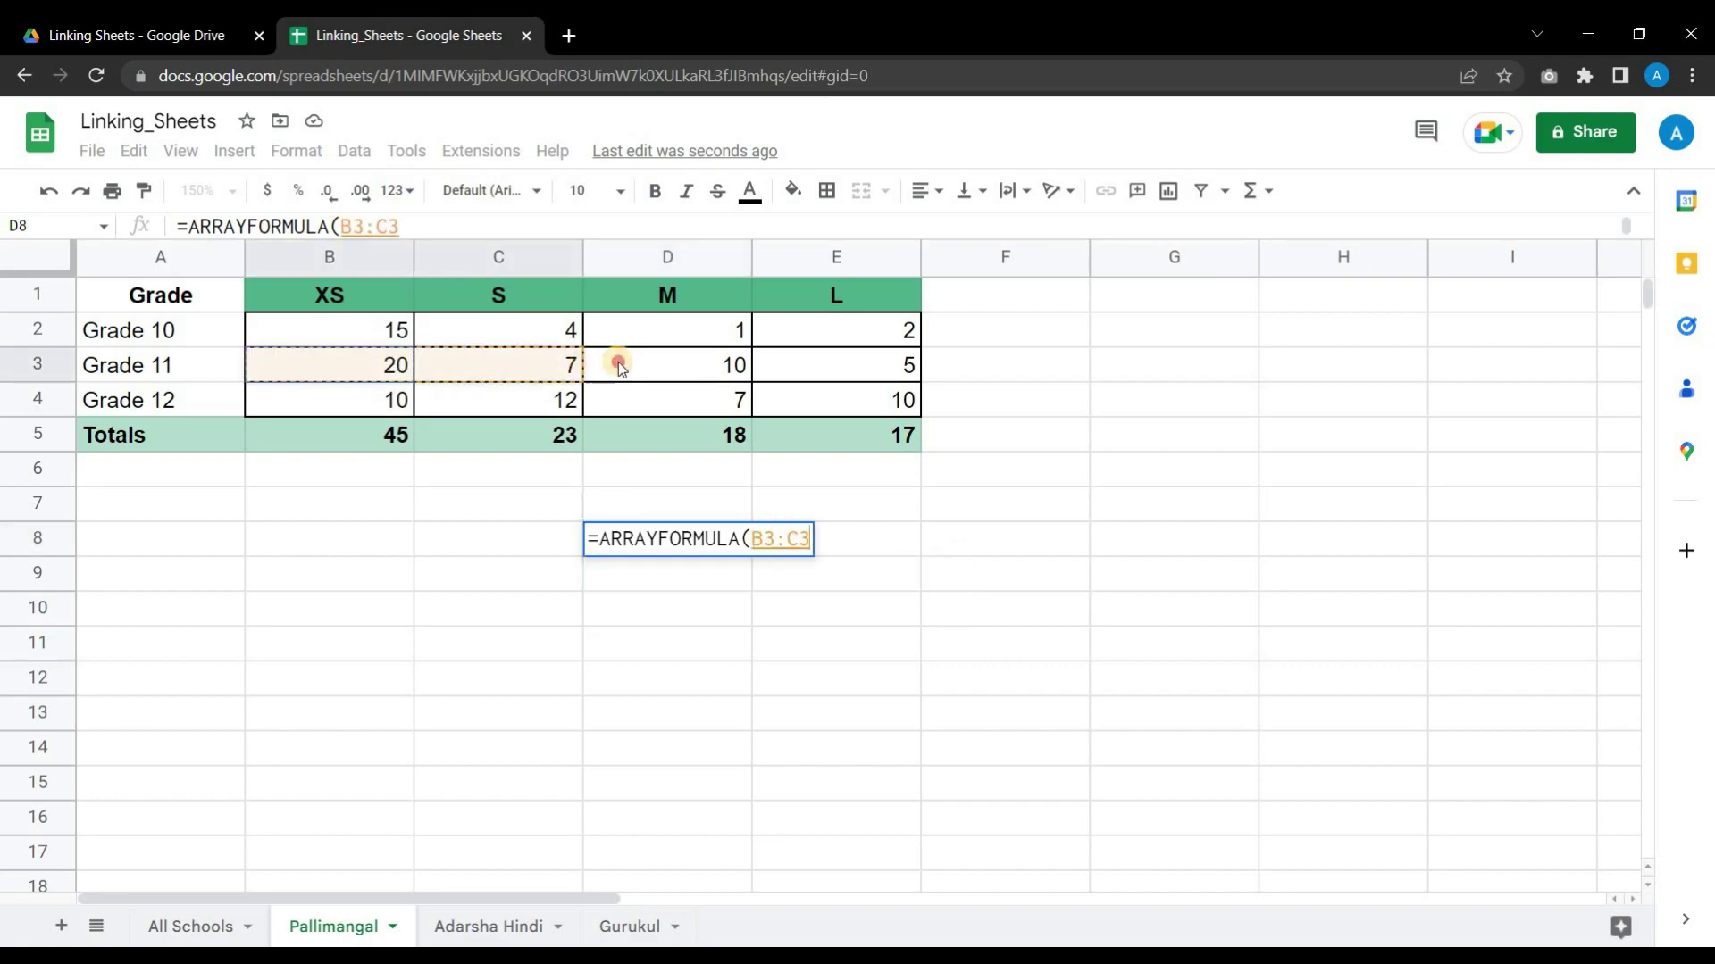
drag(768, 365, 774, 366)
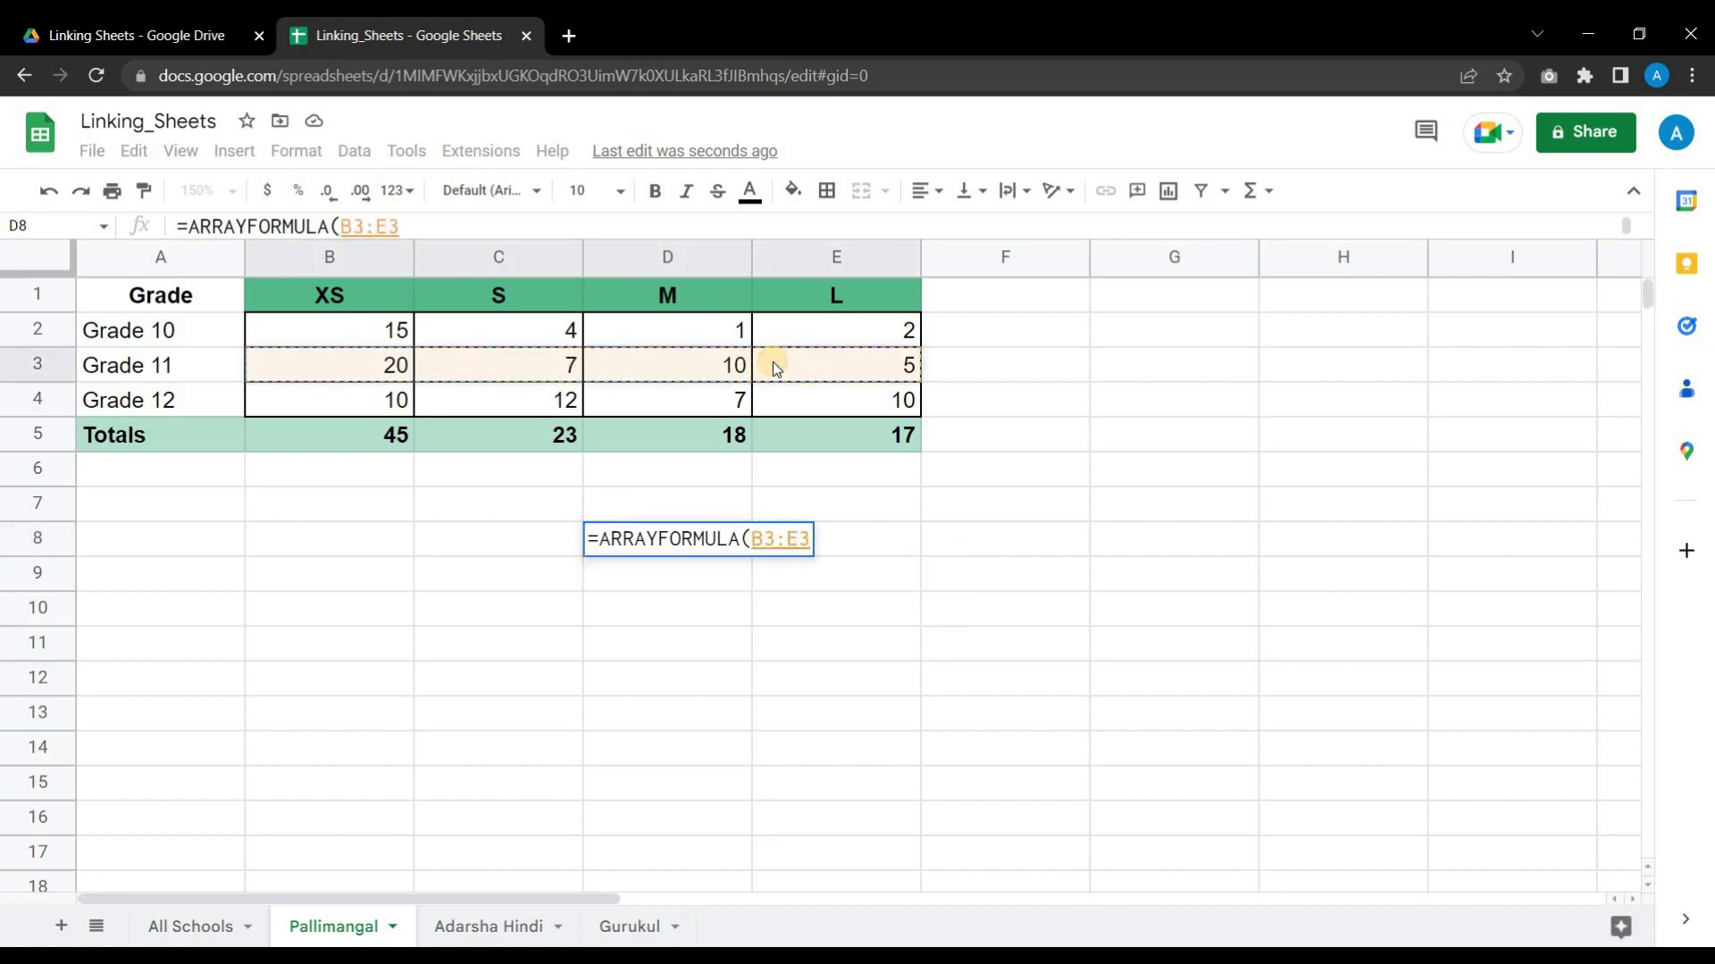
text())
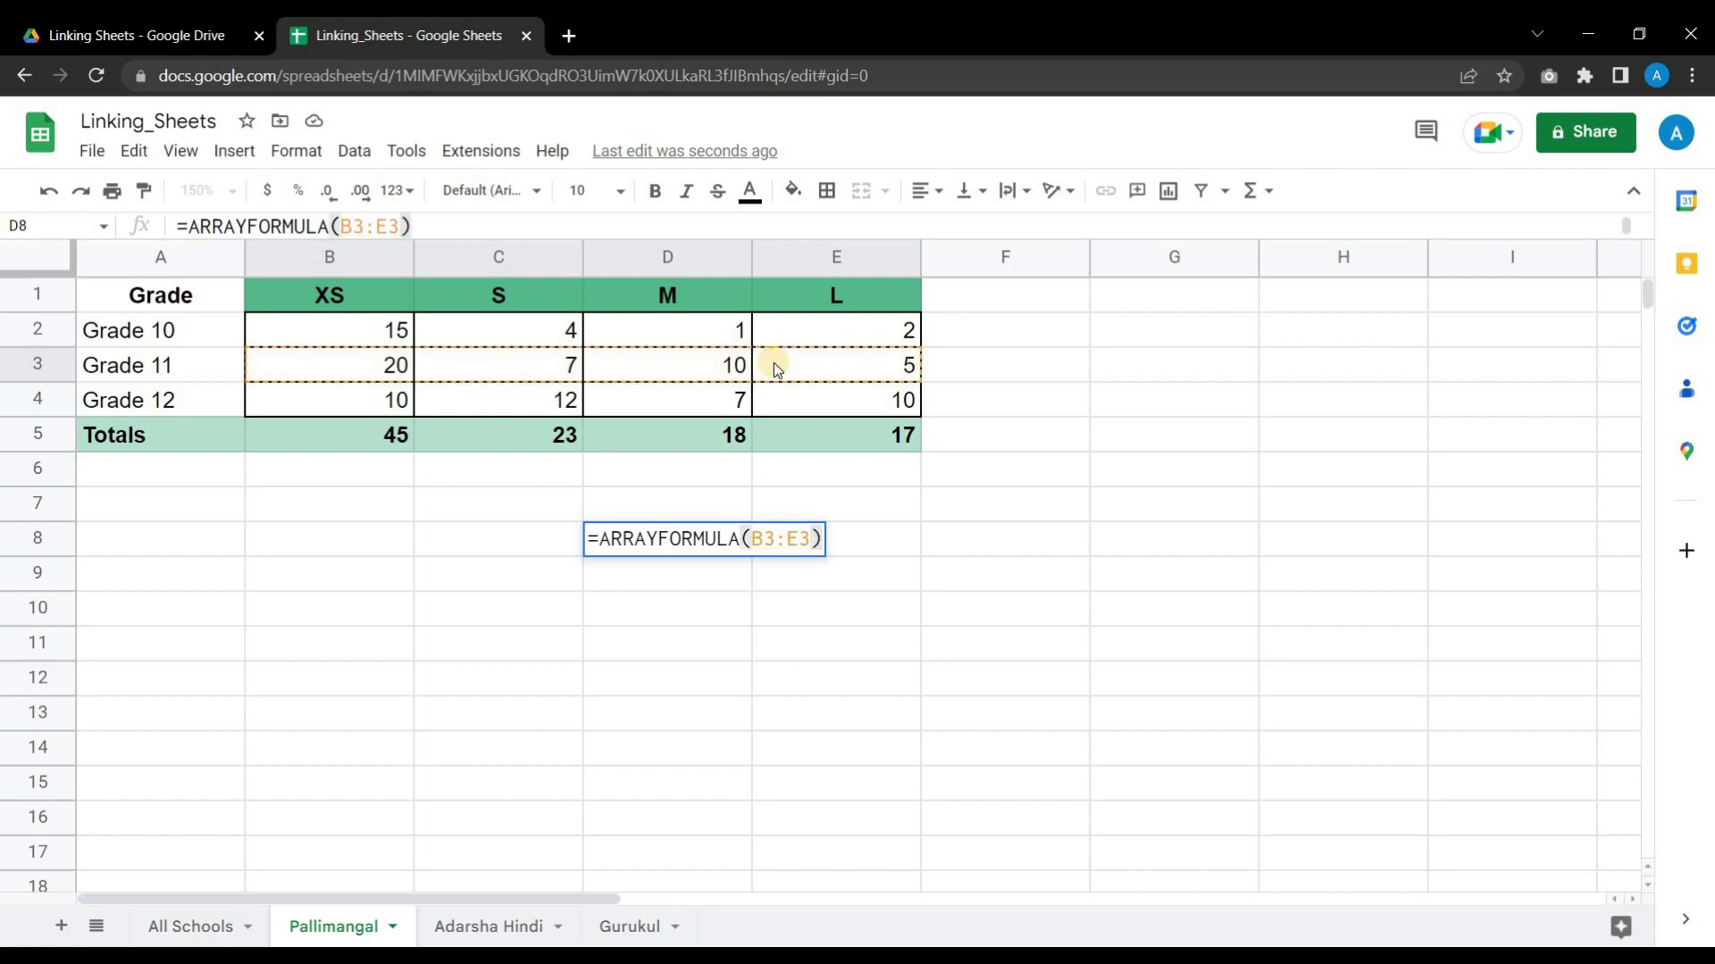
key(Return)
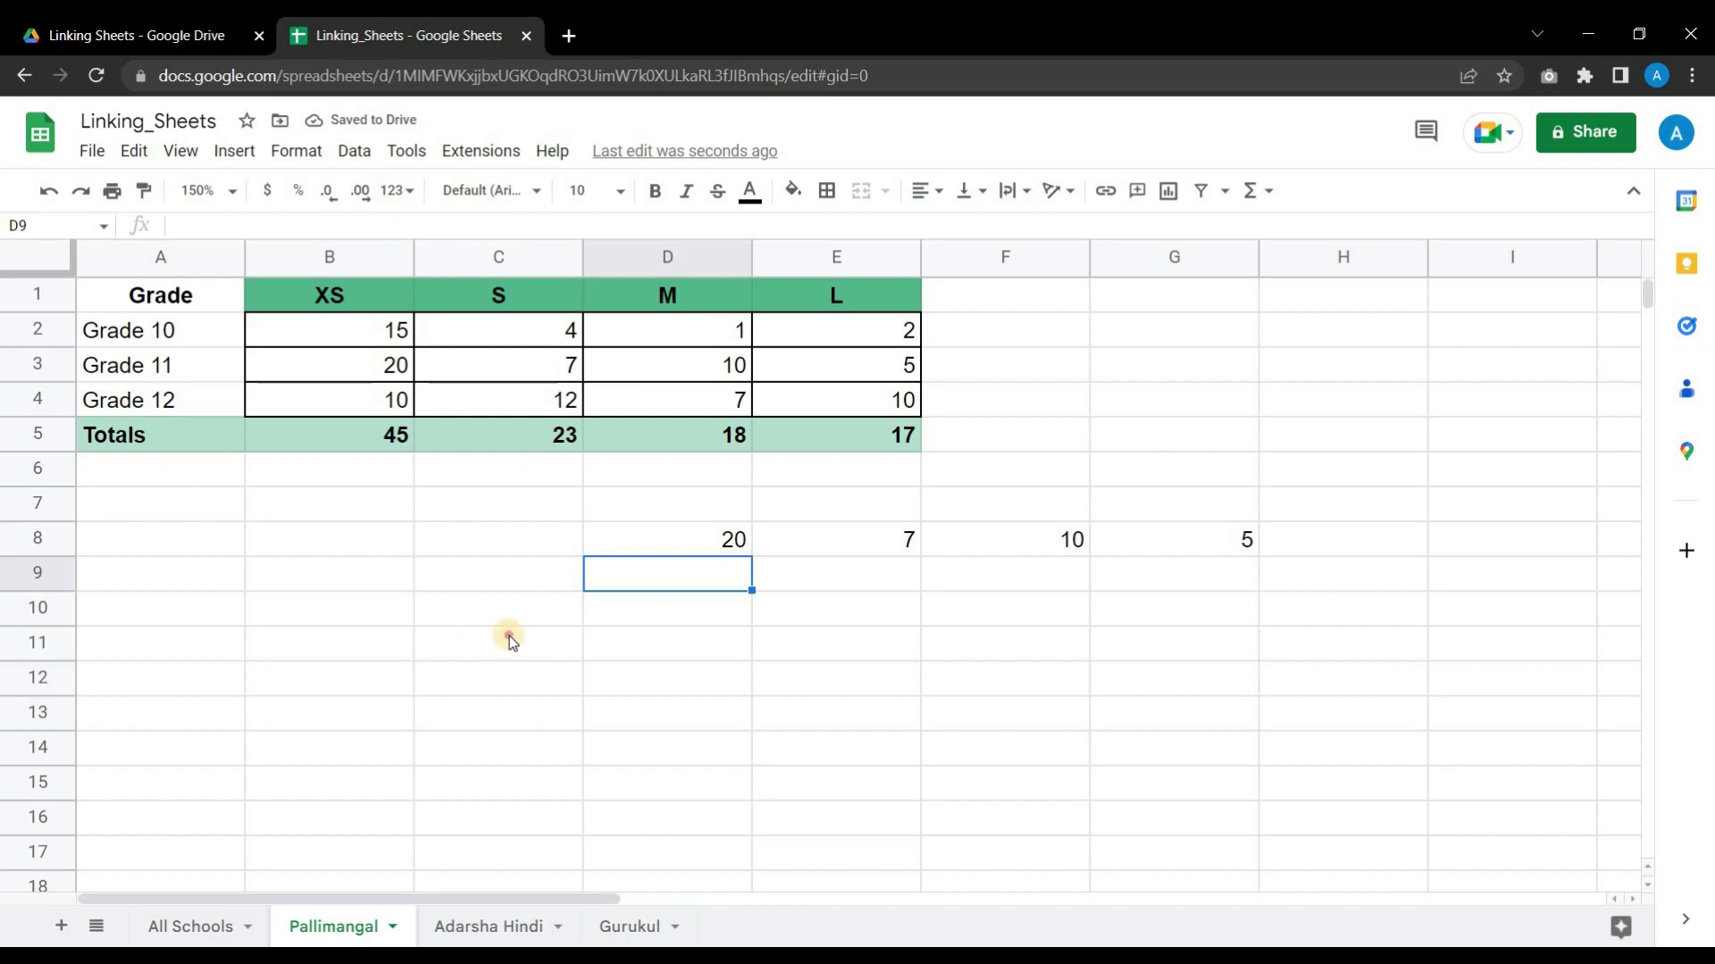
click(509, 636)
Enter =ARRAYFORMULA(B2:B4) in C11, spilling 15, 20, 10 down the column
text(=)
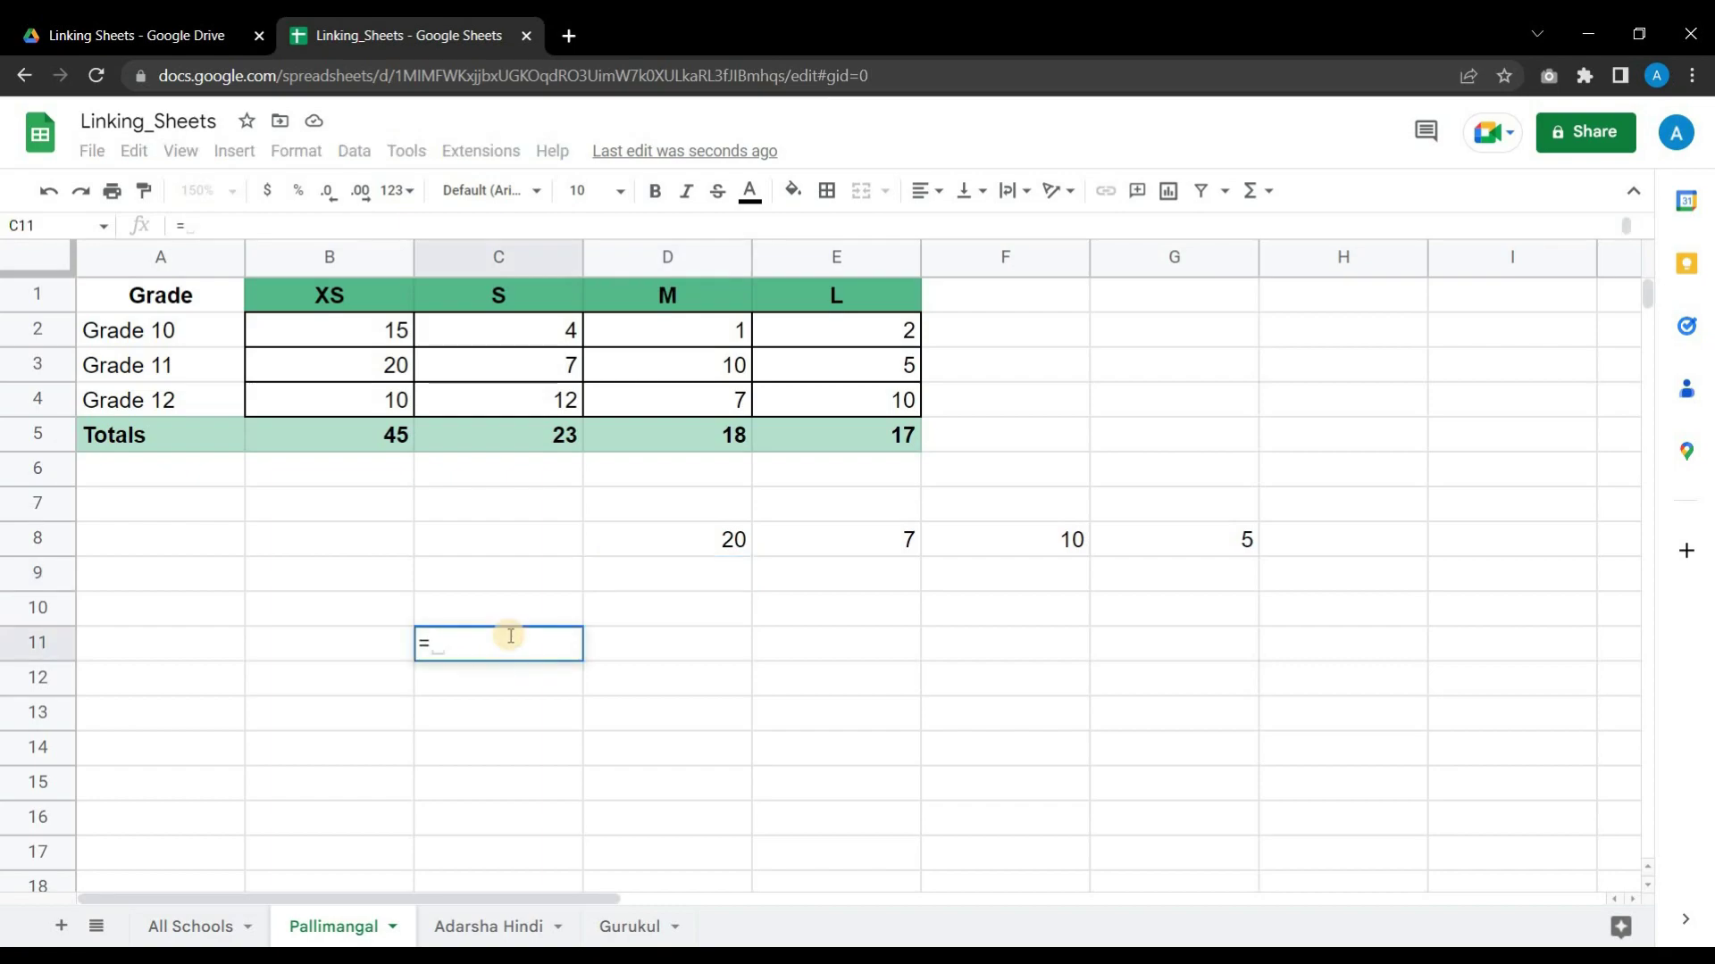
text(arr)
key(Tab)
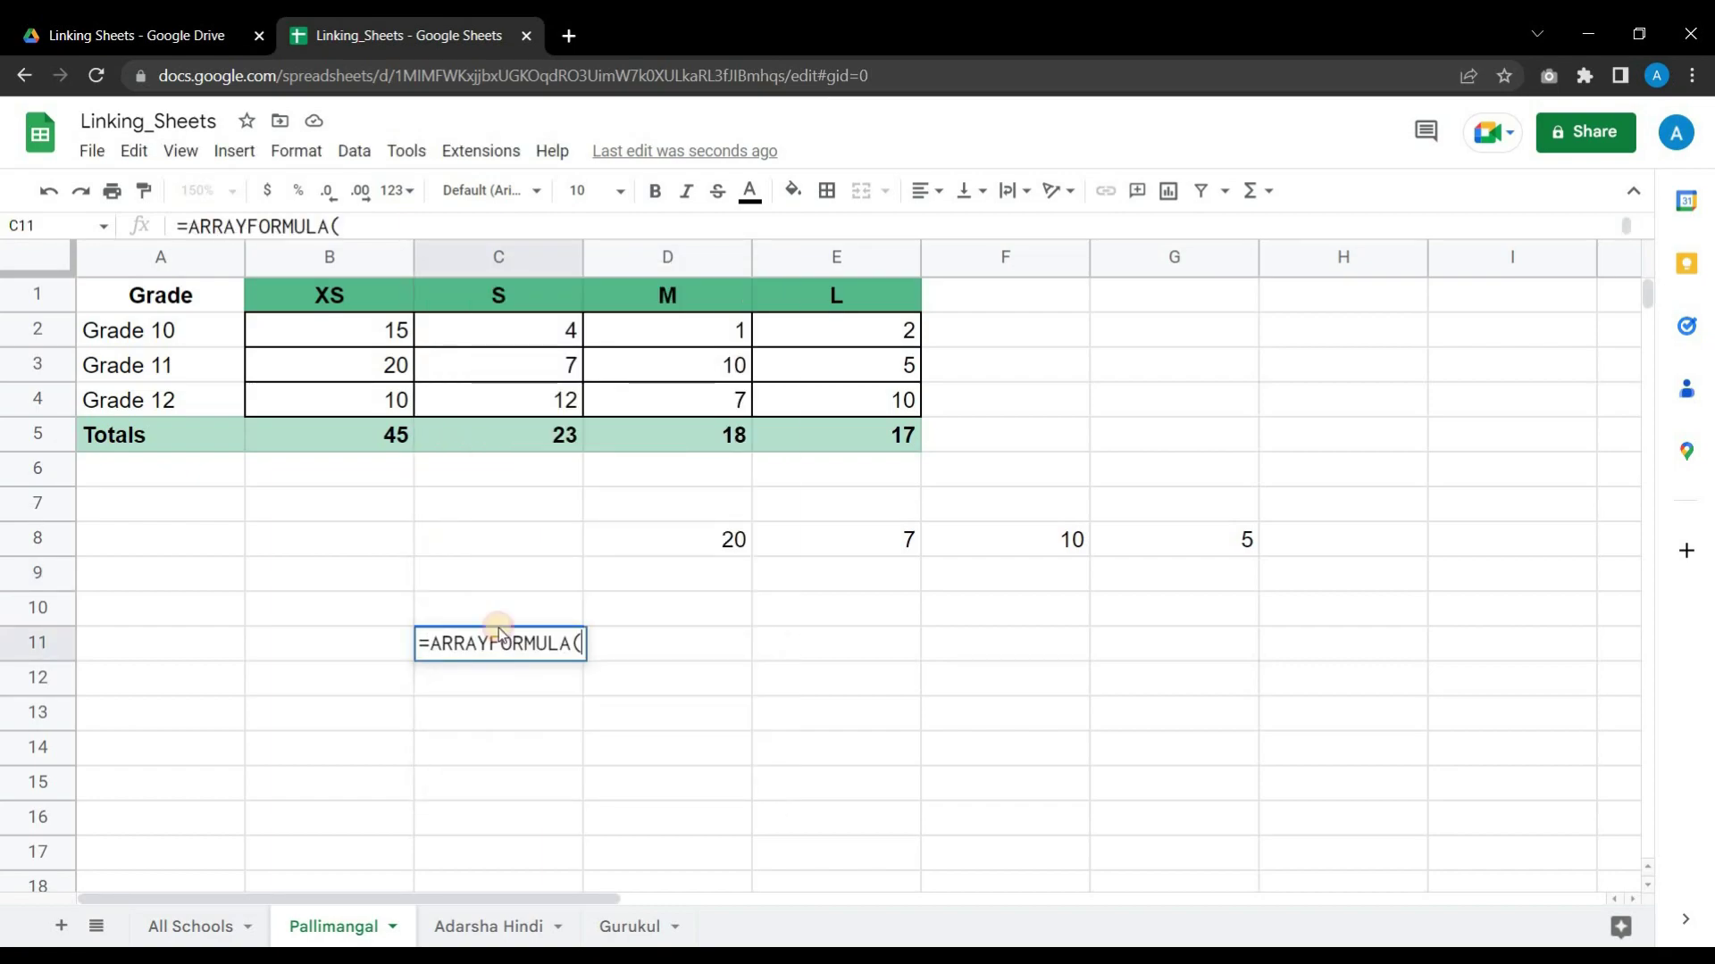
drag(350, 335, 360, 394)
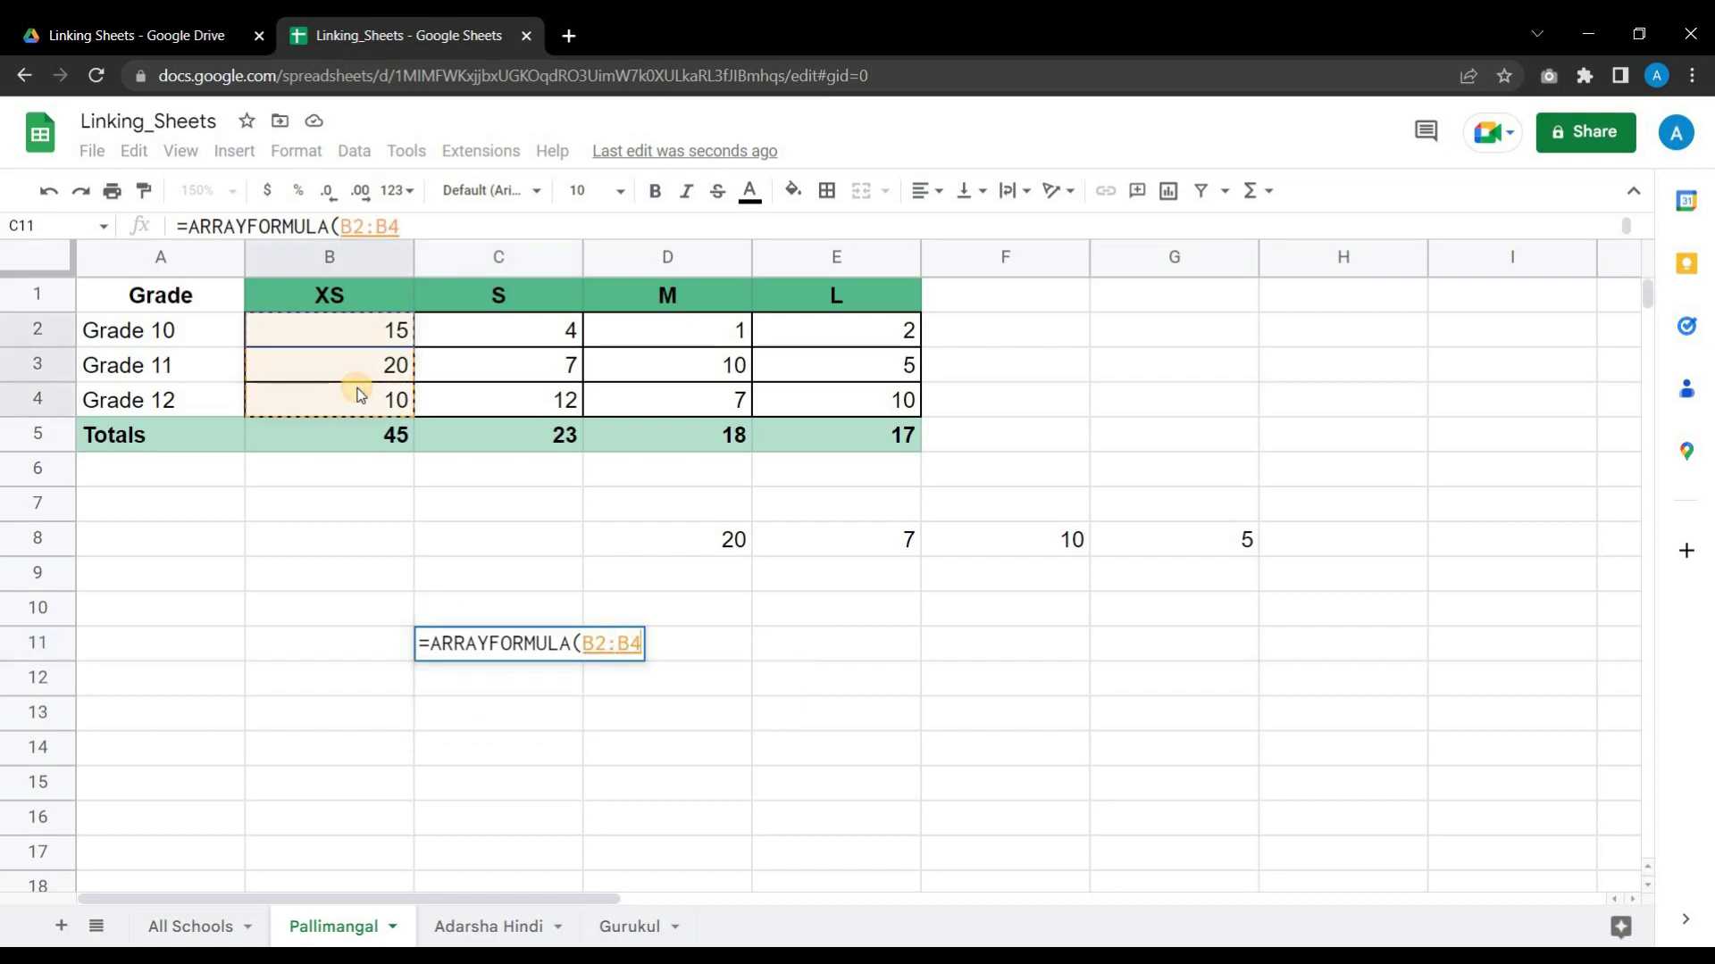
text())
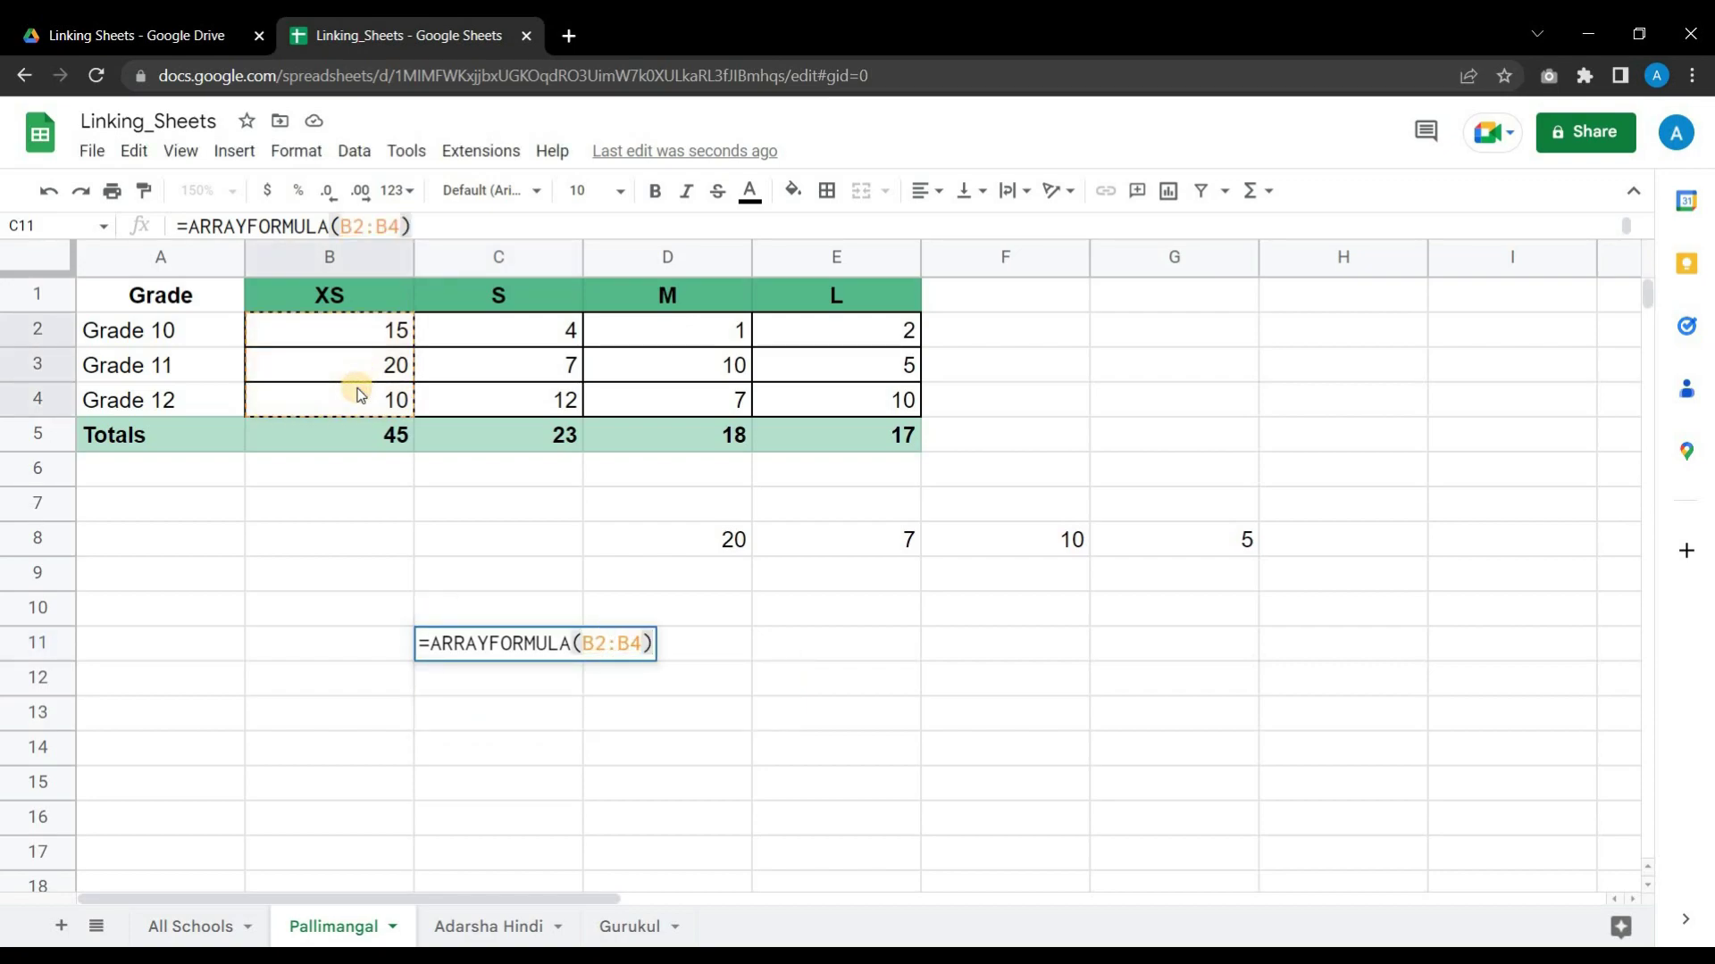
key(Return)
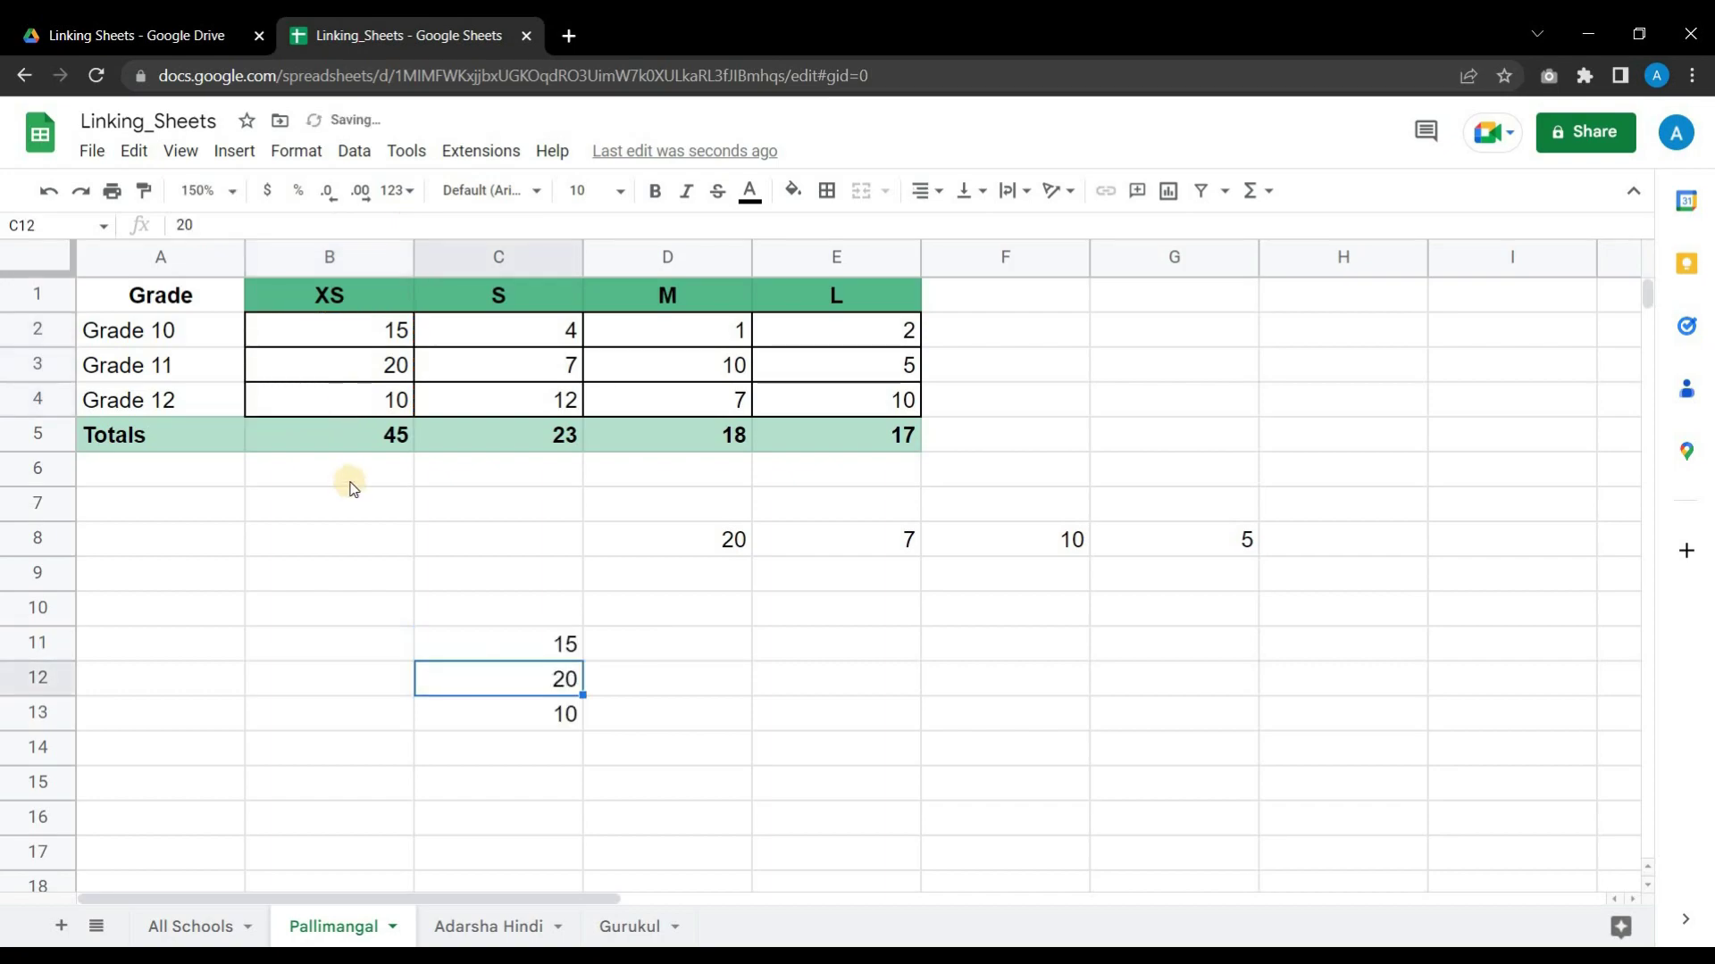
Delete both test array formulas, C11:C13 and the row starting at D8
drag(547, 649, 548, 713)
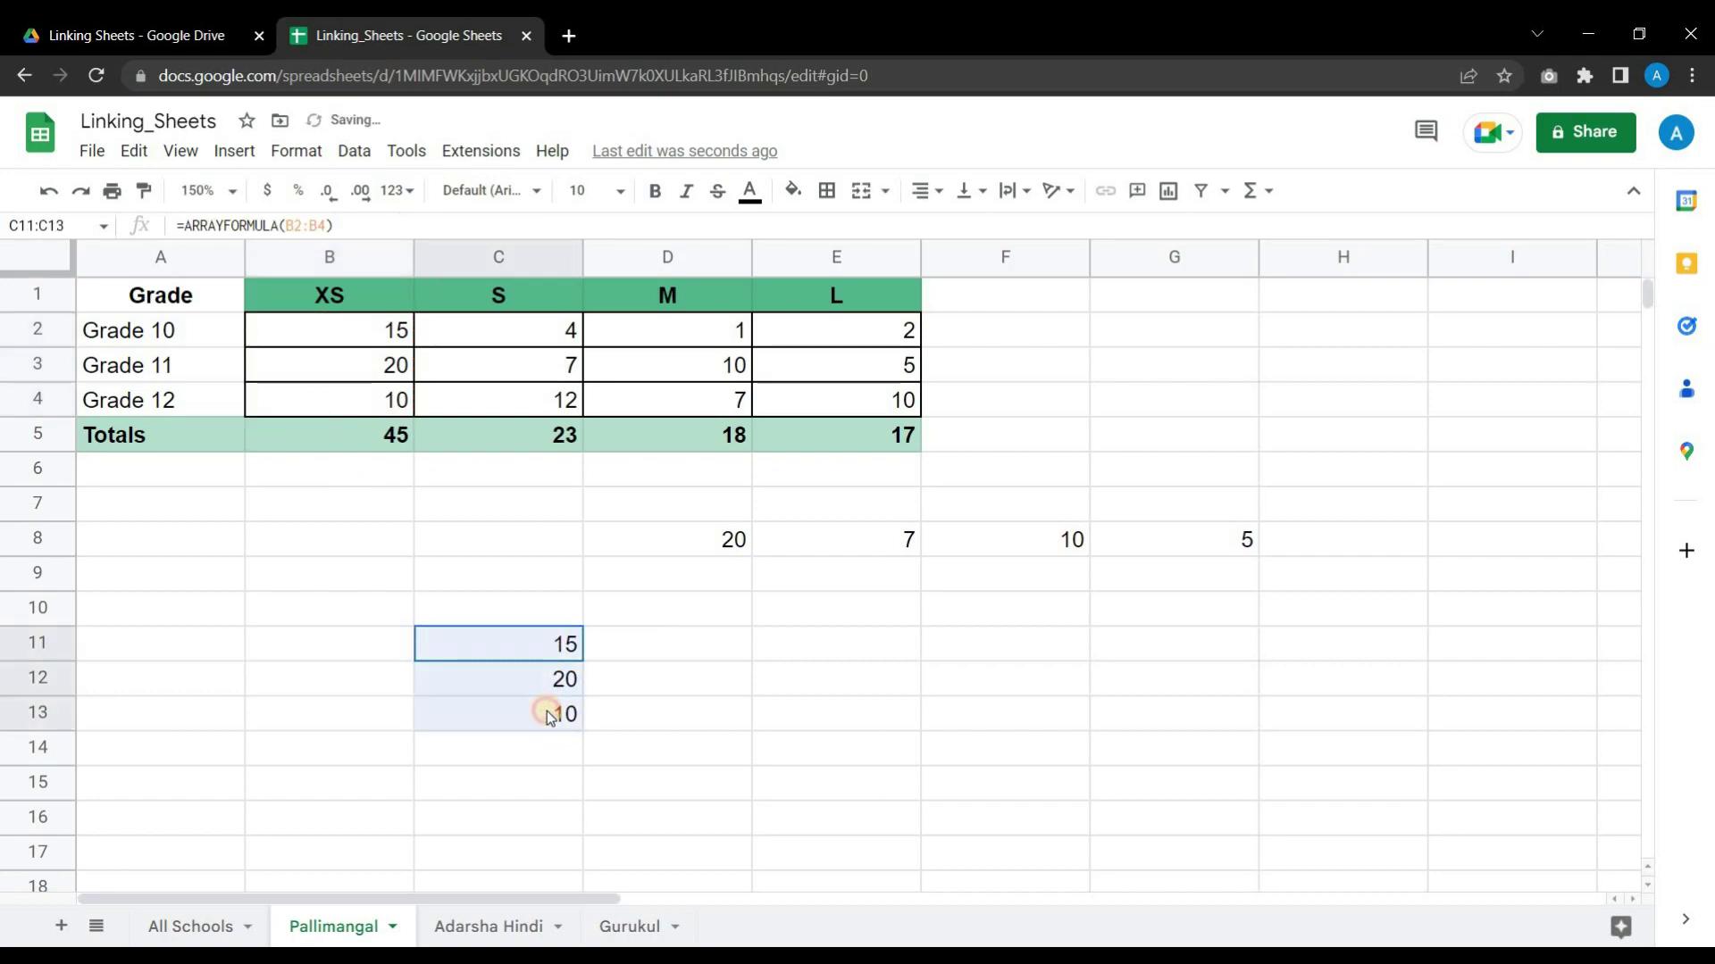
key(Delete)
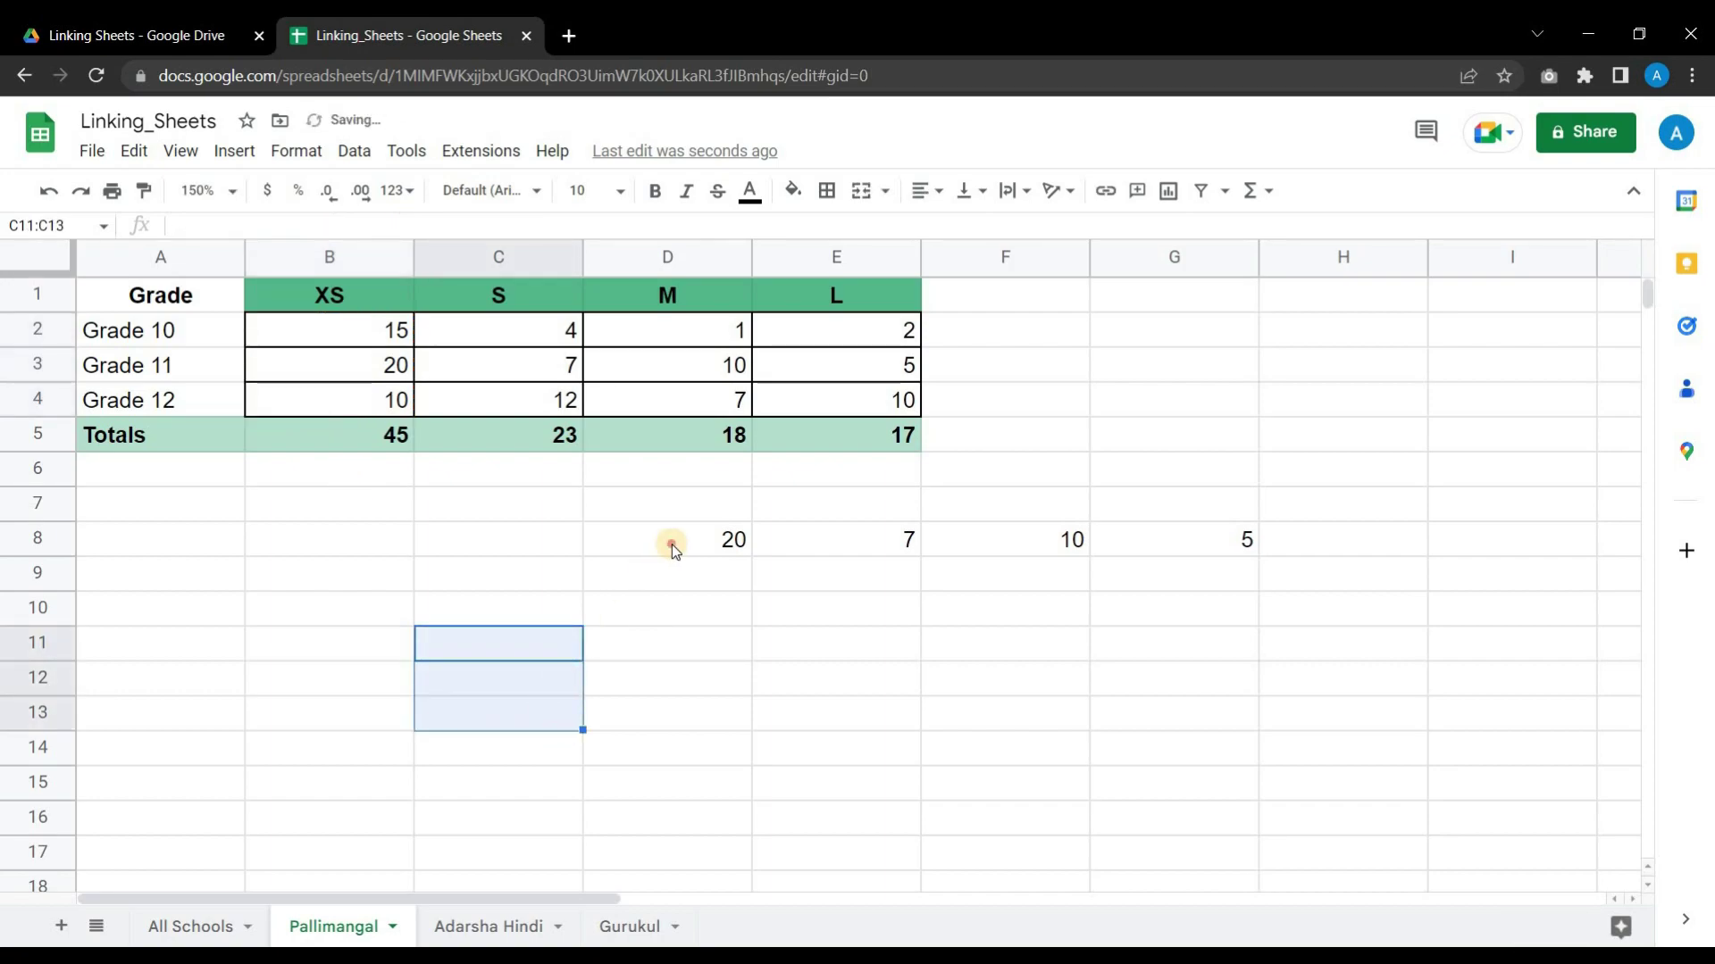
drag(671, 543, 1160, 572)
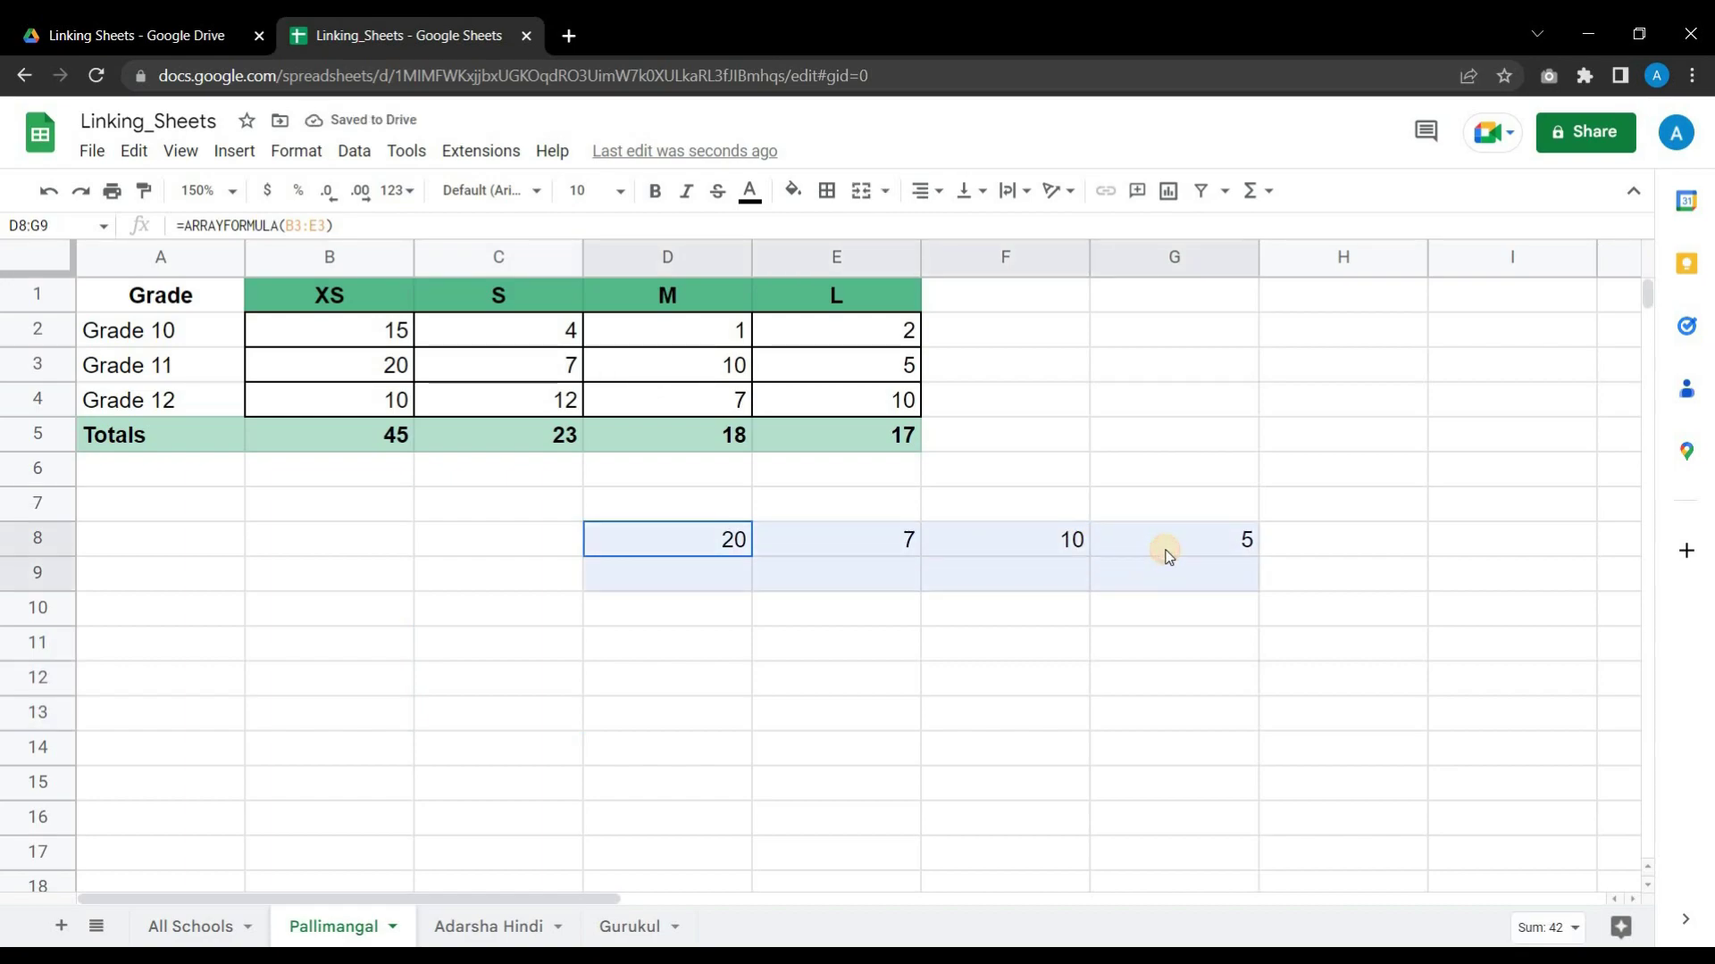
key(Delete)
Start an ARRAYFORMULA referencing the Pallimangal sheet in All Schools B2
click(1085, 441)
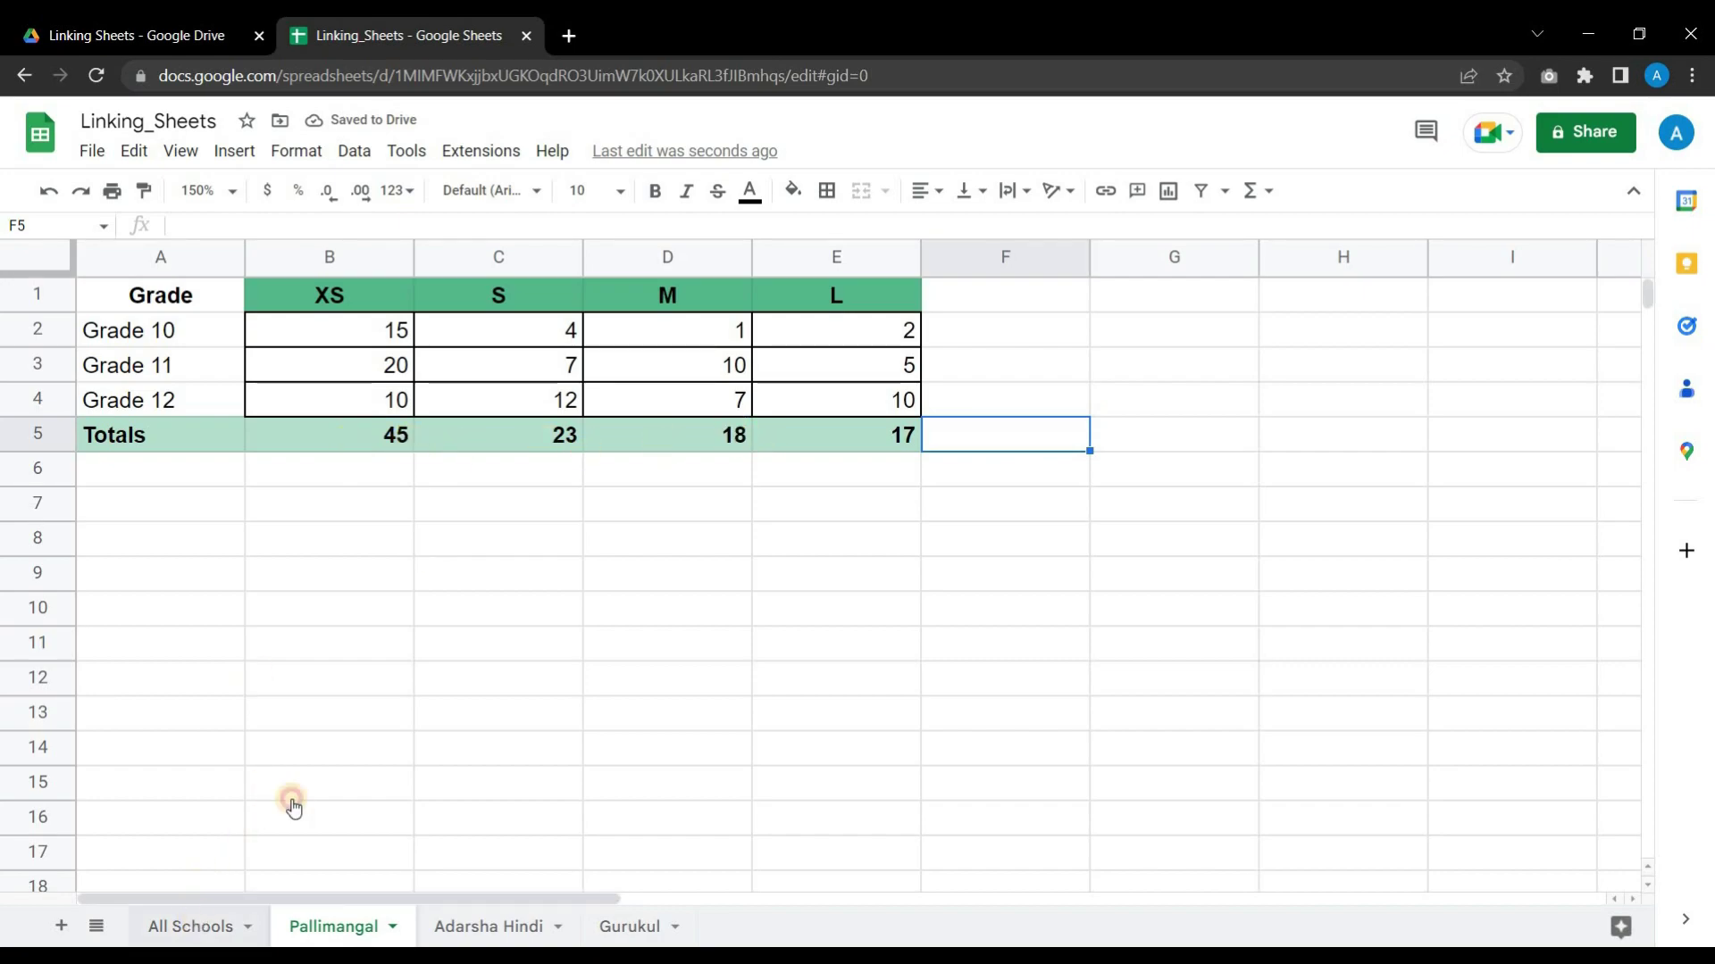
key(ctrl+shift+Page_Up)
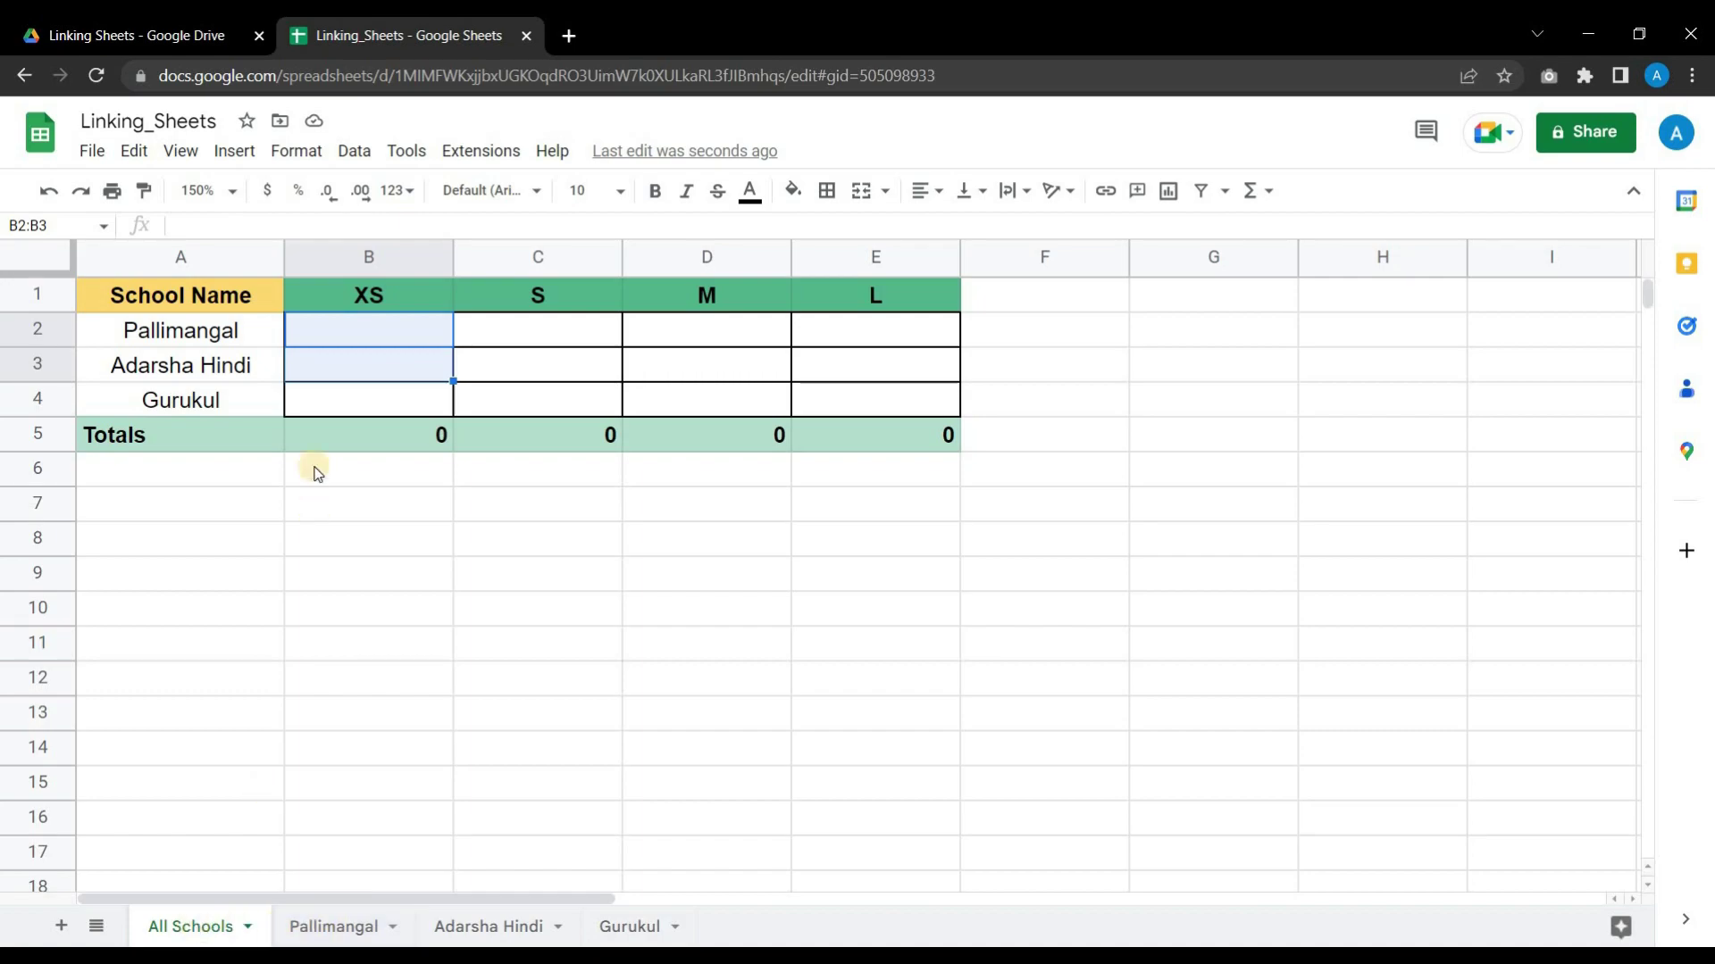
click(380, 331)
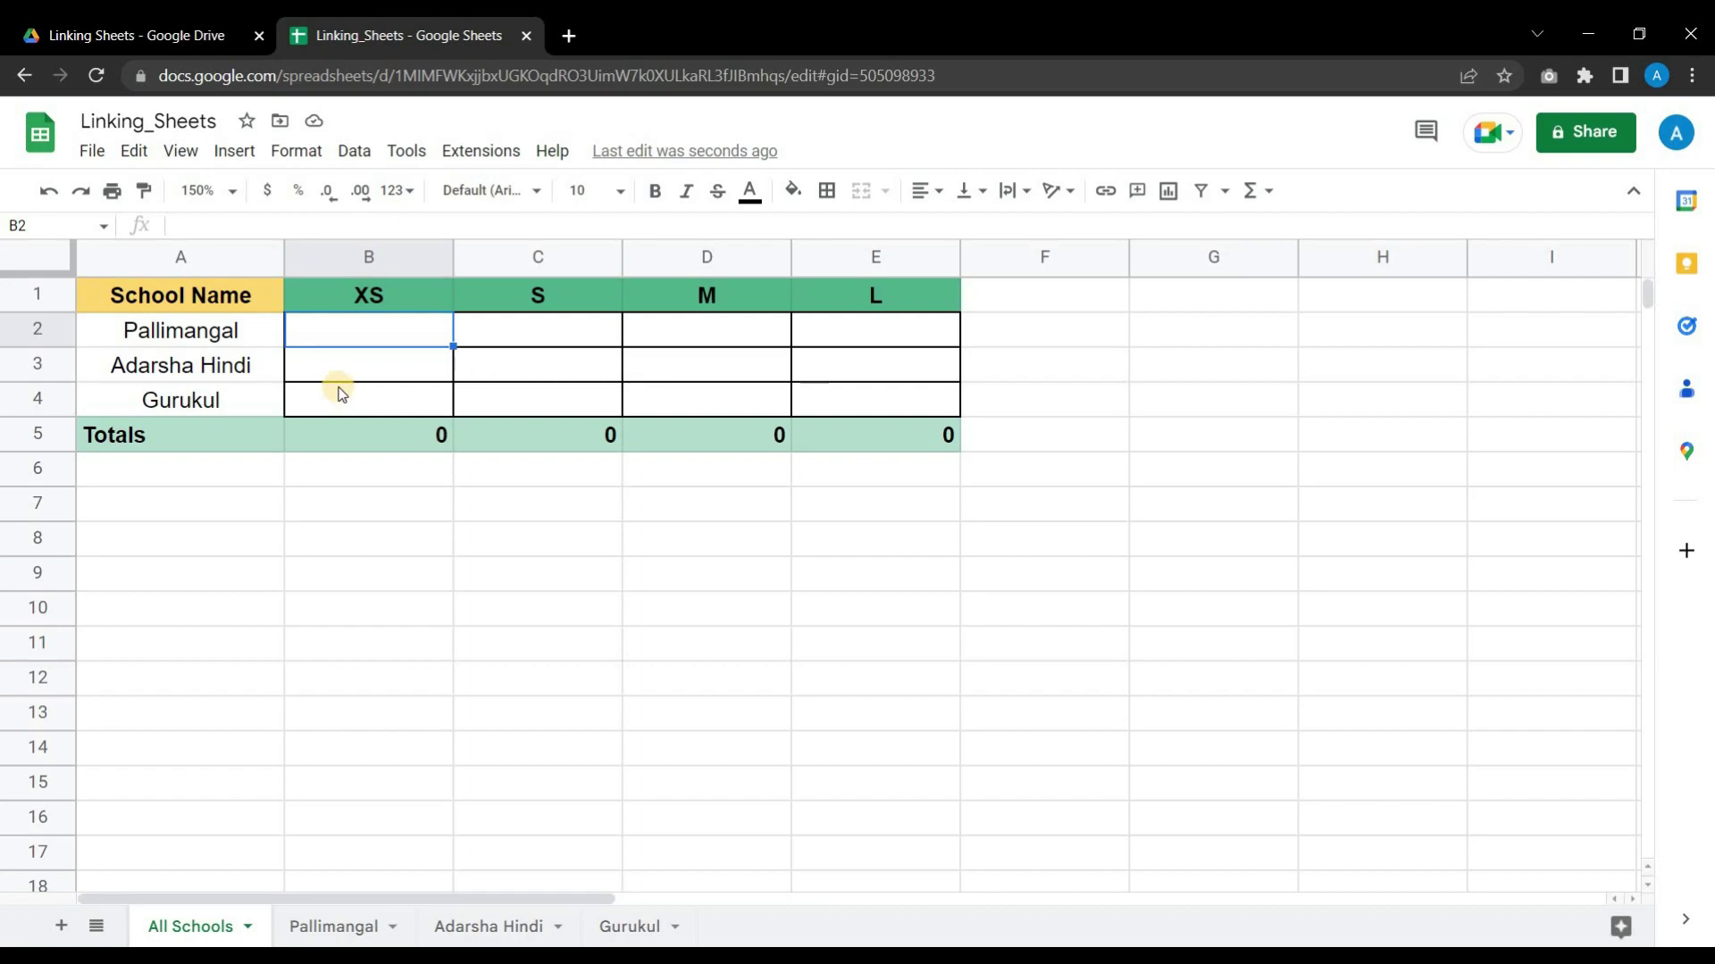
text(=arr)
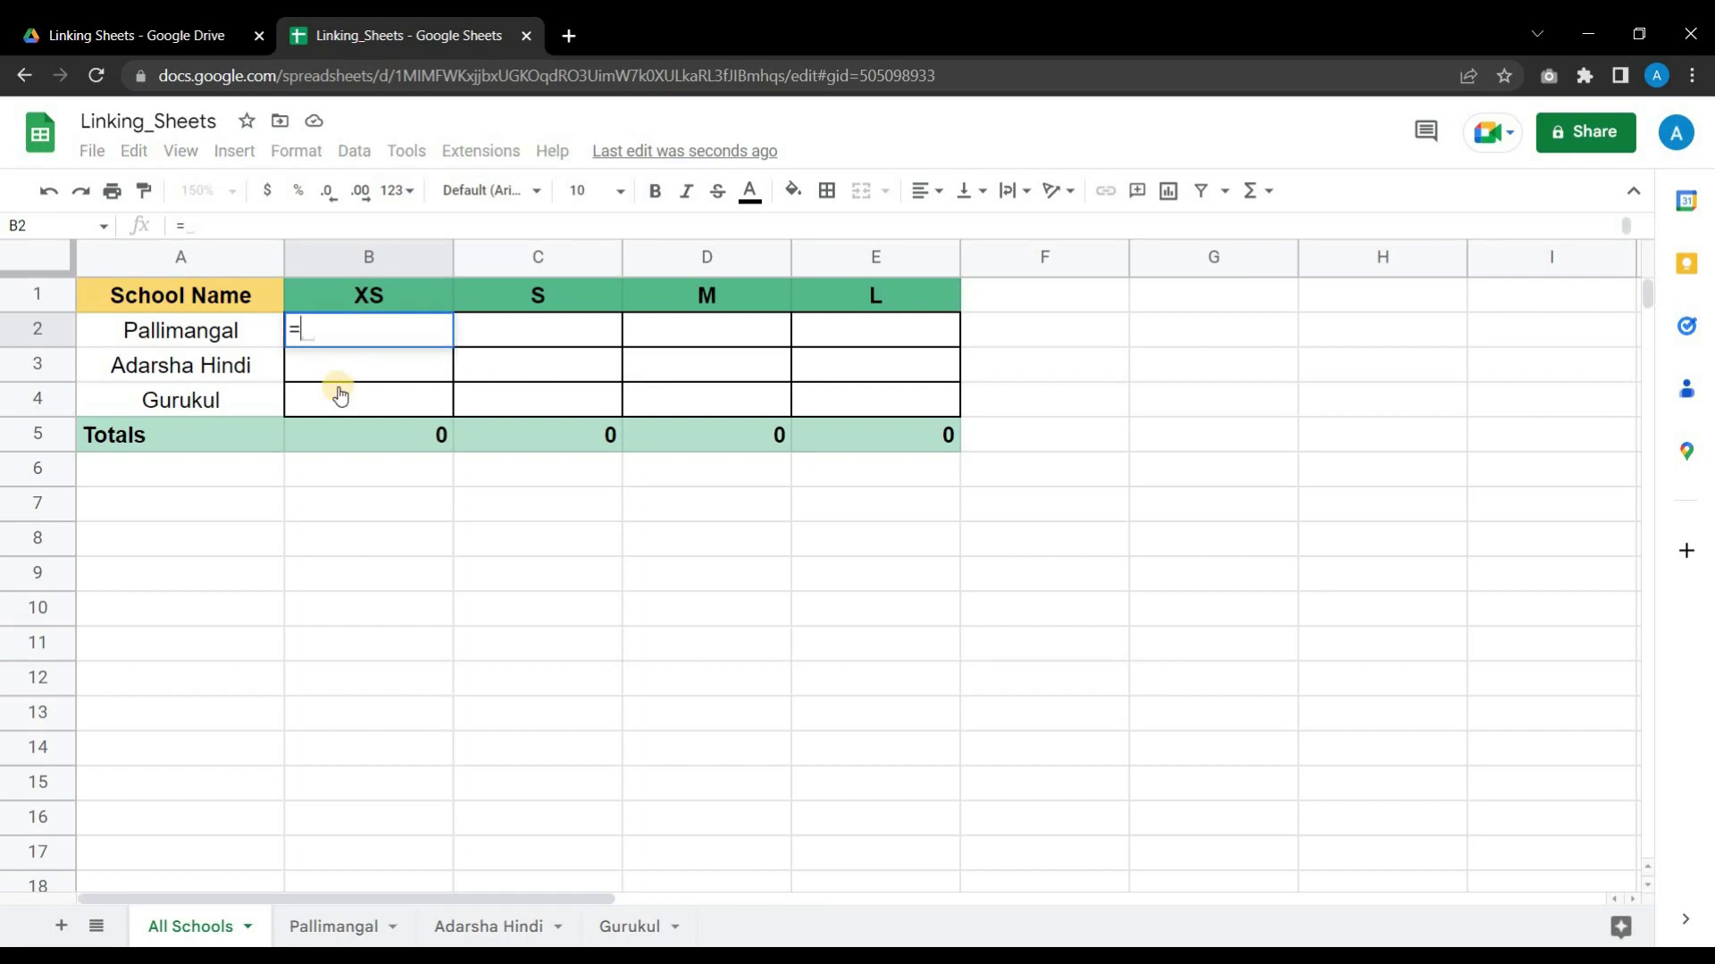
click(340, 394)
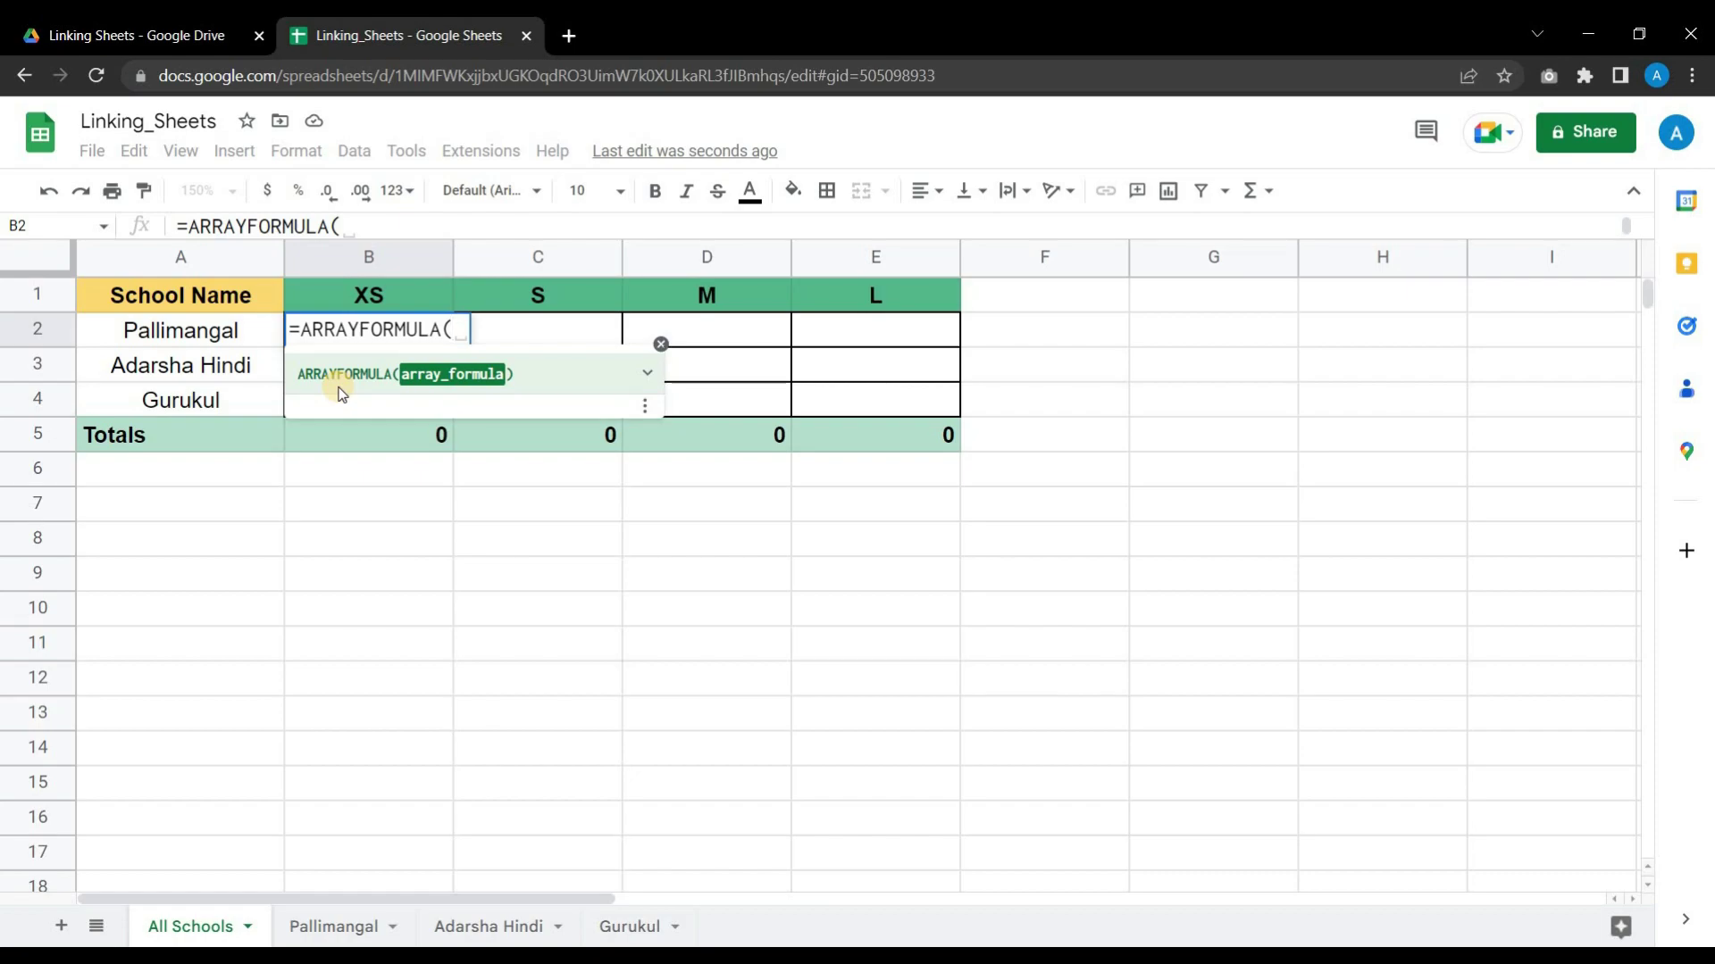
text(Palli)
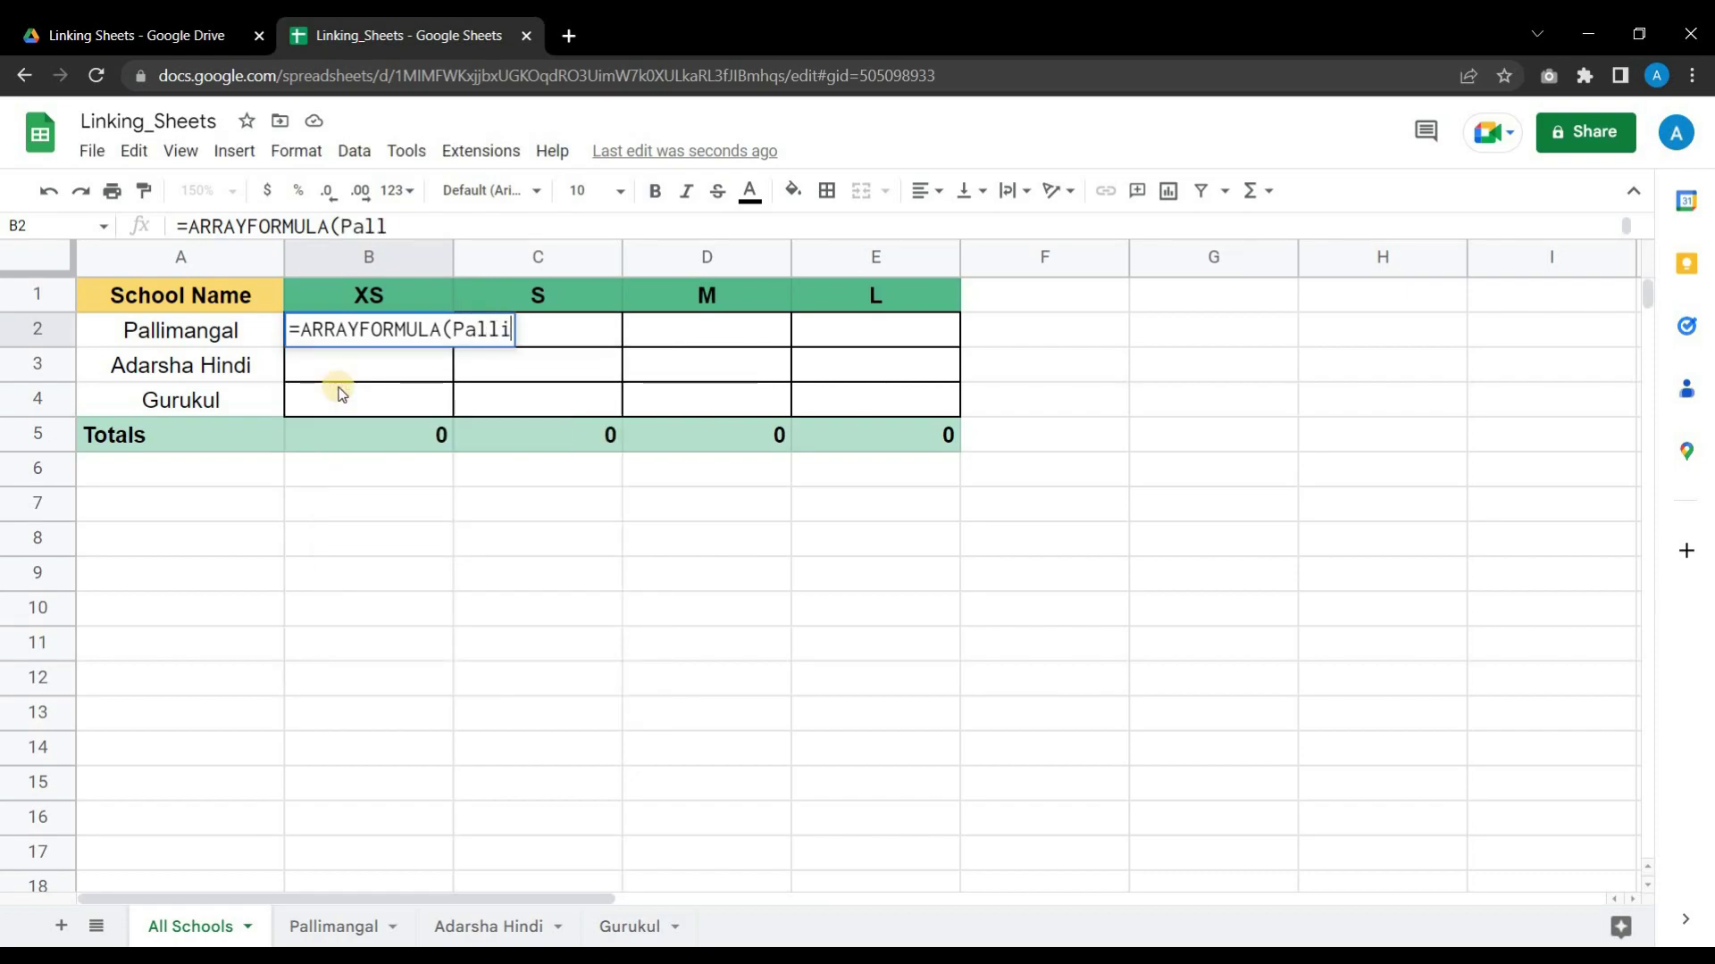
text(mangal)
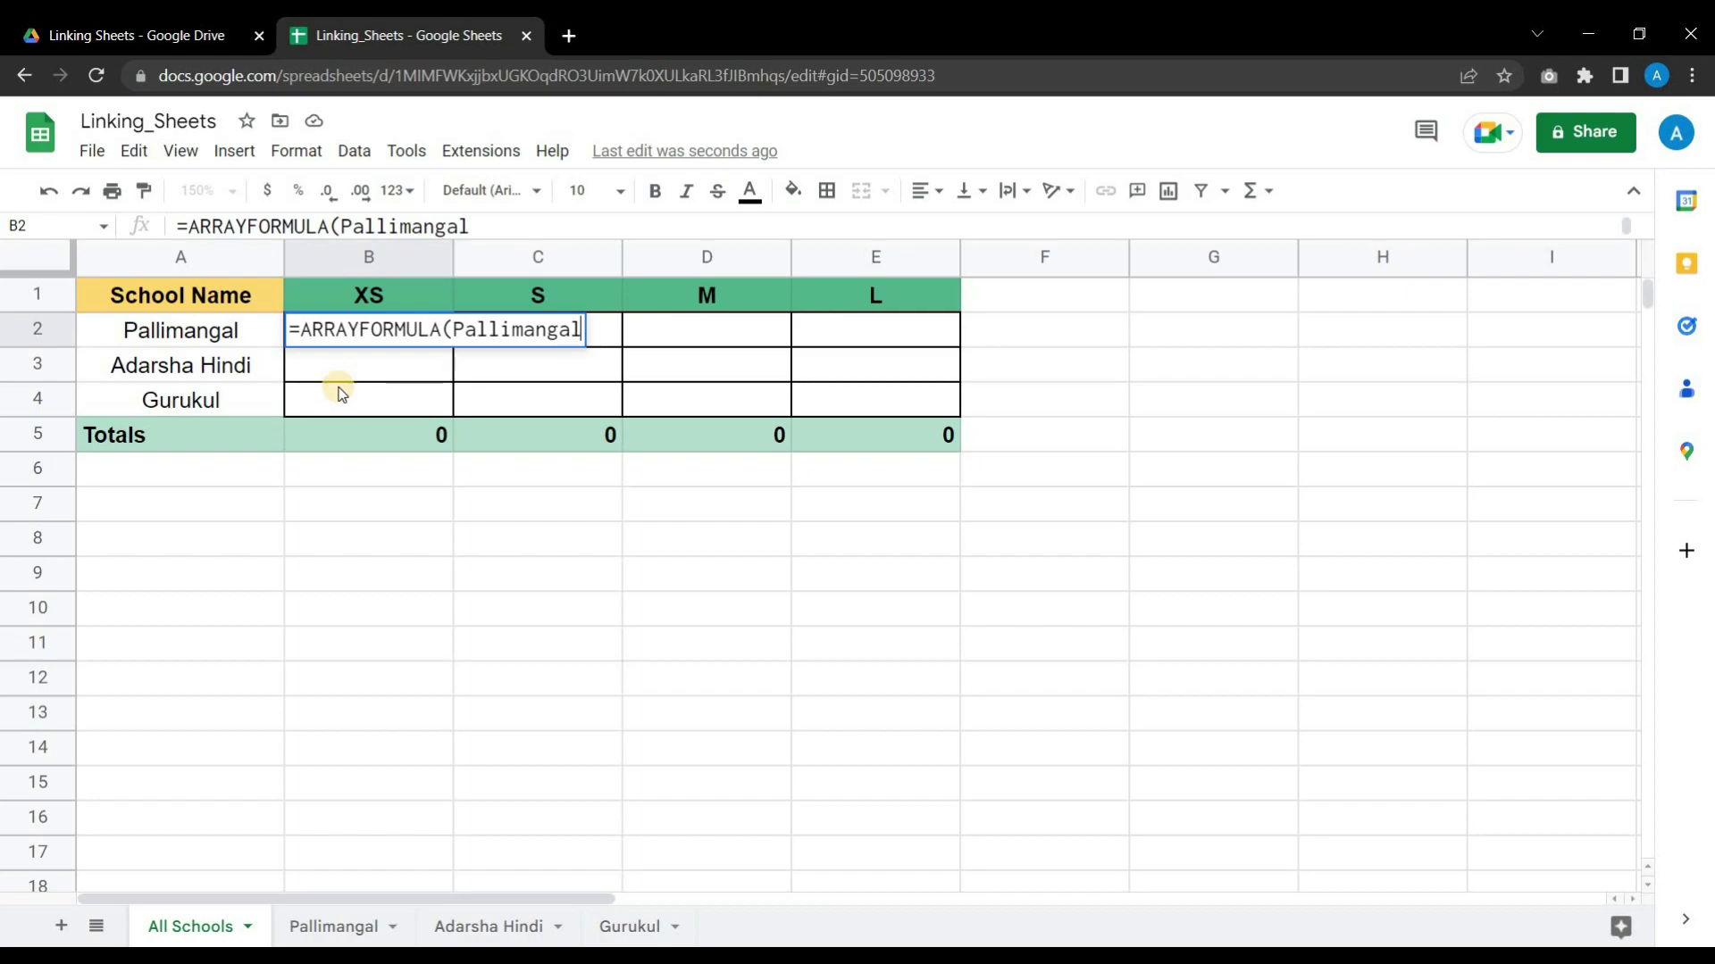
text(!)
Check Pallimangal's totals row and complete B2 as =ARRAYFORMULA(Pallimangal!B5:E5), showing 45, 23, 18, 17
click(309, 929)
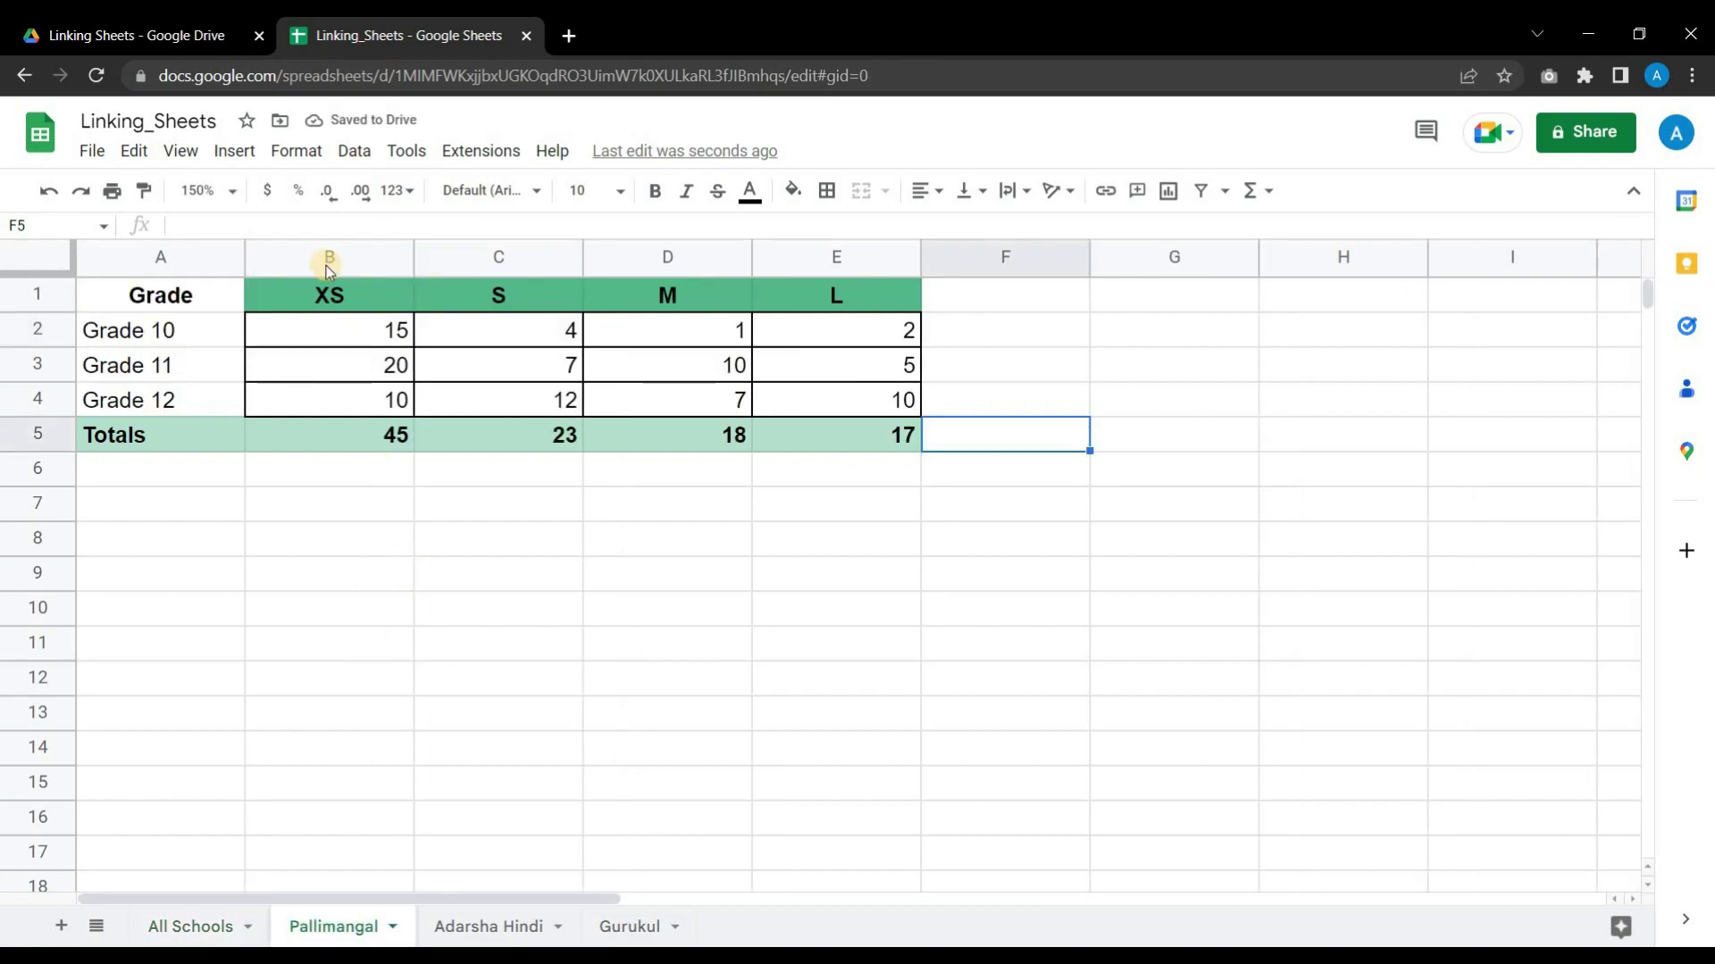
click(342, 441)
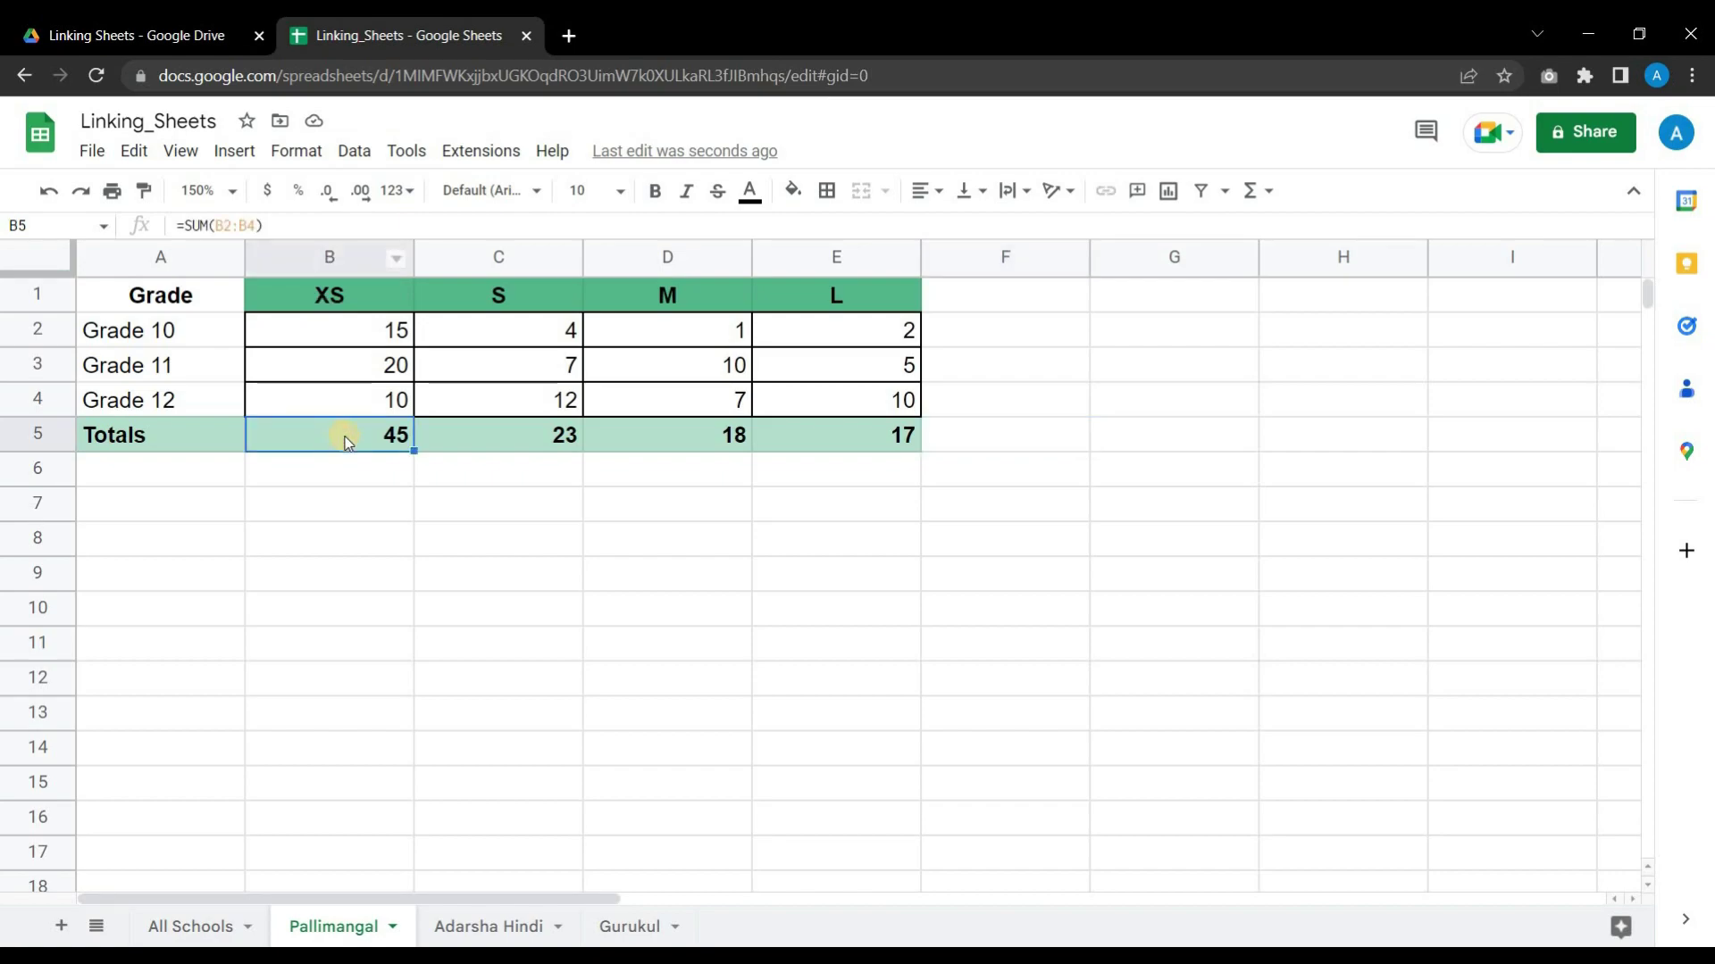
click(806, 432)
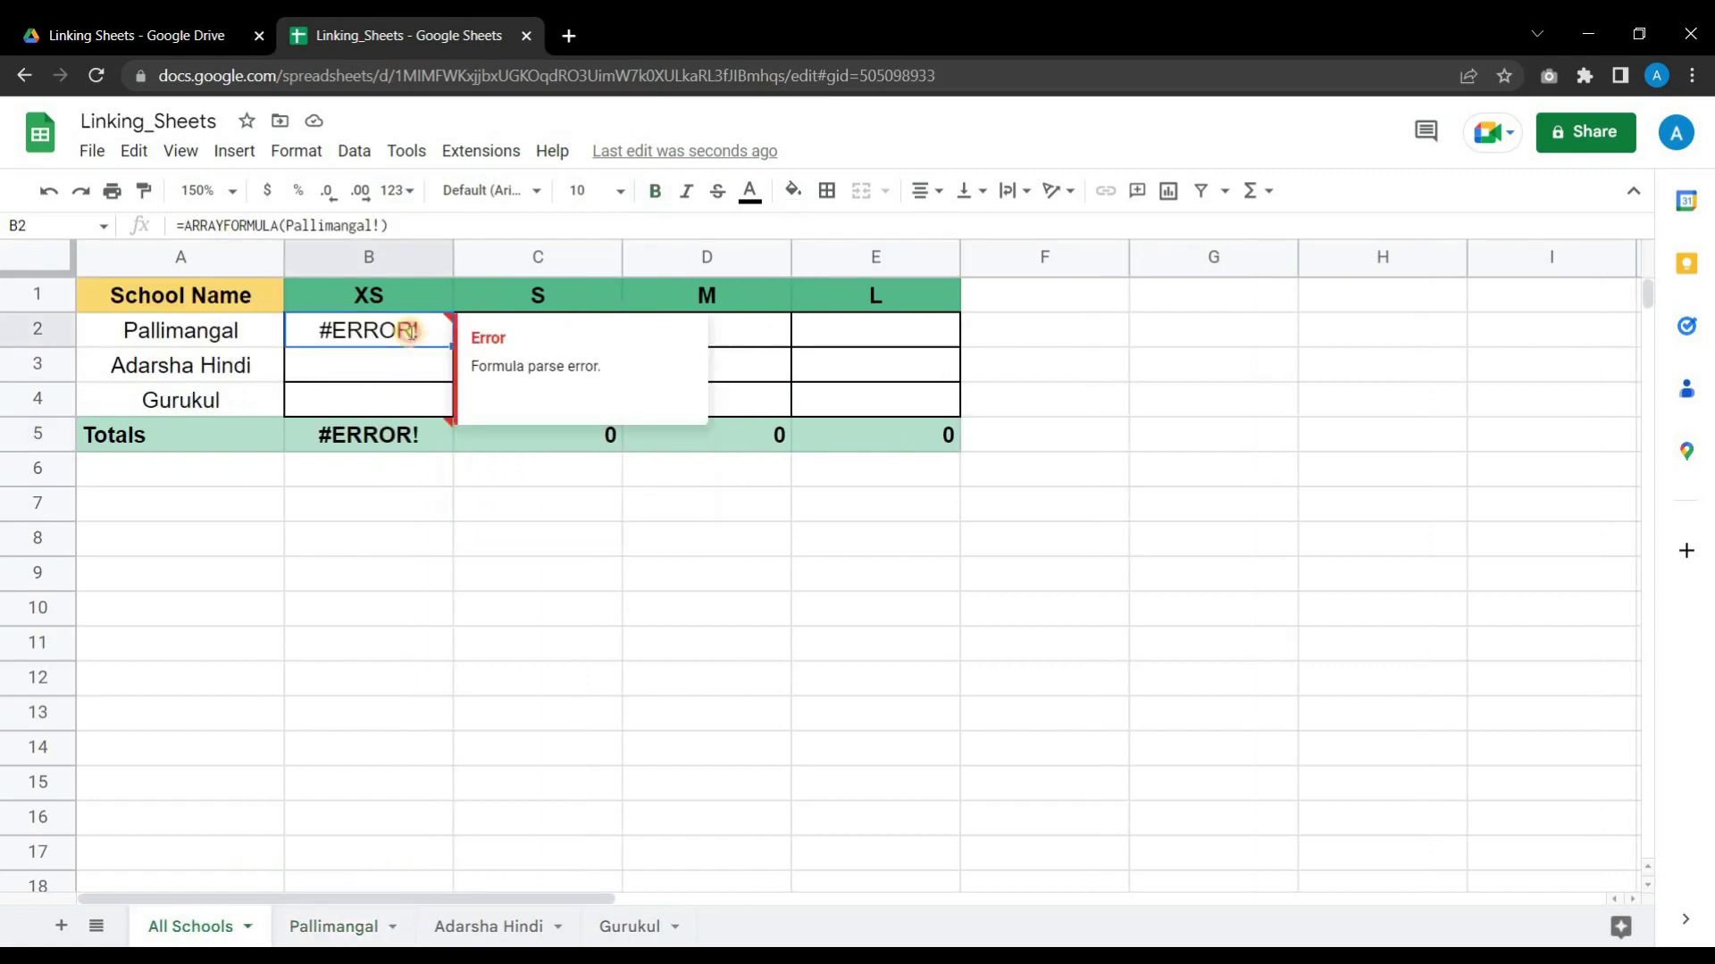
double_click(409, 332)
key(BackSpace)
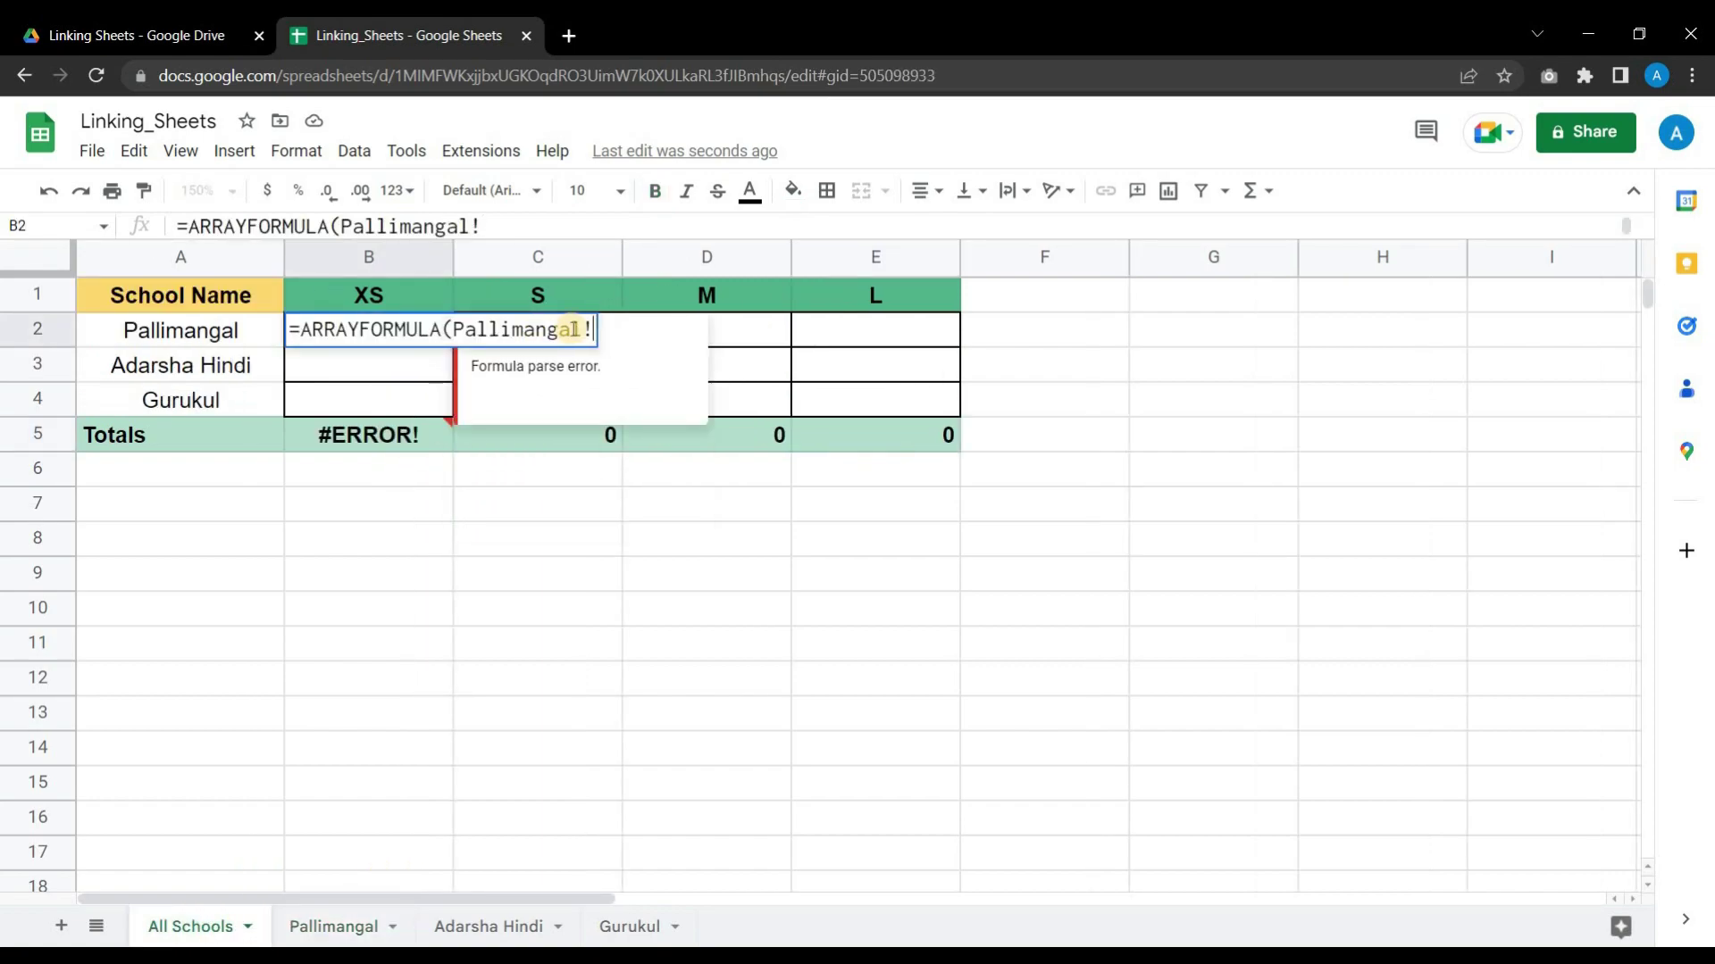
text(B)
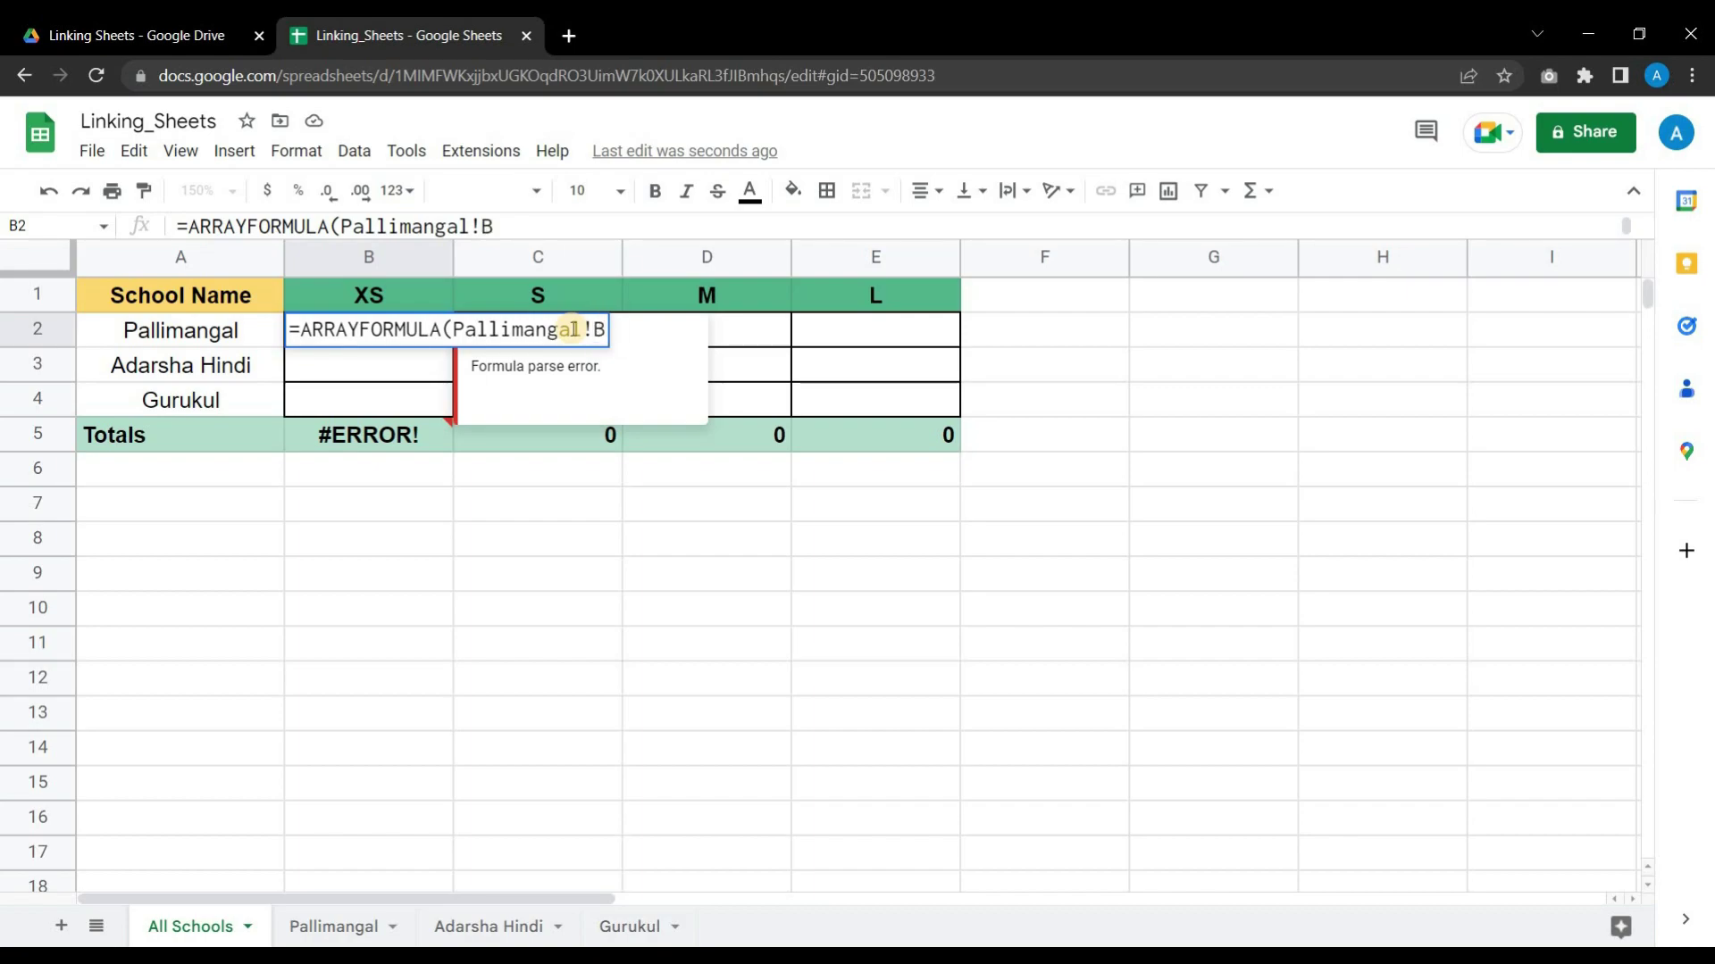
text(5)
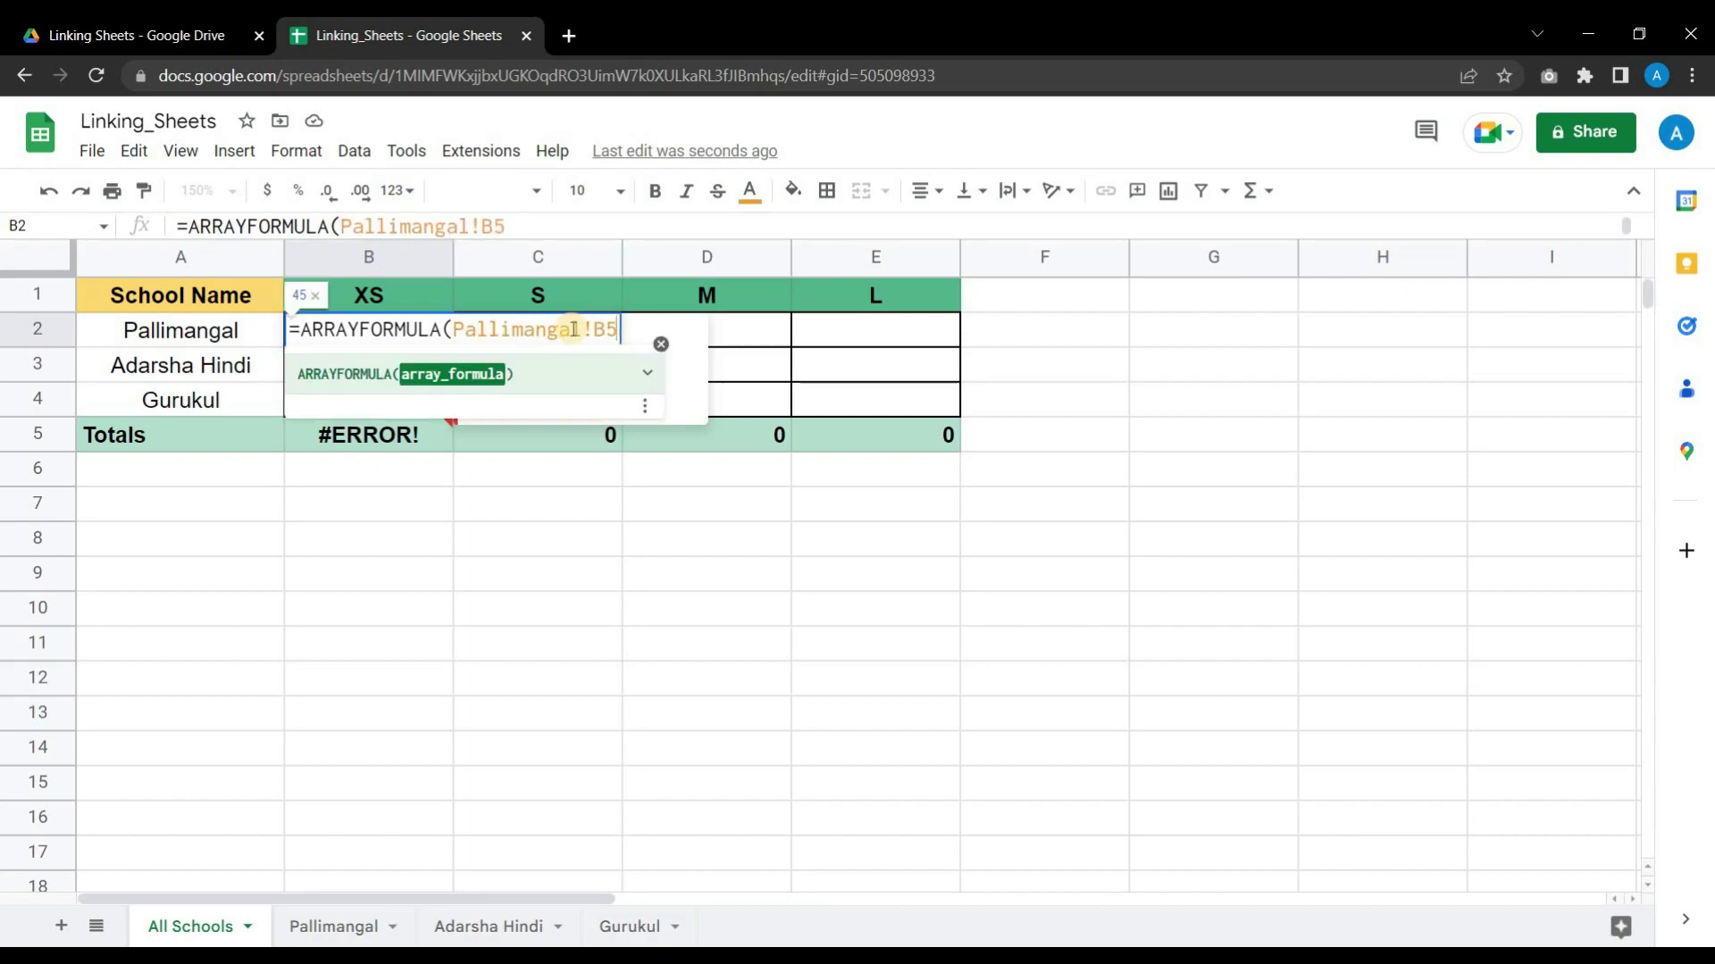
text(:E)
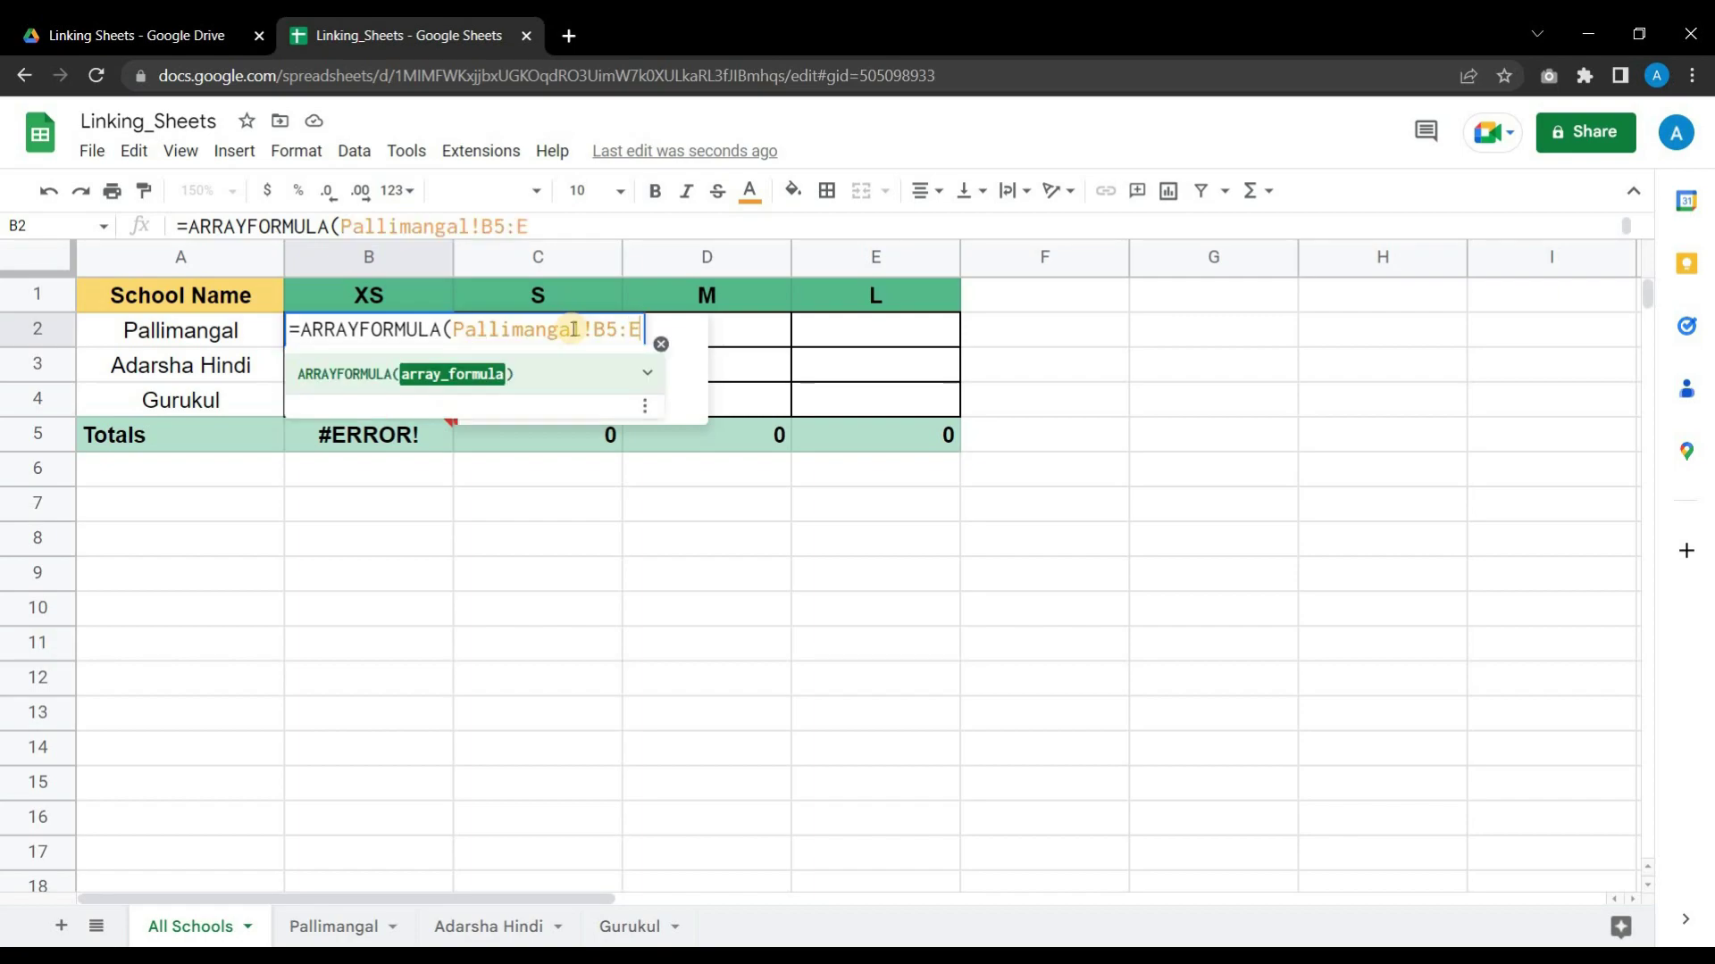
text(5")
key(BackSpace)
text())
key(Return)
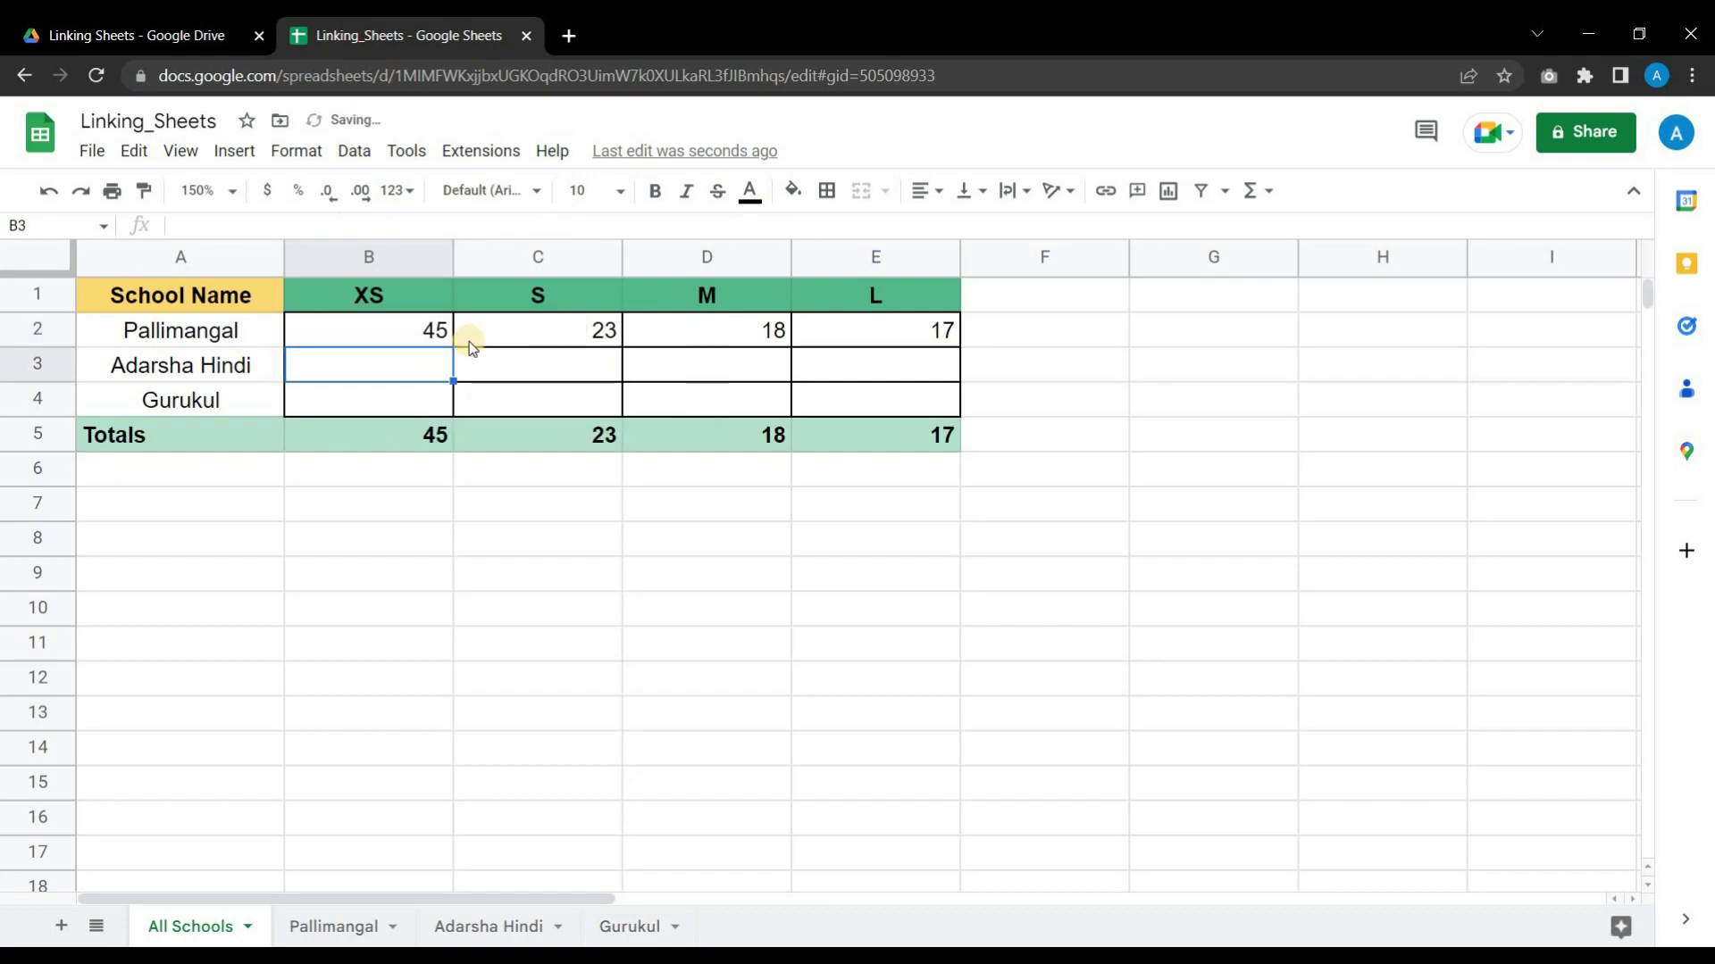
Change Pallimangal's Grade 12 S value in C4 to 22 and confirm All Schools S reads 33
click(304, 929)
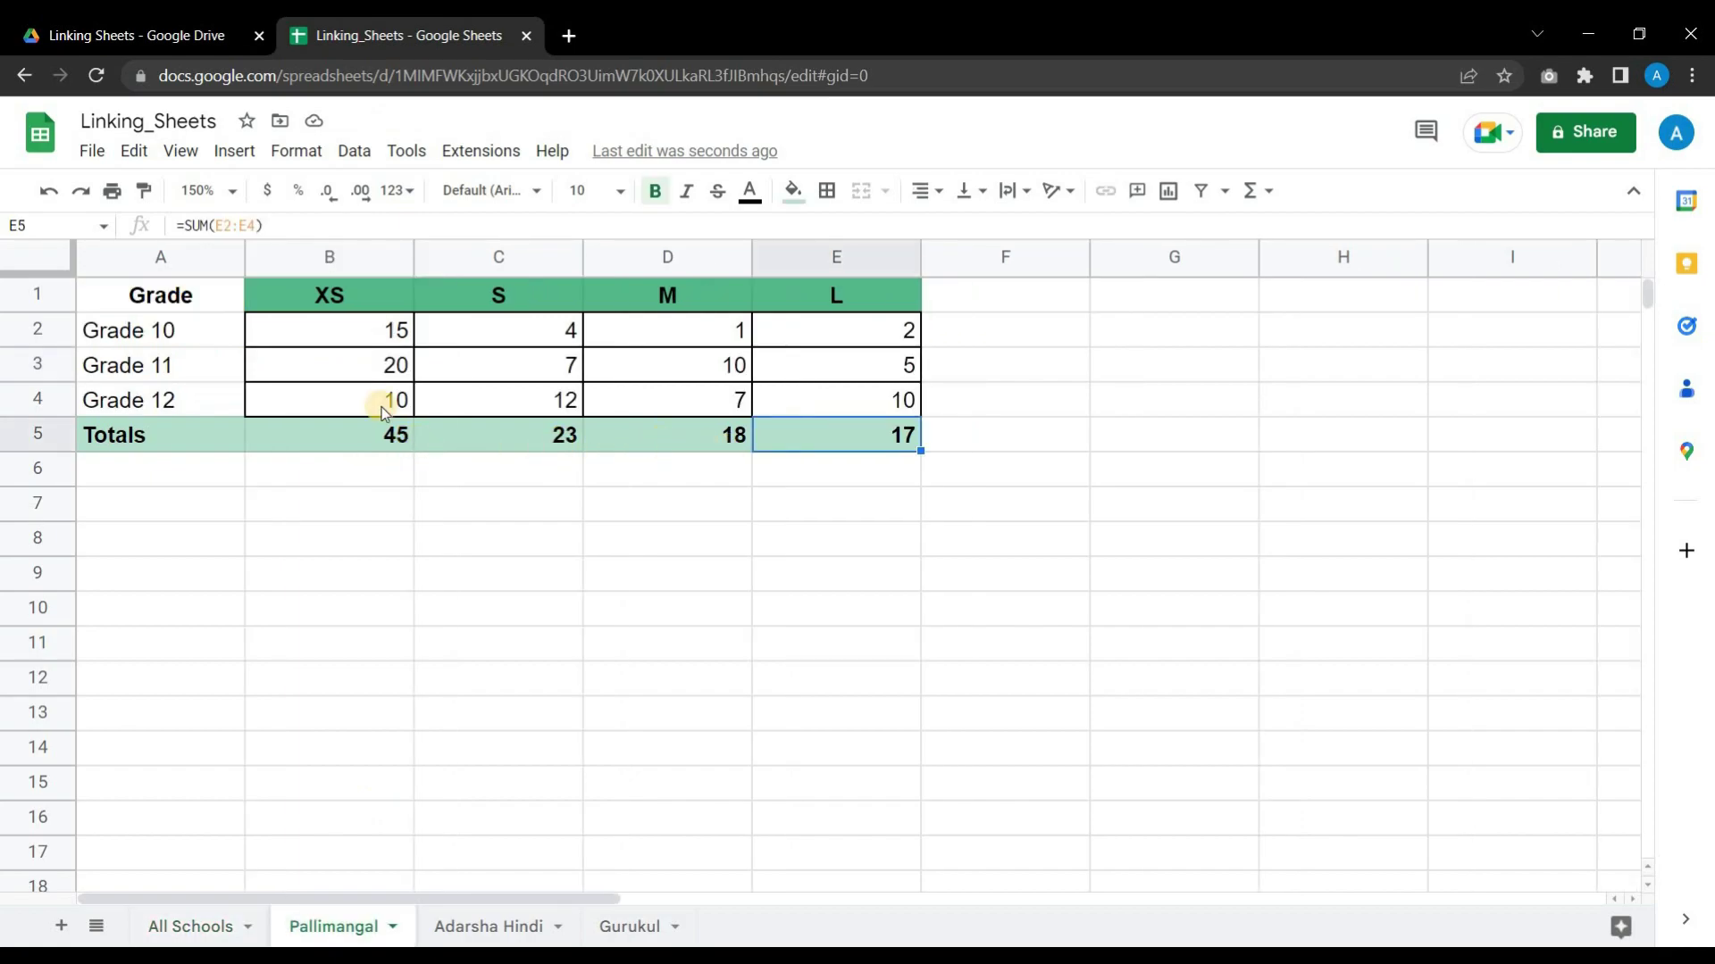
click(533, 400)
text(22)
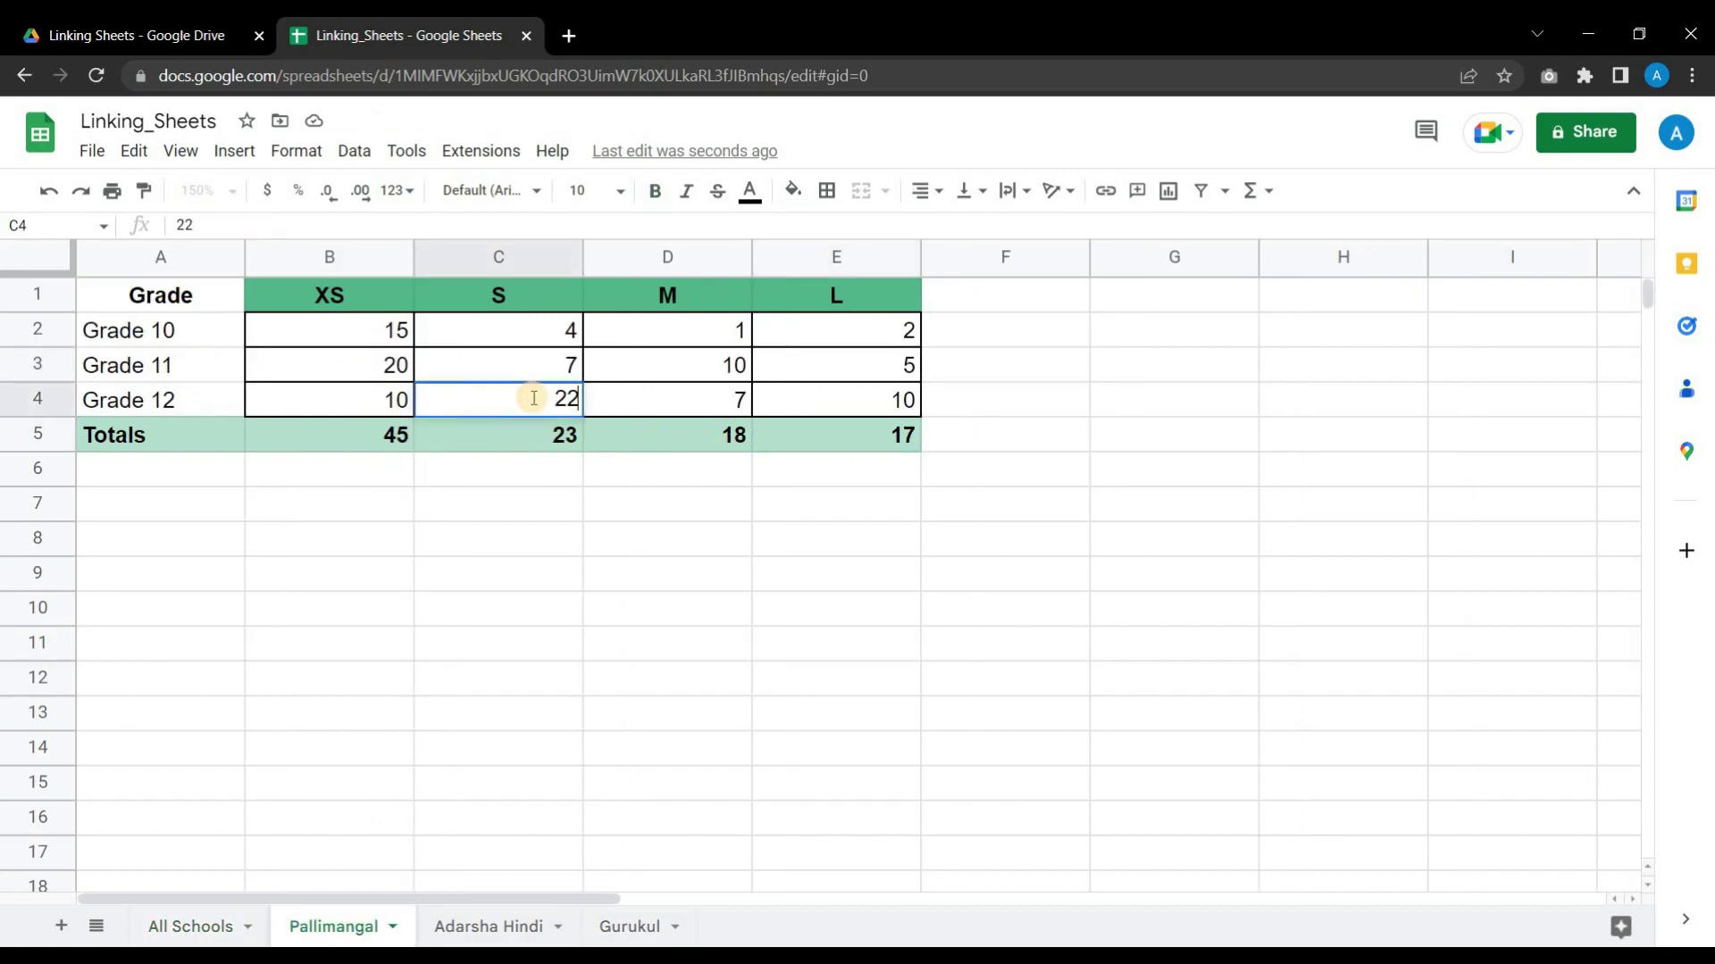
key(Return)
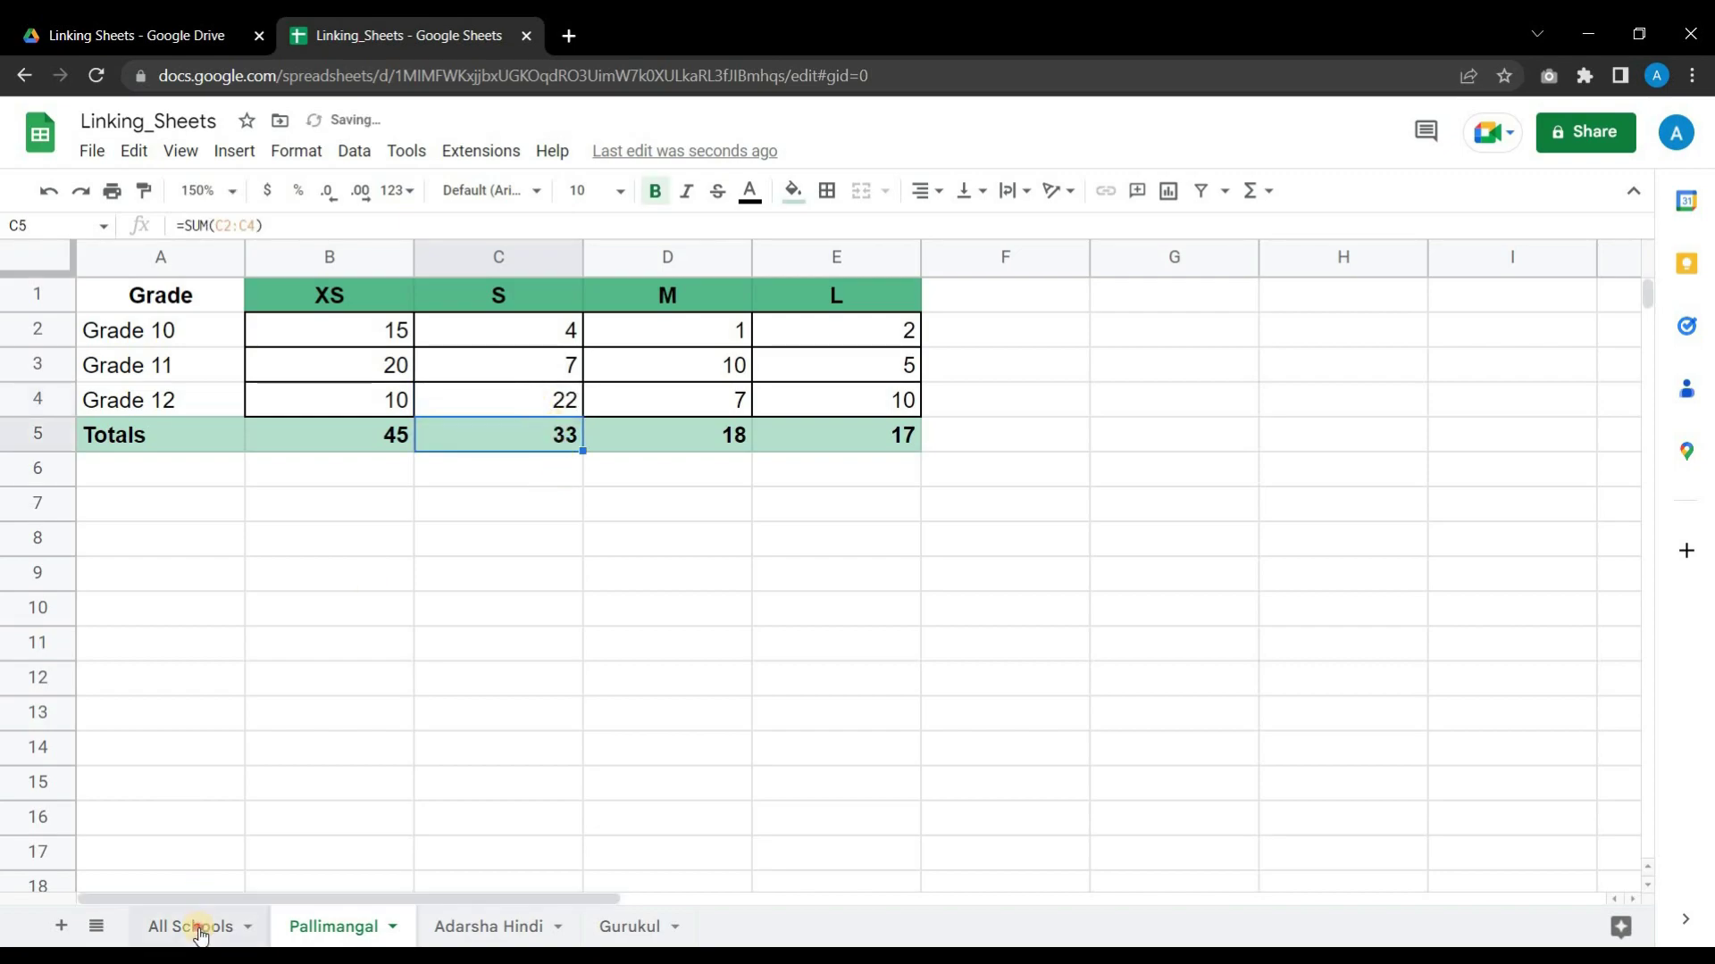
click(184, 926)
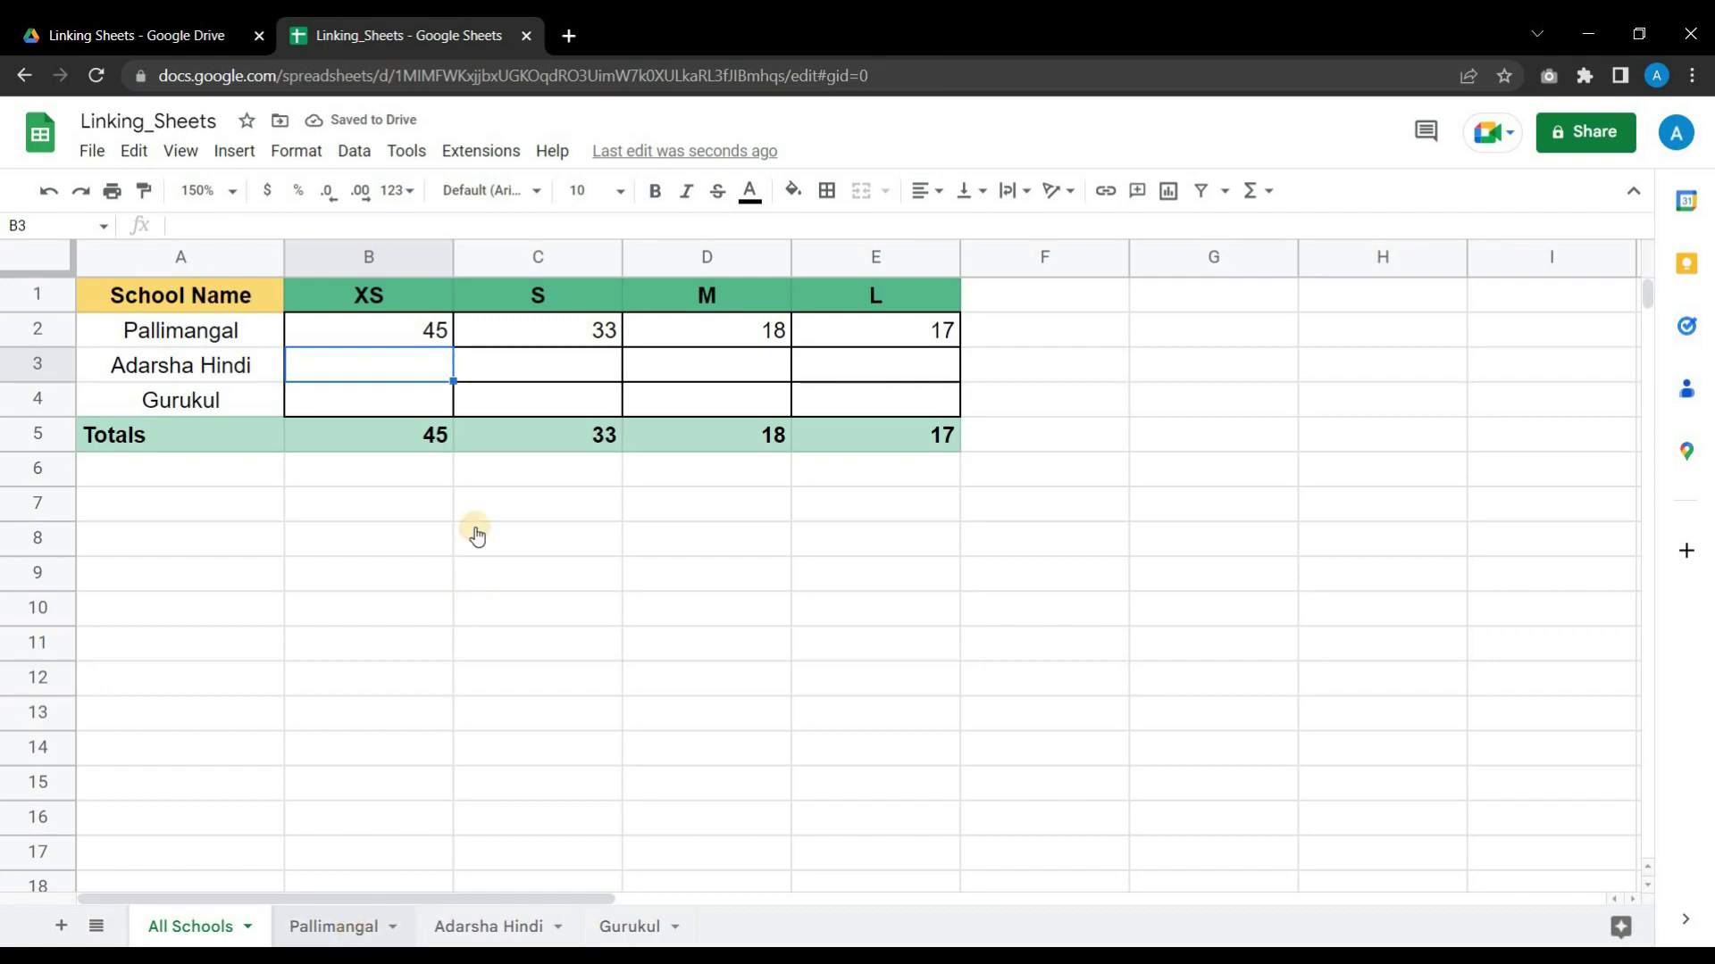
key(ctrl+shift+Page_Down)
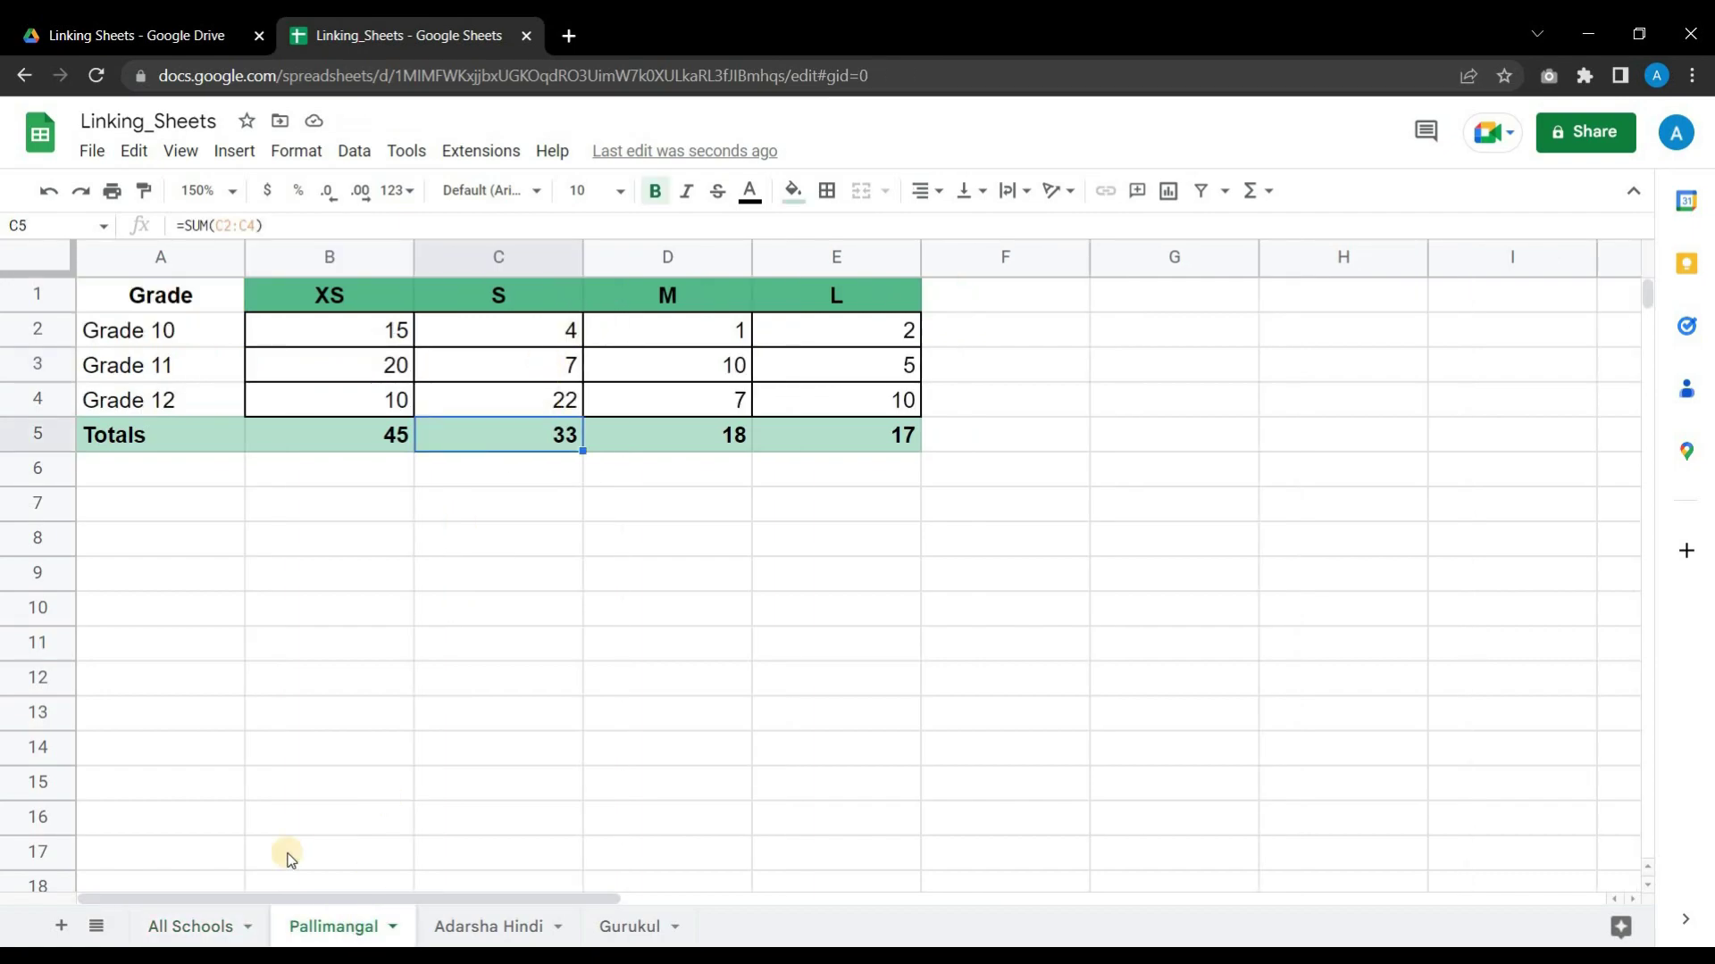
key(ctrl+shift+Page_Up)
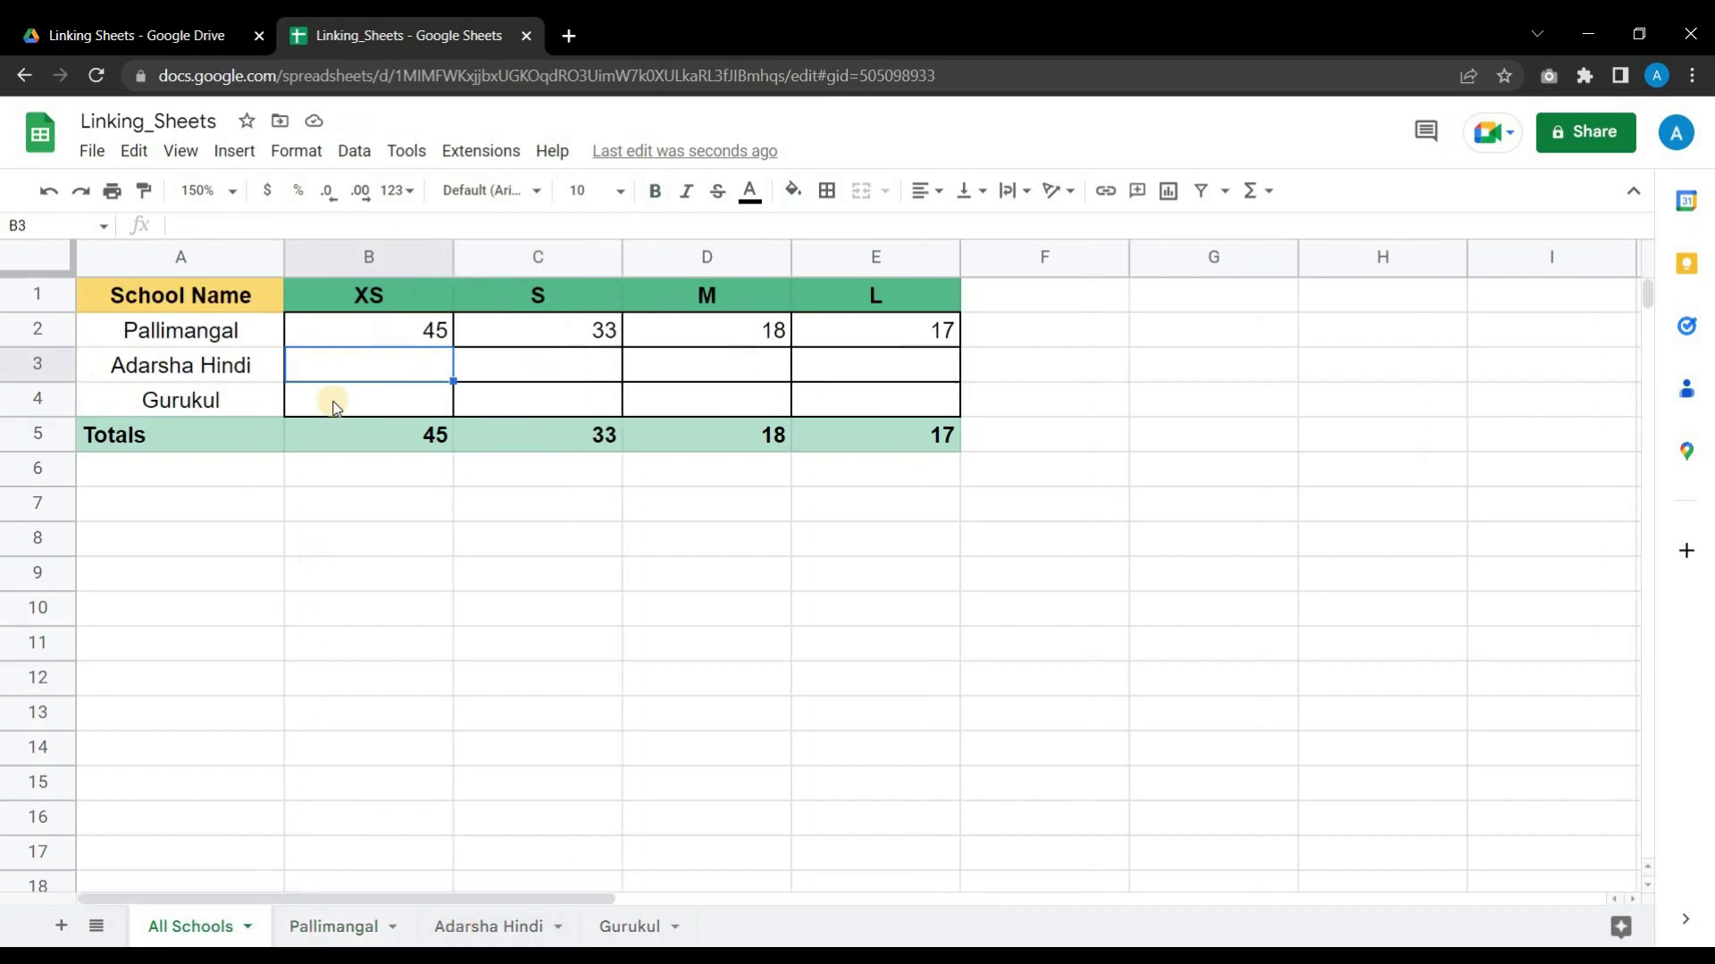
Enter =ARRAYFORMULA(Adarsha Hindi!B5:E5) in All Schools B3
text(=arr)
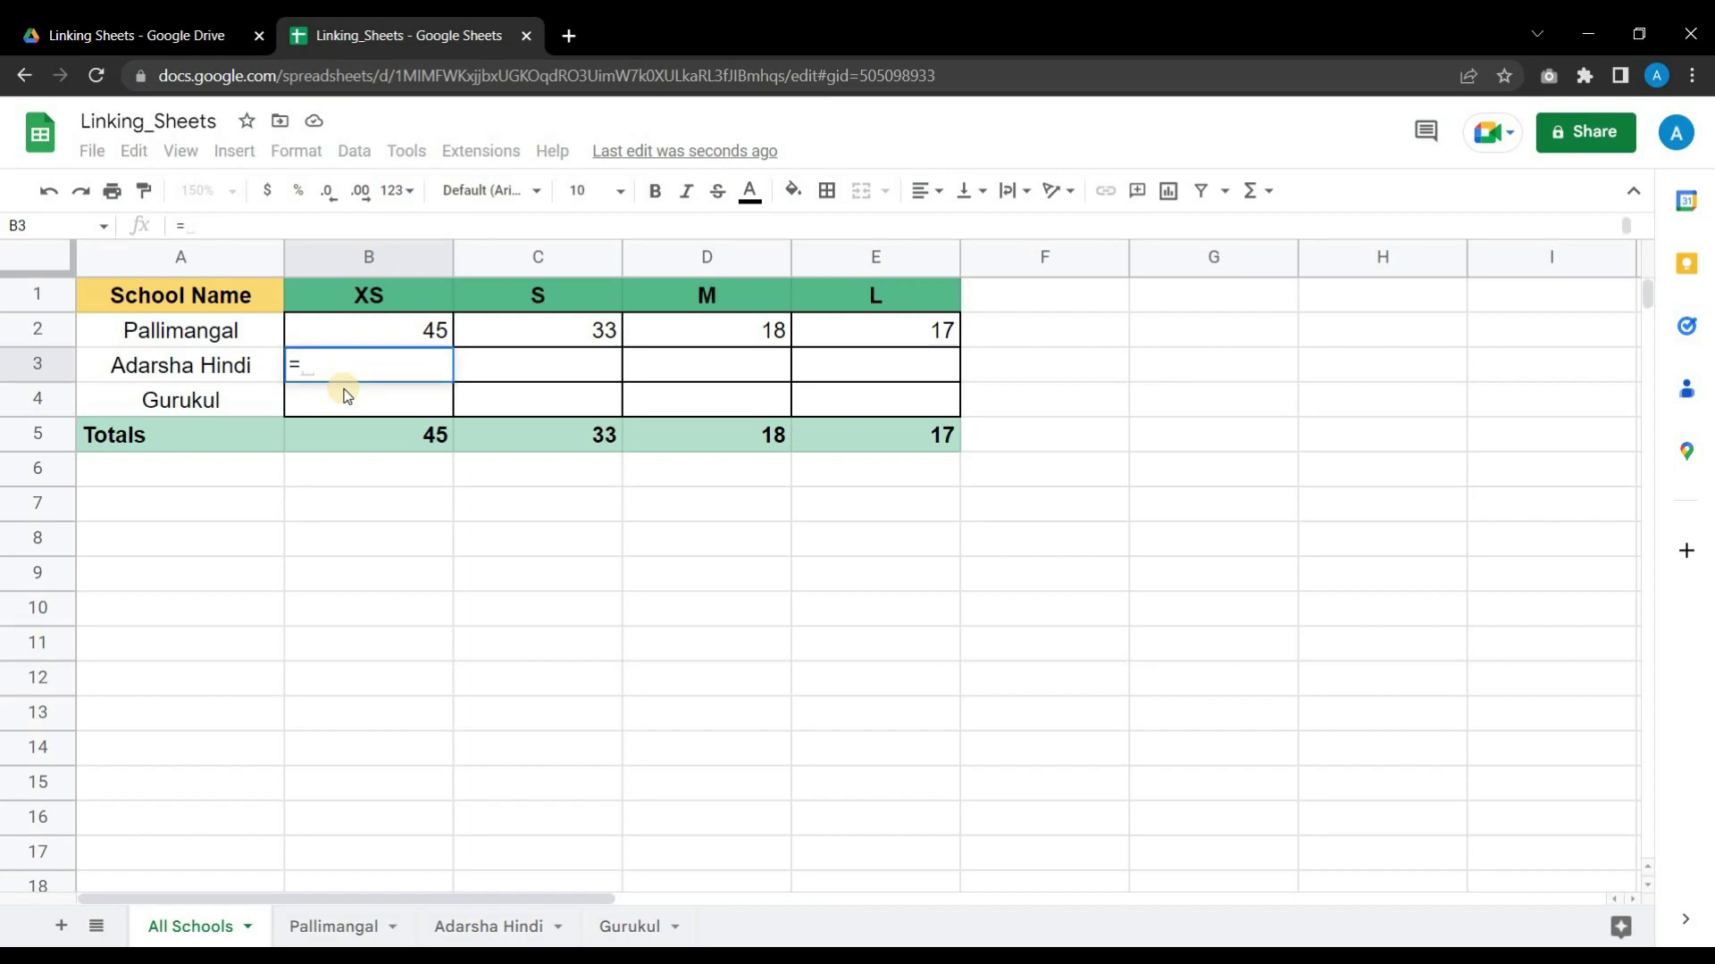
click(344, 399)
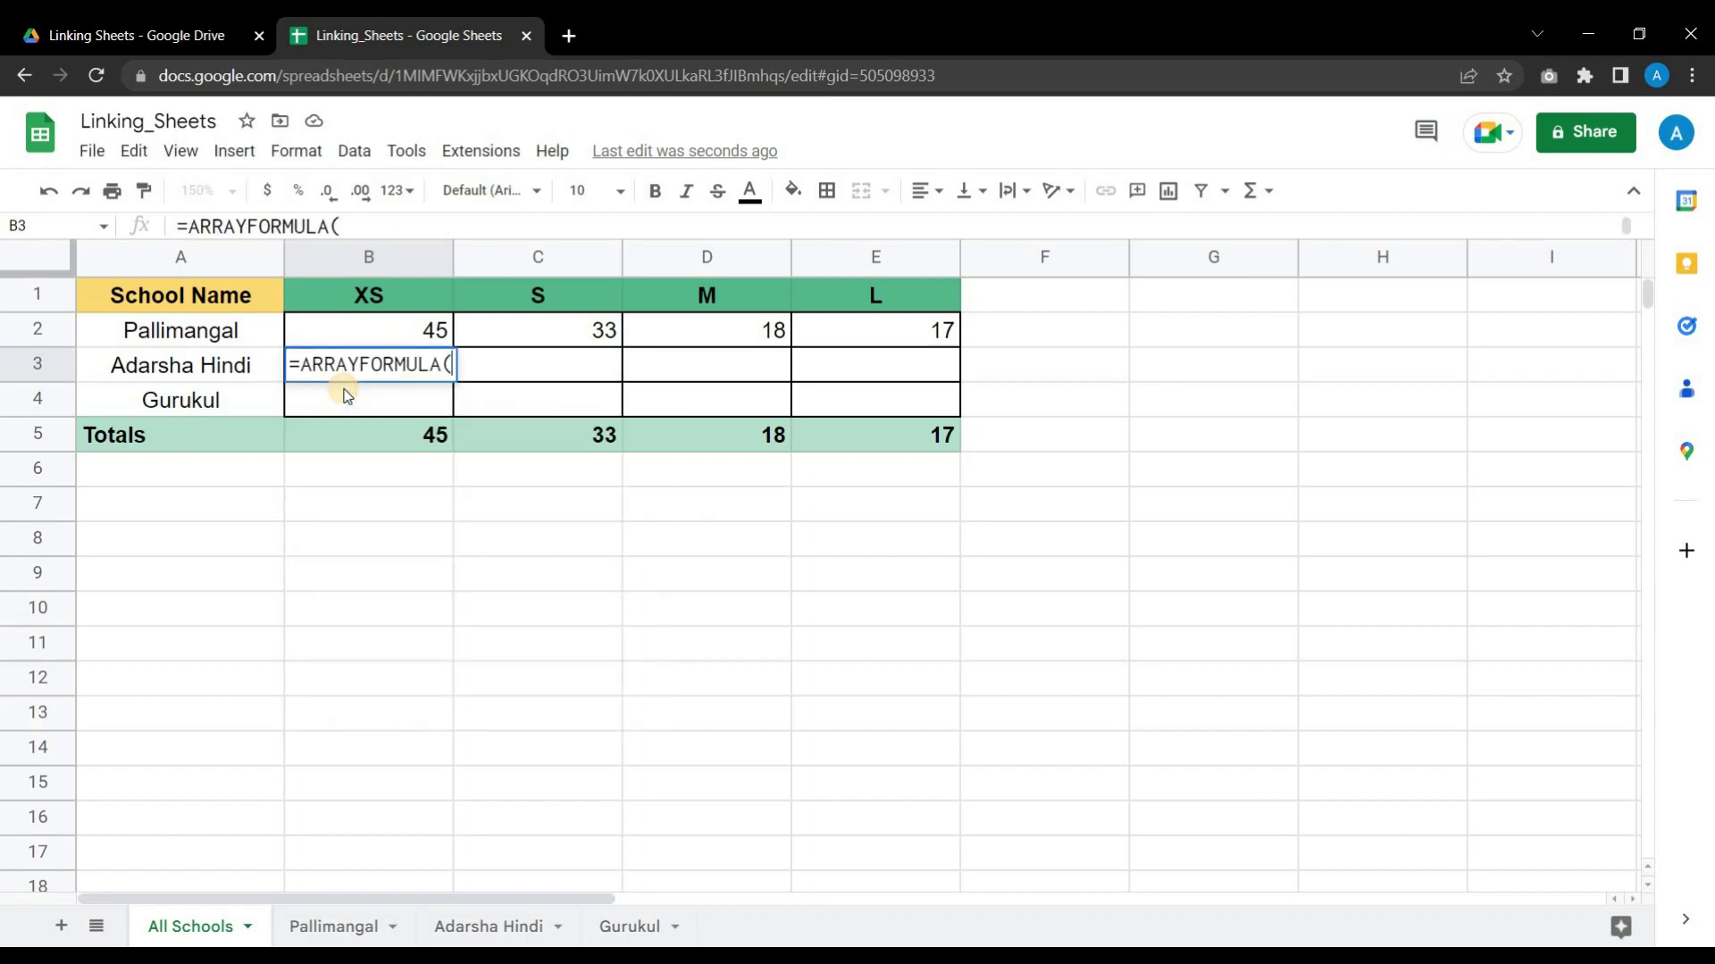
text(A)
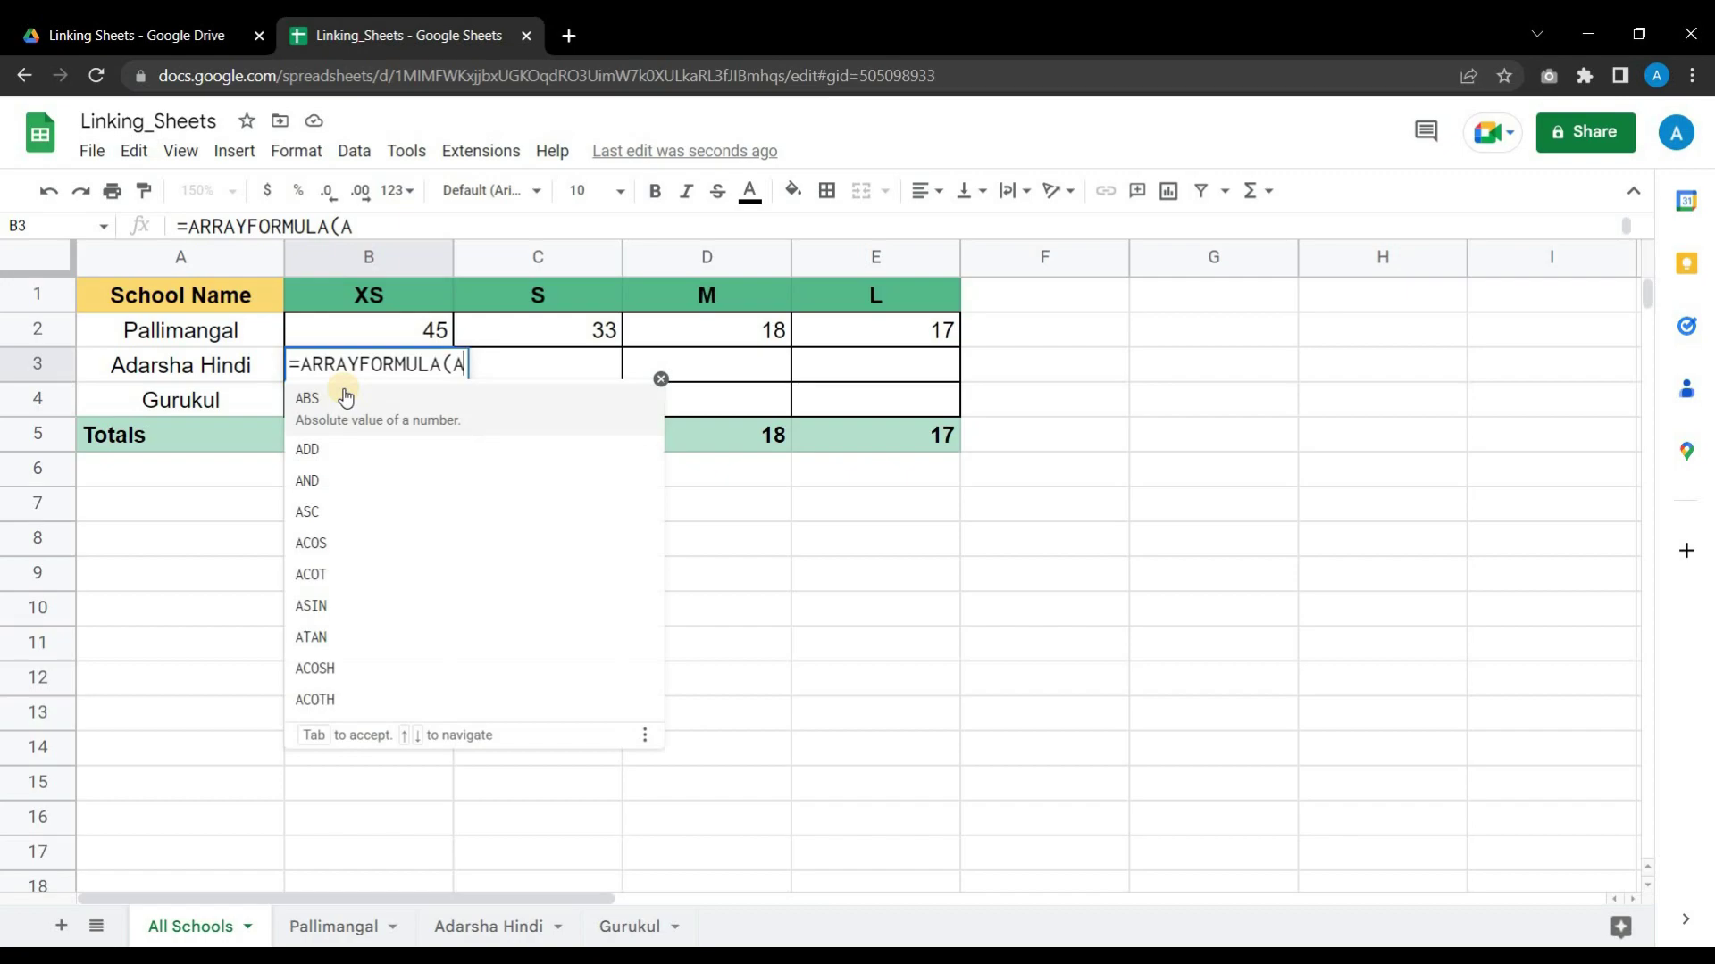
text(da)
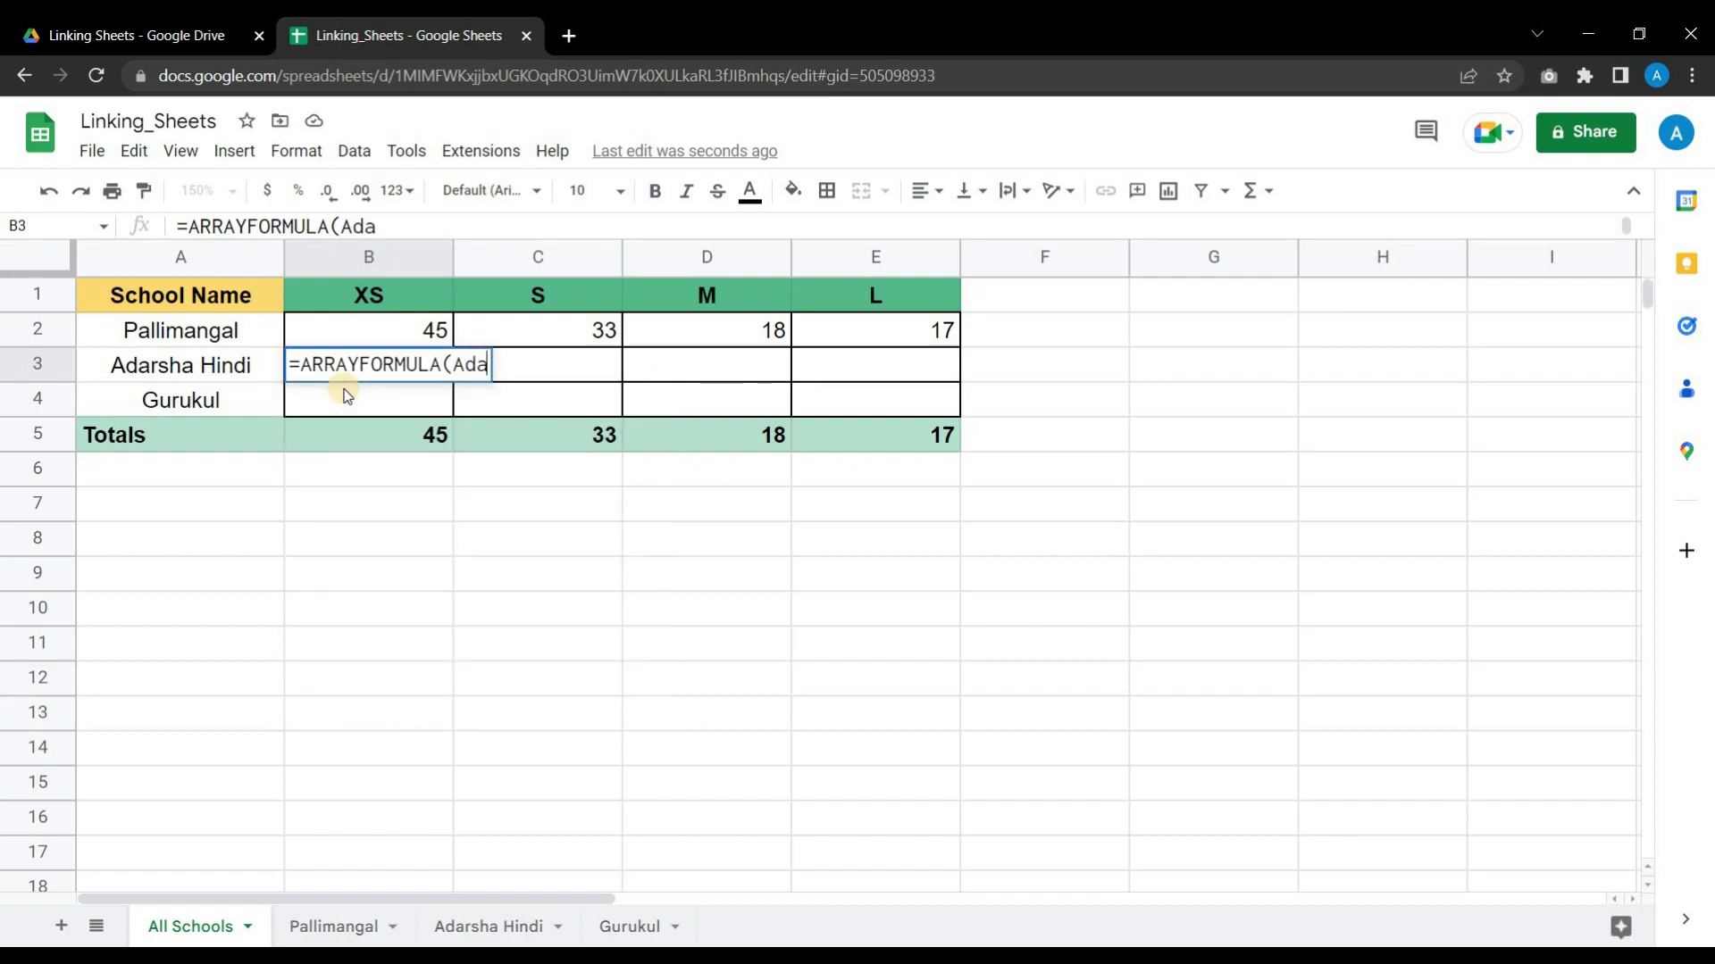
text(s)
key(BackSpace)
text(rsh)
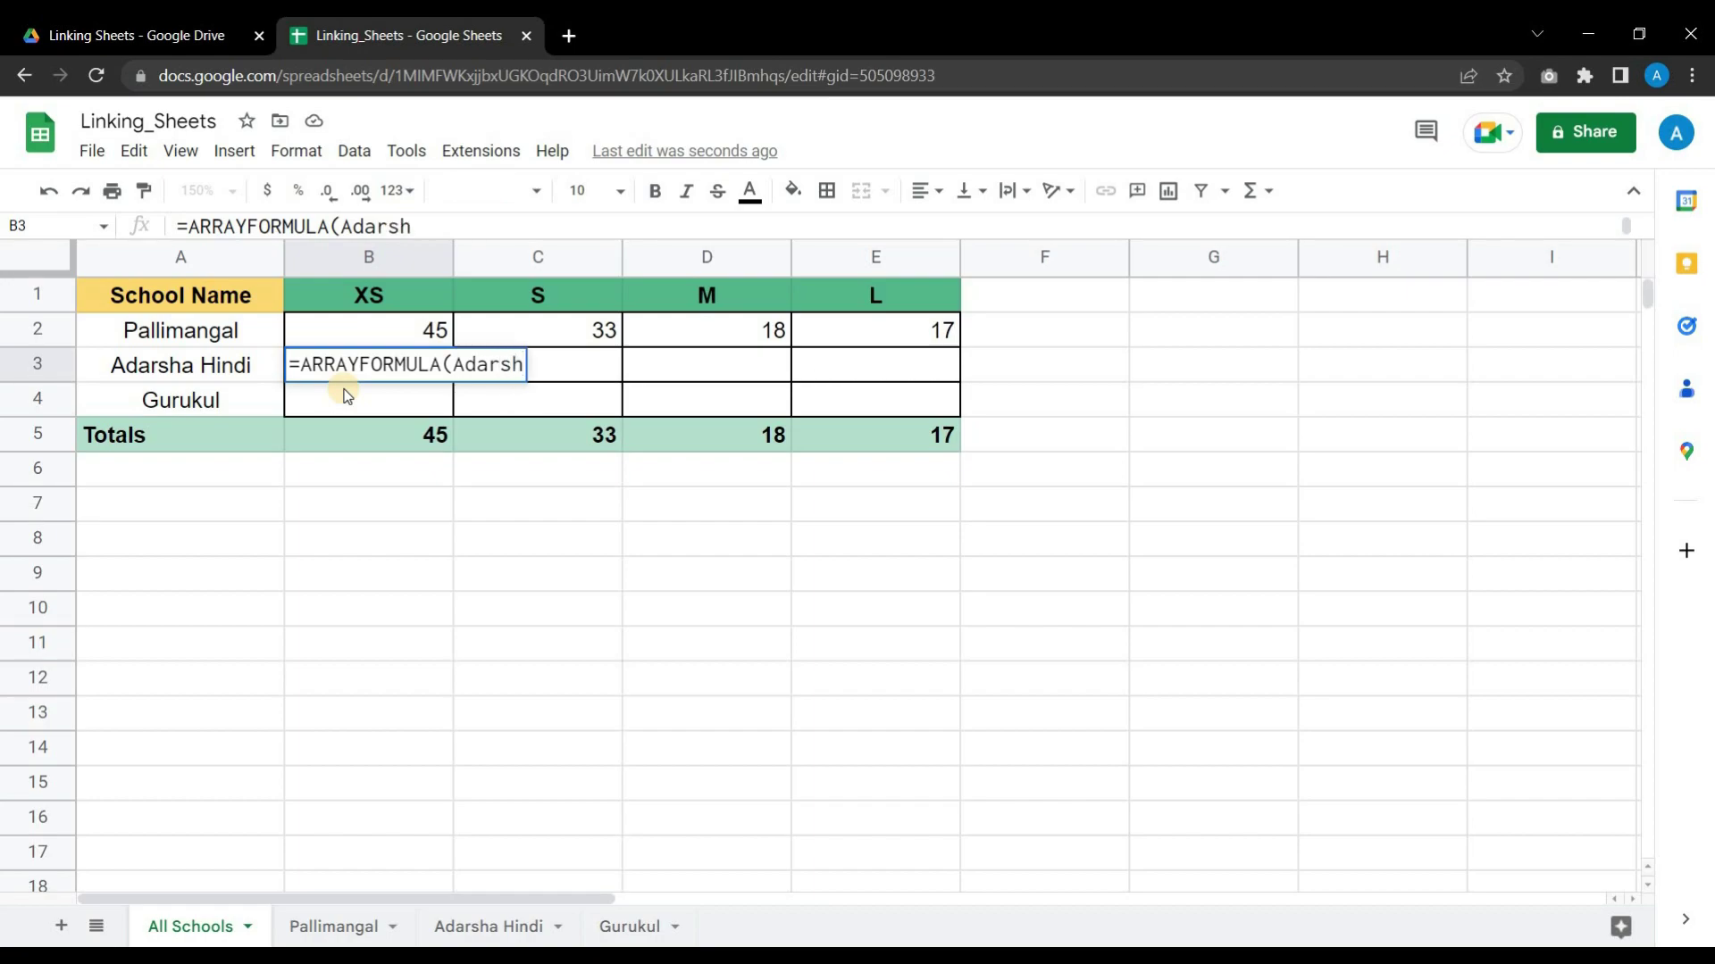
text(a )
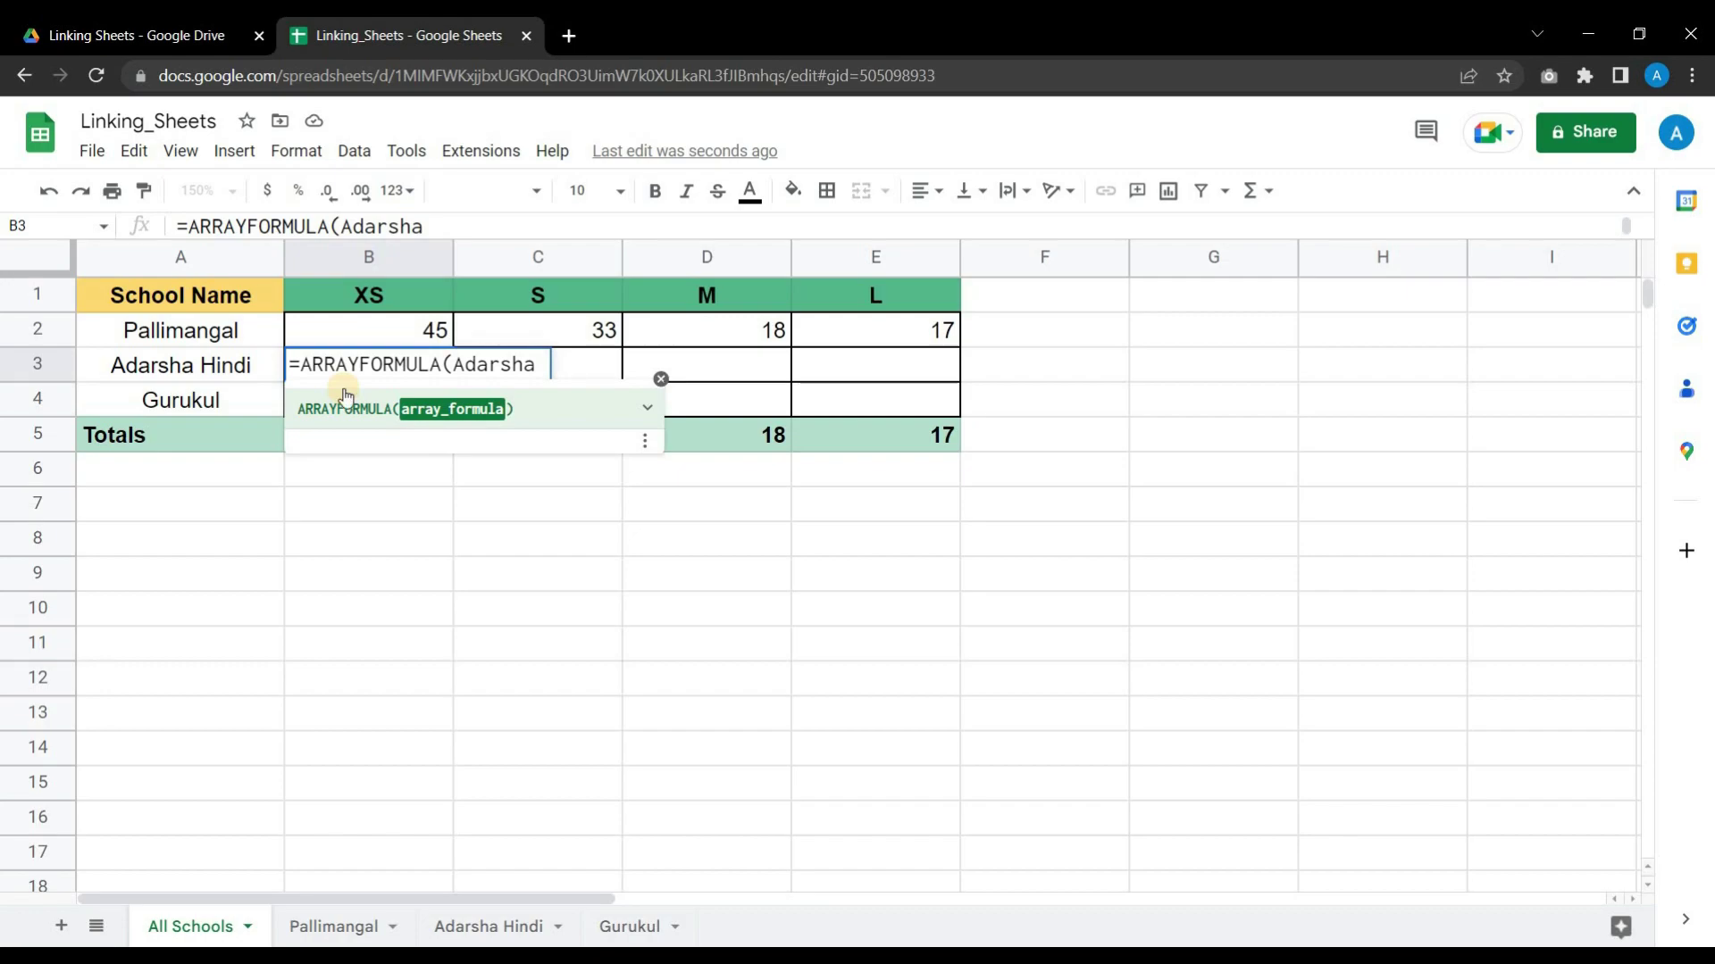
text(Hindi!)
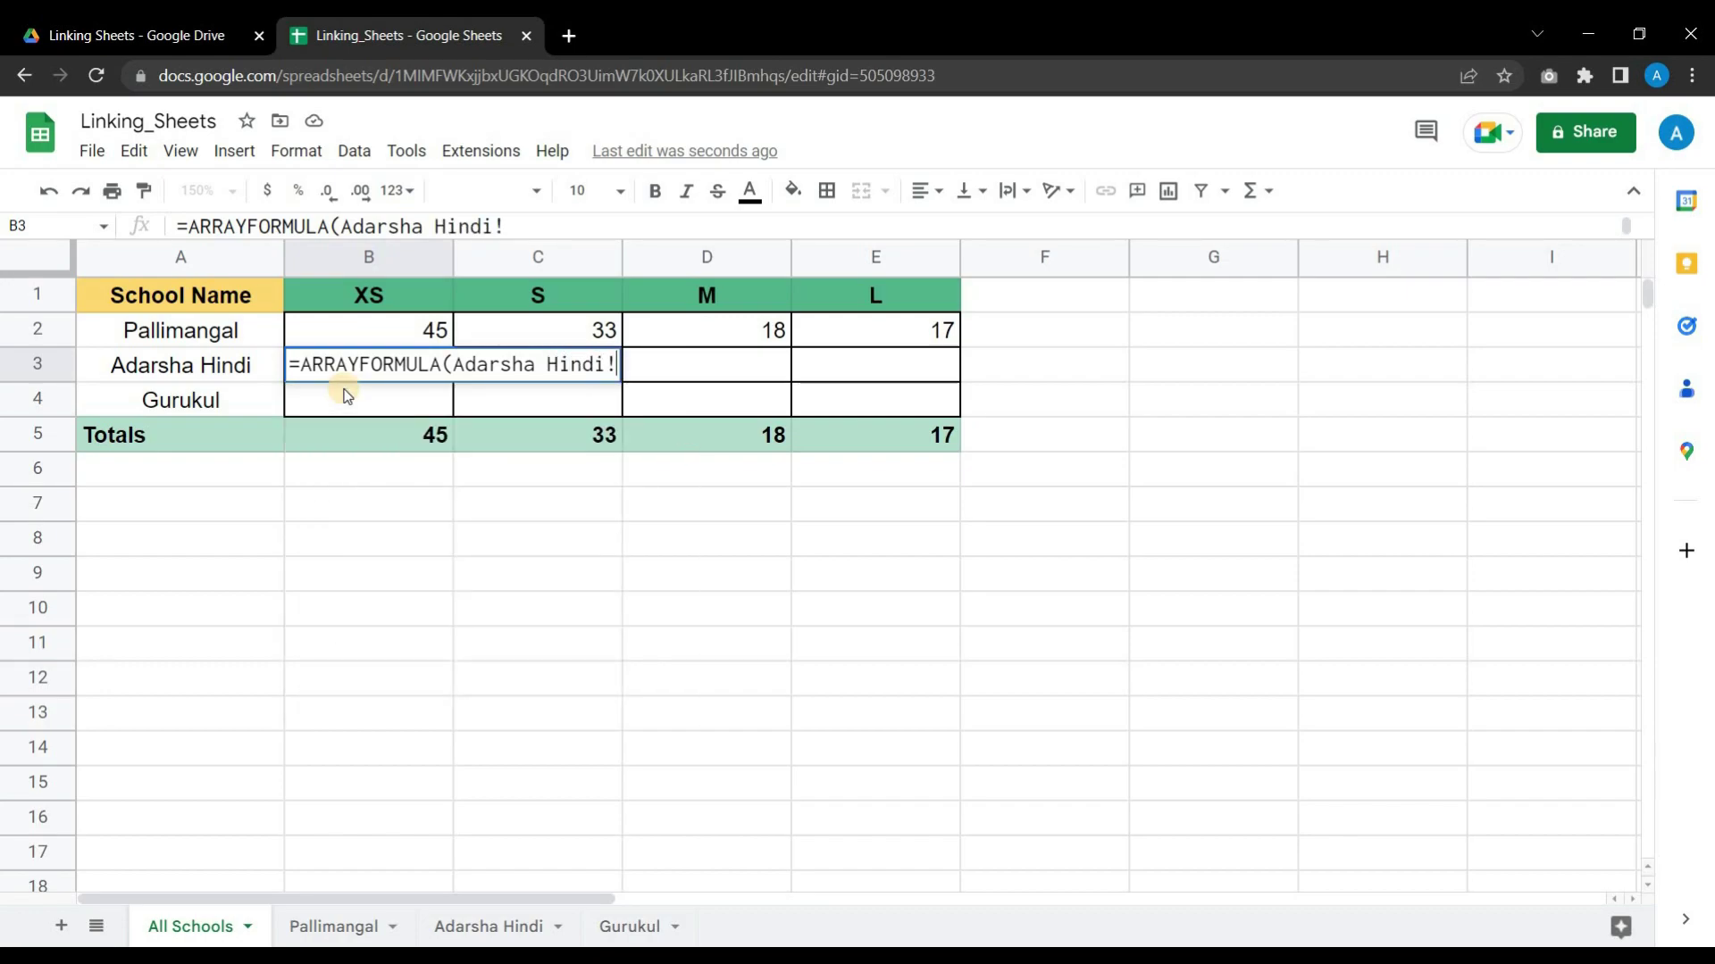
text(B5:)
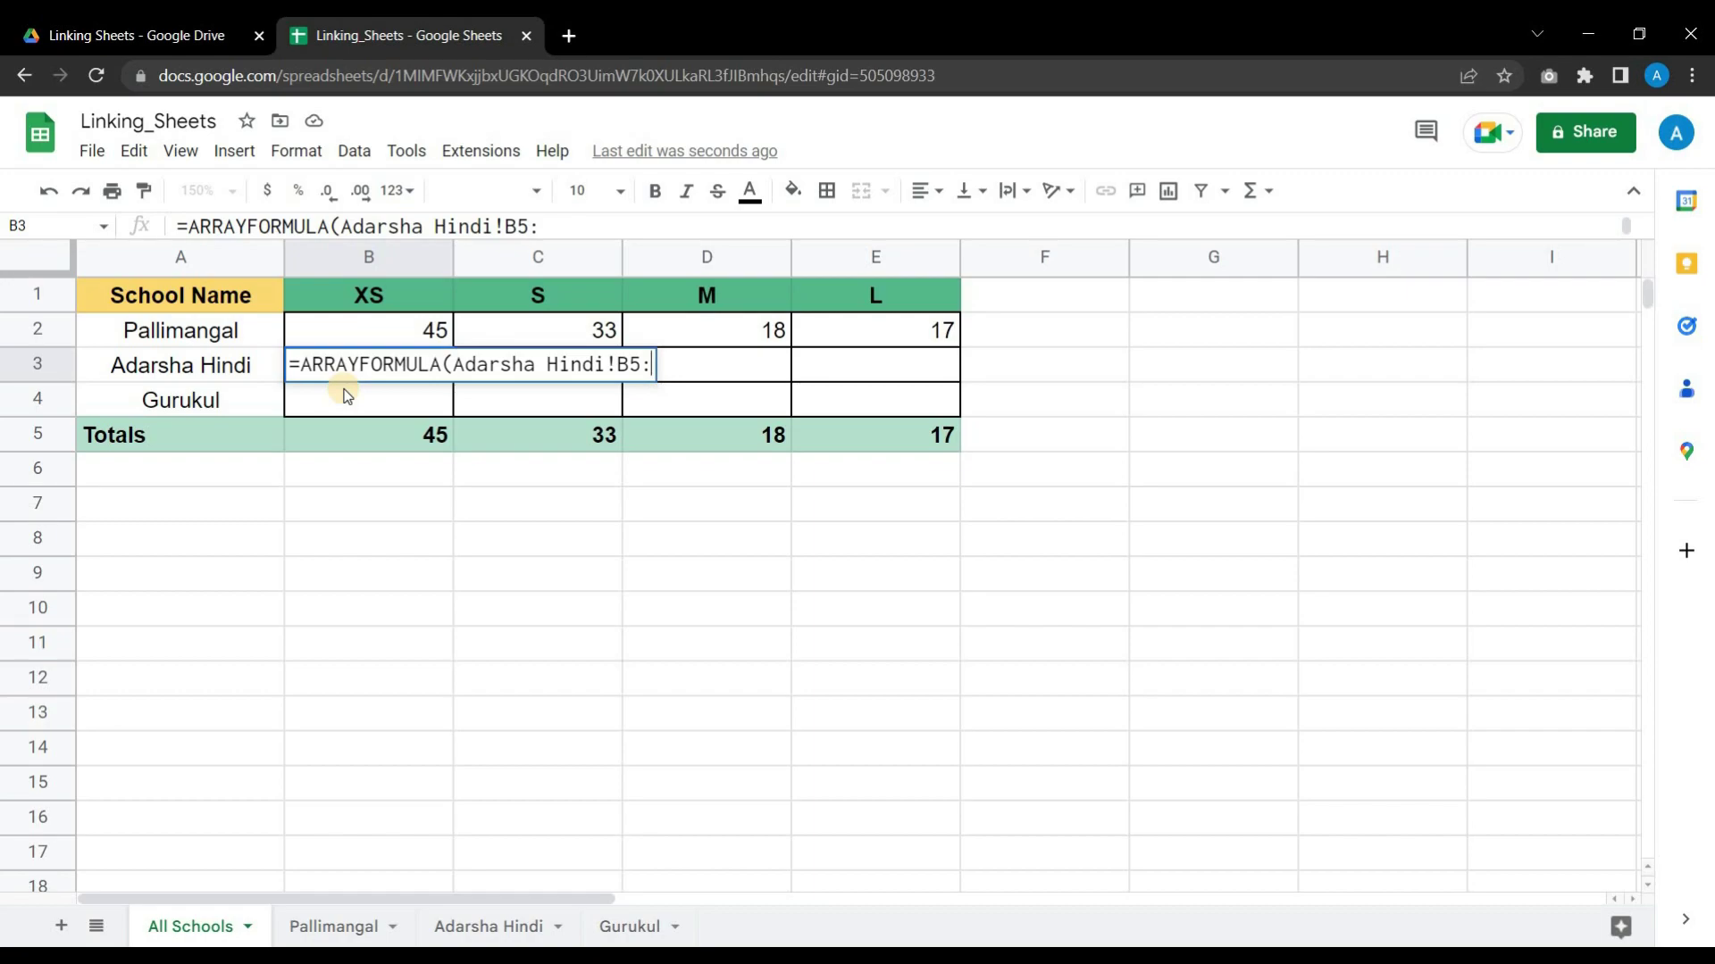
text(E5))
key(Return)
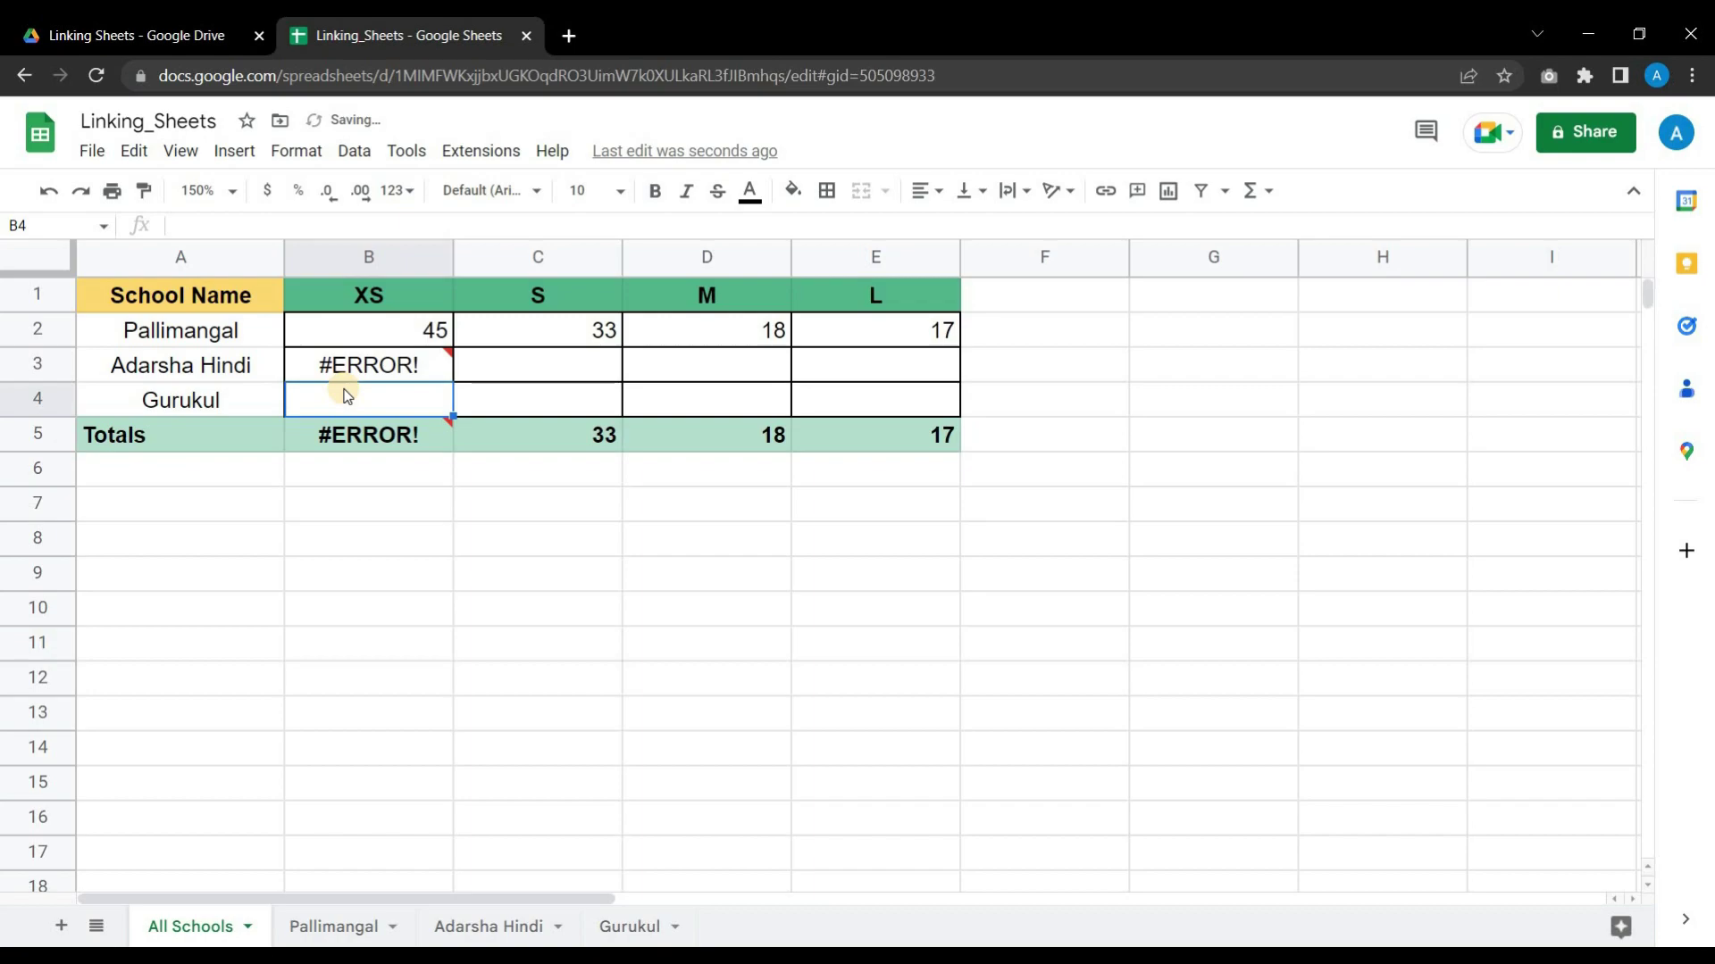
Fix B3 by quoting 'Adarsha Hindi' to show 18, 10, 15, 17, then view that sheet
double_click(369, 365)
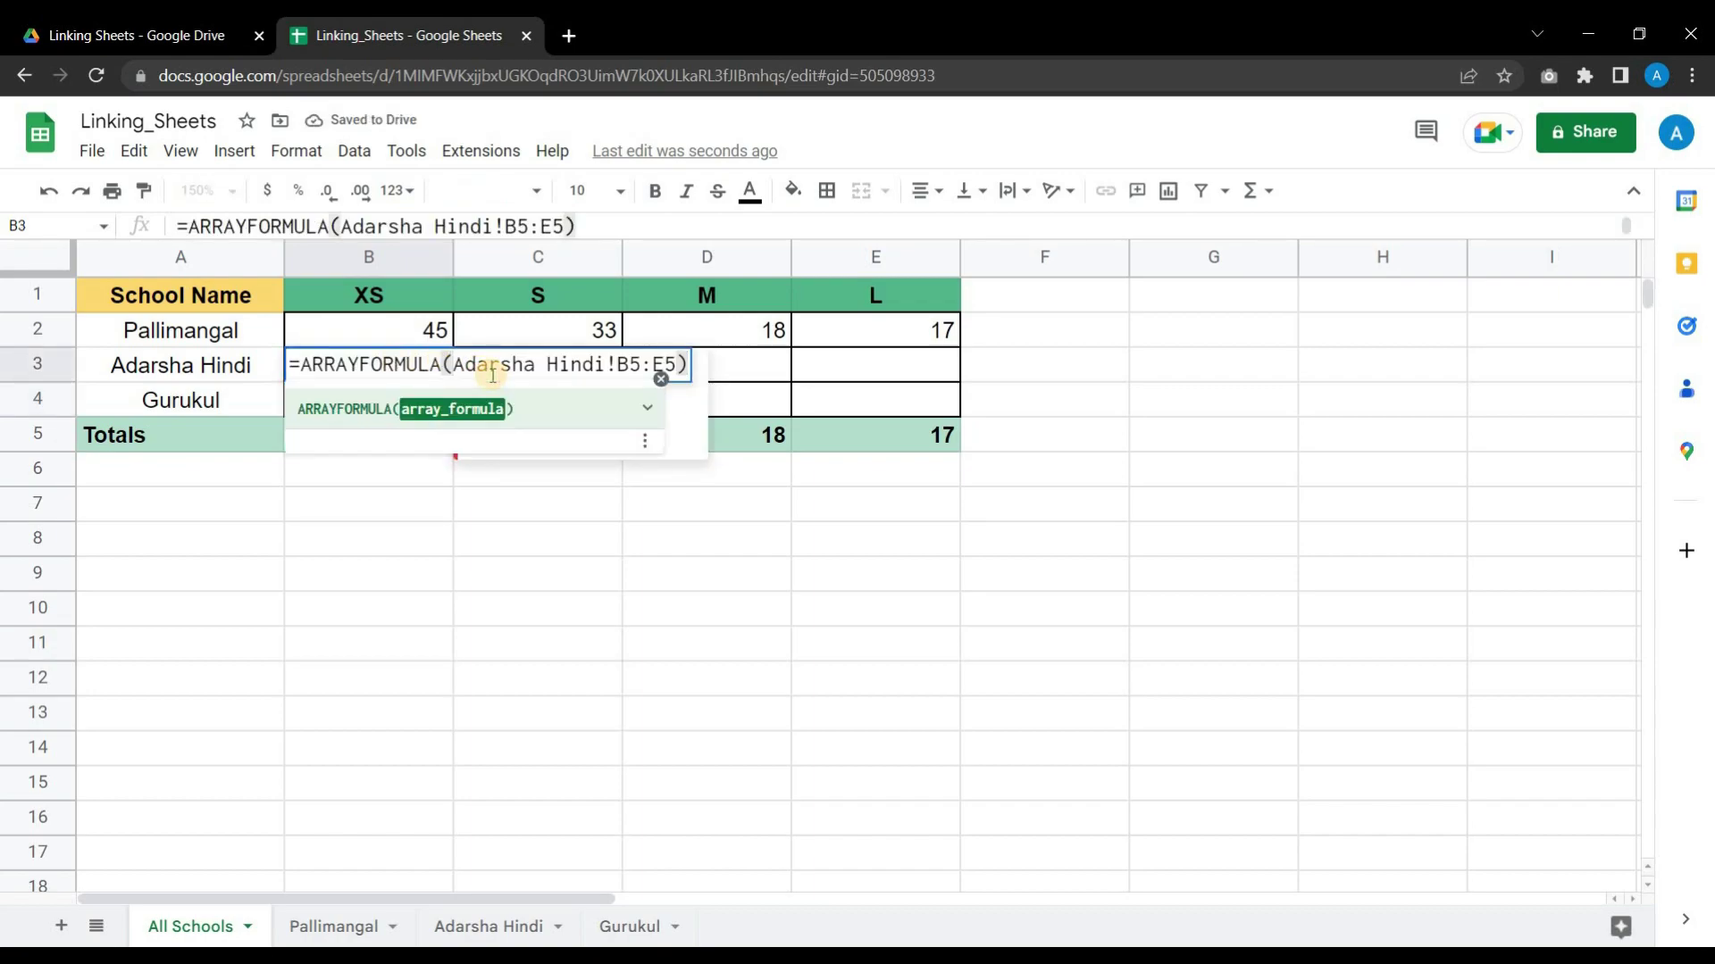
text(')
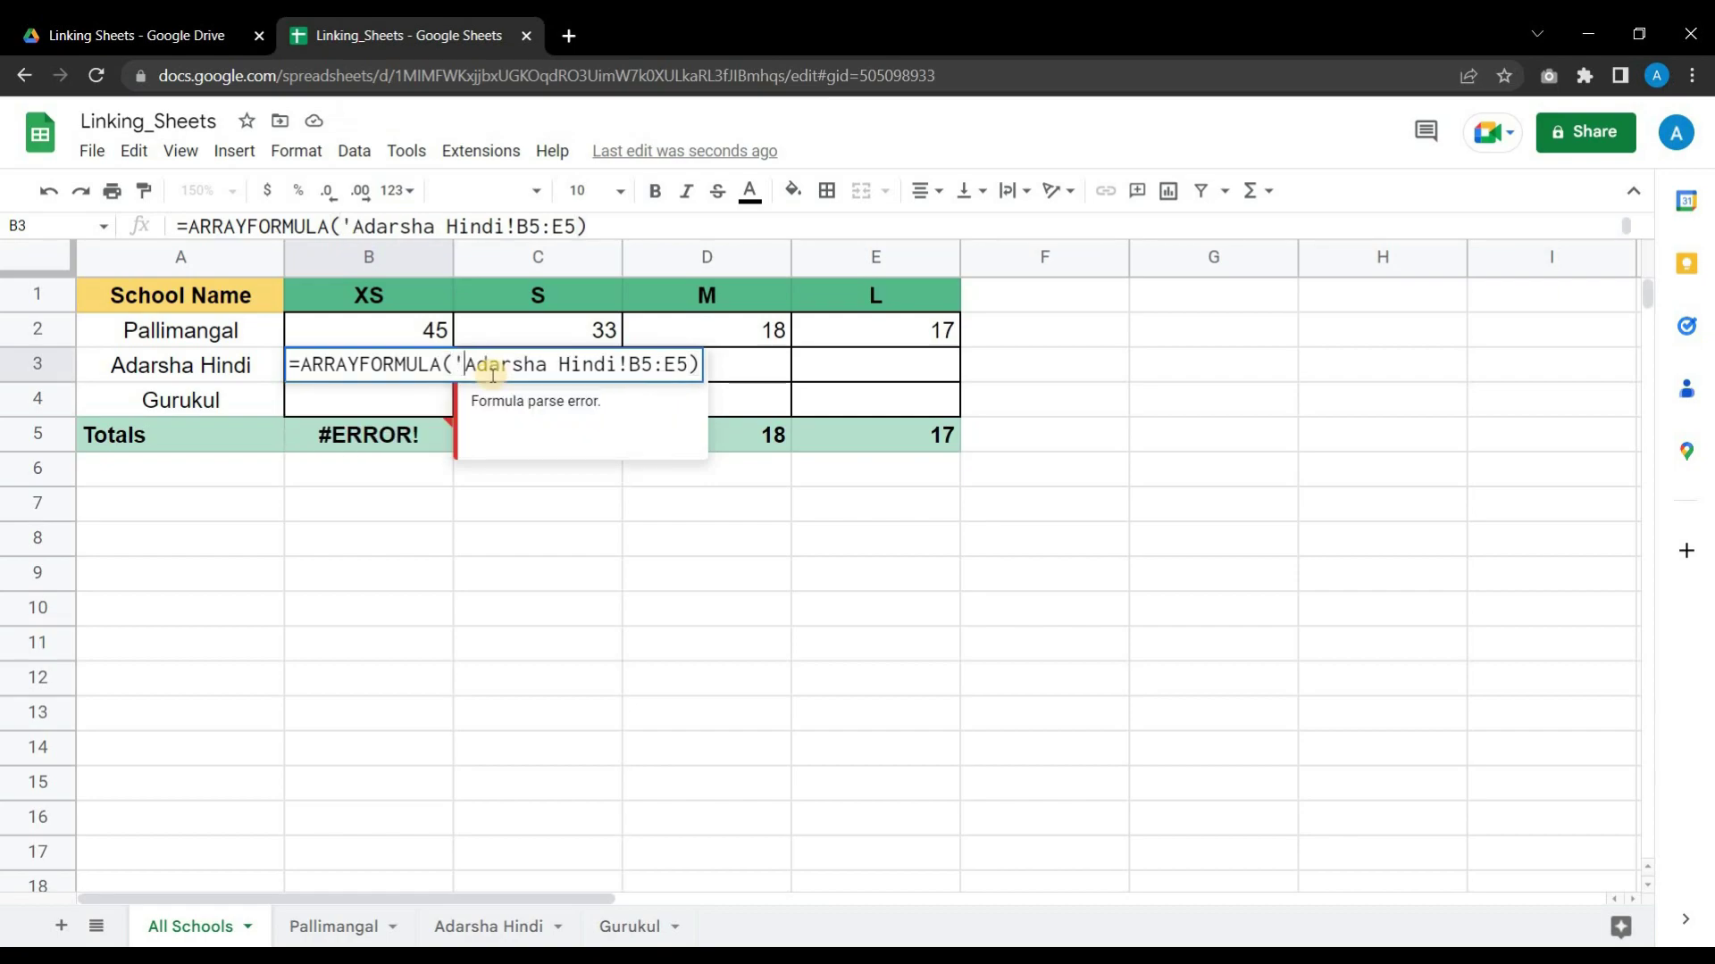
click(613, 366)
text(')
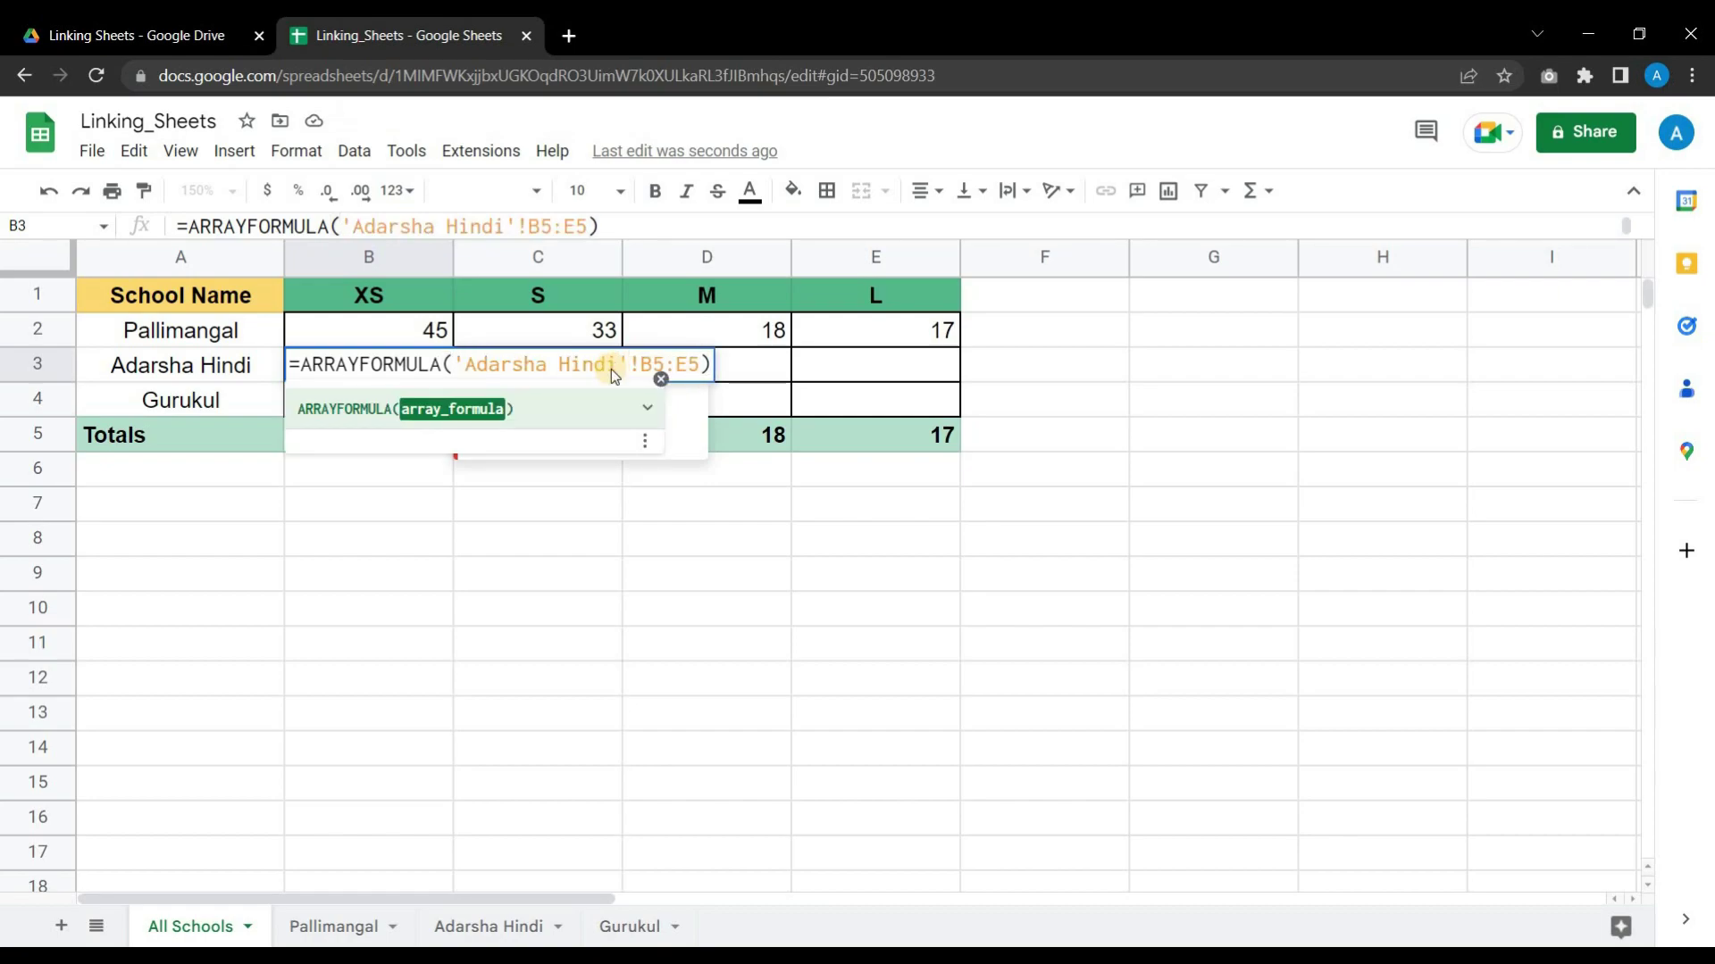
key(Return)
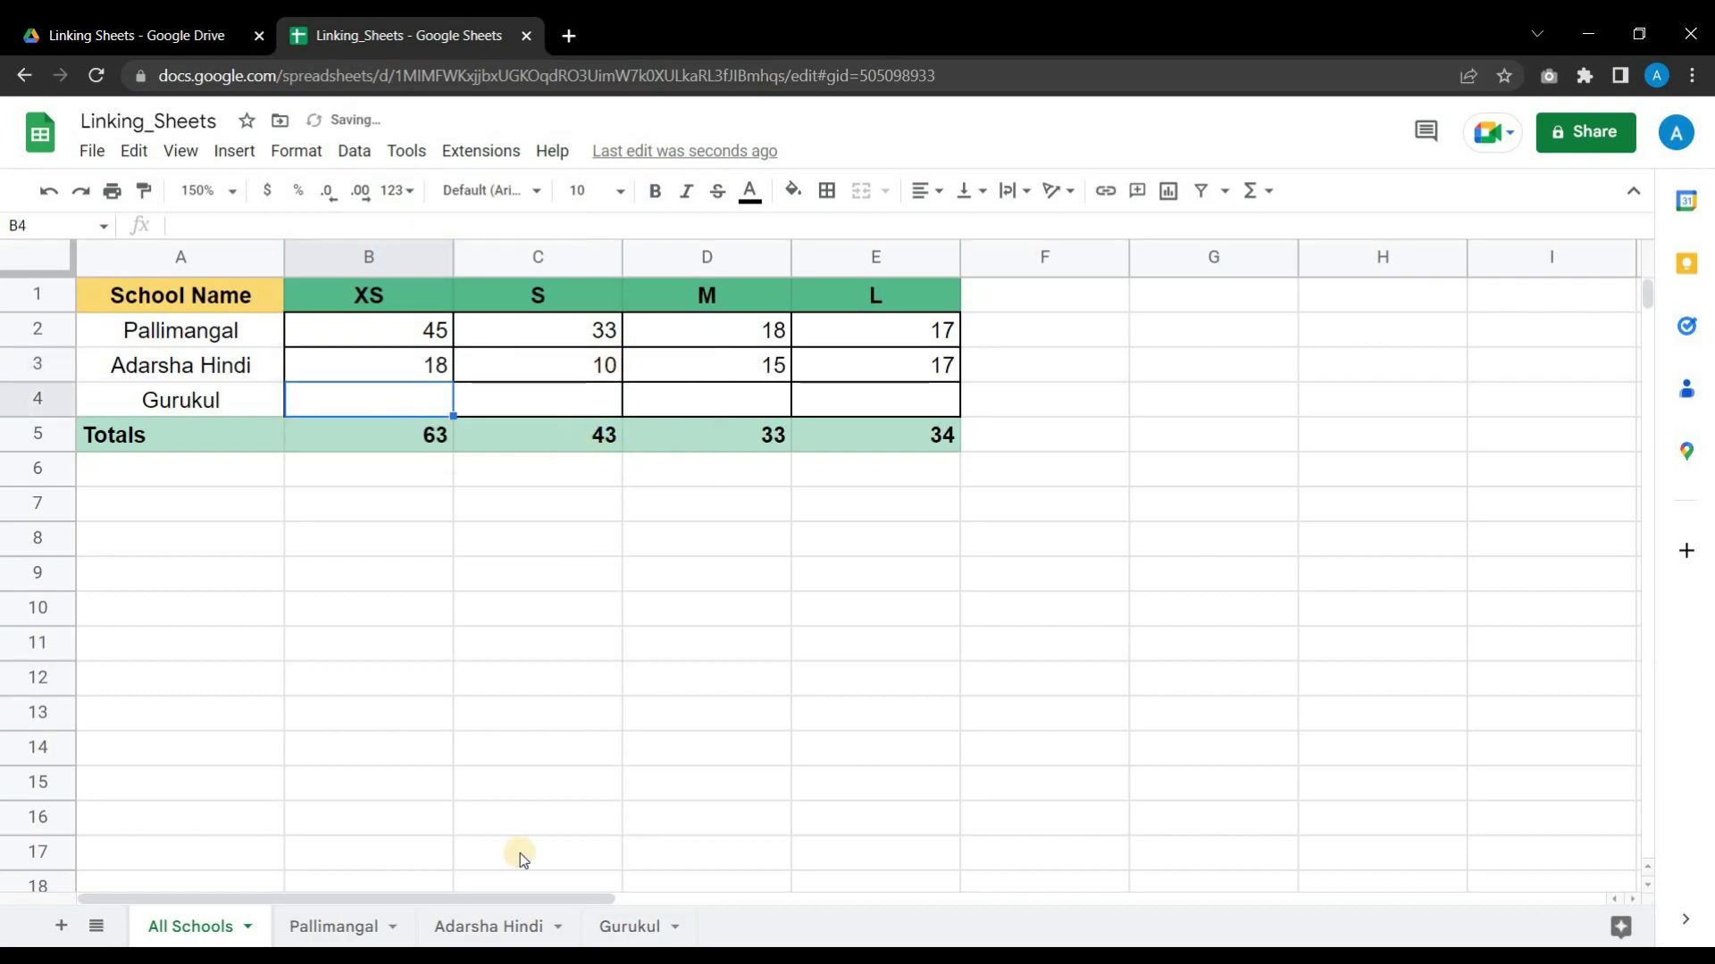
click(482, 927)
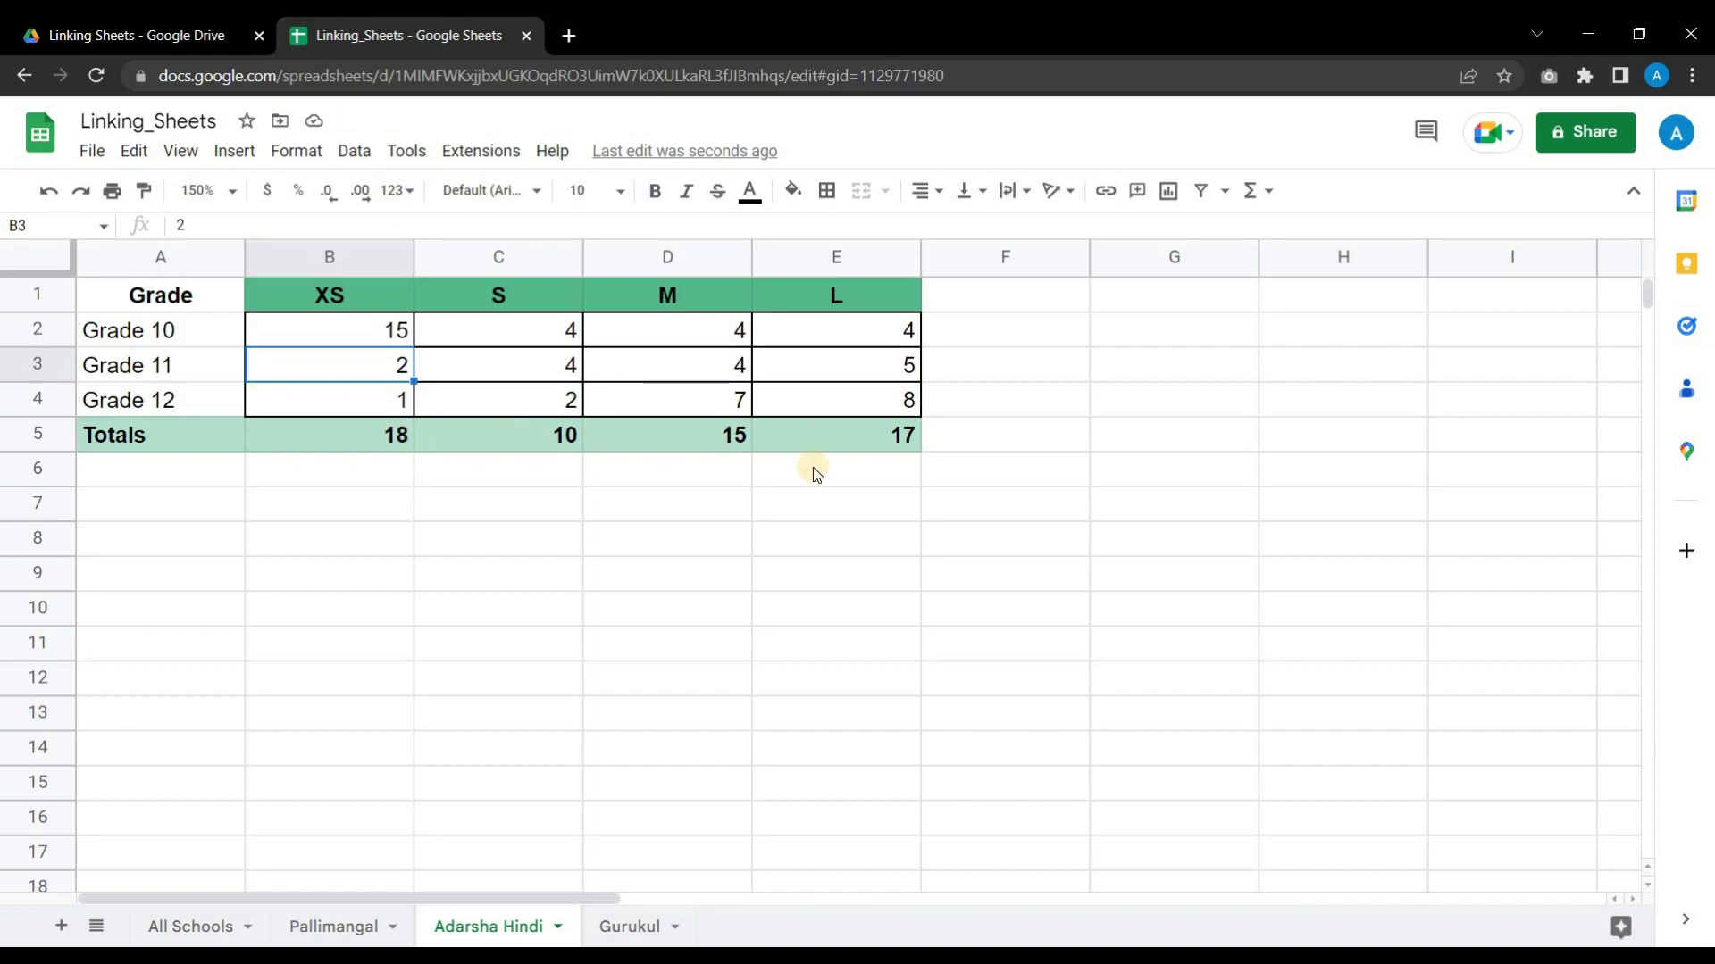
Return to All Schools, then switch to the separate Pallimangal spreadsheet's browser tab
click(217, 927)
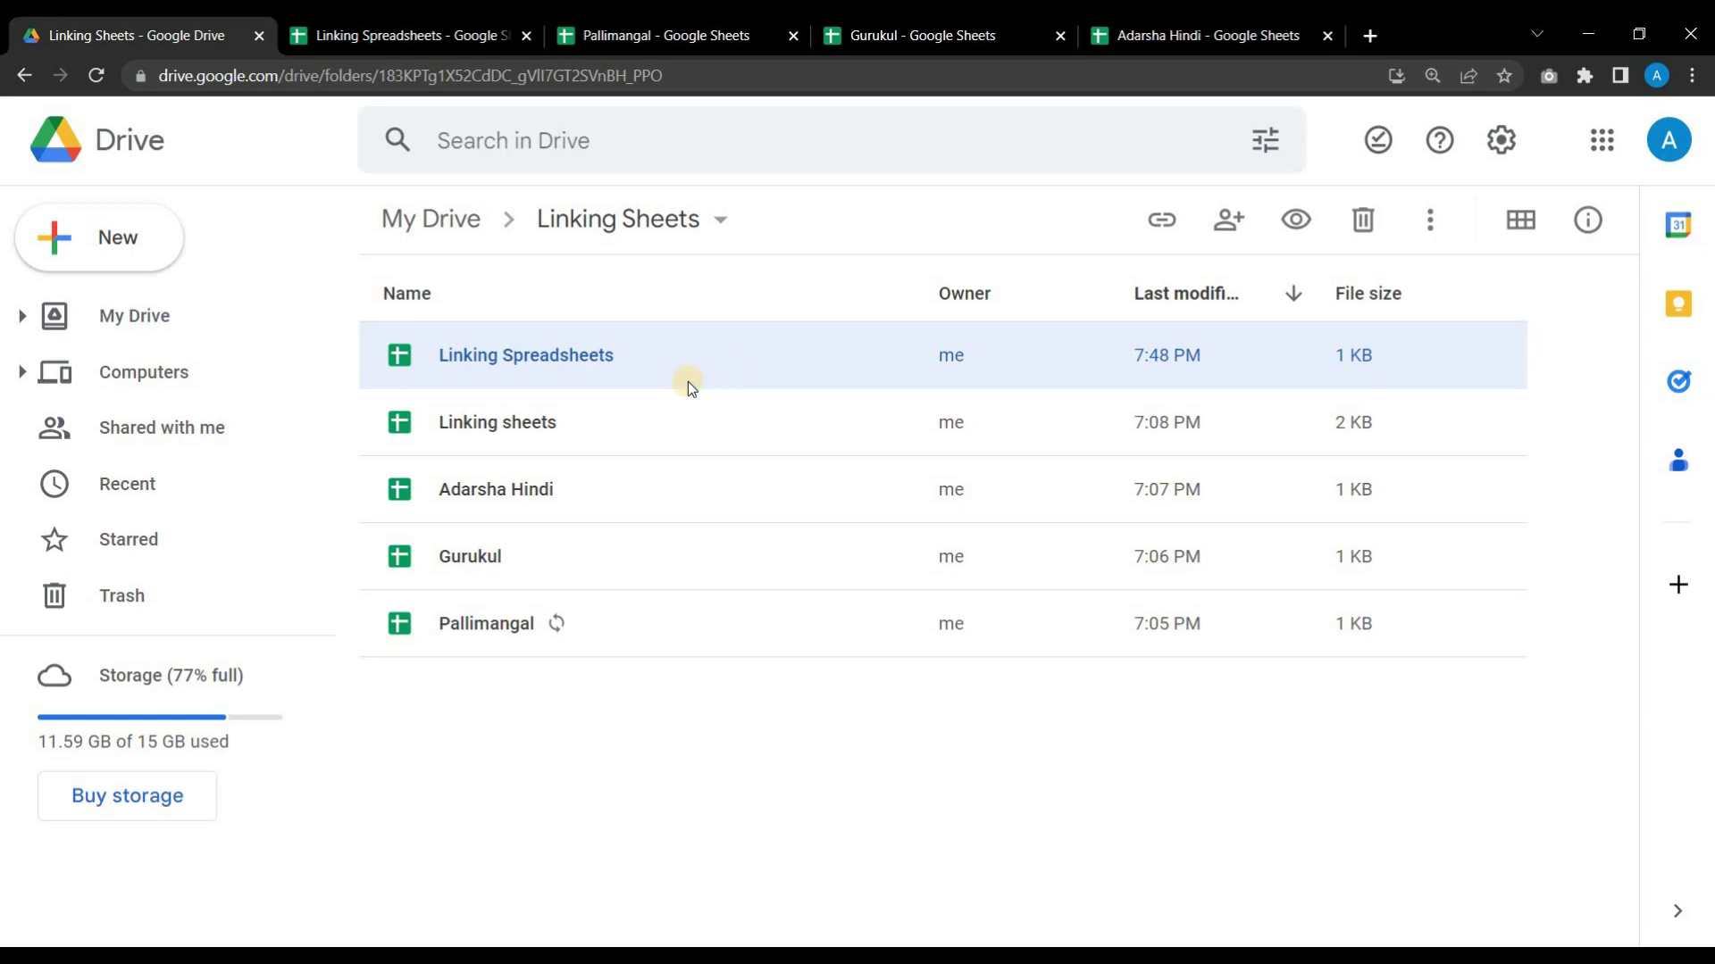
click(708, 33)
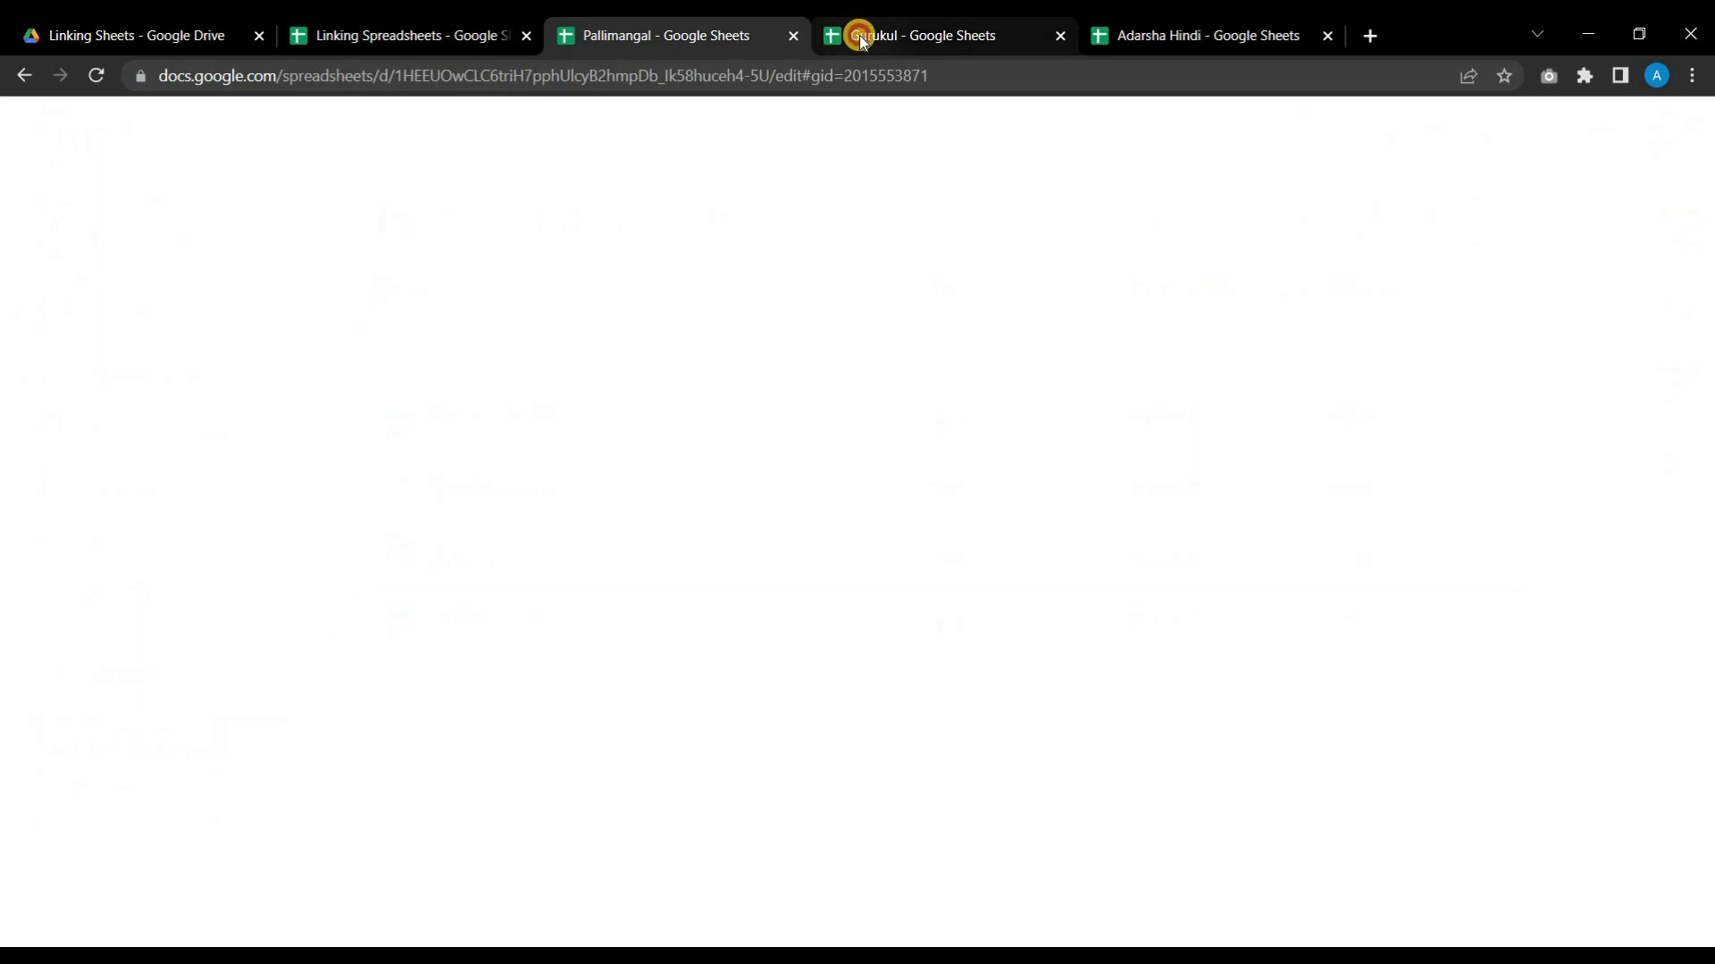
Look over the Gurukul and Linking Spreadsheets files, then return to Pallimangal's Sales sheet (12, 17, 12, 12)
click(859, 35)
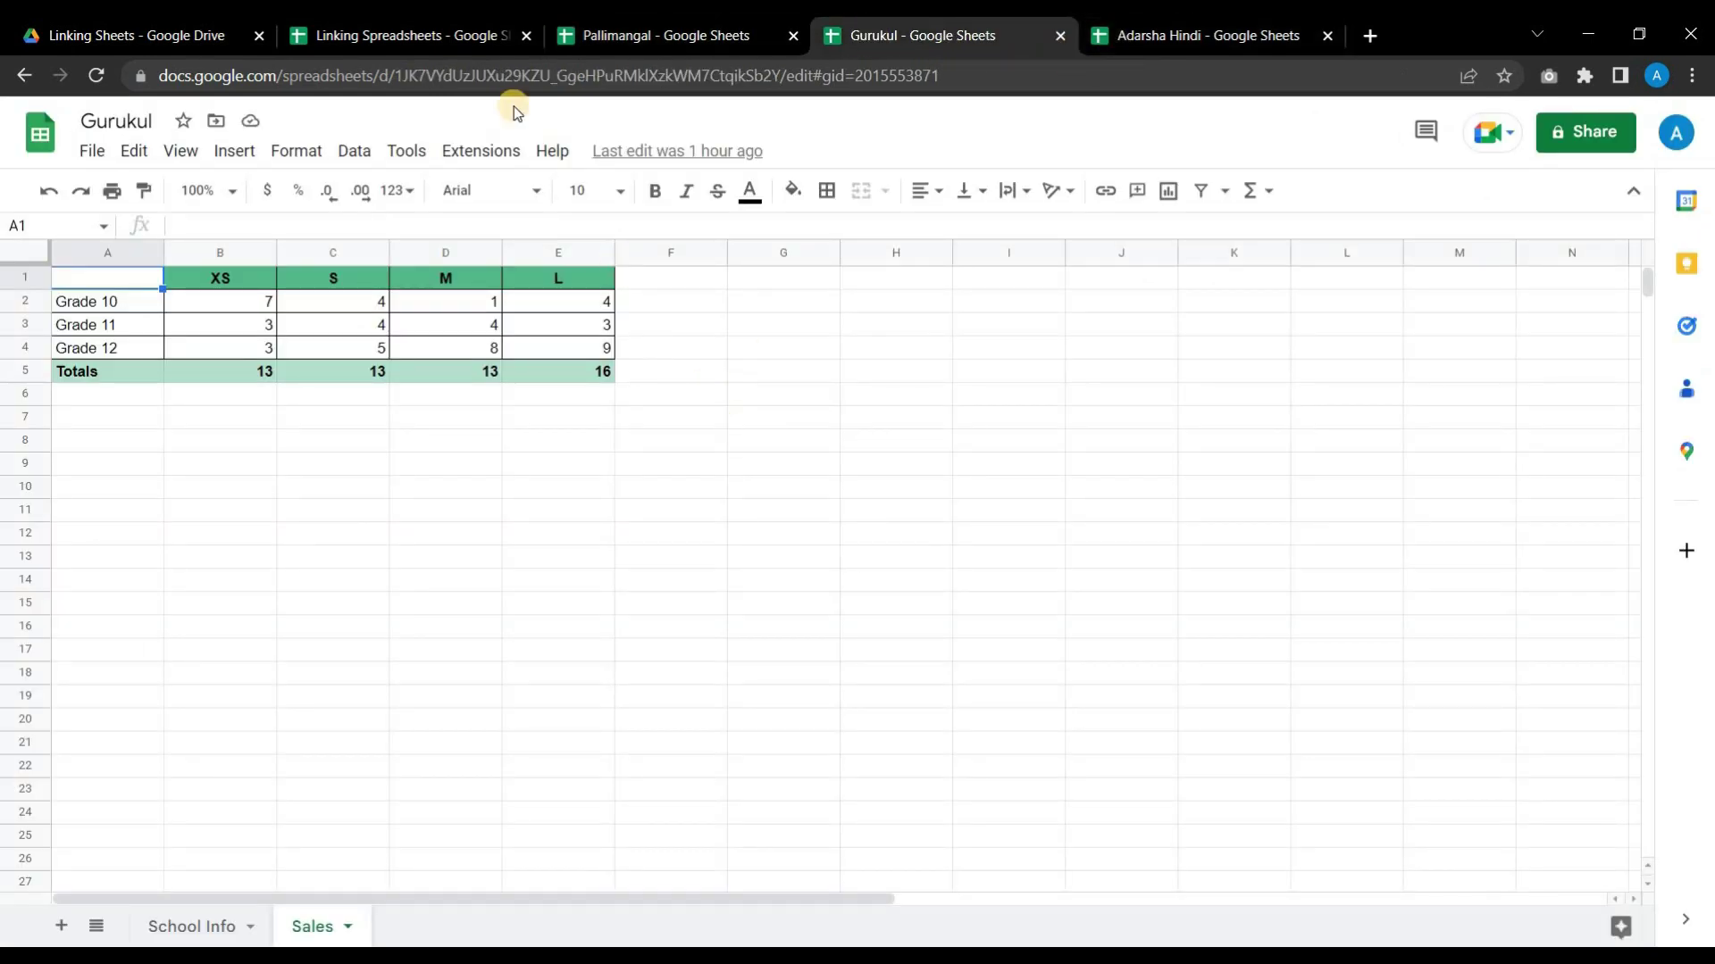
mouse_move(464, 42)
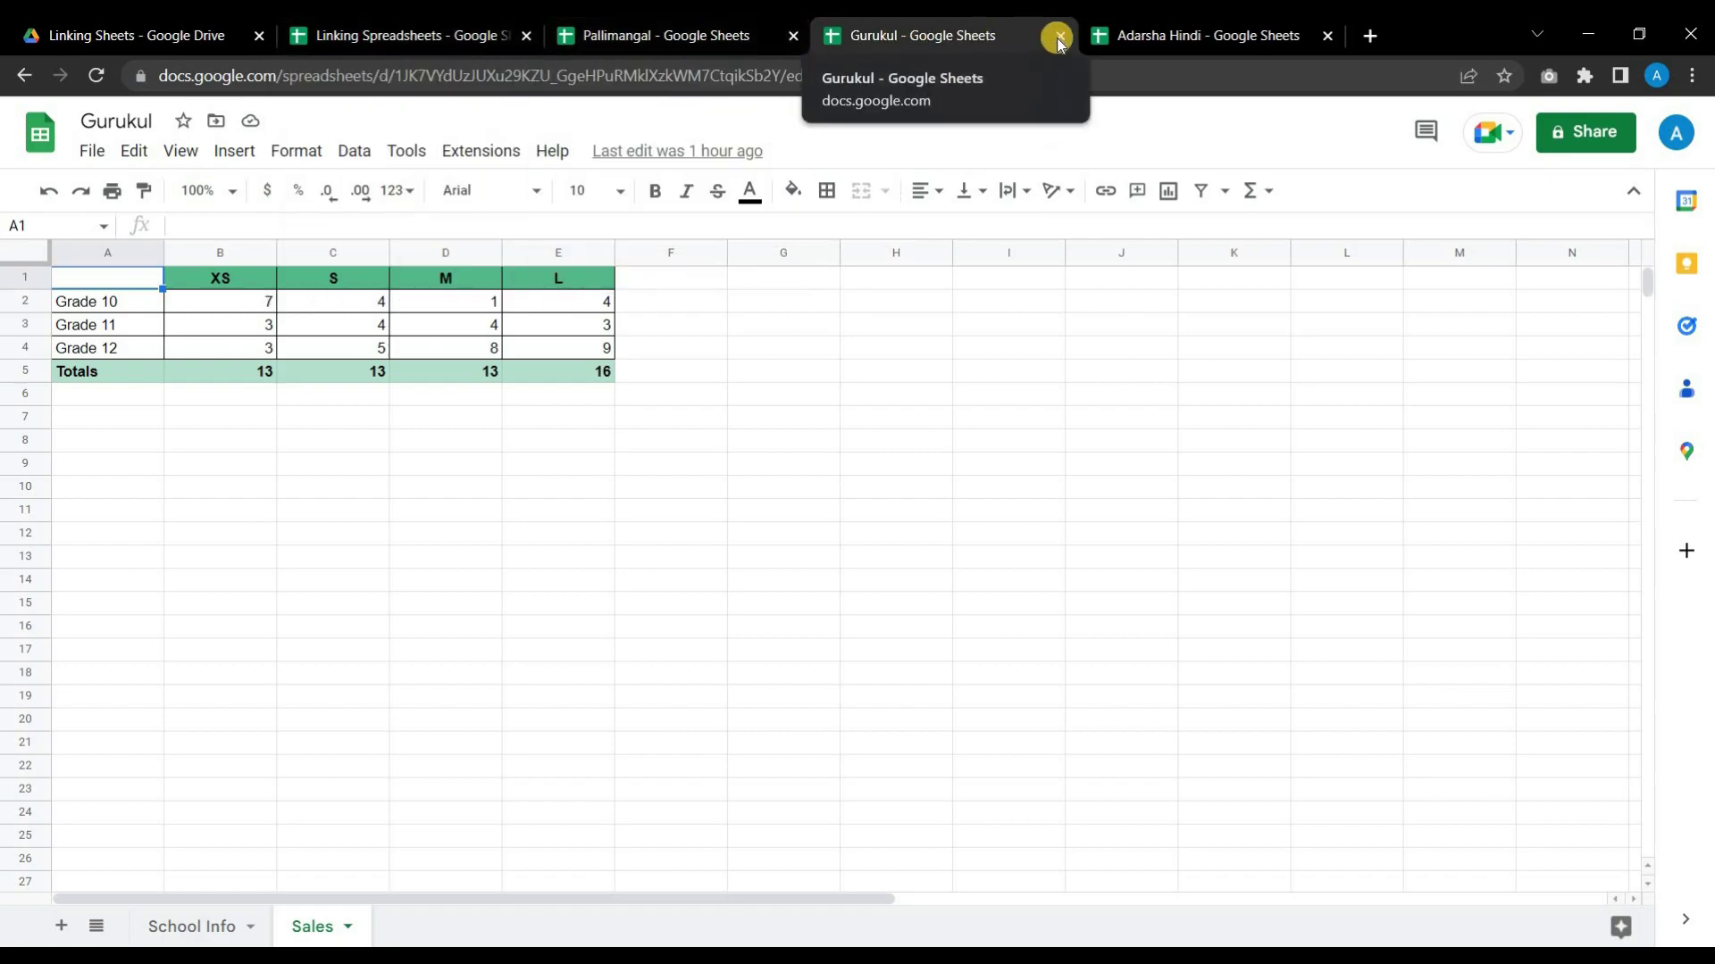
click(469, 35)
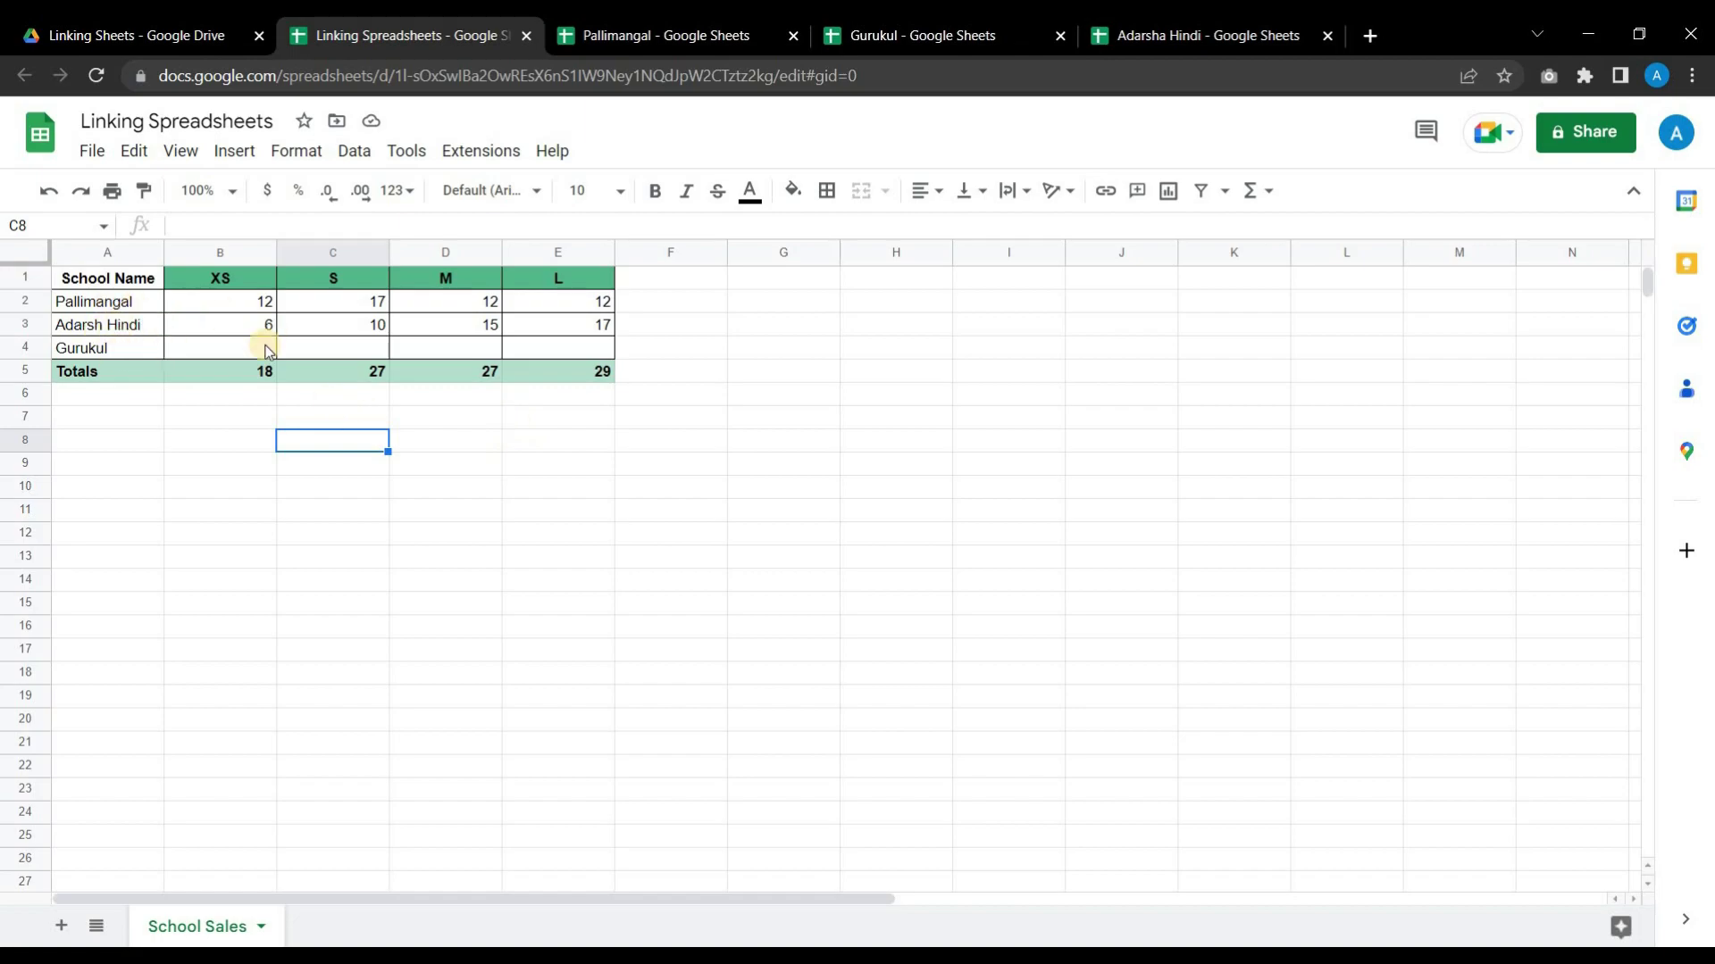
click(643, 35)
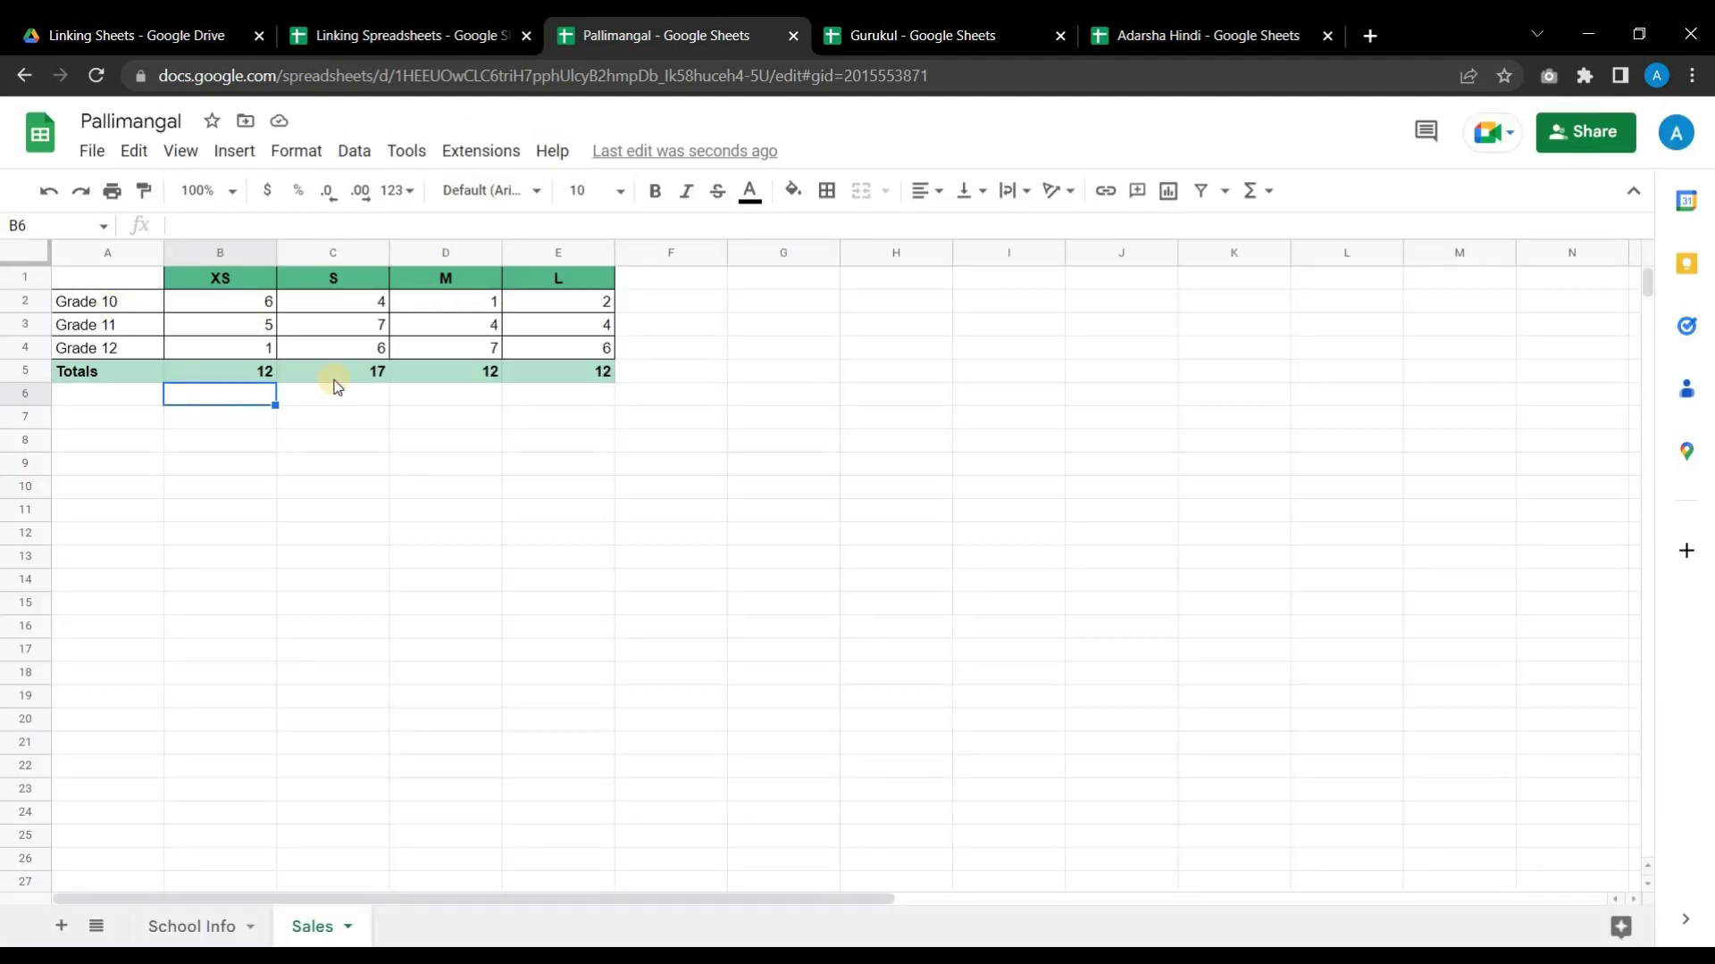
Set Pallimangal's Grade 11 XS to 10, check School Sales shows 17, then clear B2:E3
click(259, 333)
text(10)
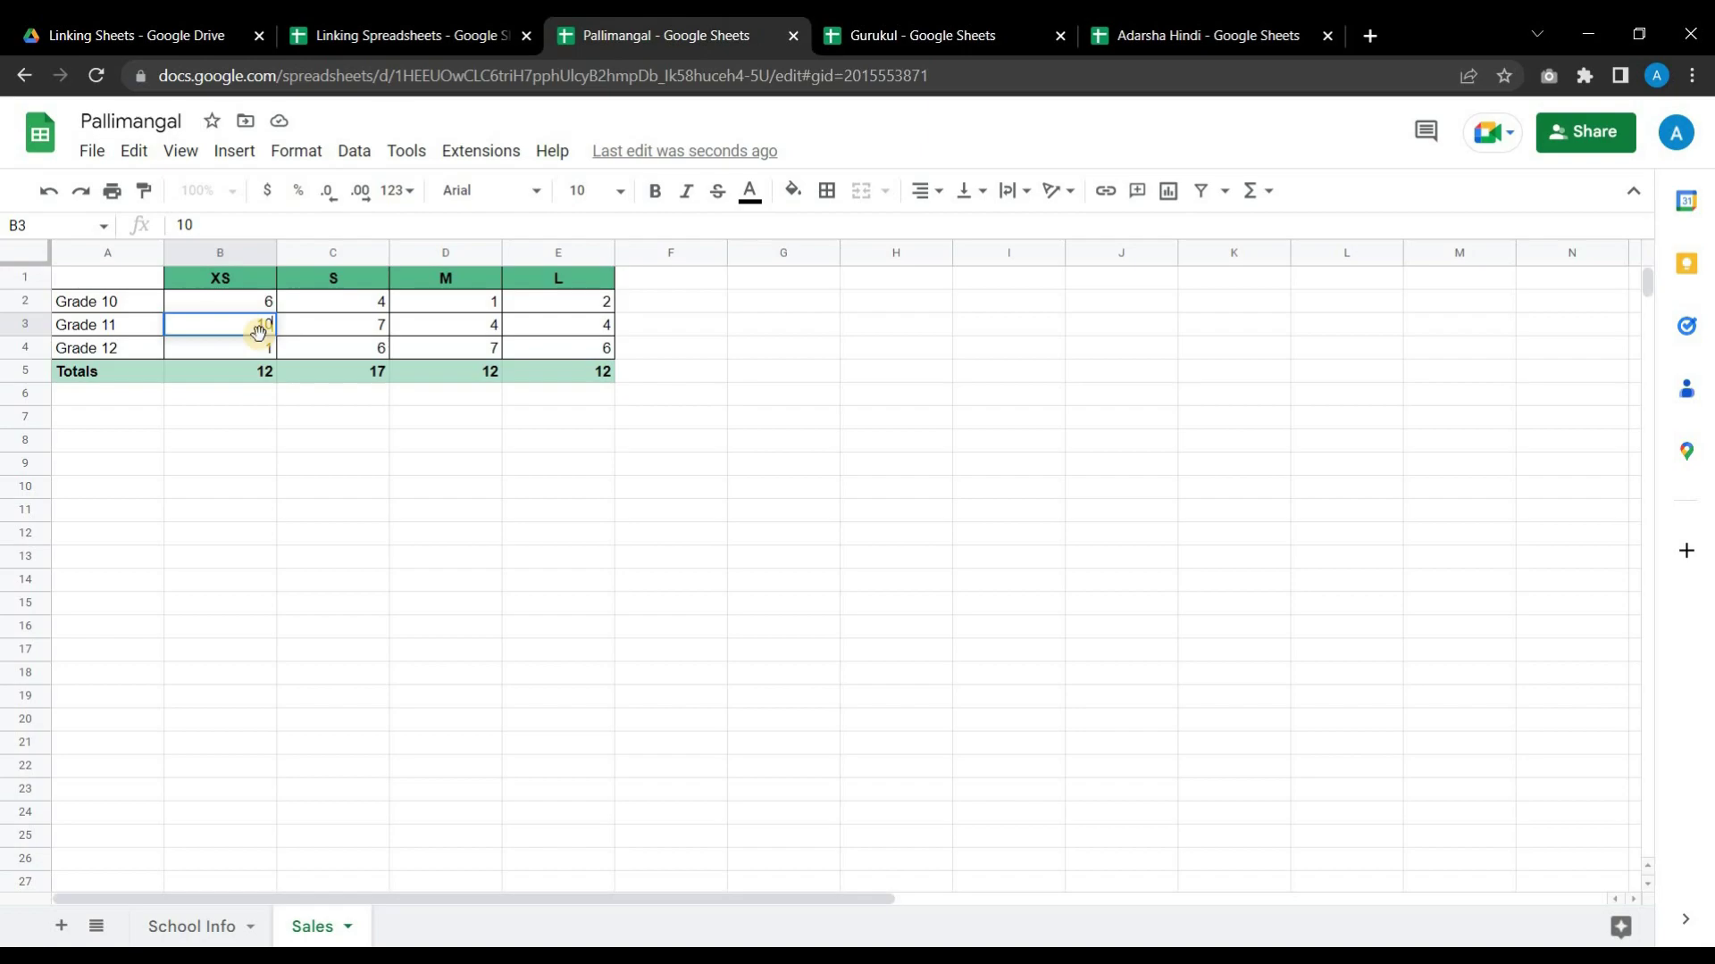
key(Return)
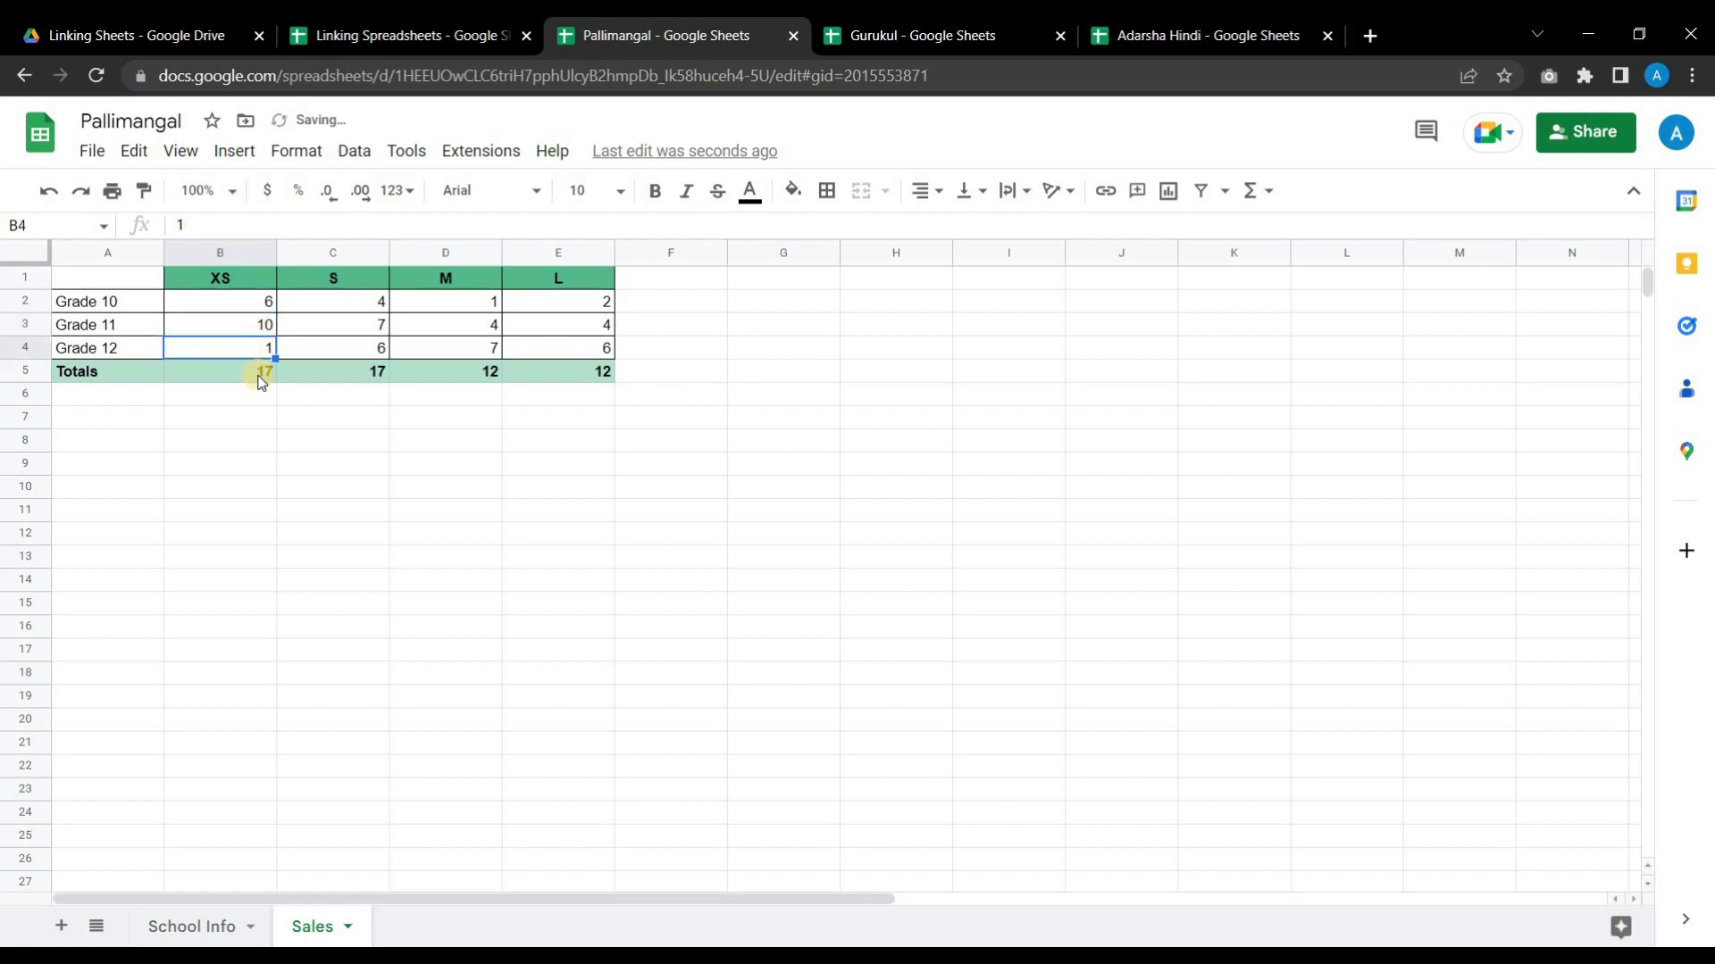
click(437, 35)
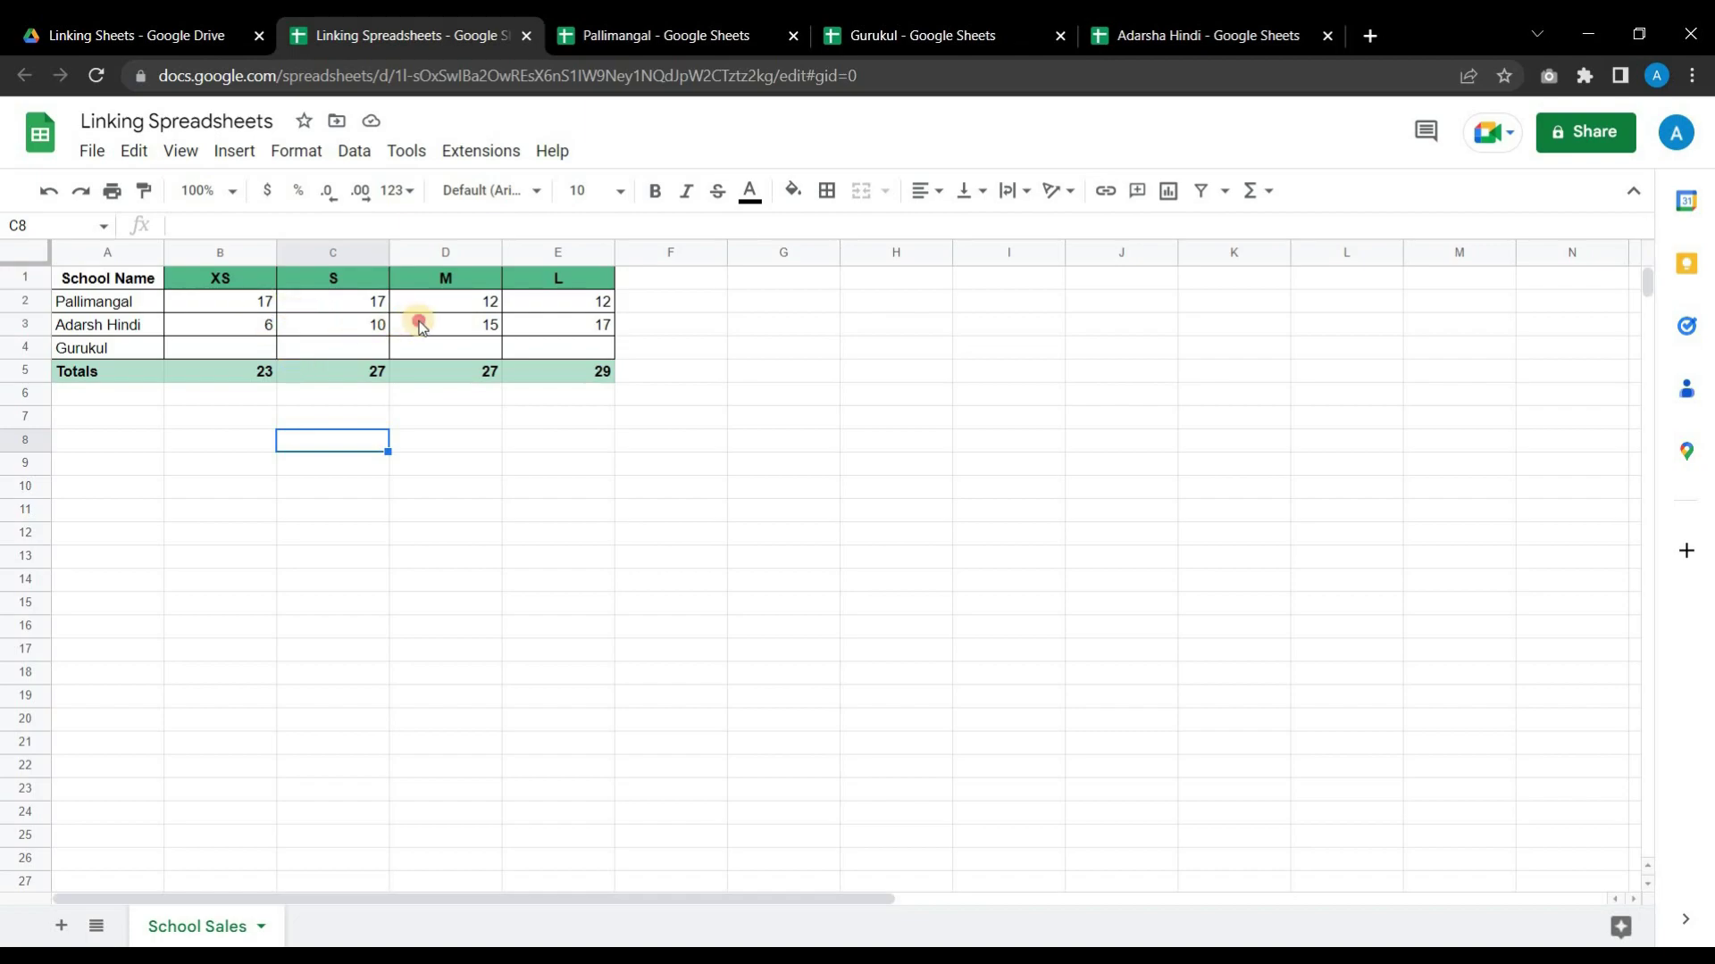
drag(223, 301, 576, 323)
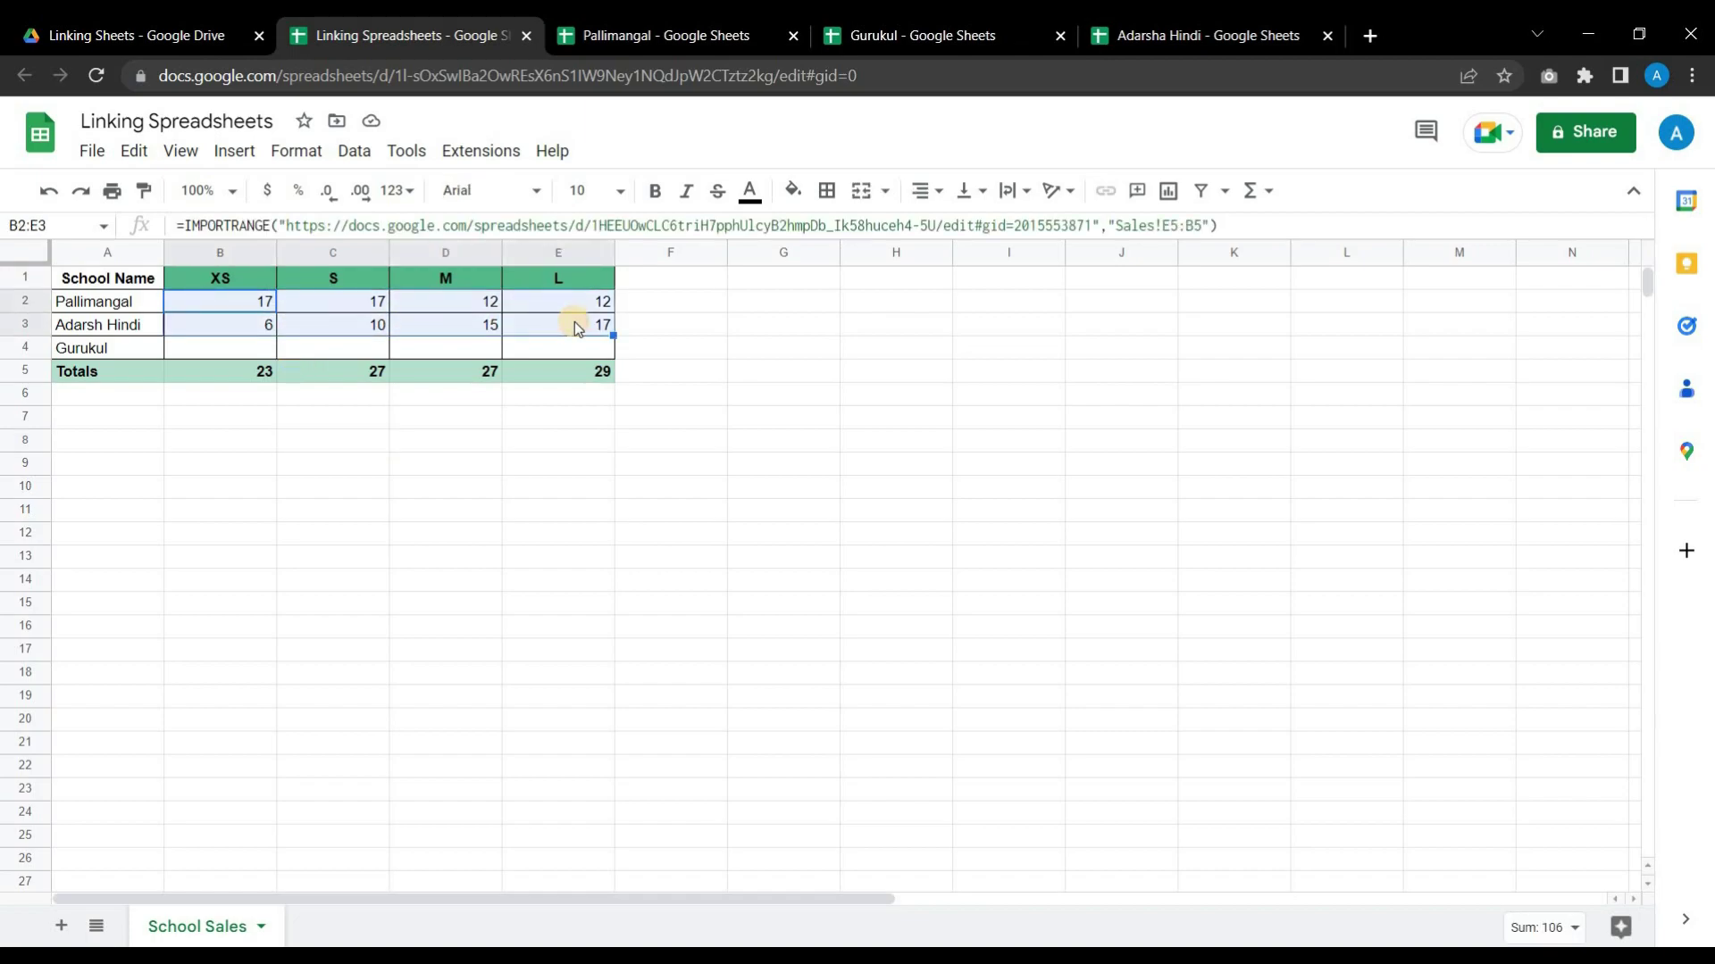
key(Delete)
Start an =IMPORTRANGE( formula in School Sales cell B2
click(720, 329)
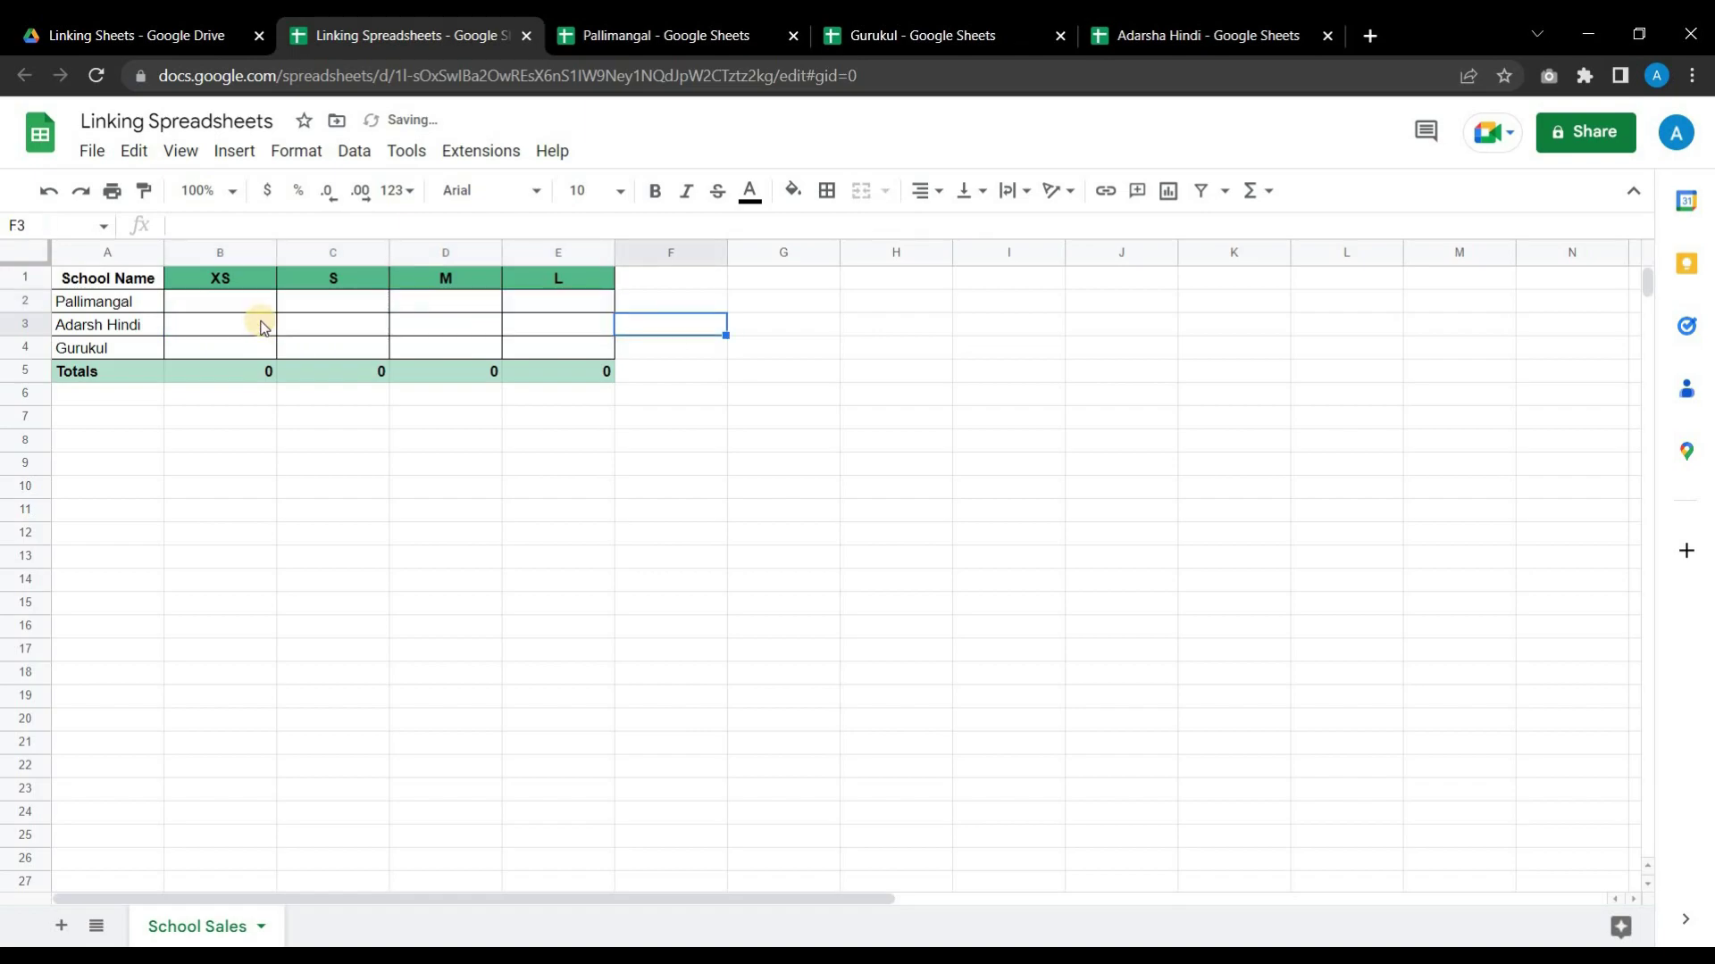
click(263, 311)
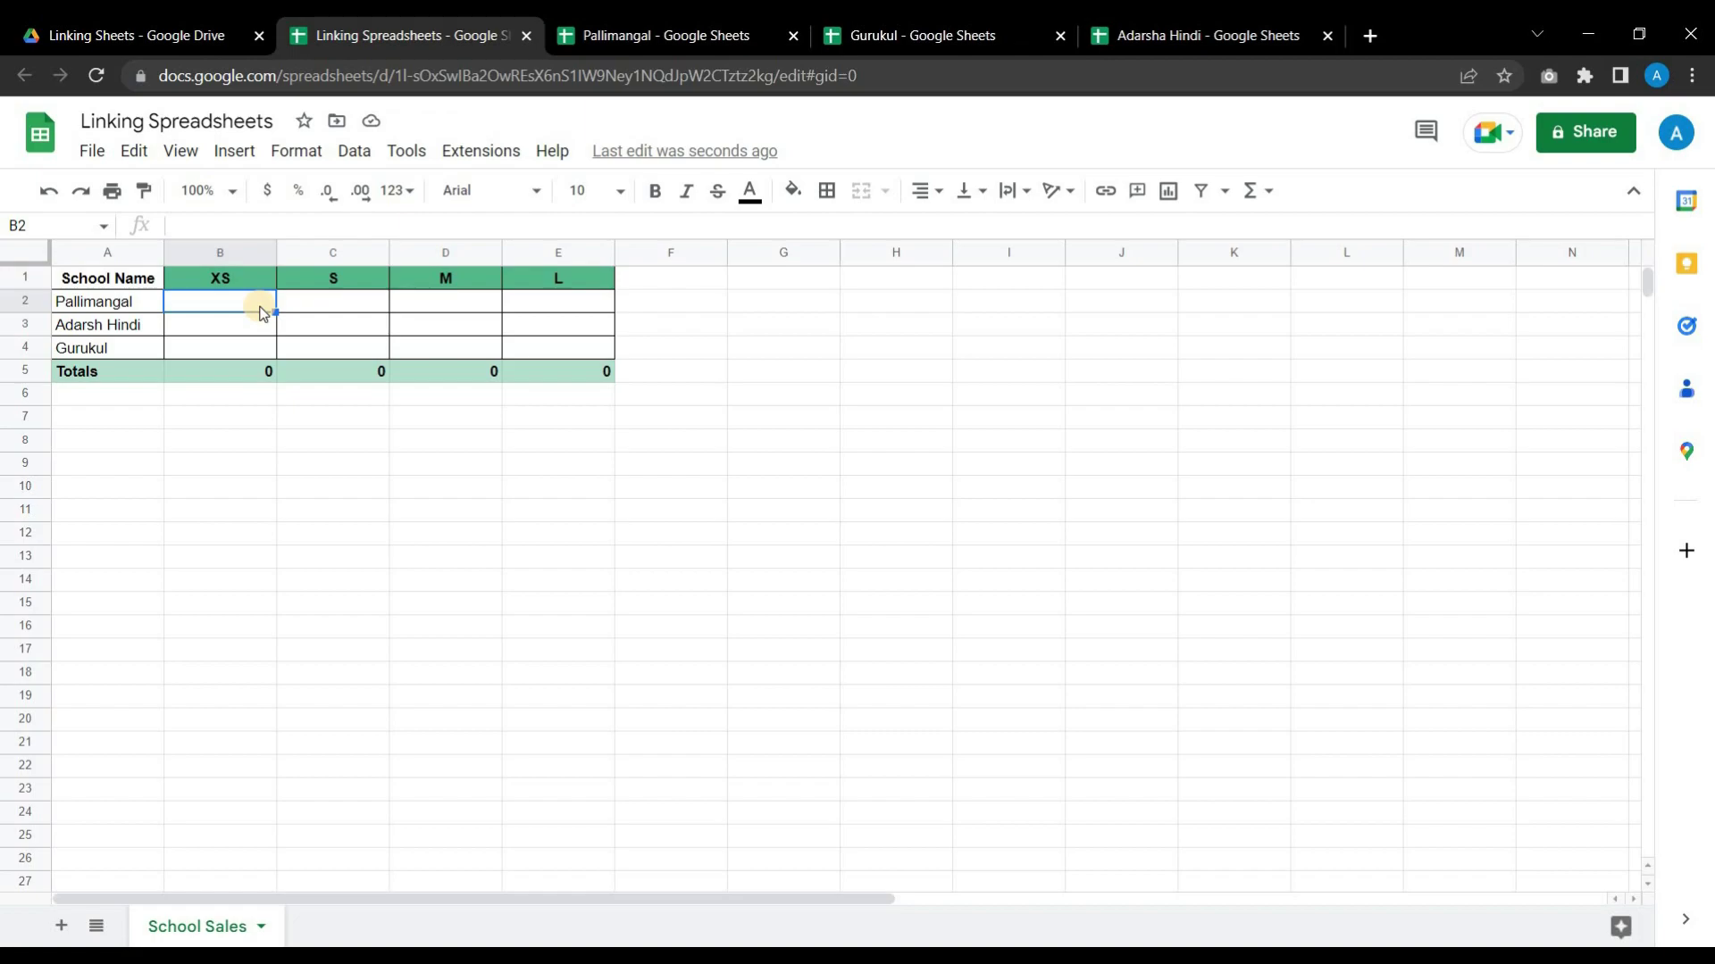
text(=)
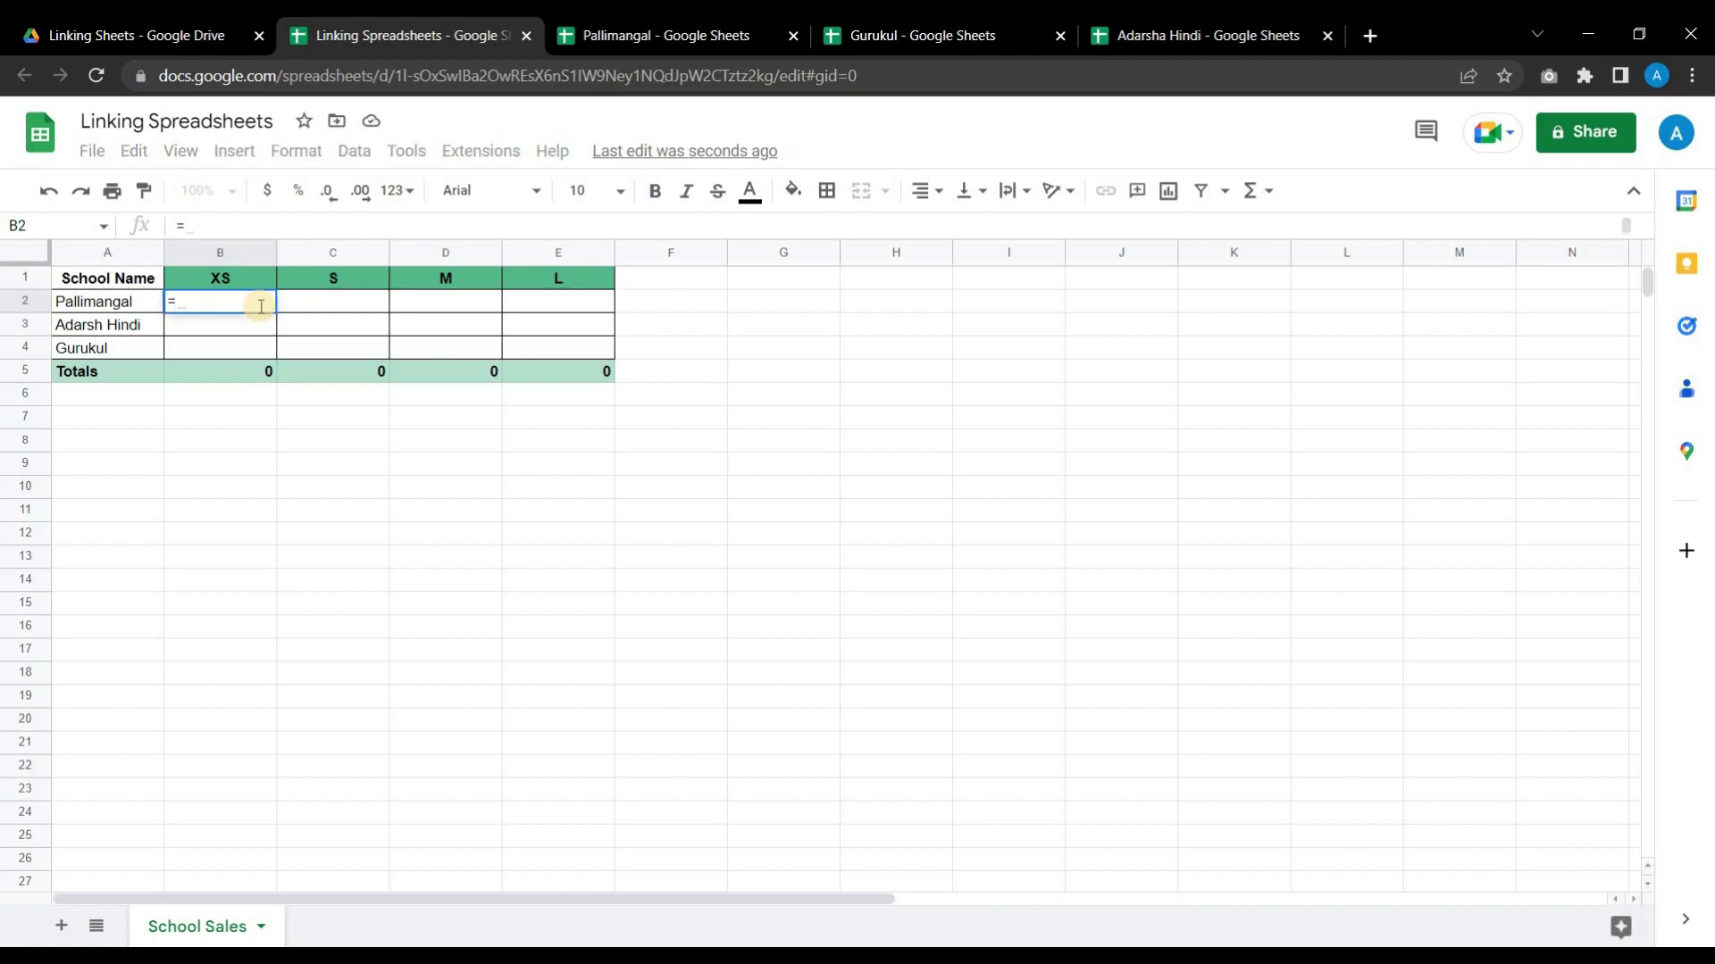
text(im)
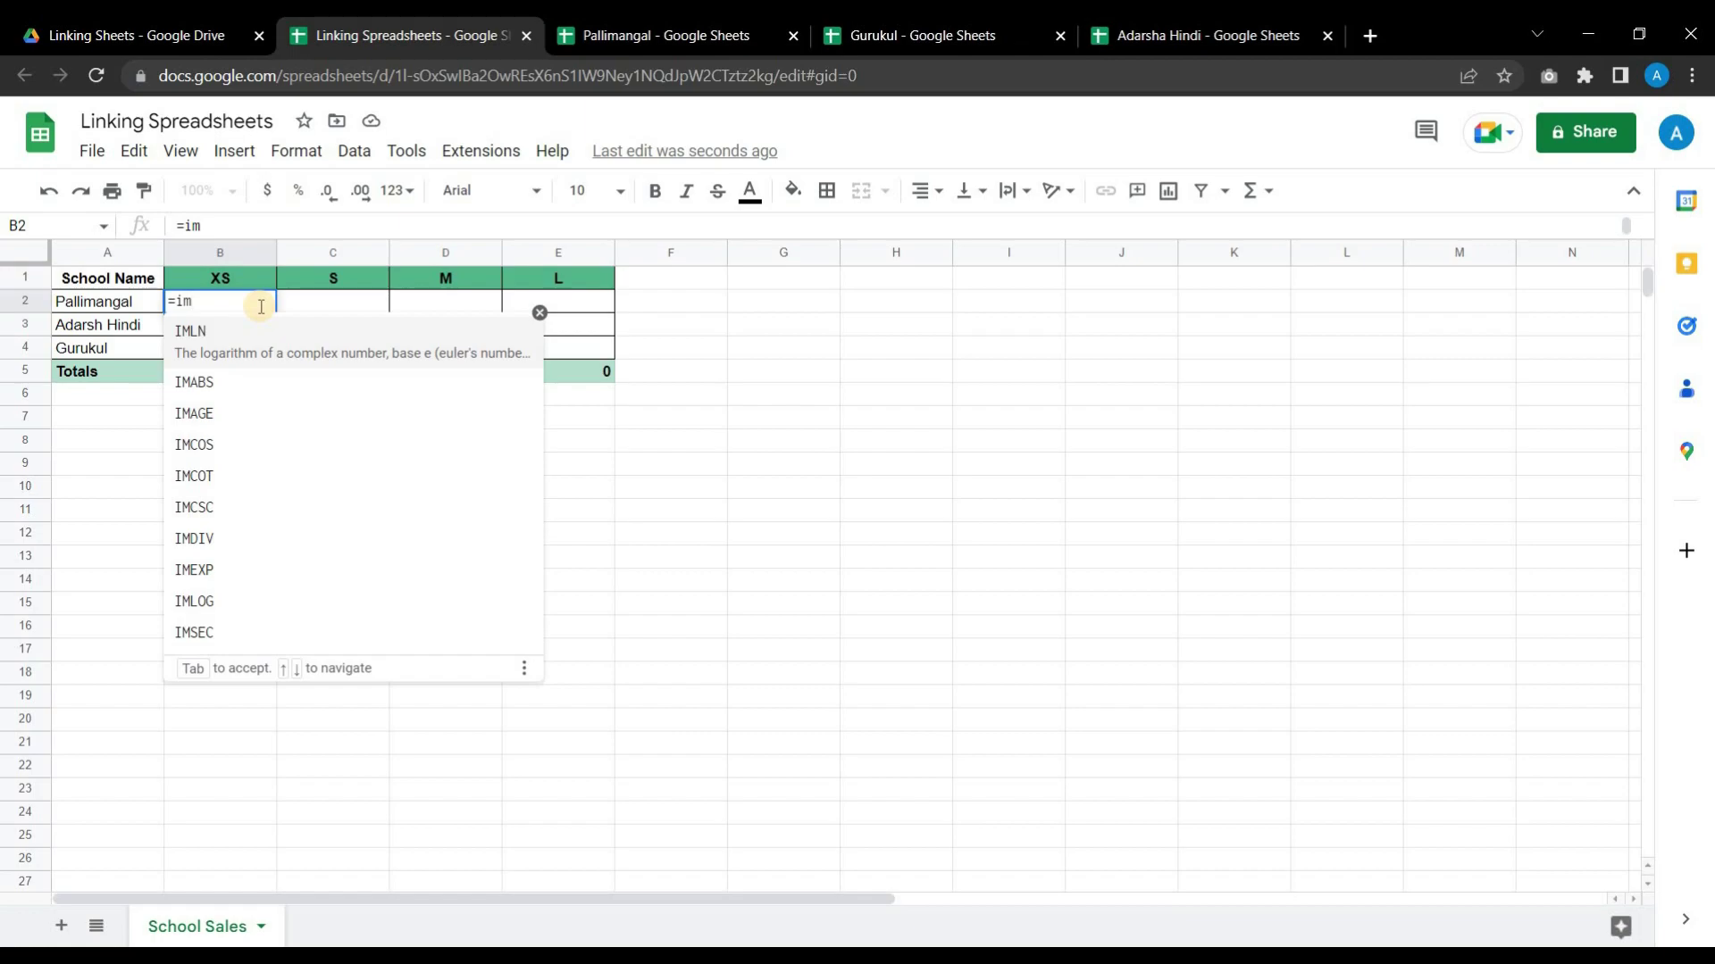
text(po)
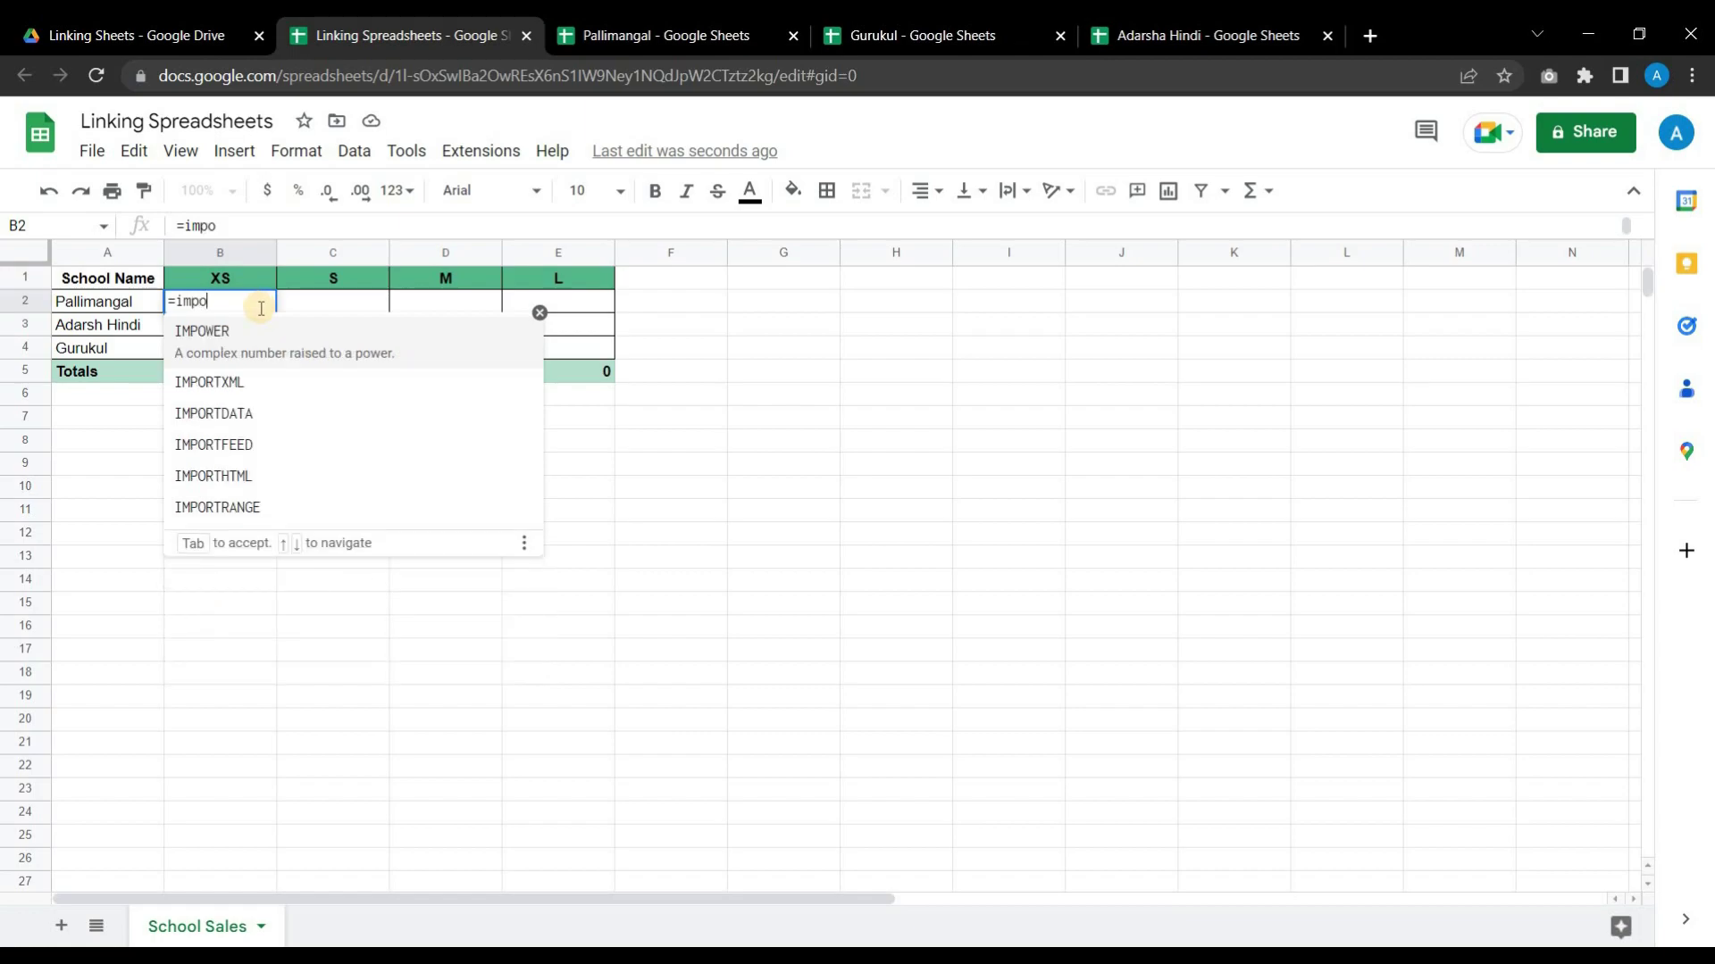
click(231, 506)
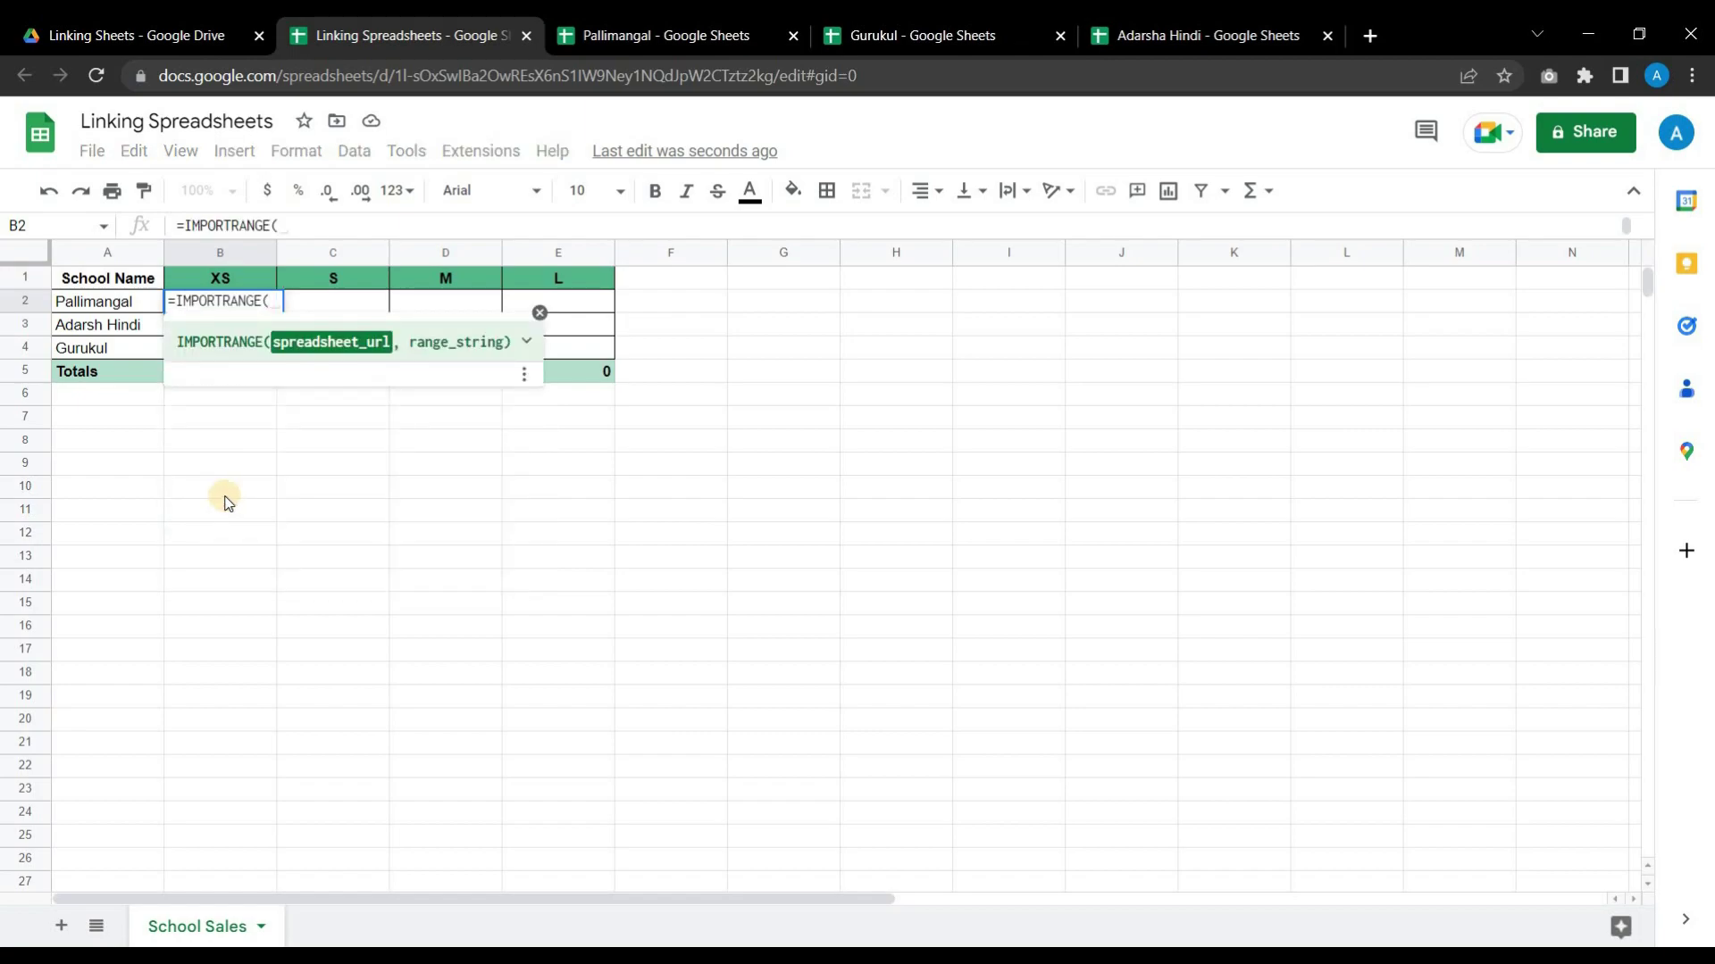
Paste the Pallimangal spreadsheet URL as the first IMPORTRANGE argument in School Sales B2
click(598, 34)
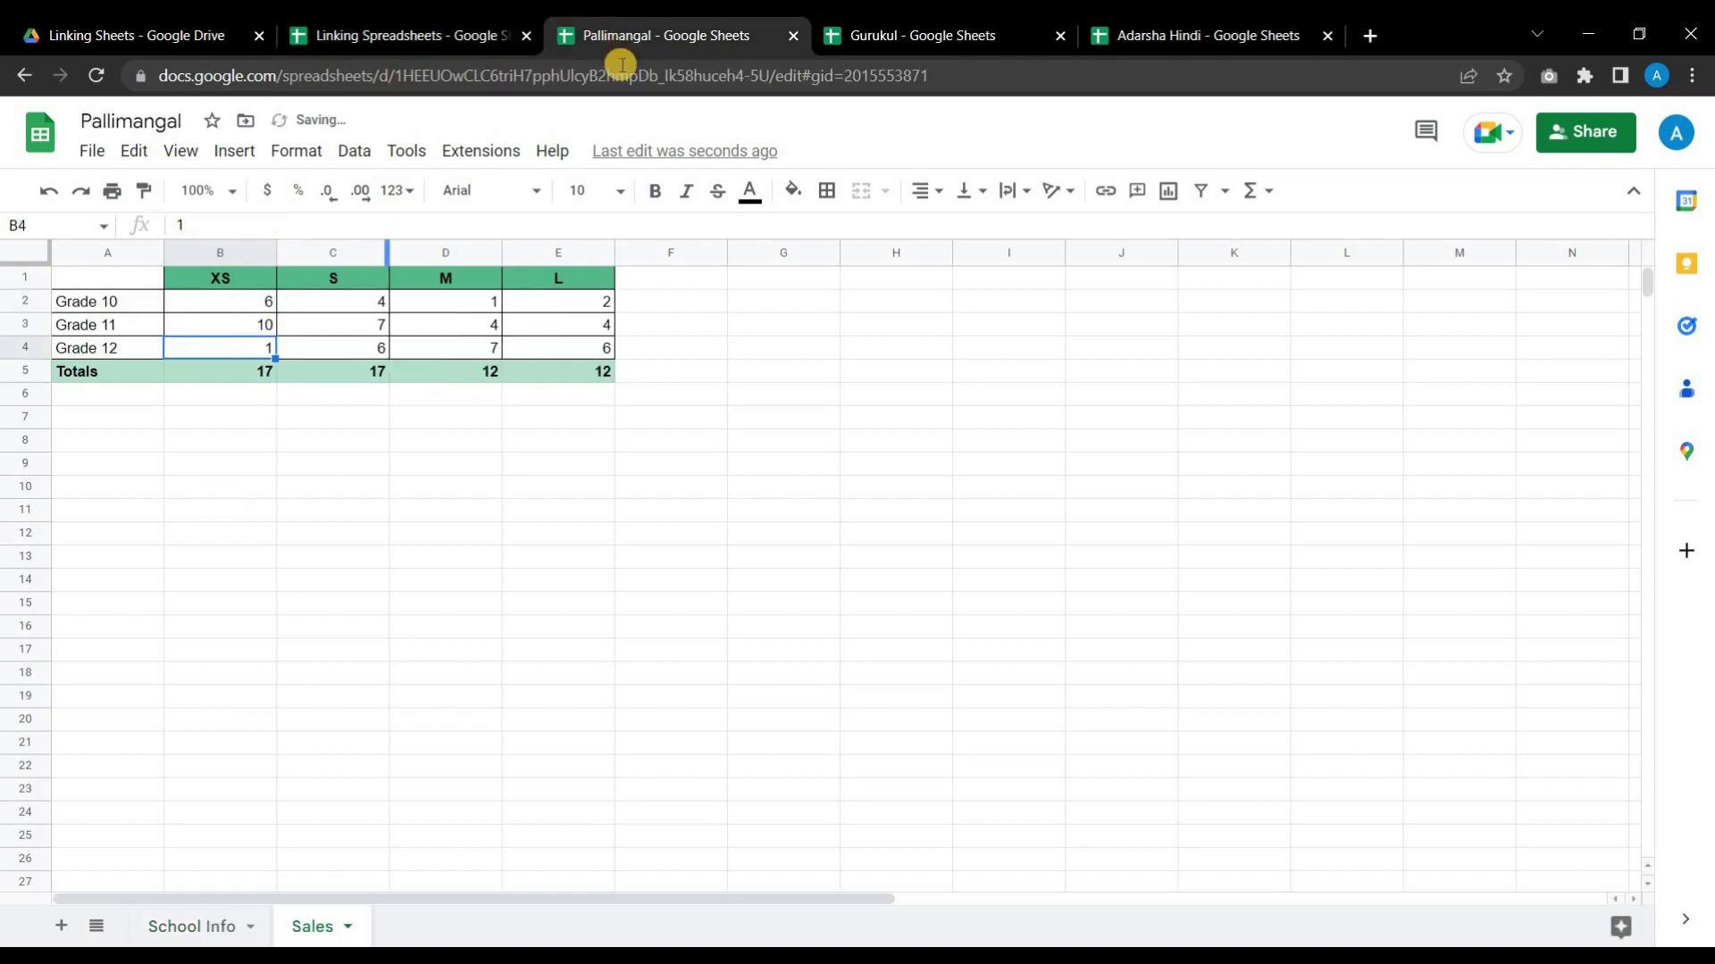
click(620, 74)
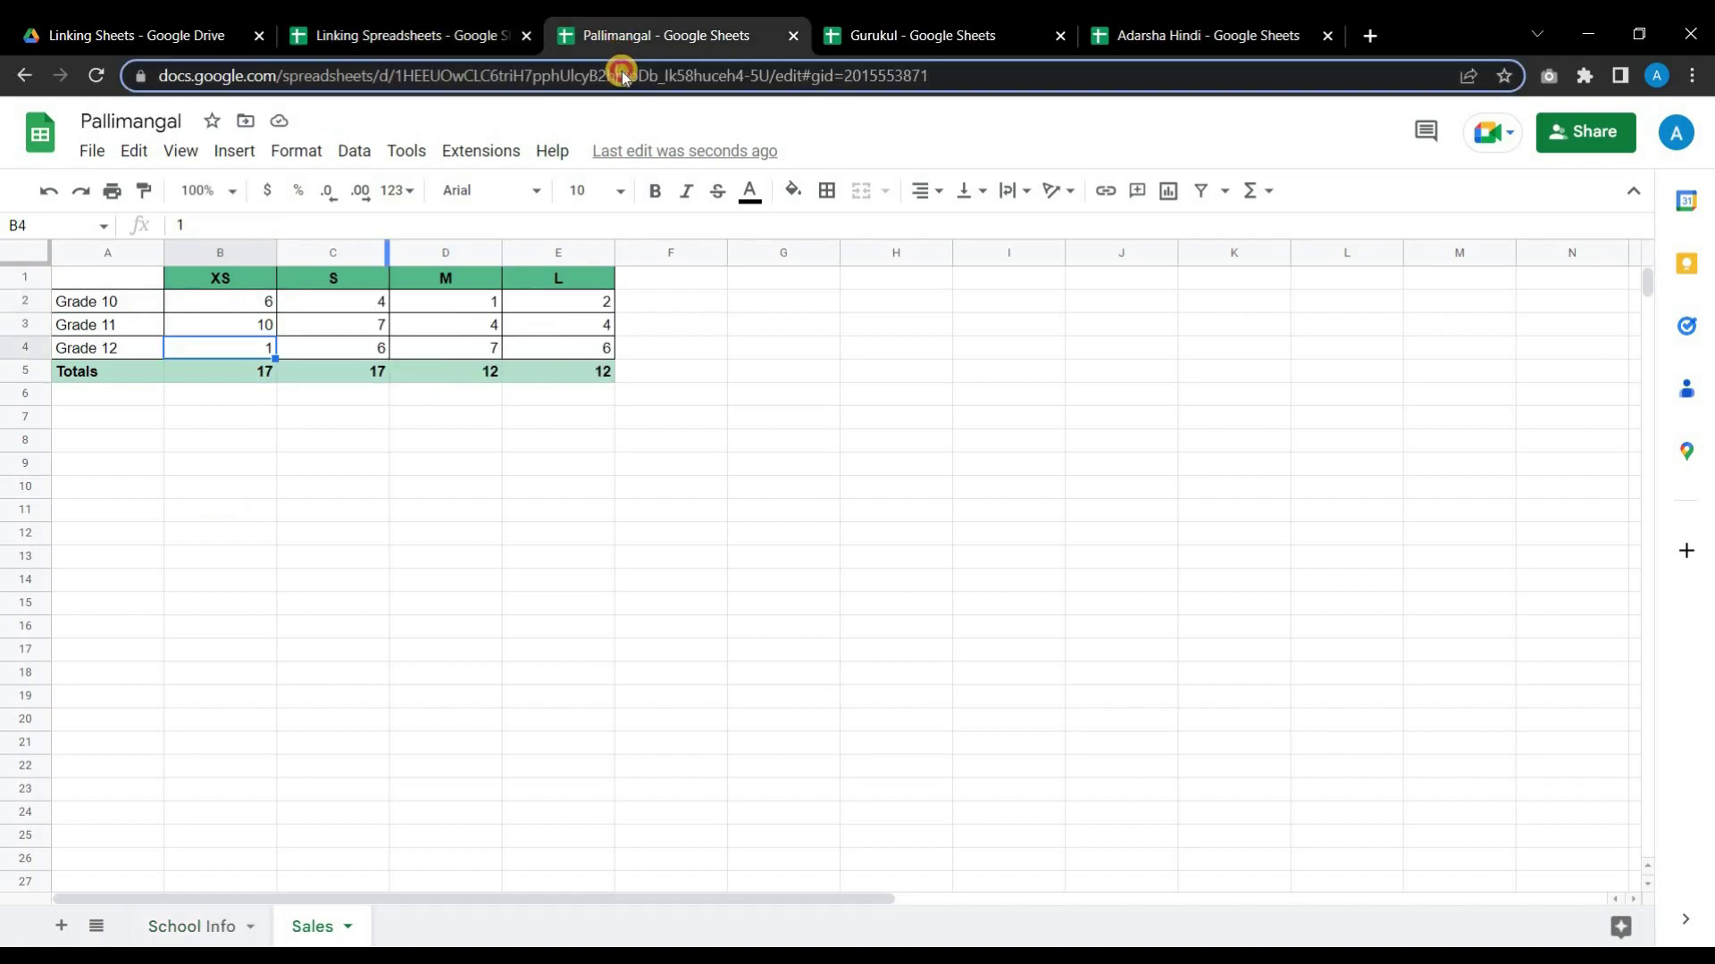
click(448, 40)
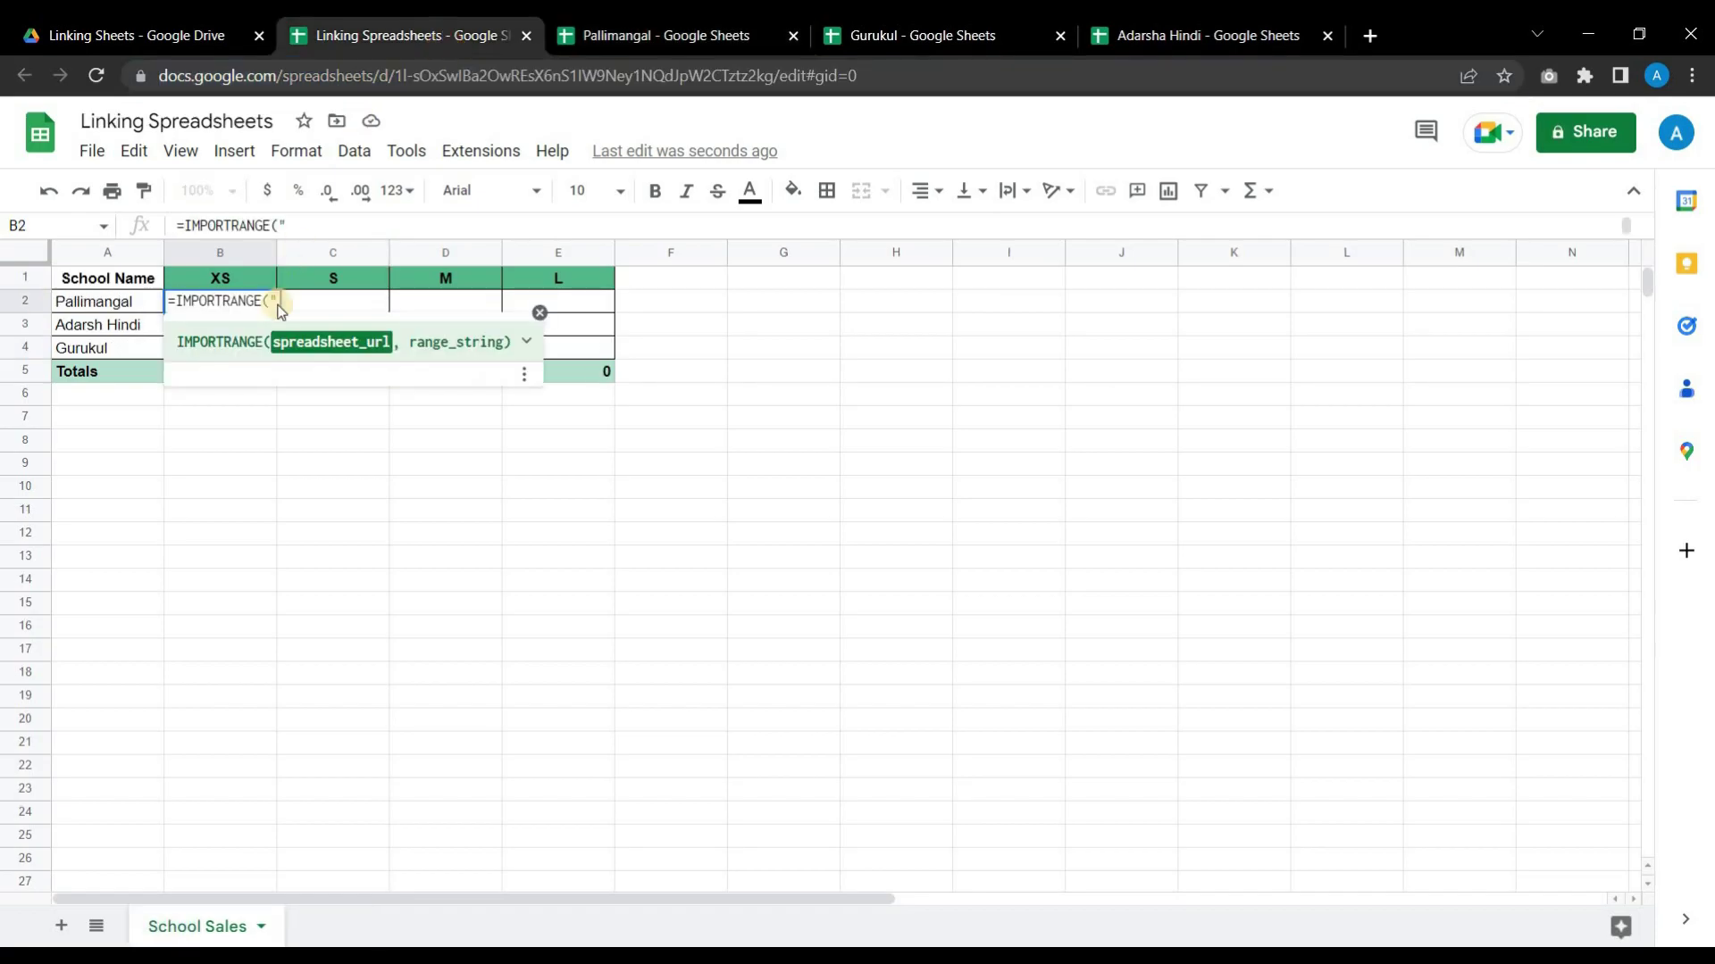
key(ctrl+v)
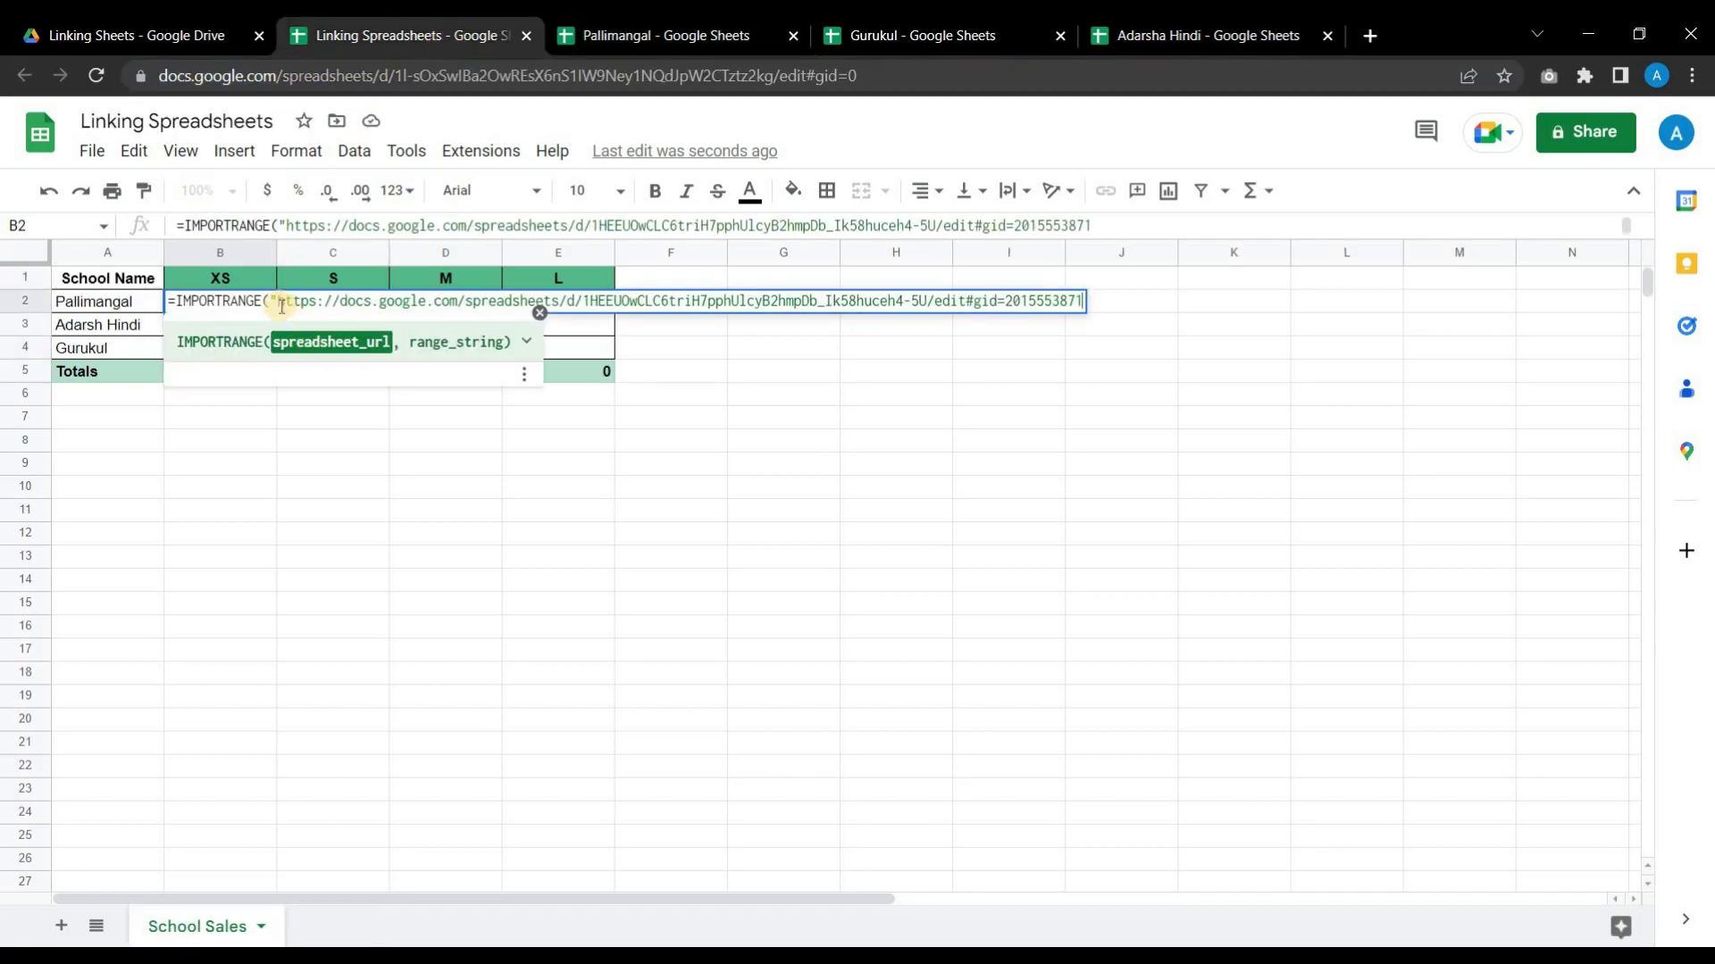
text(",)
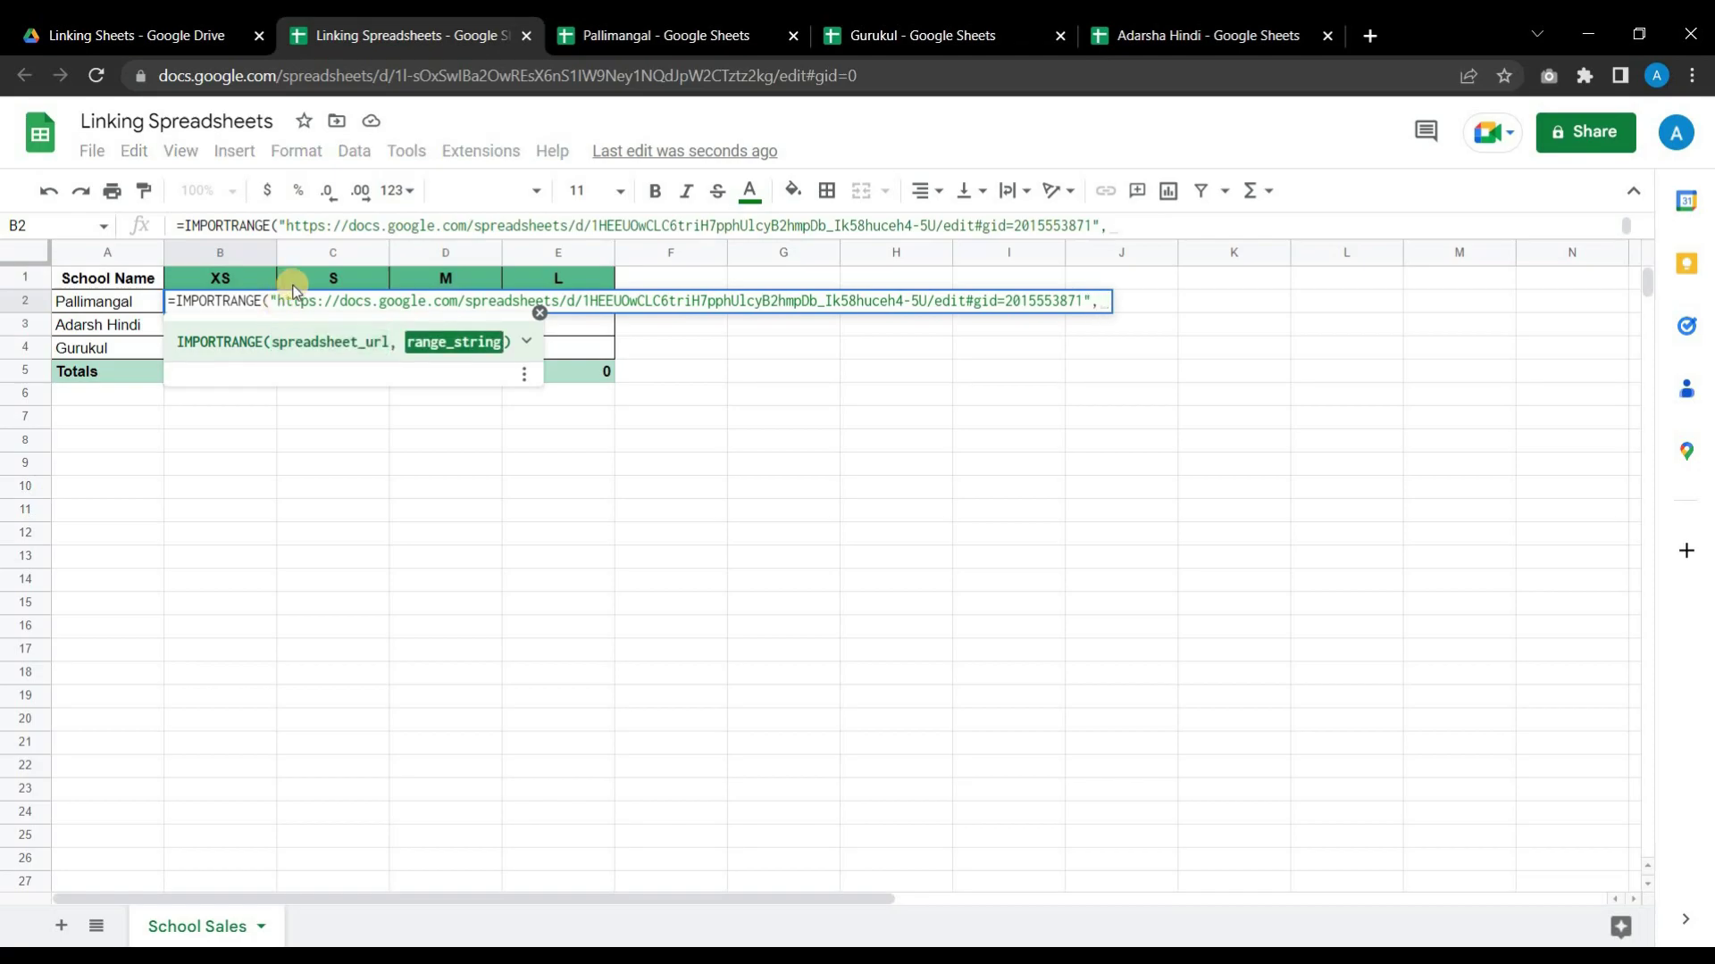
Complete the range as "Sales!B5:E5" after checking Pallimangal's totals row, and commit the formula
click(693, 36)
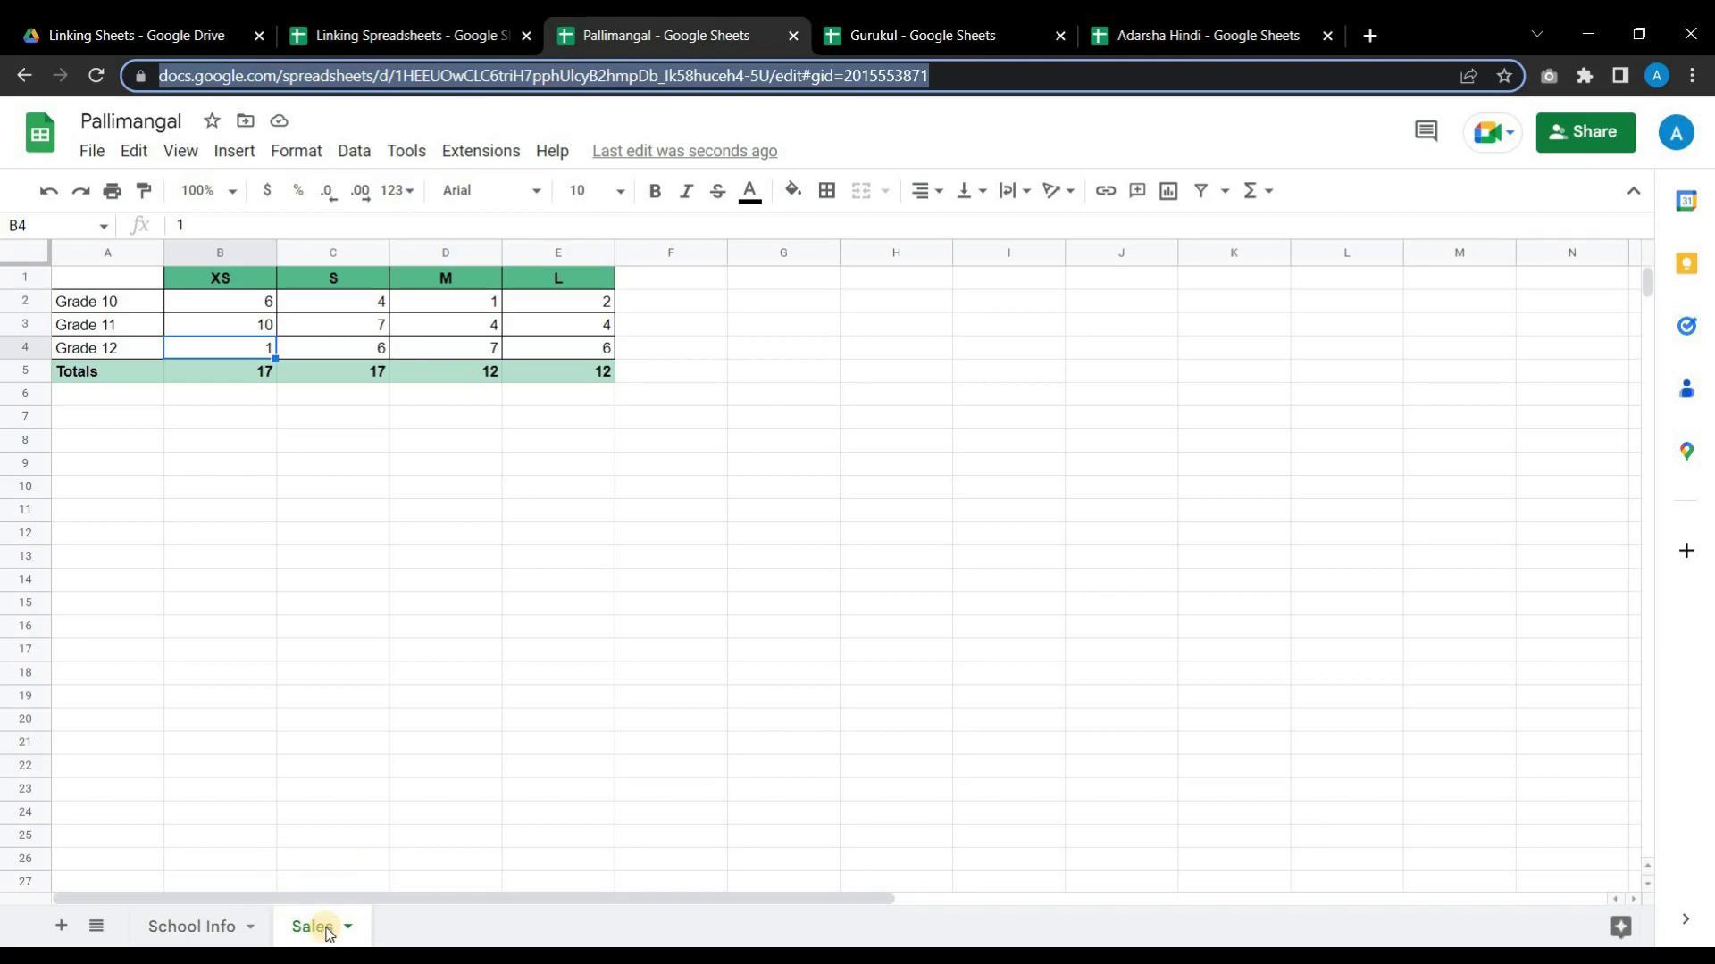
click(457, 34)
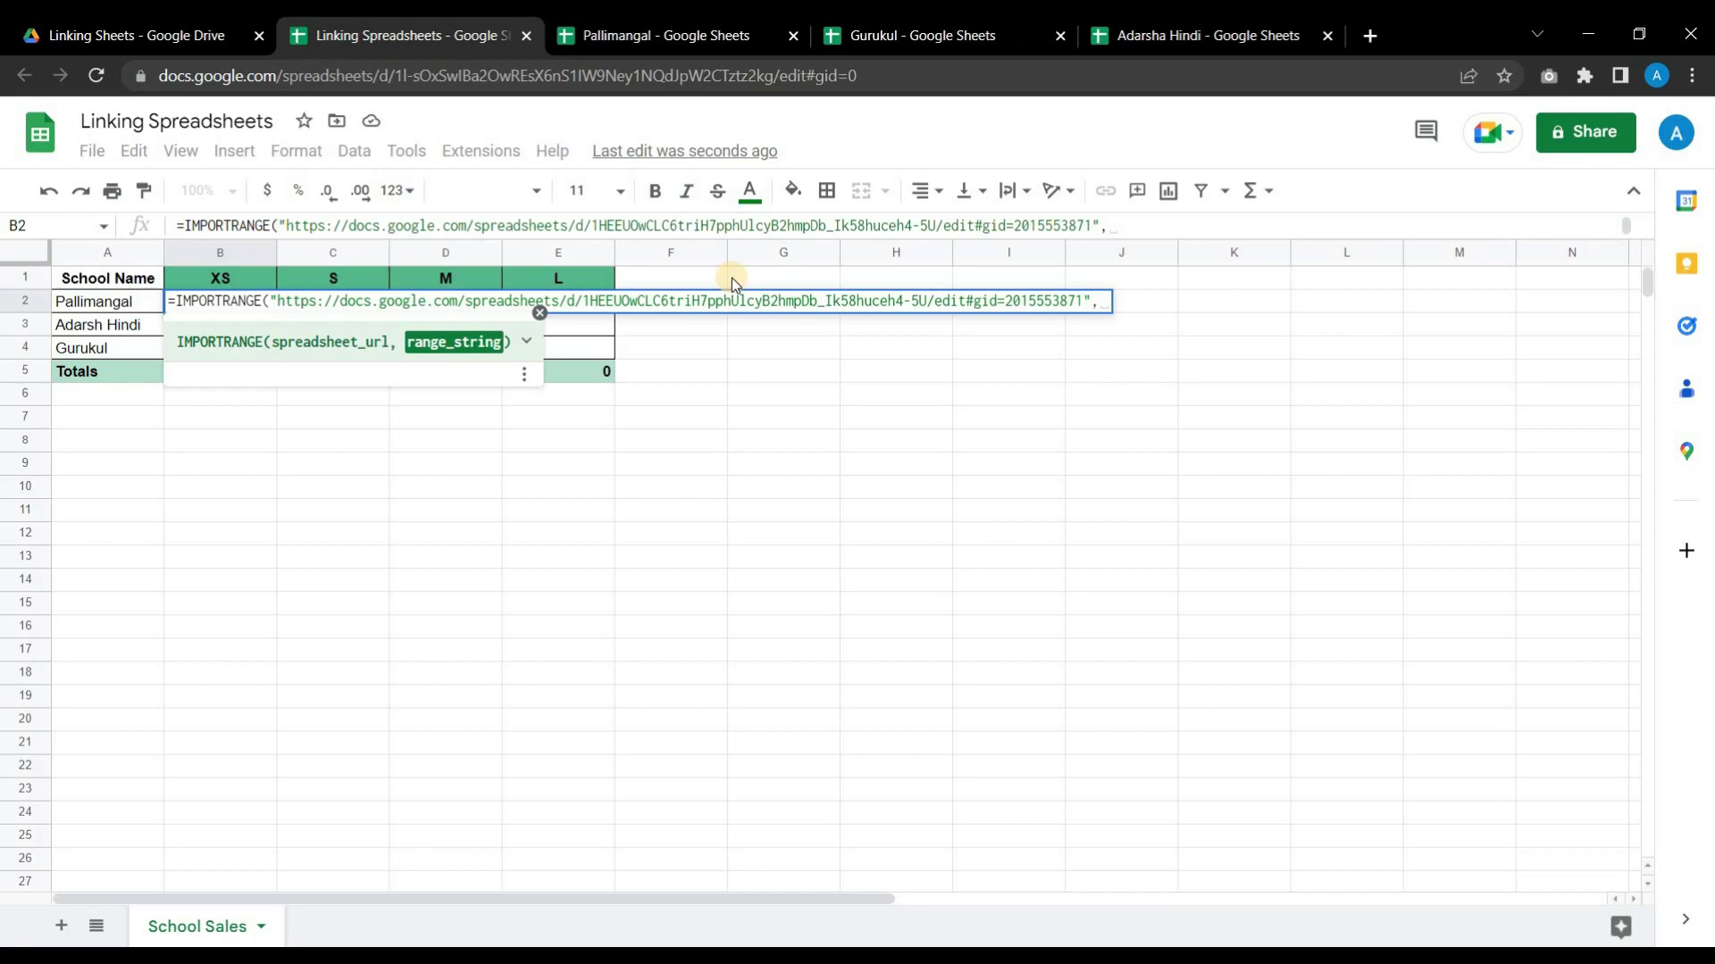
text("Sale)
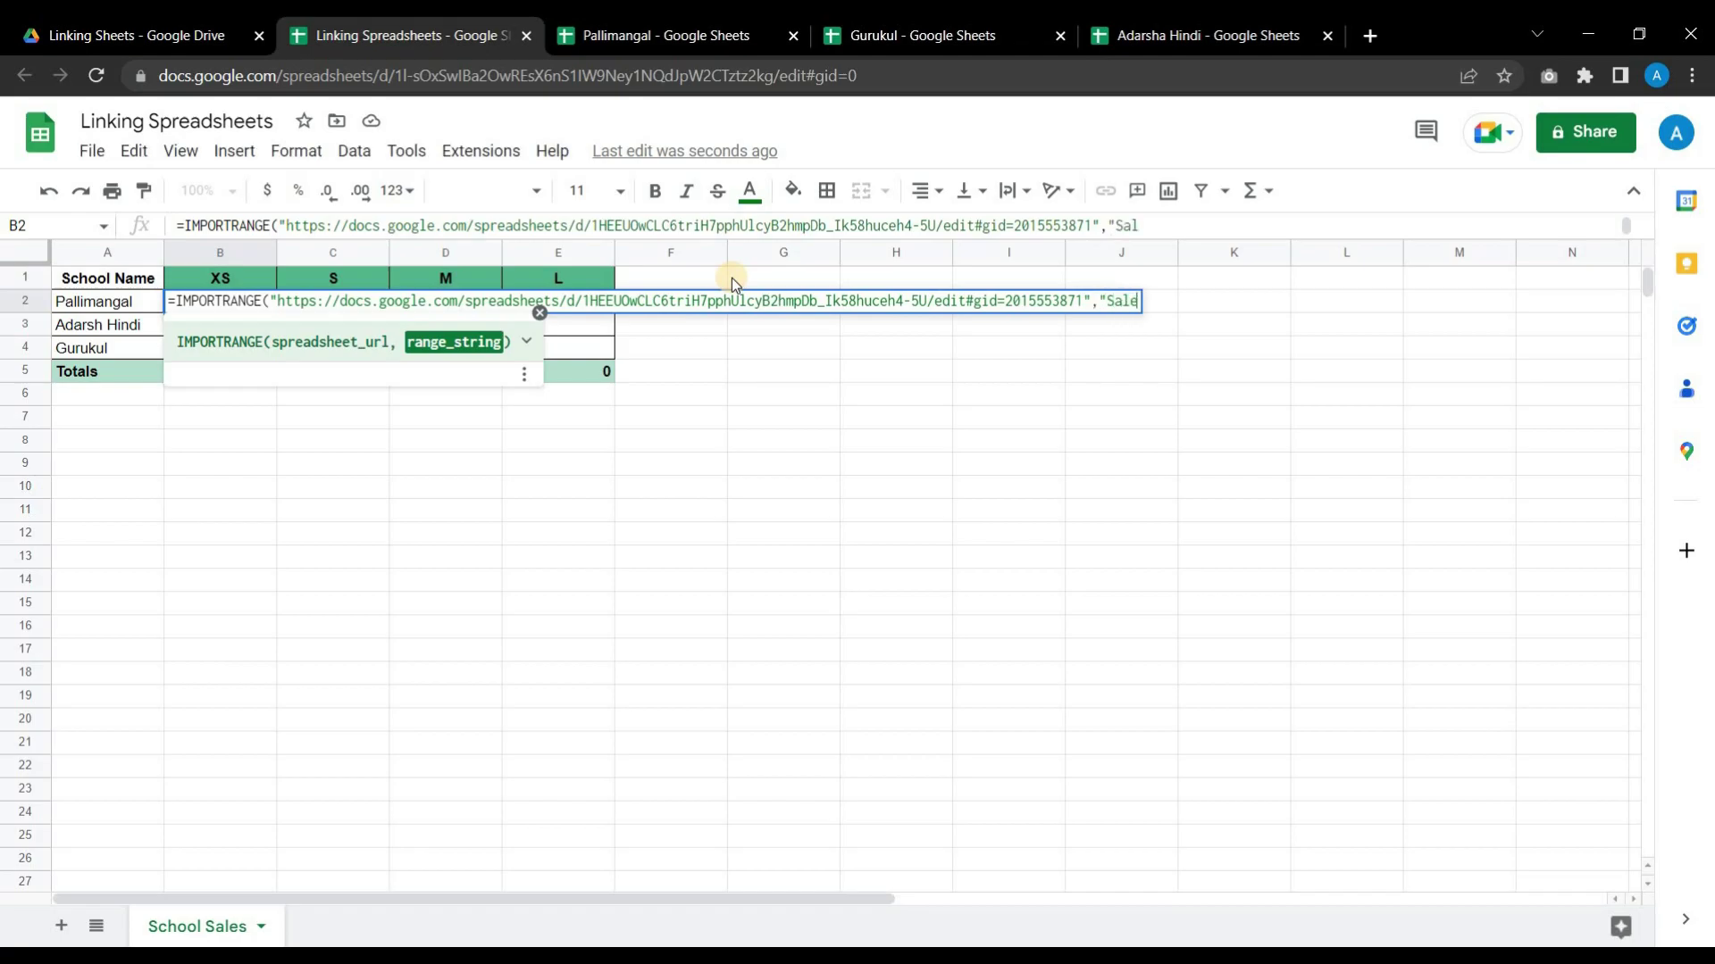
text(s!)
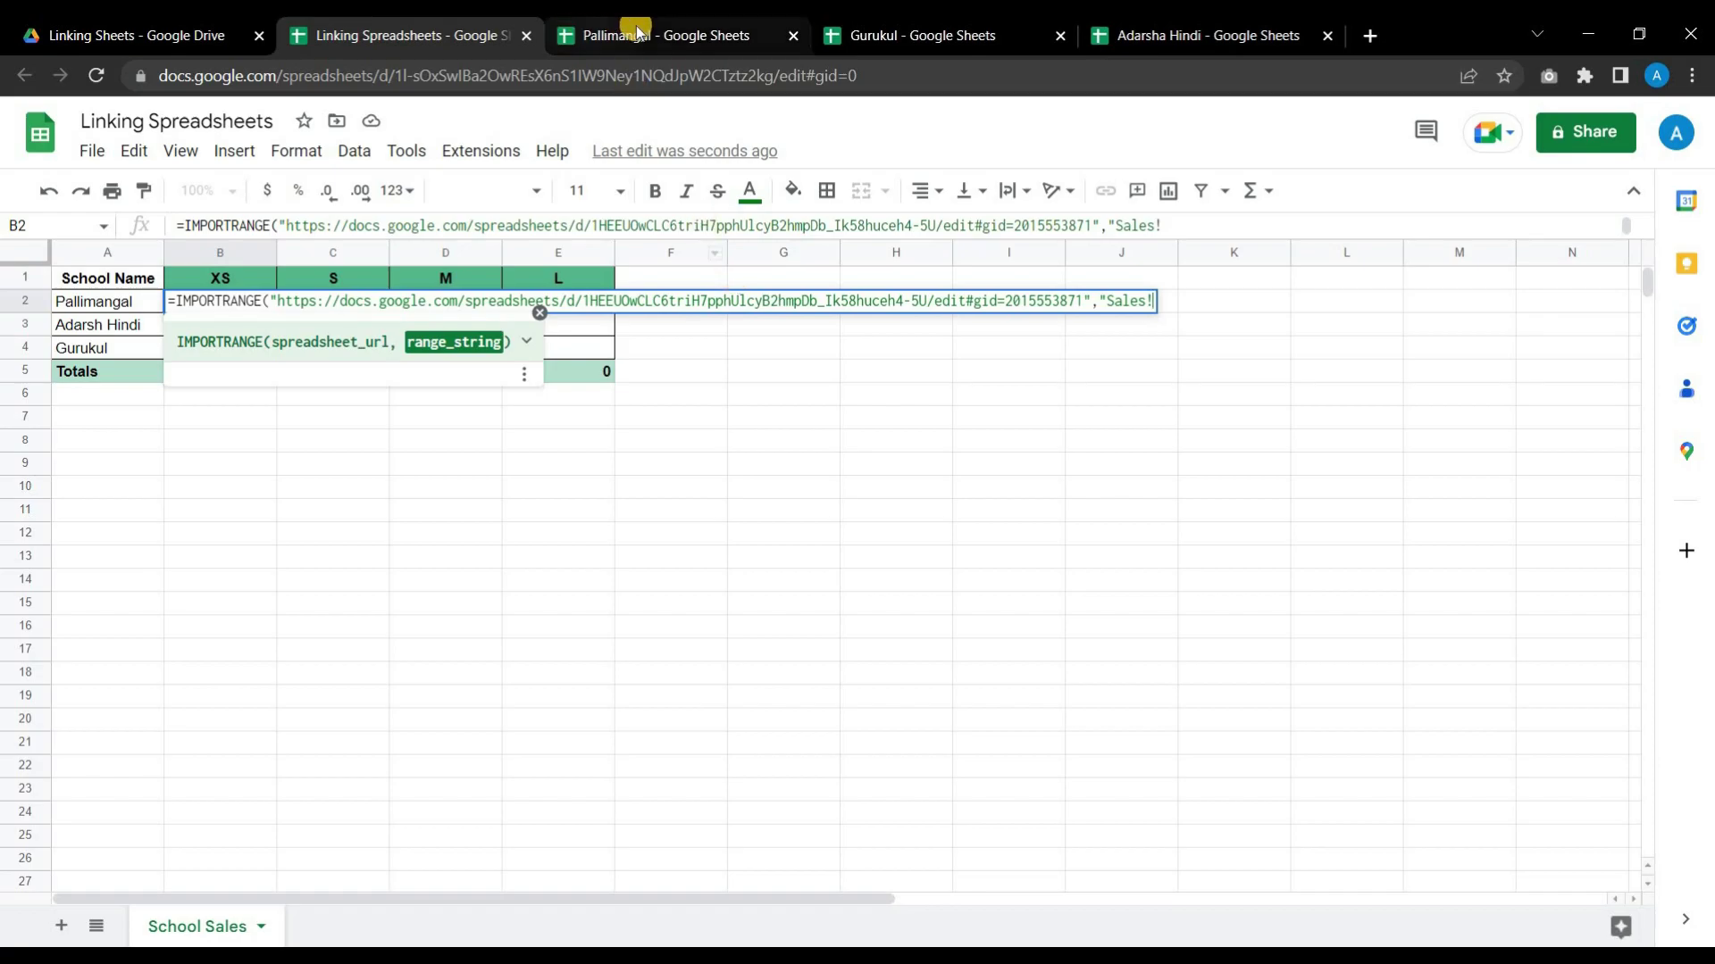
click(671, 39)
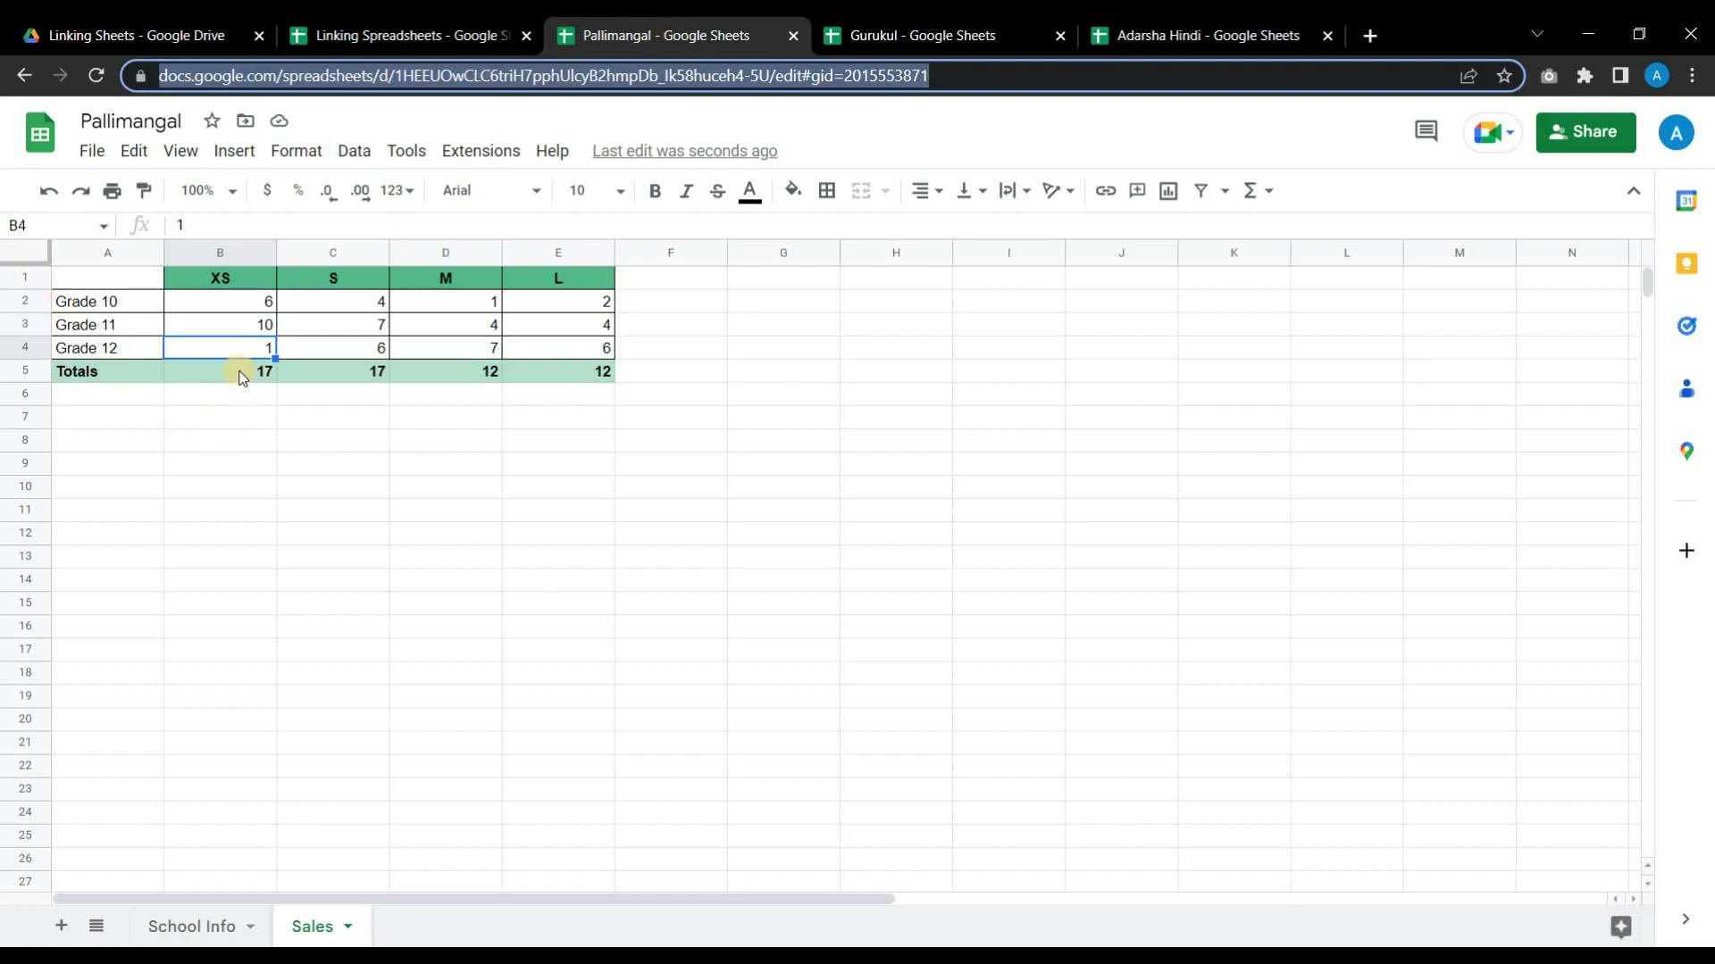
click(493, 376)
click(570, 378)
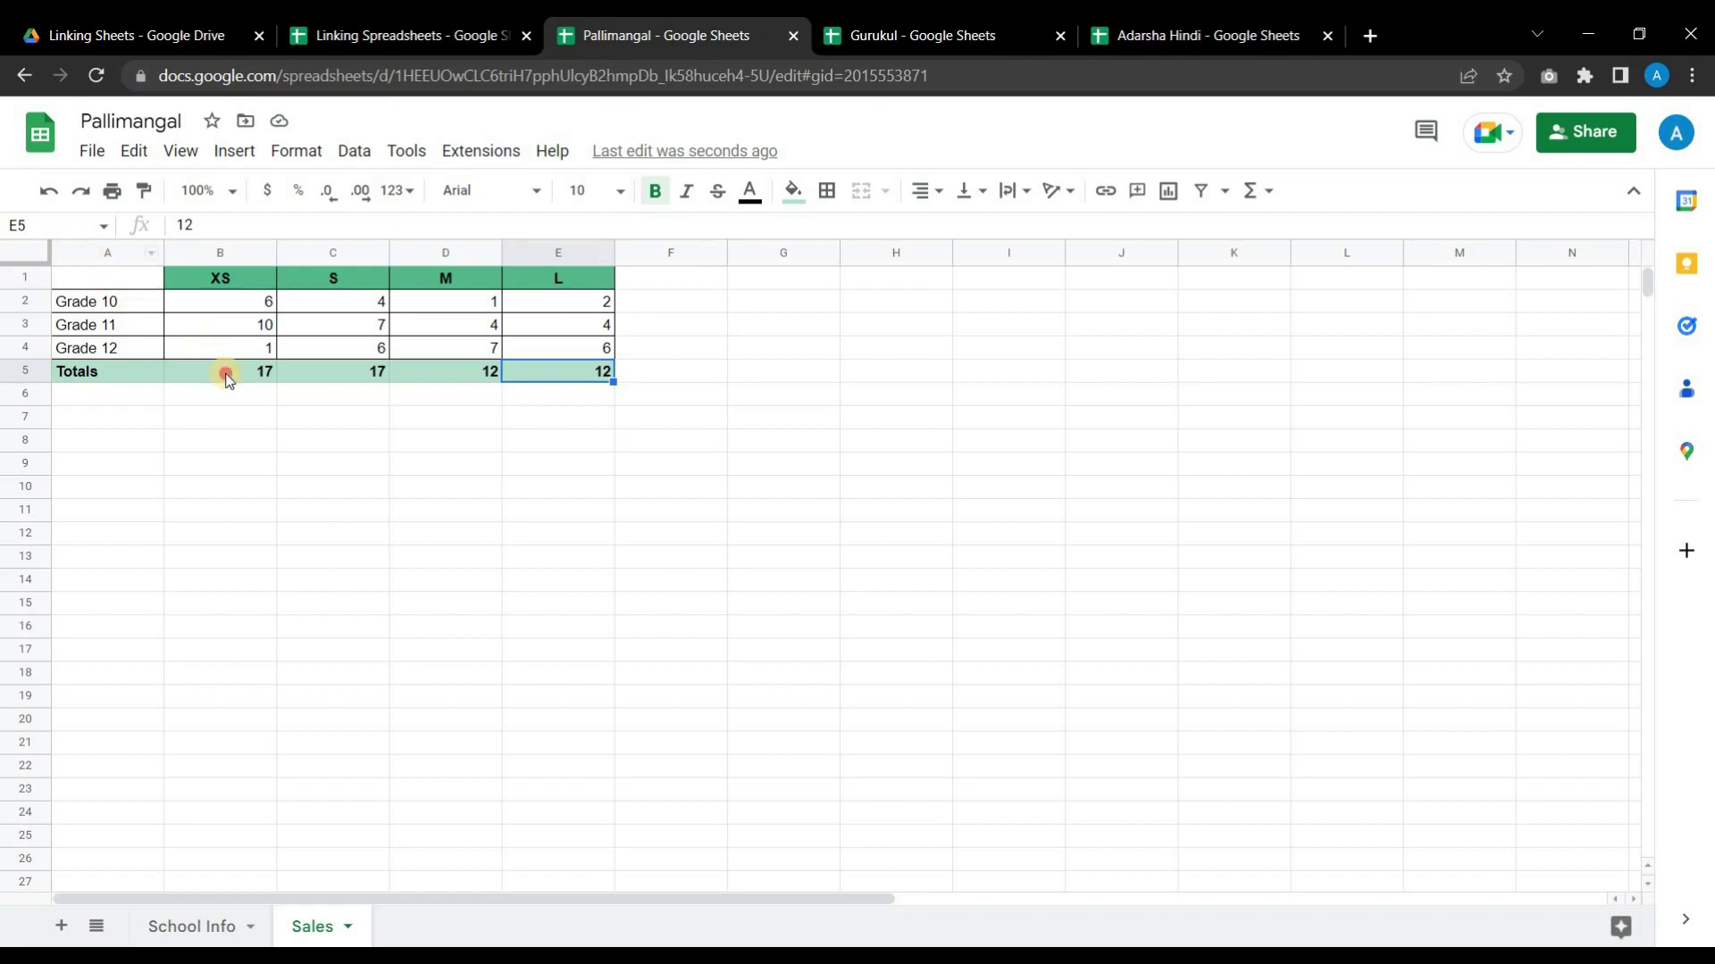
drag(225, 372, 564, 372)
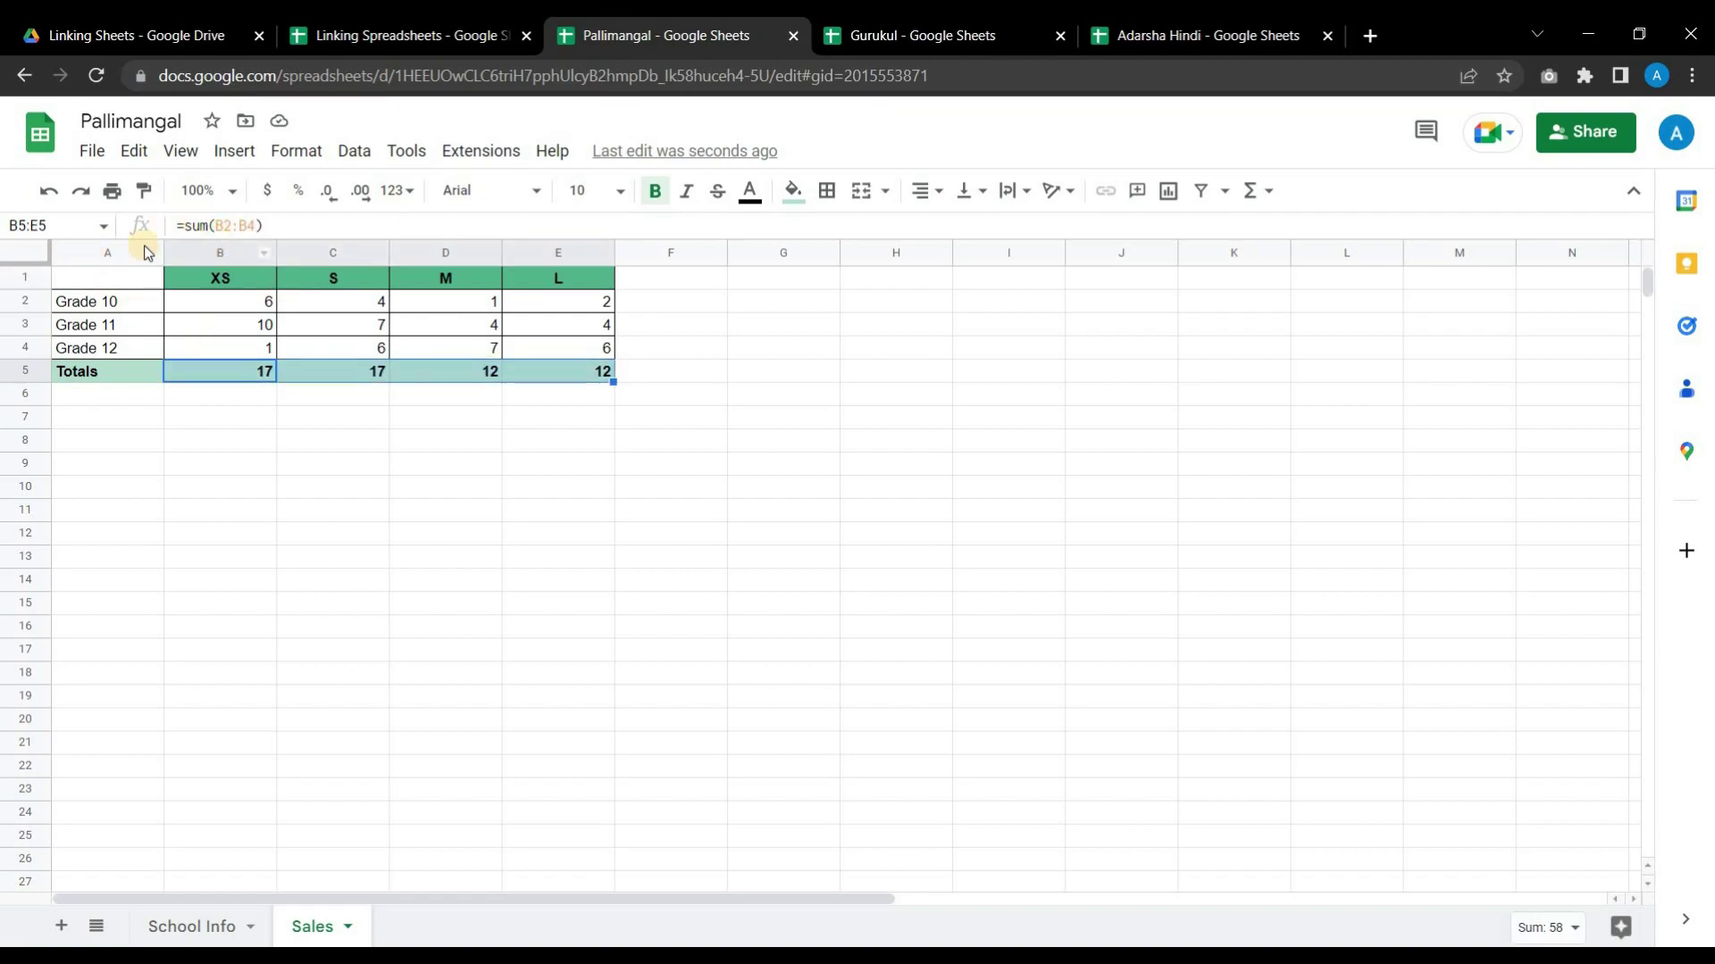
click(356, 37)
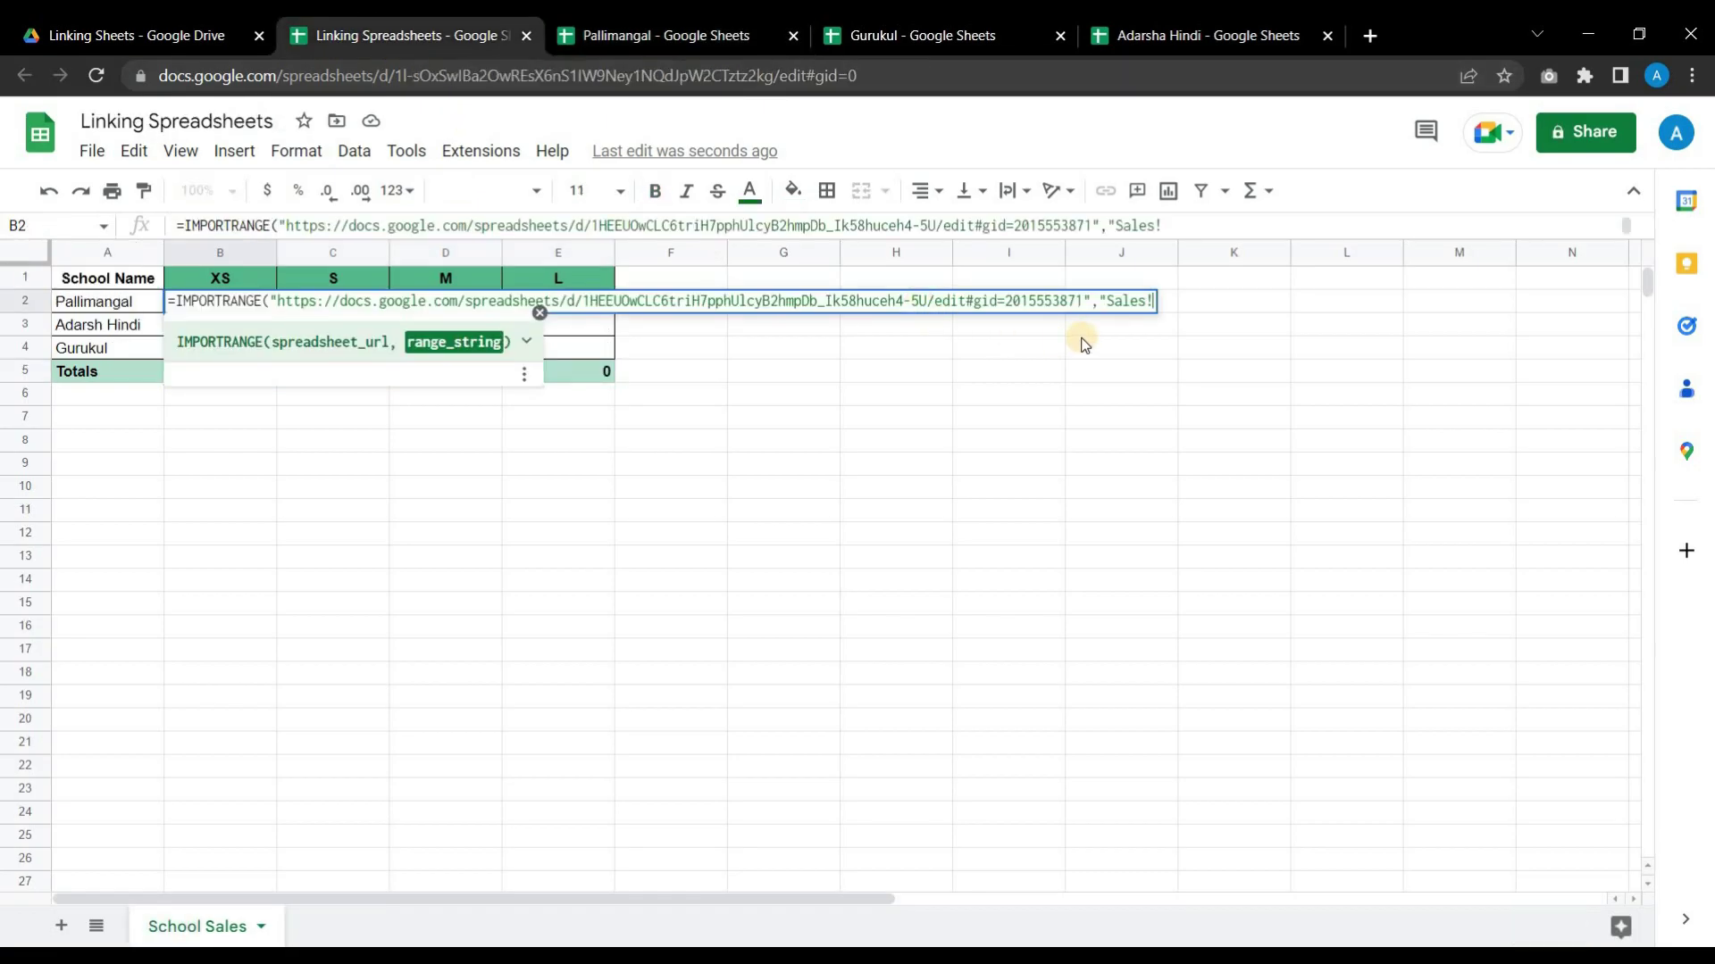
text(B5:E)
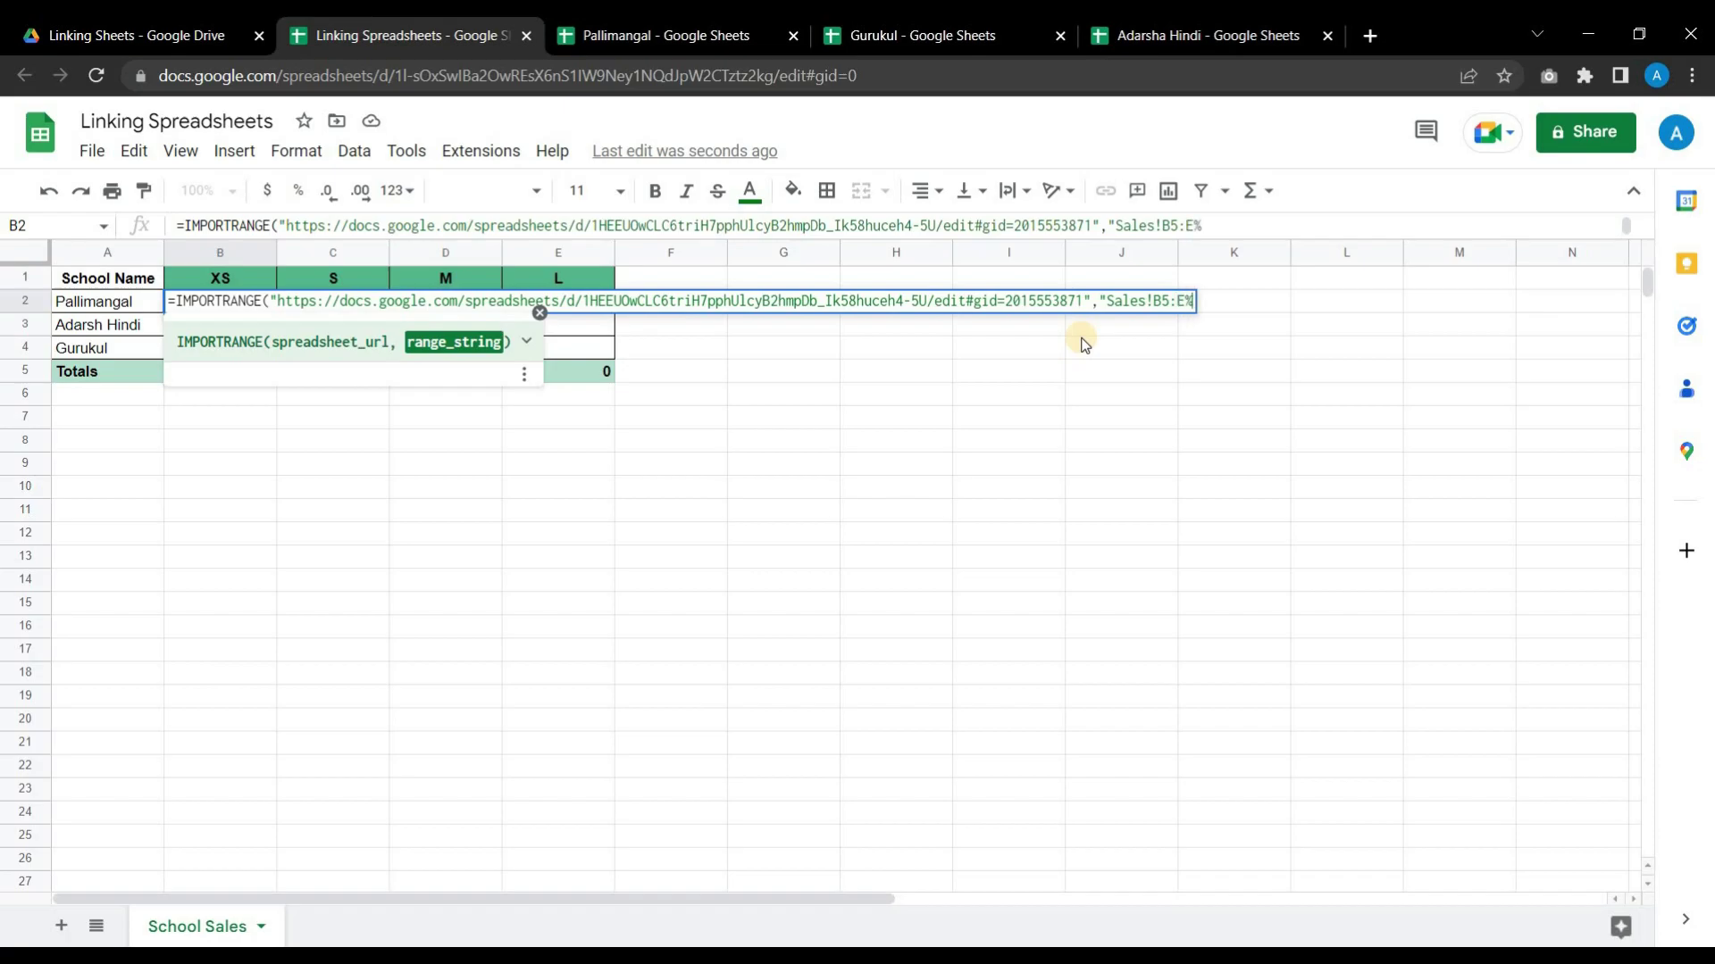
text(5"))
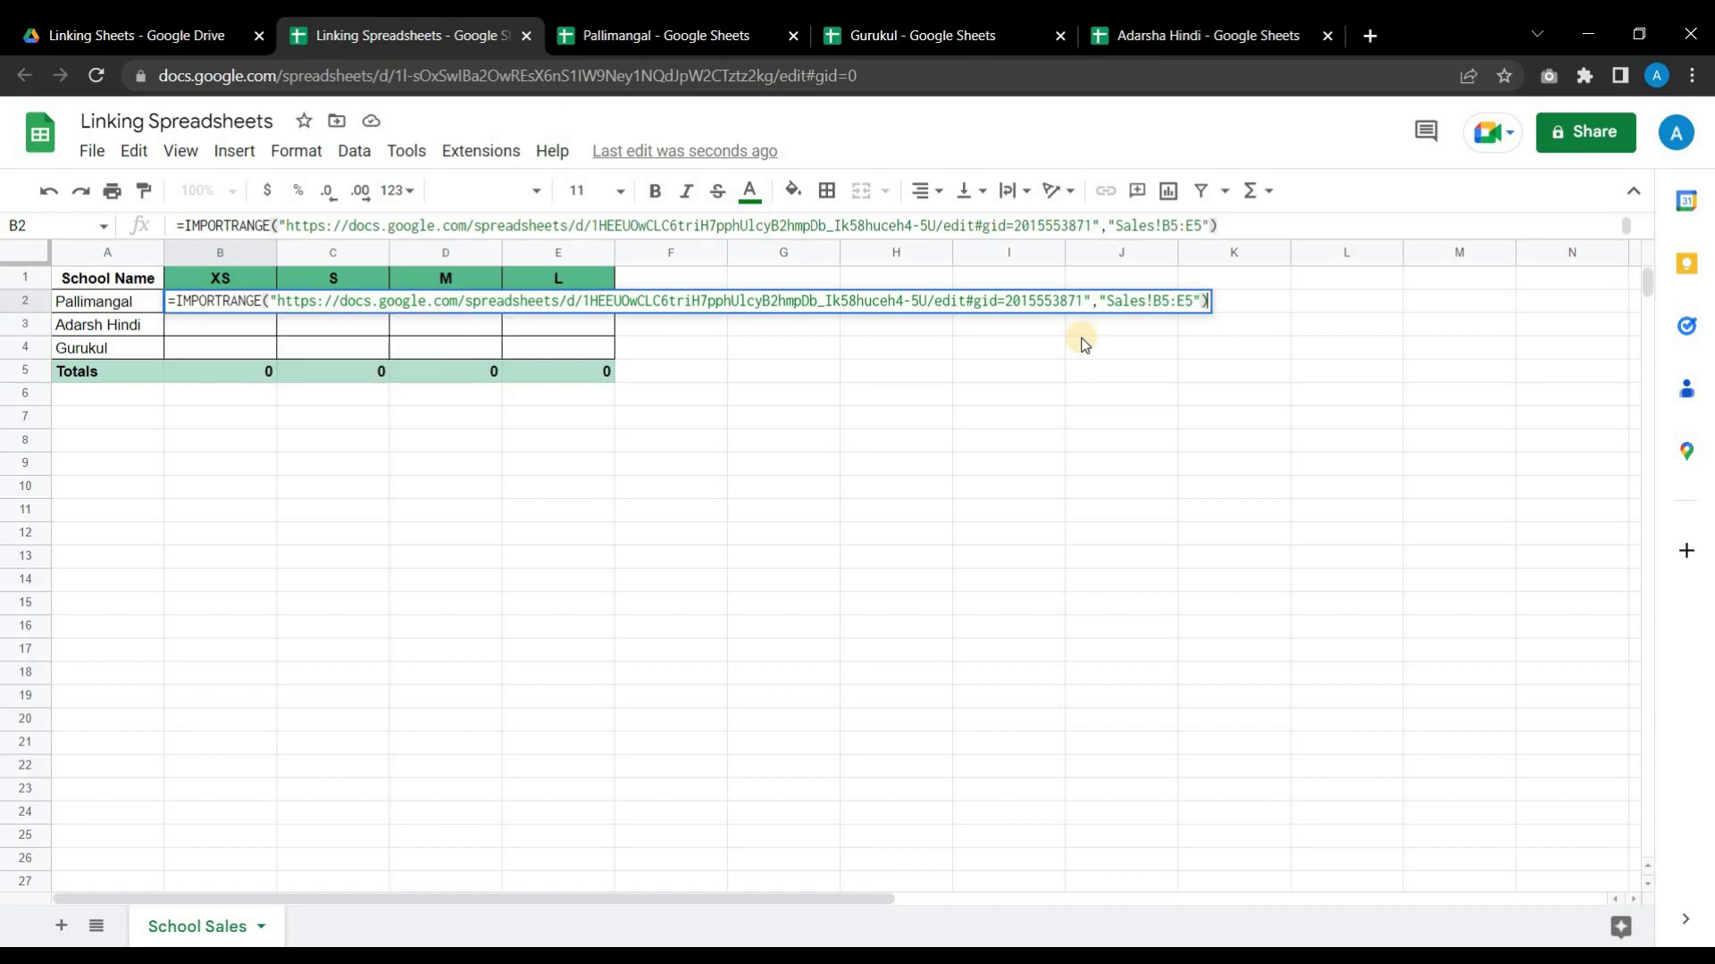
key(Return)
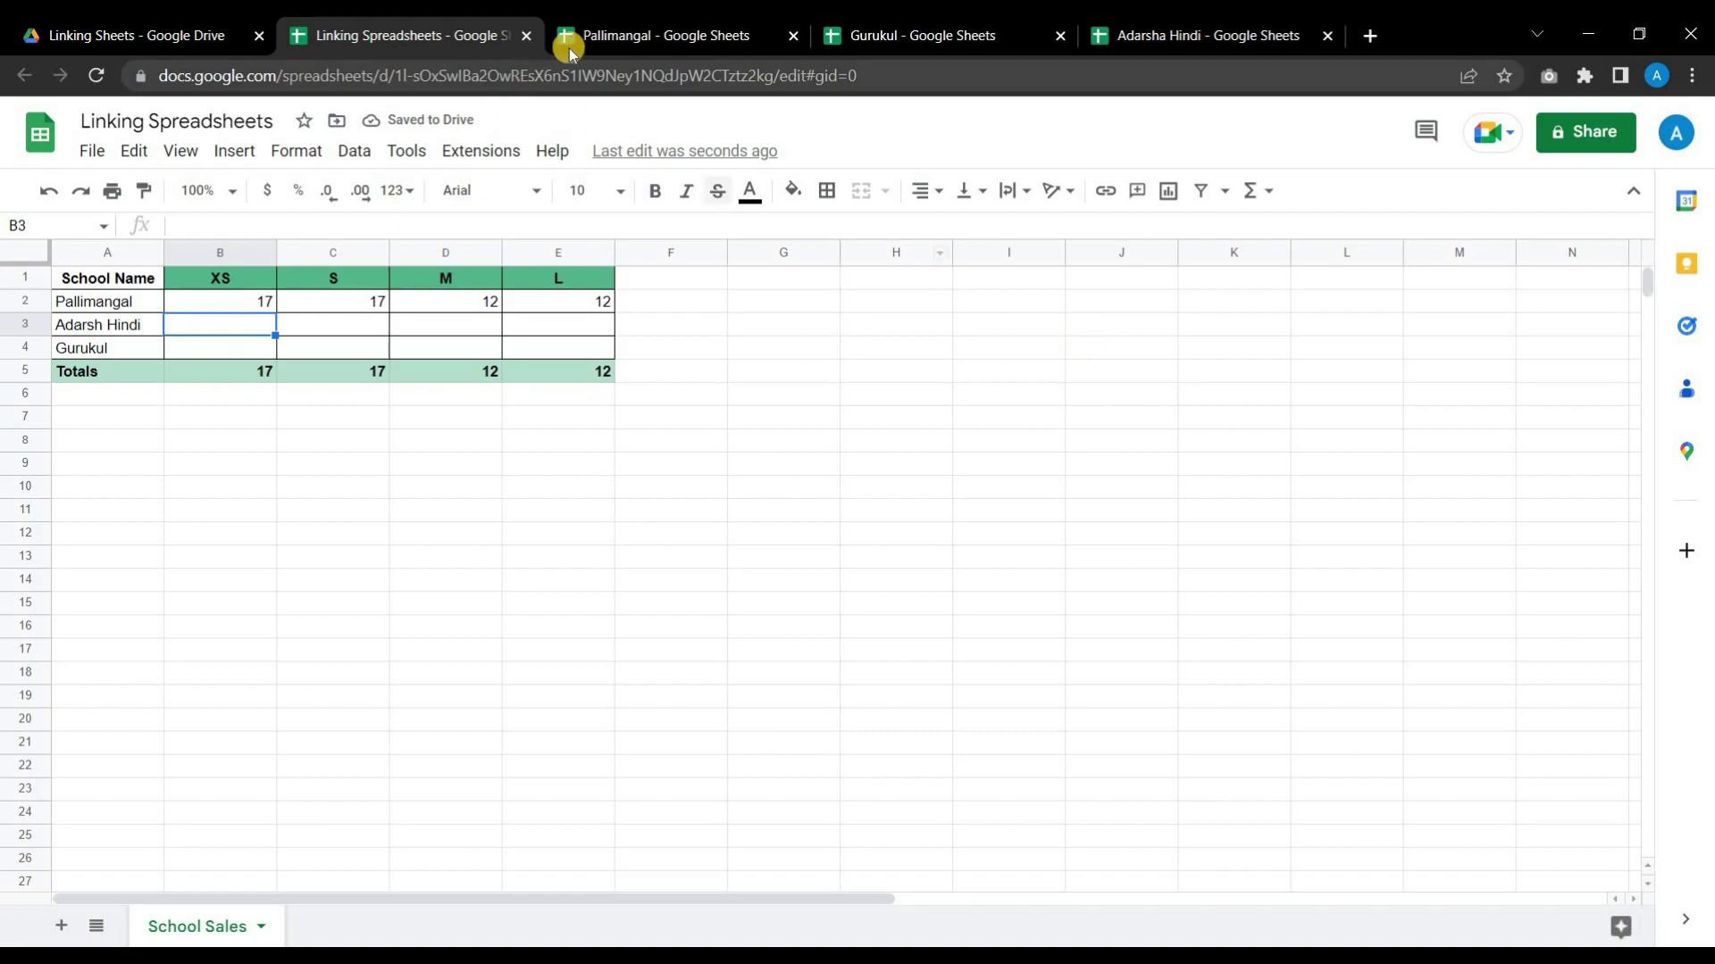
Enter 10 in Pallimangal's B4 (Grade 12 XS), then view the updated School Sales row
click(593, 35)
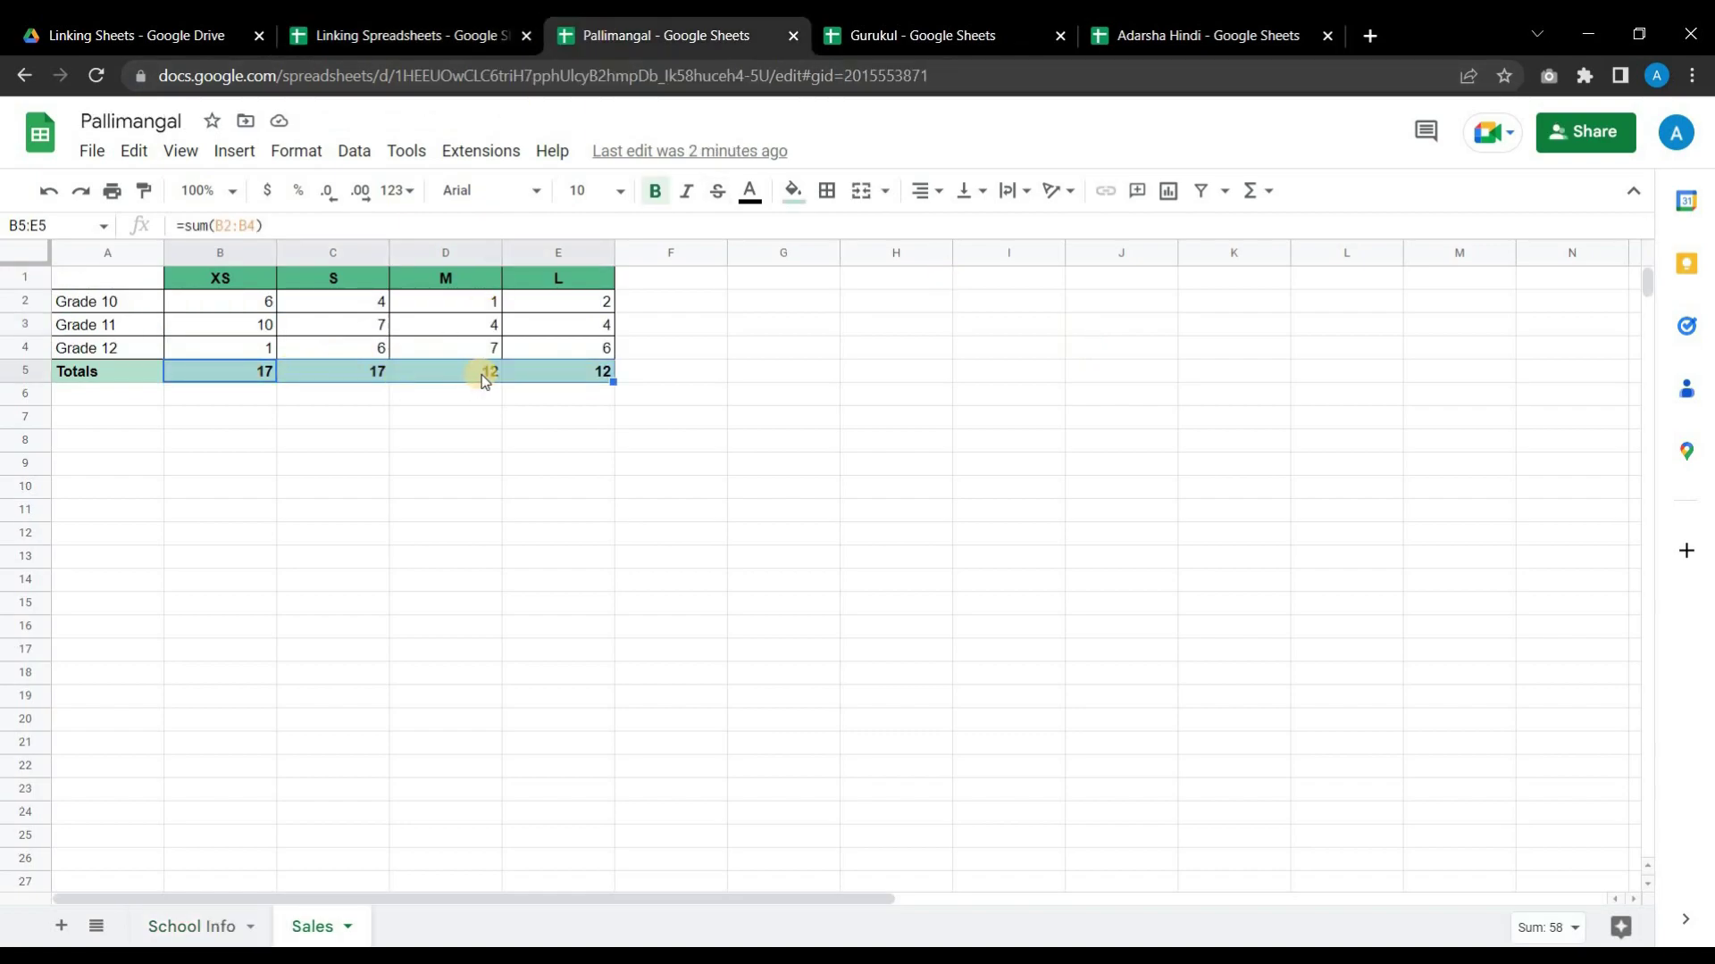
click(409, 28)
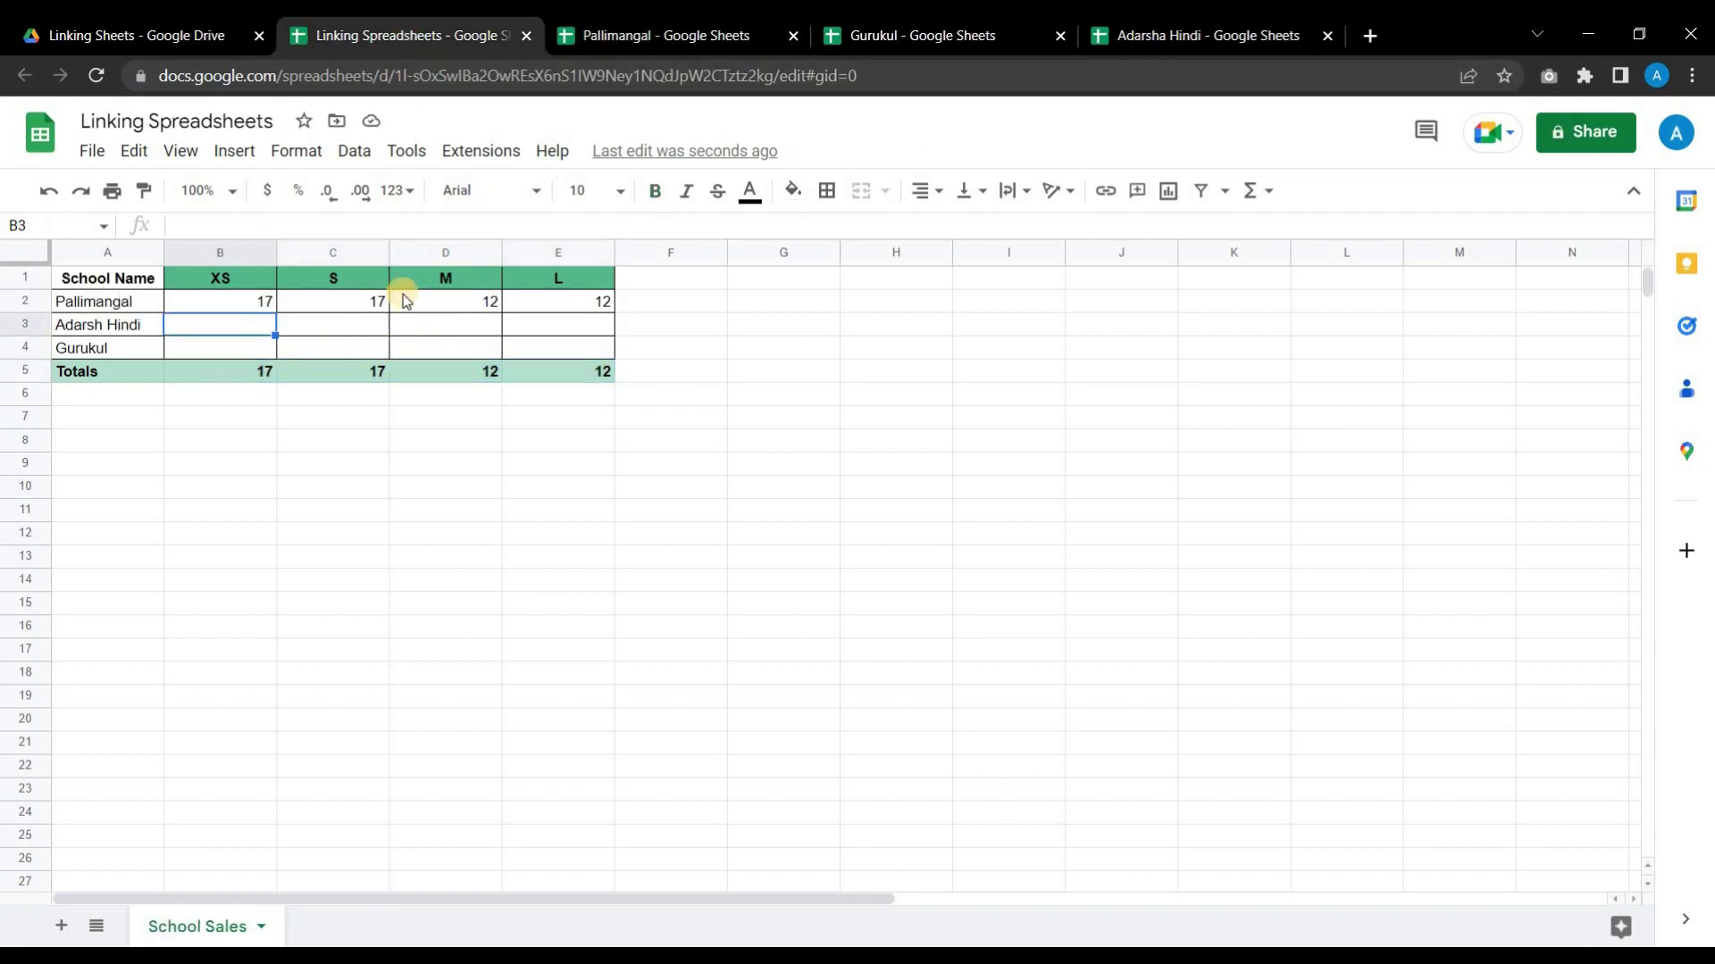
click(624, 33)
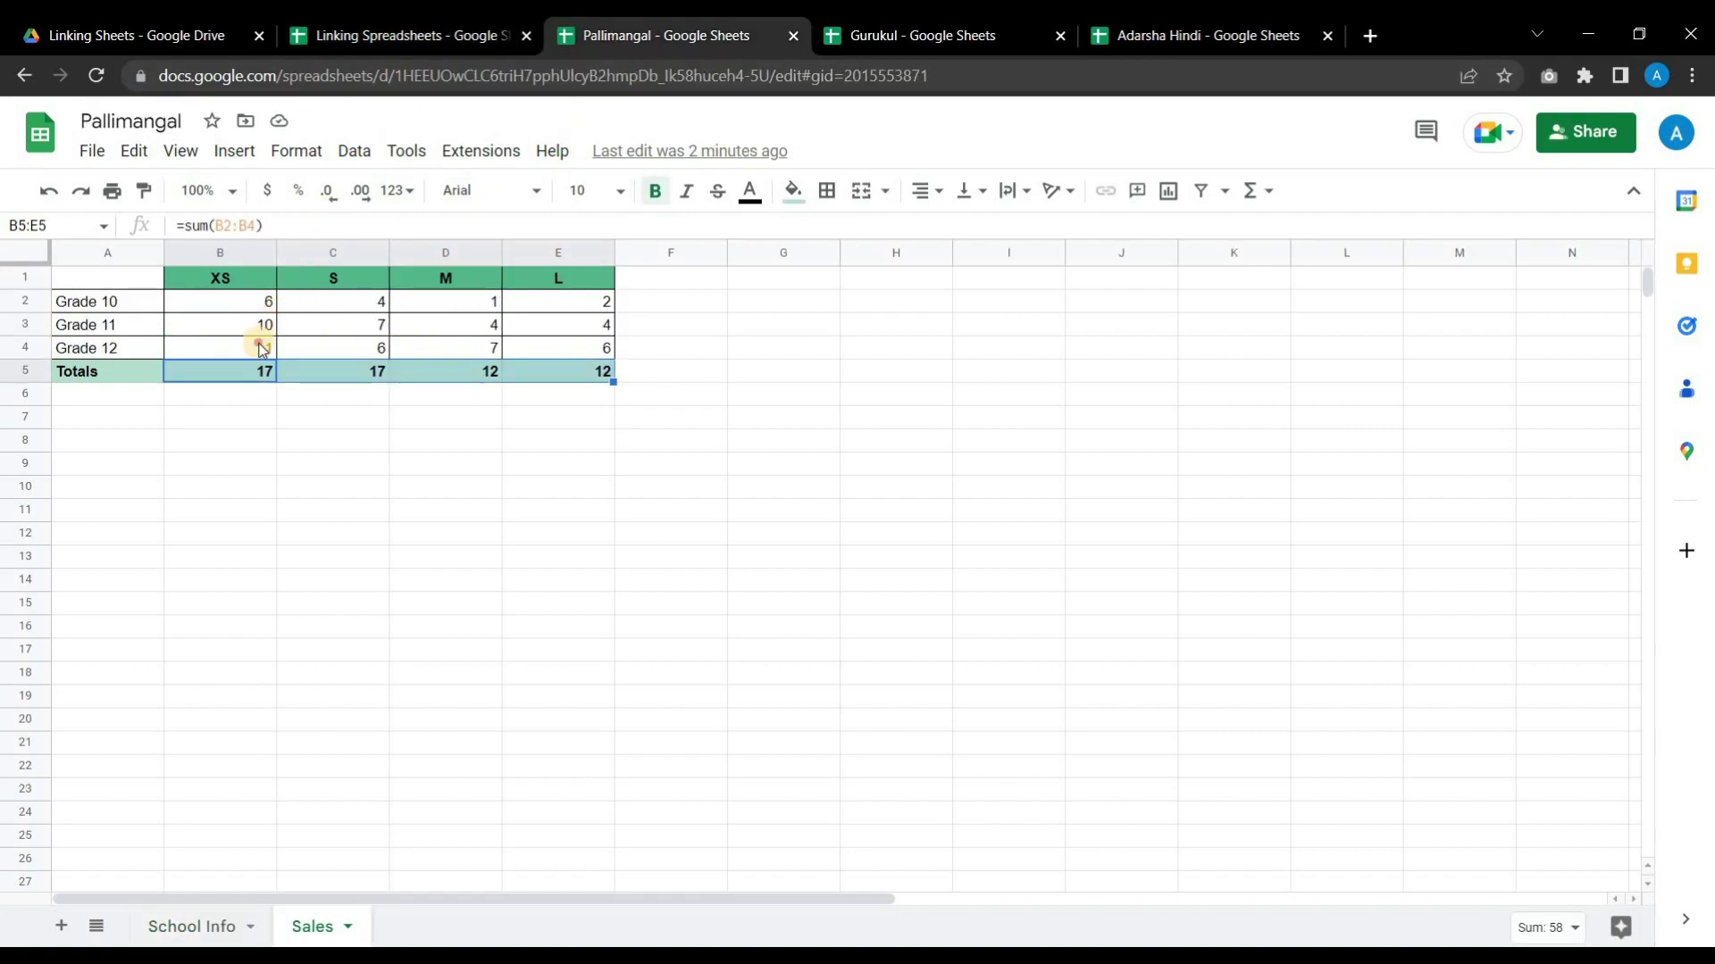
click(264, 348)
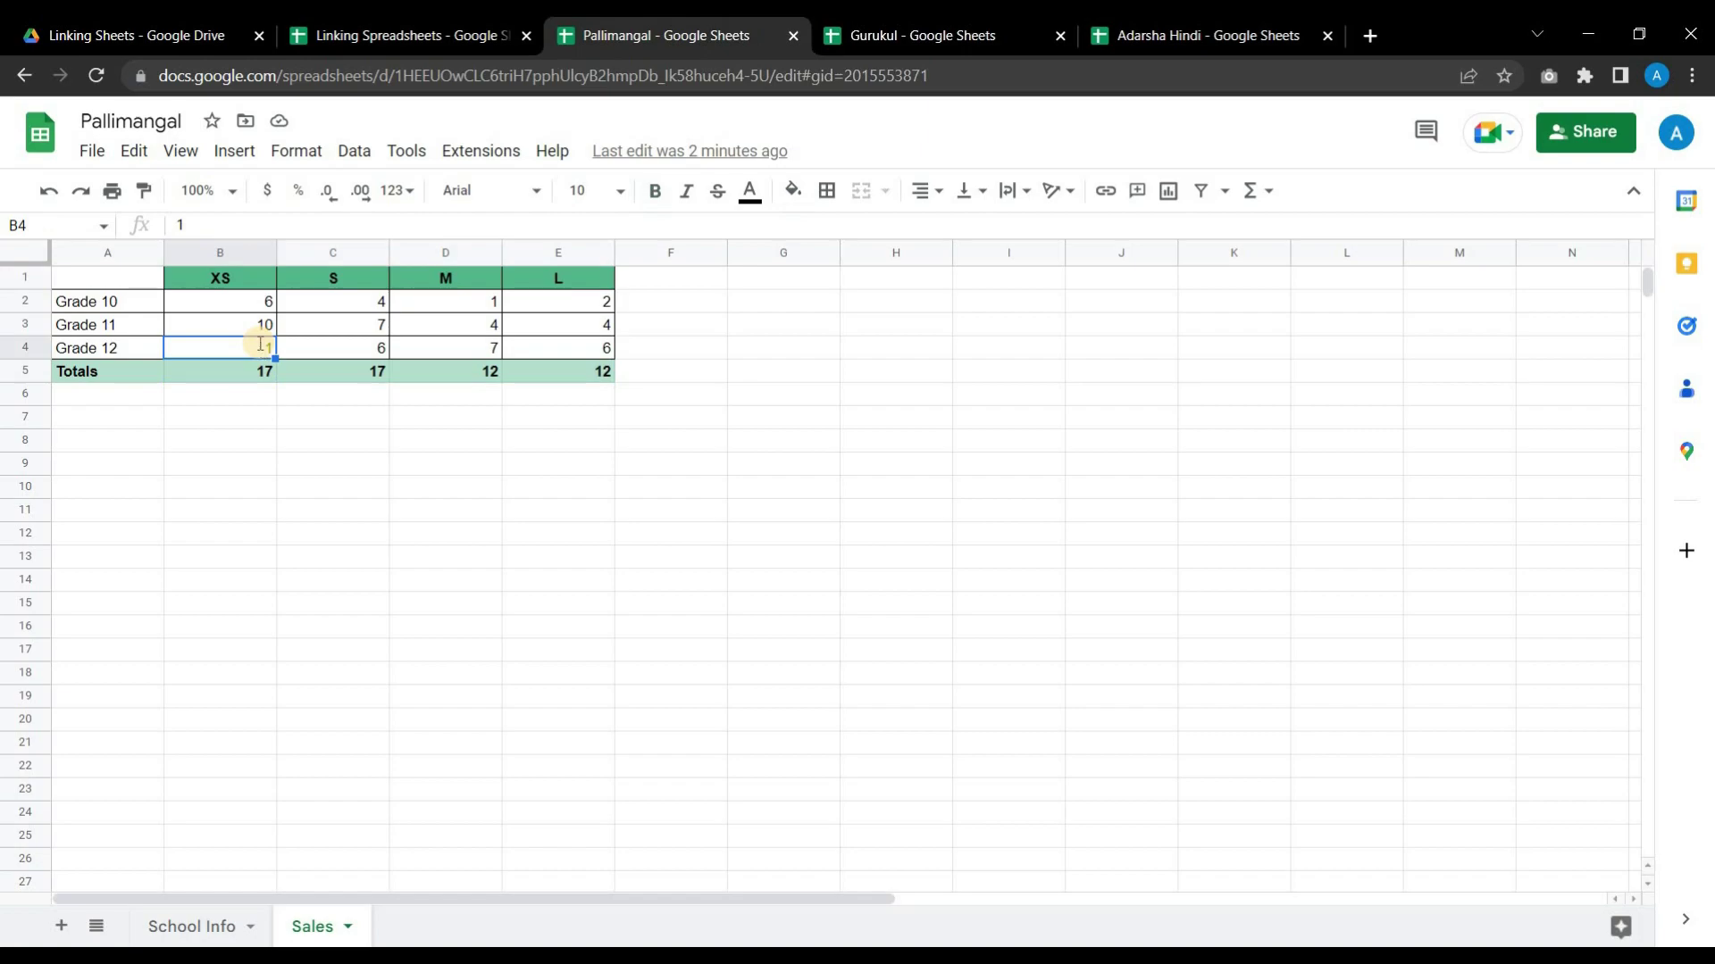
text(10)
key(Return)
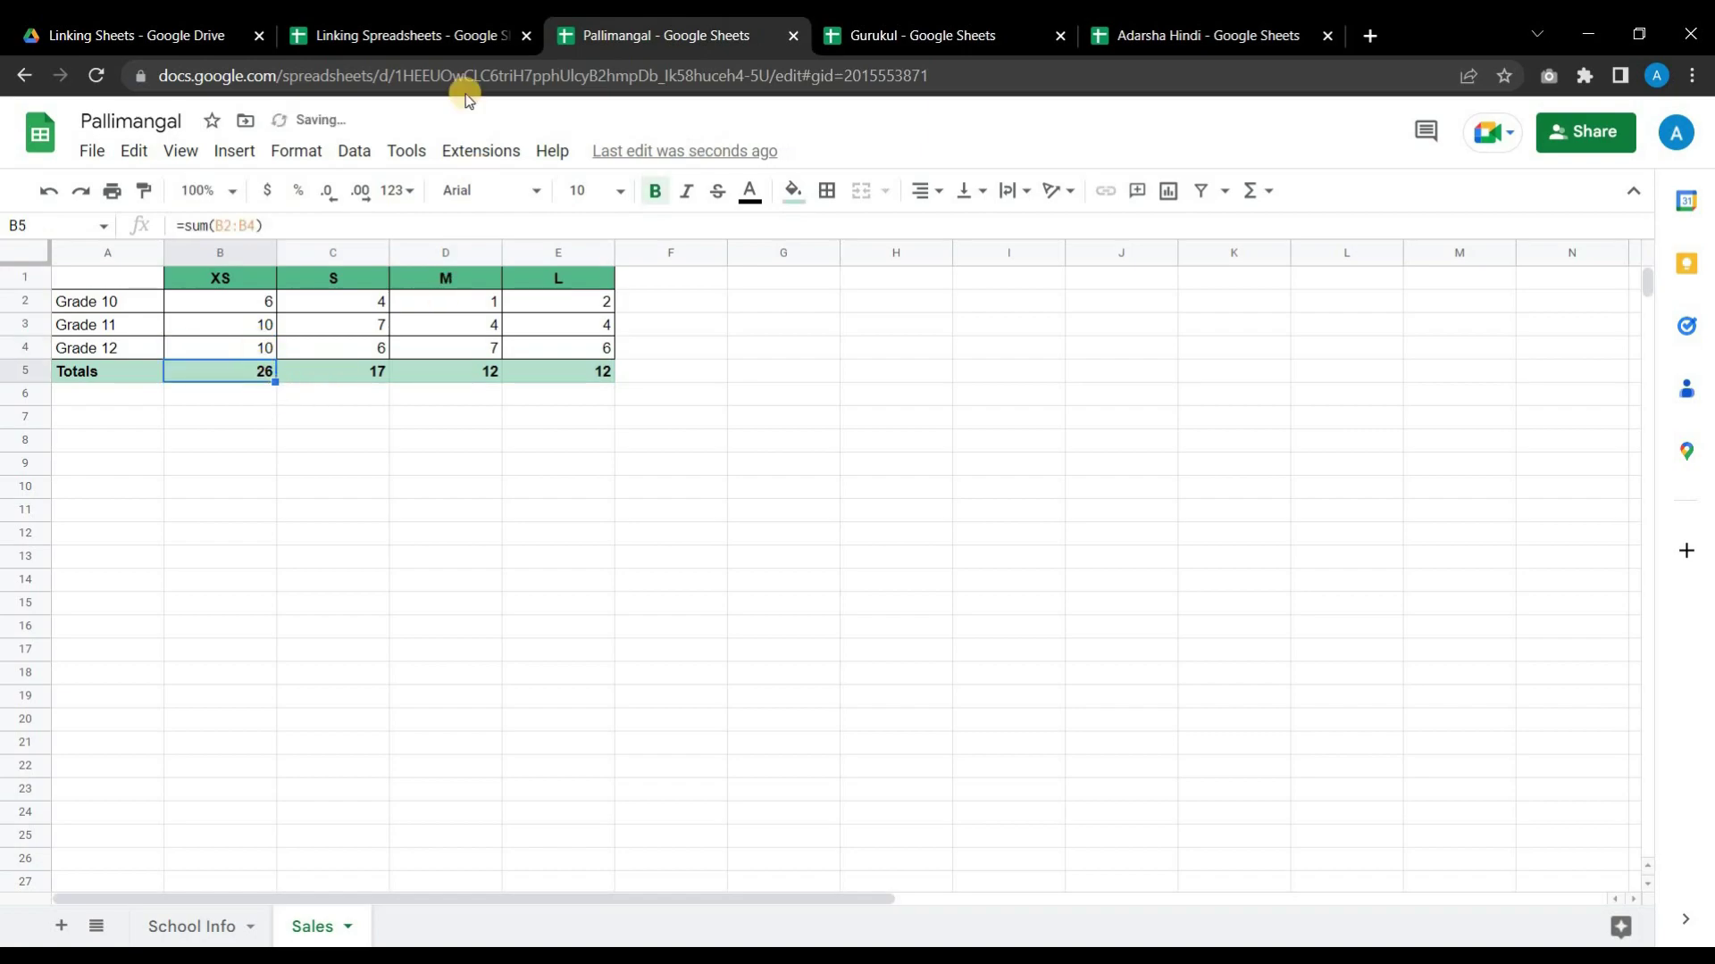
click(446, 35)
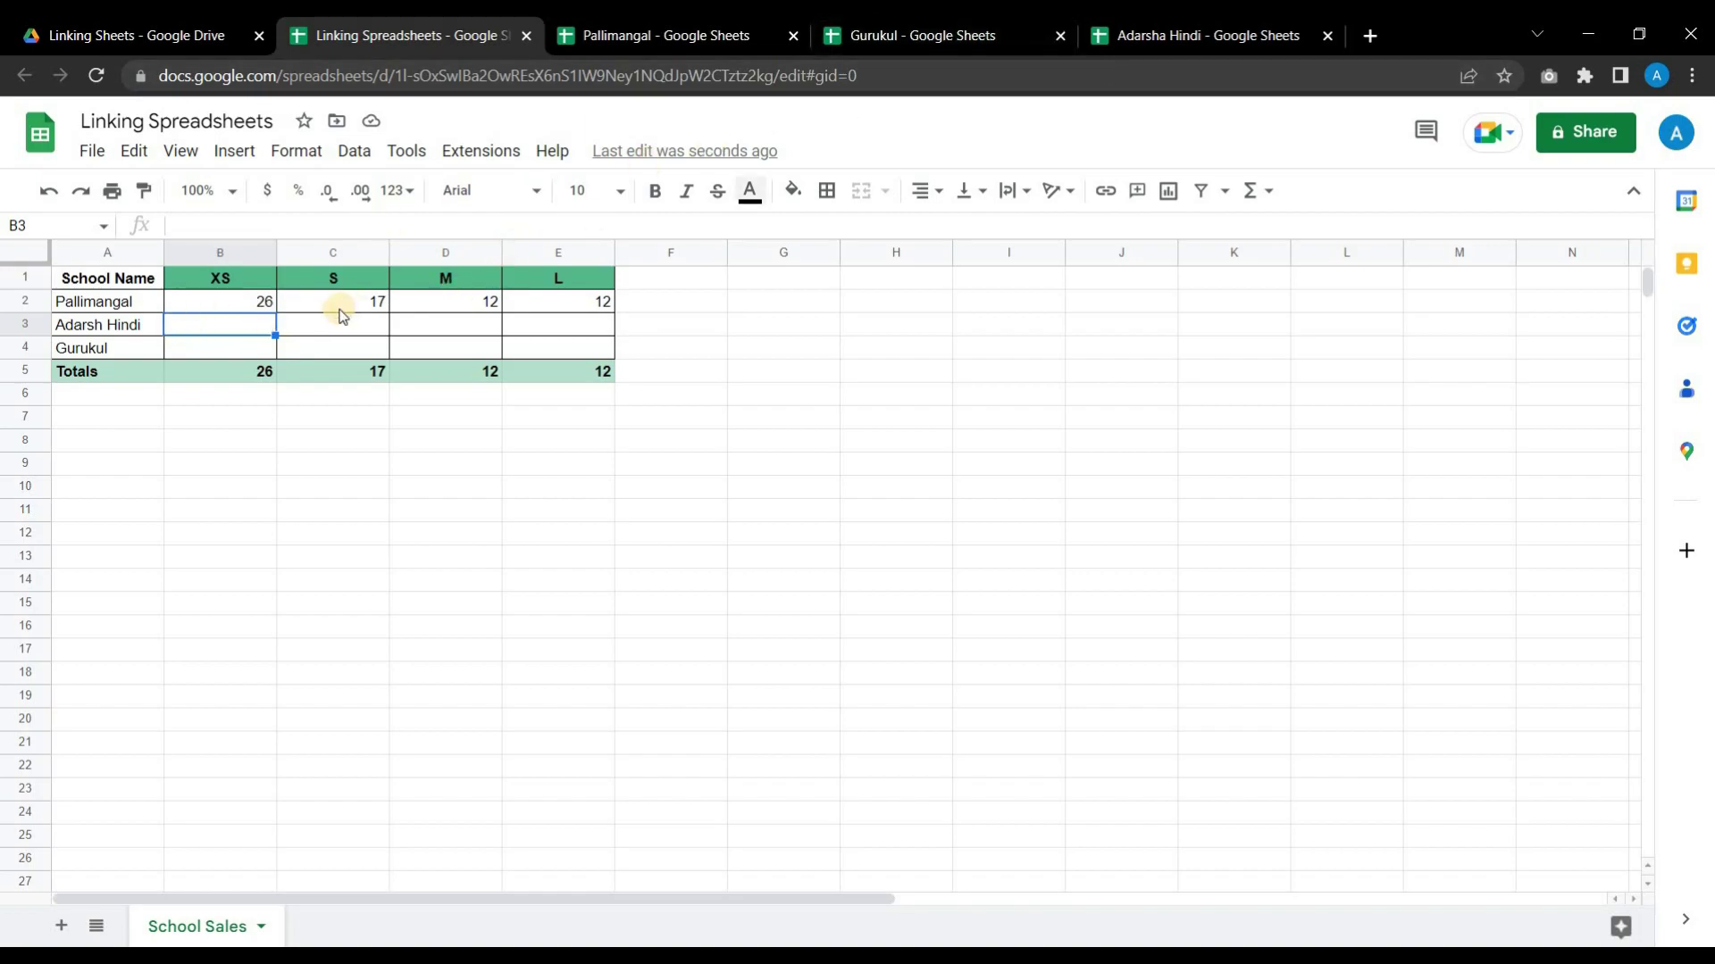
Start an IMPORTRANGE formula in B3 with the Adarsha Hindi spreadsheet URL in quotes
text(=import)
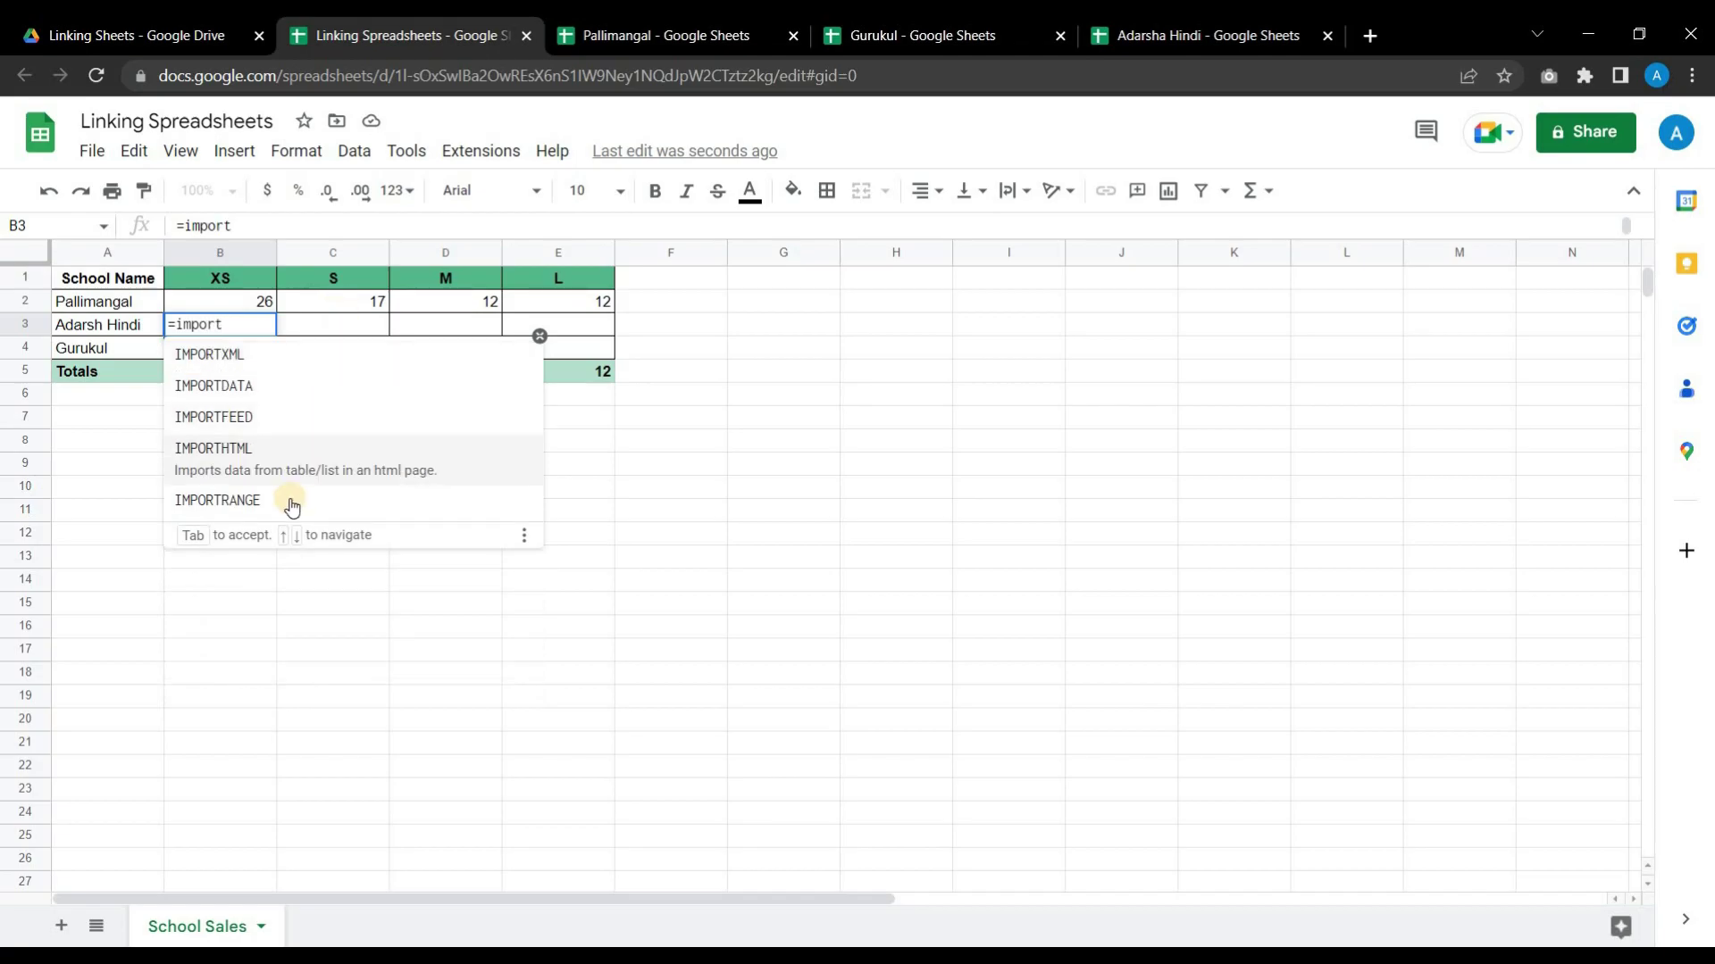
click(283, 497)
click(1118, 43)
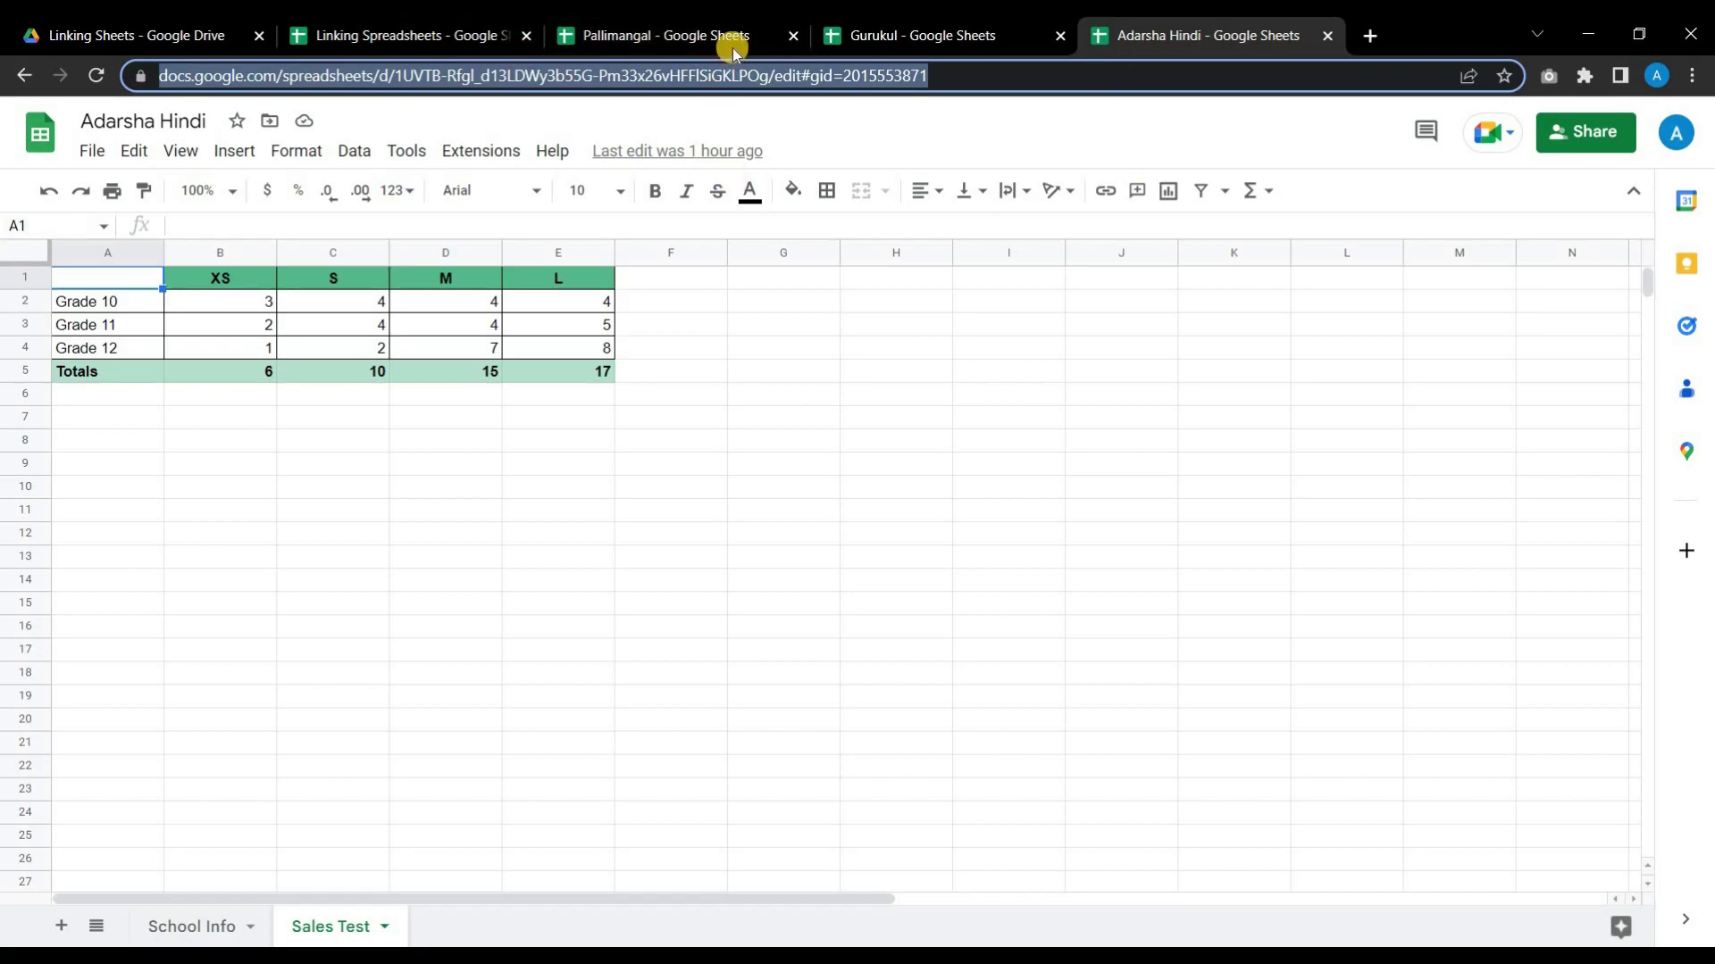
click(450, 24)
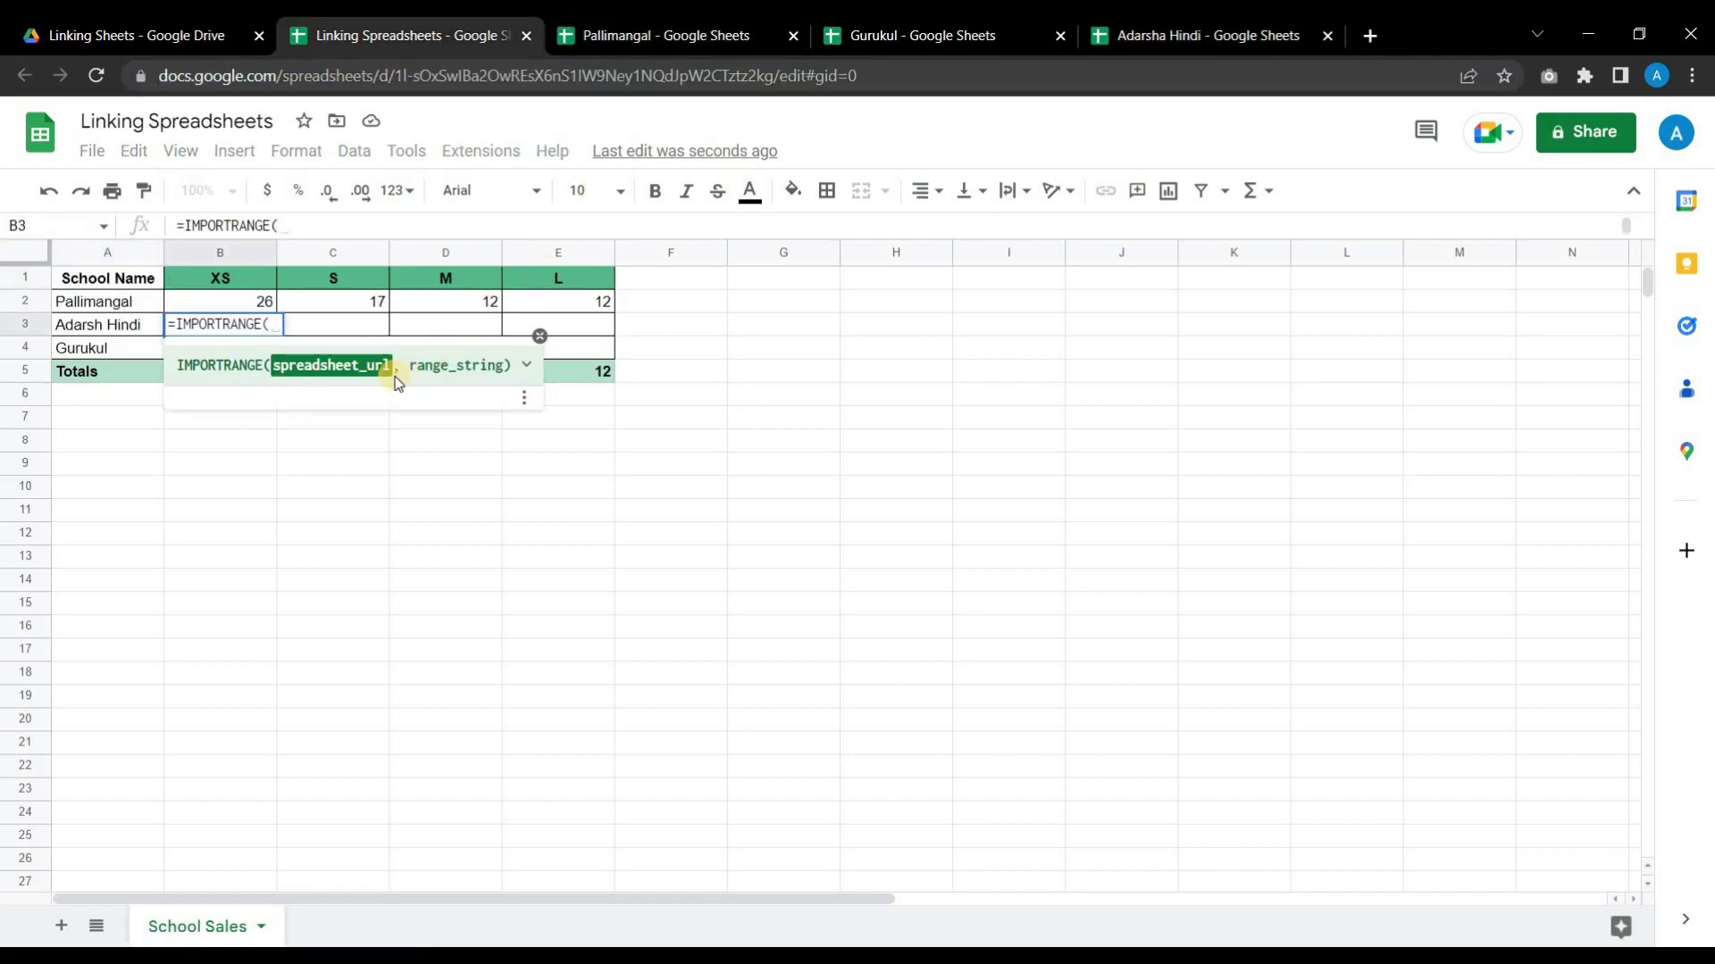
text(")
key(ctrl+v)
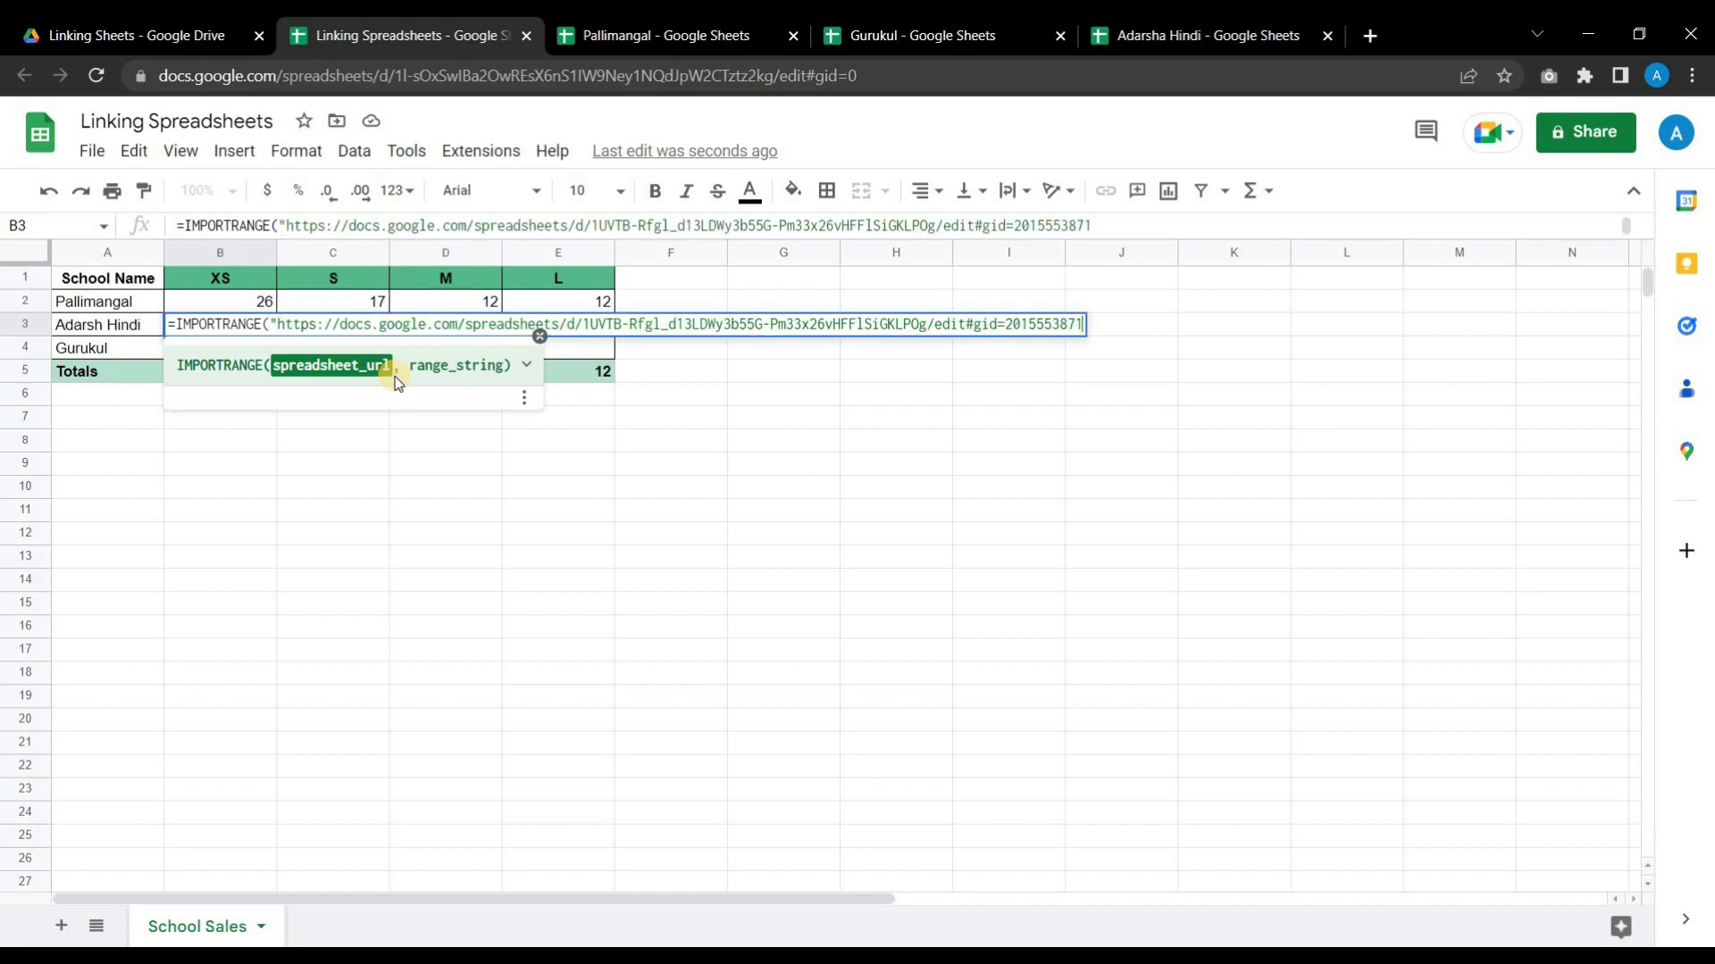
text(",)
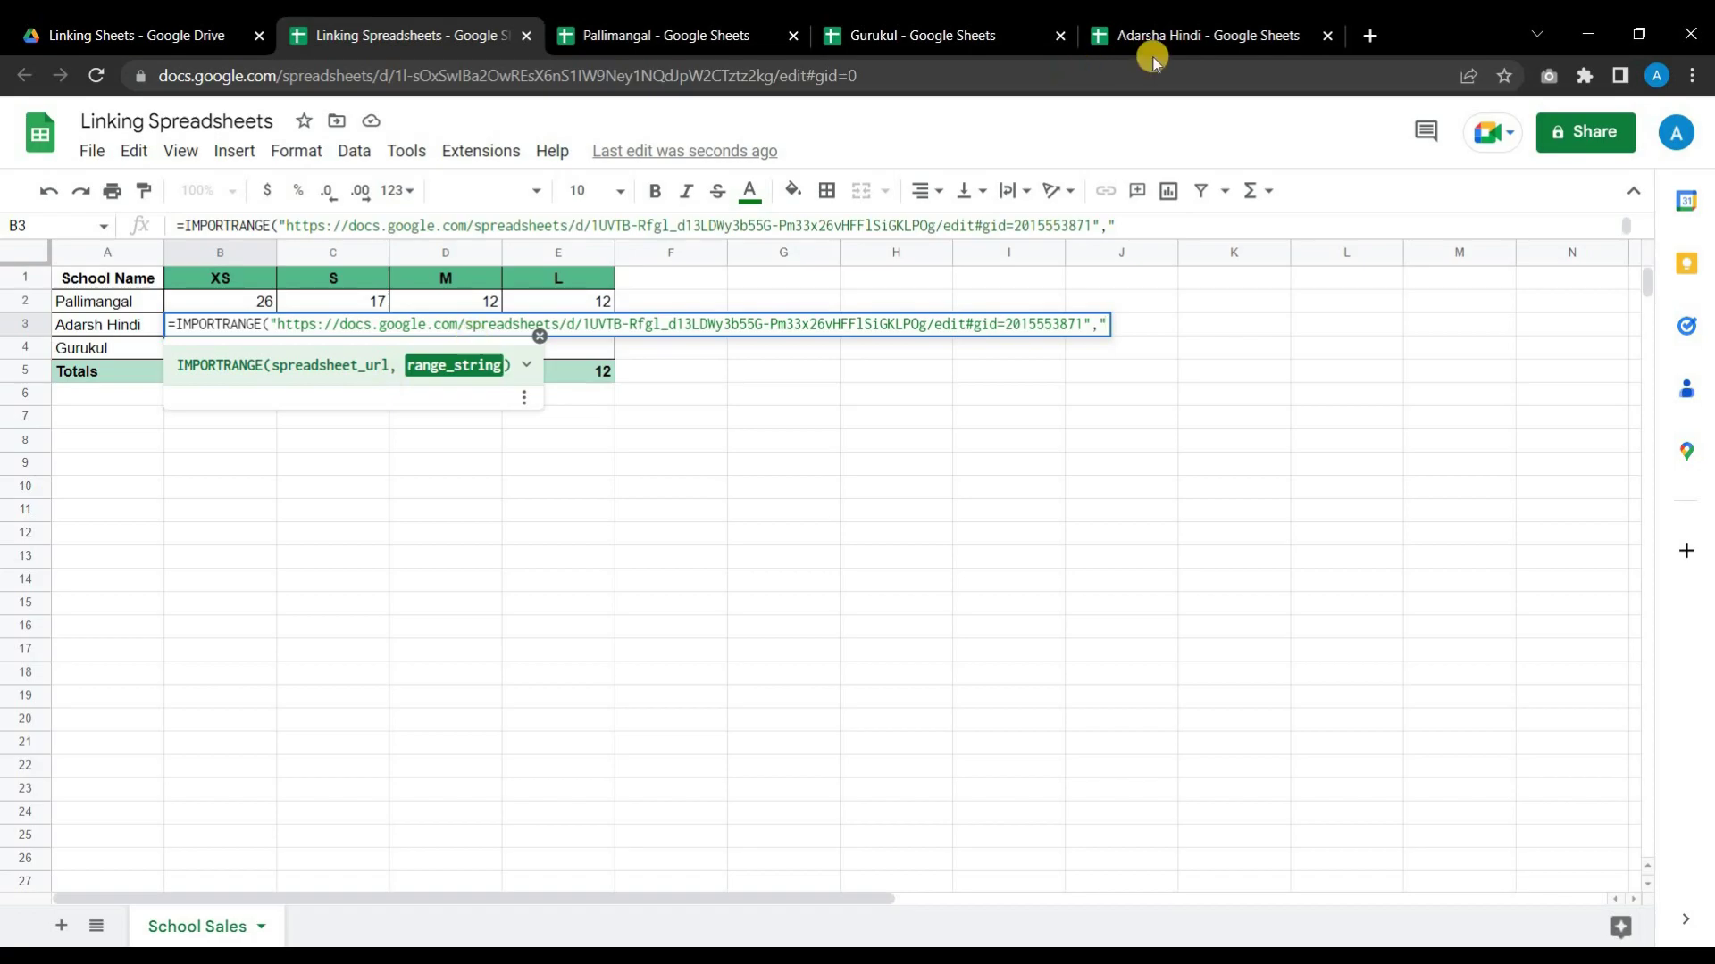
Add the range "Sales Test!B5:E5" to the B3 formula and commit it
click(1121, 36)
click(954, 75)
text(Sal)
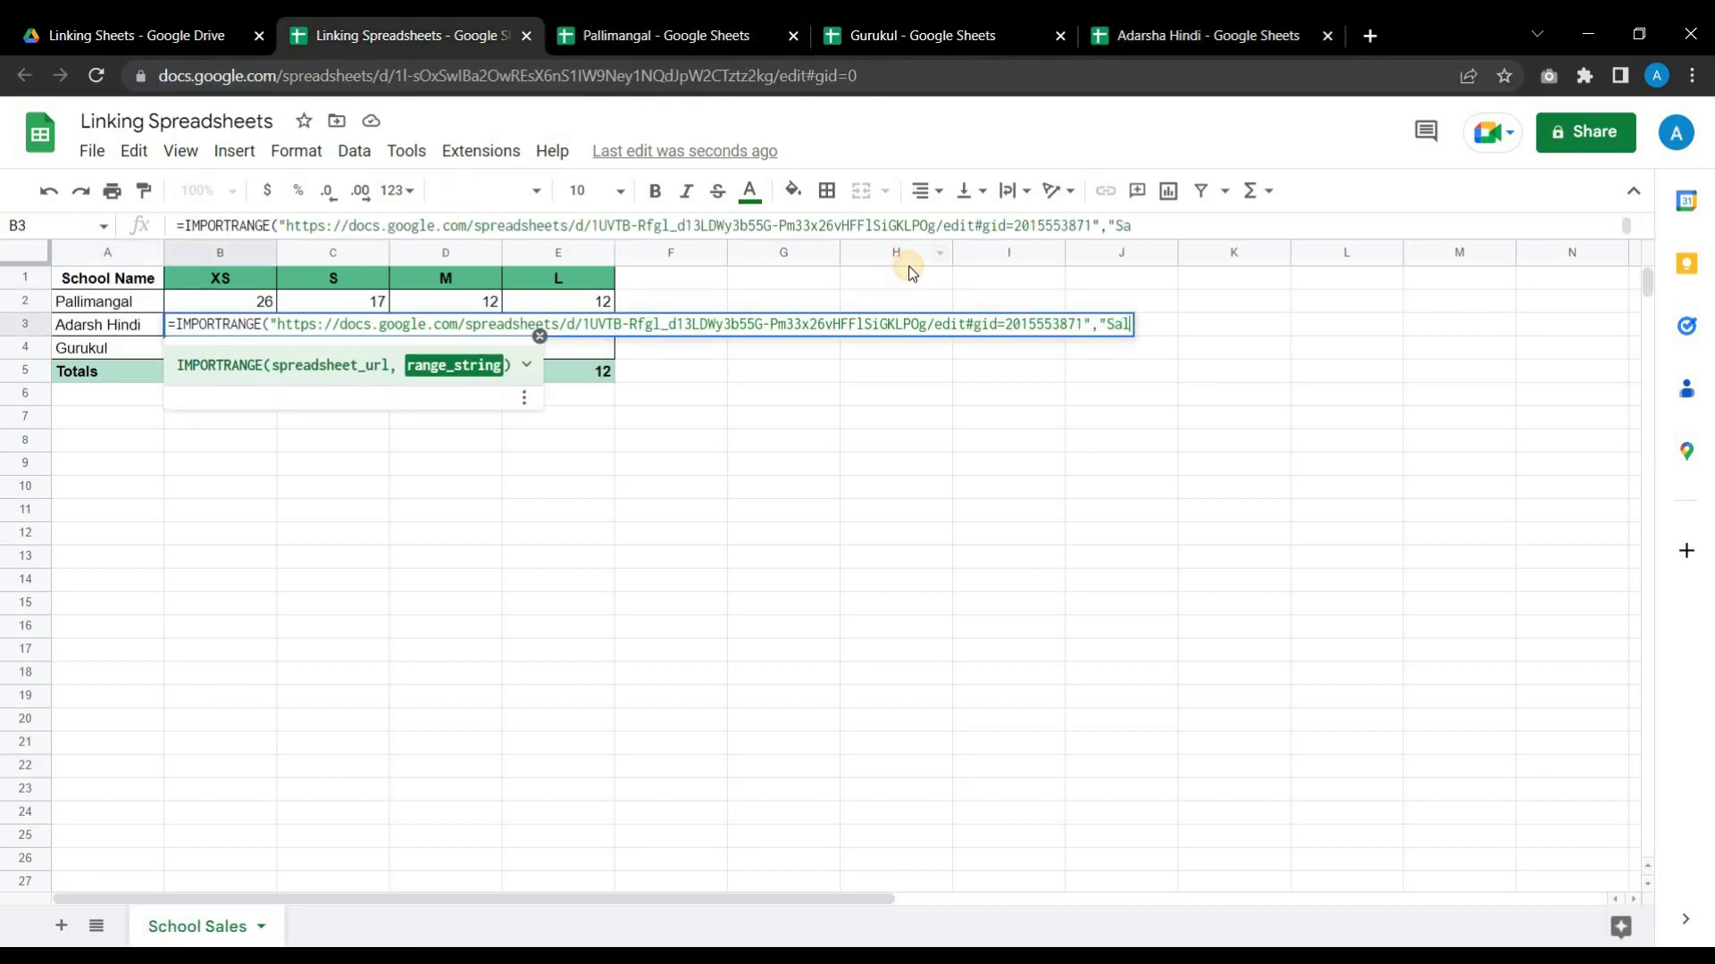
text(es Test!)
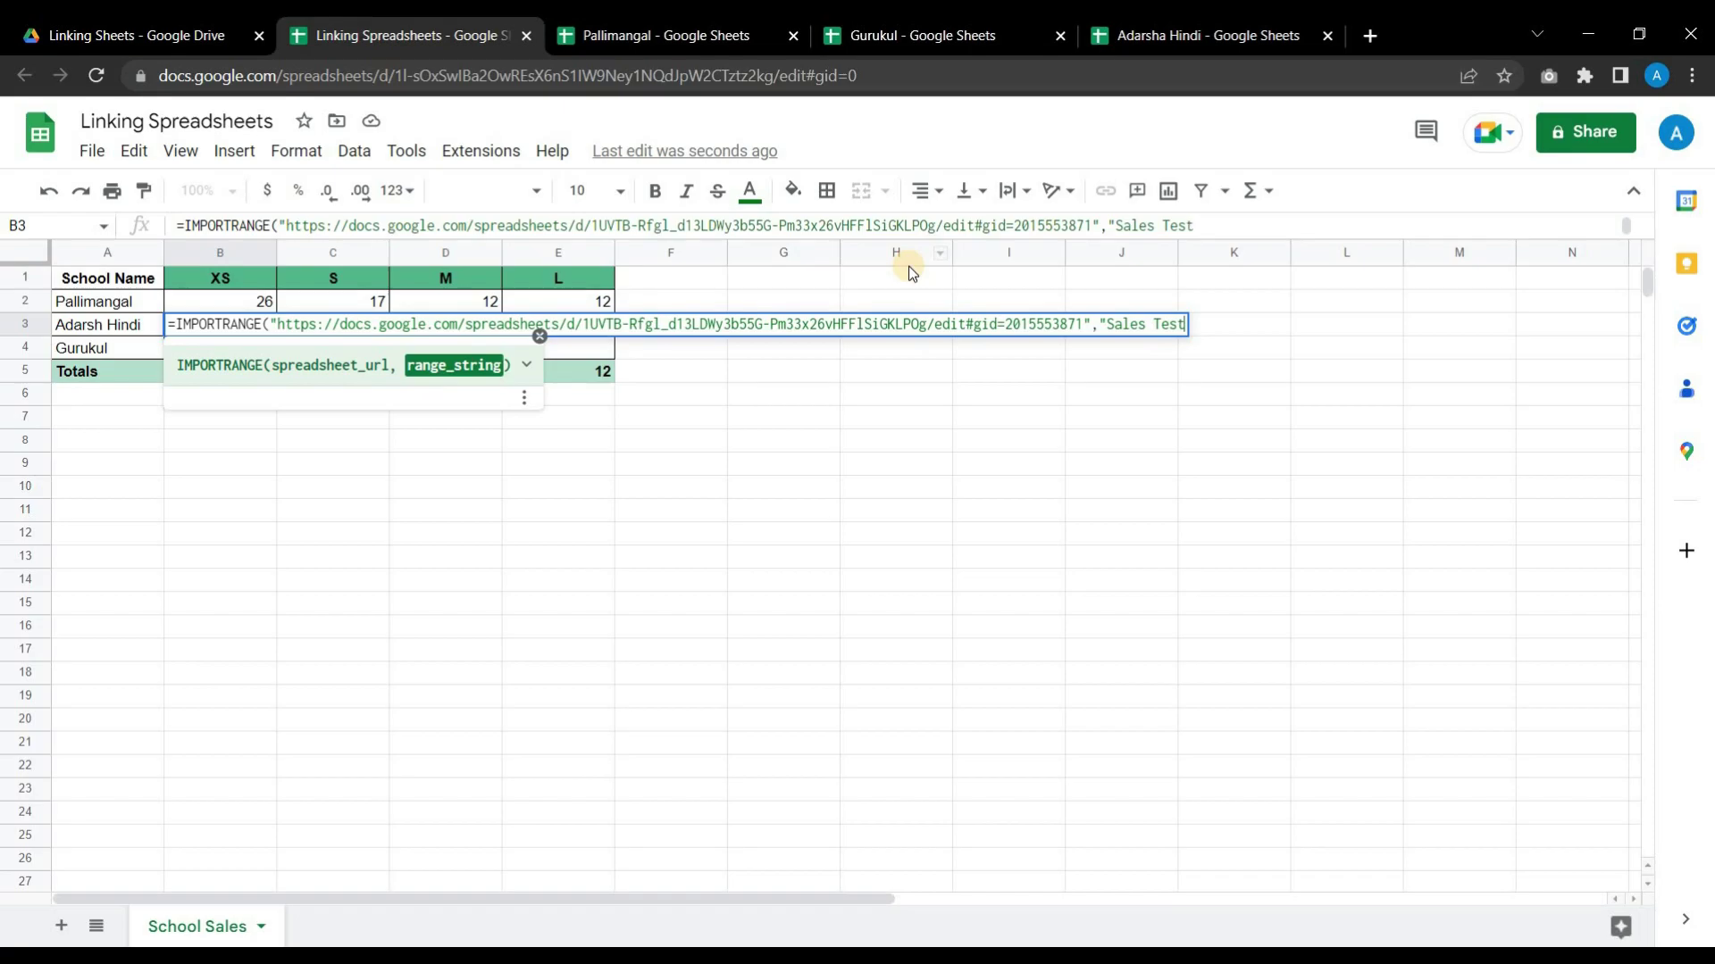
click(1203, 34)
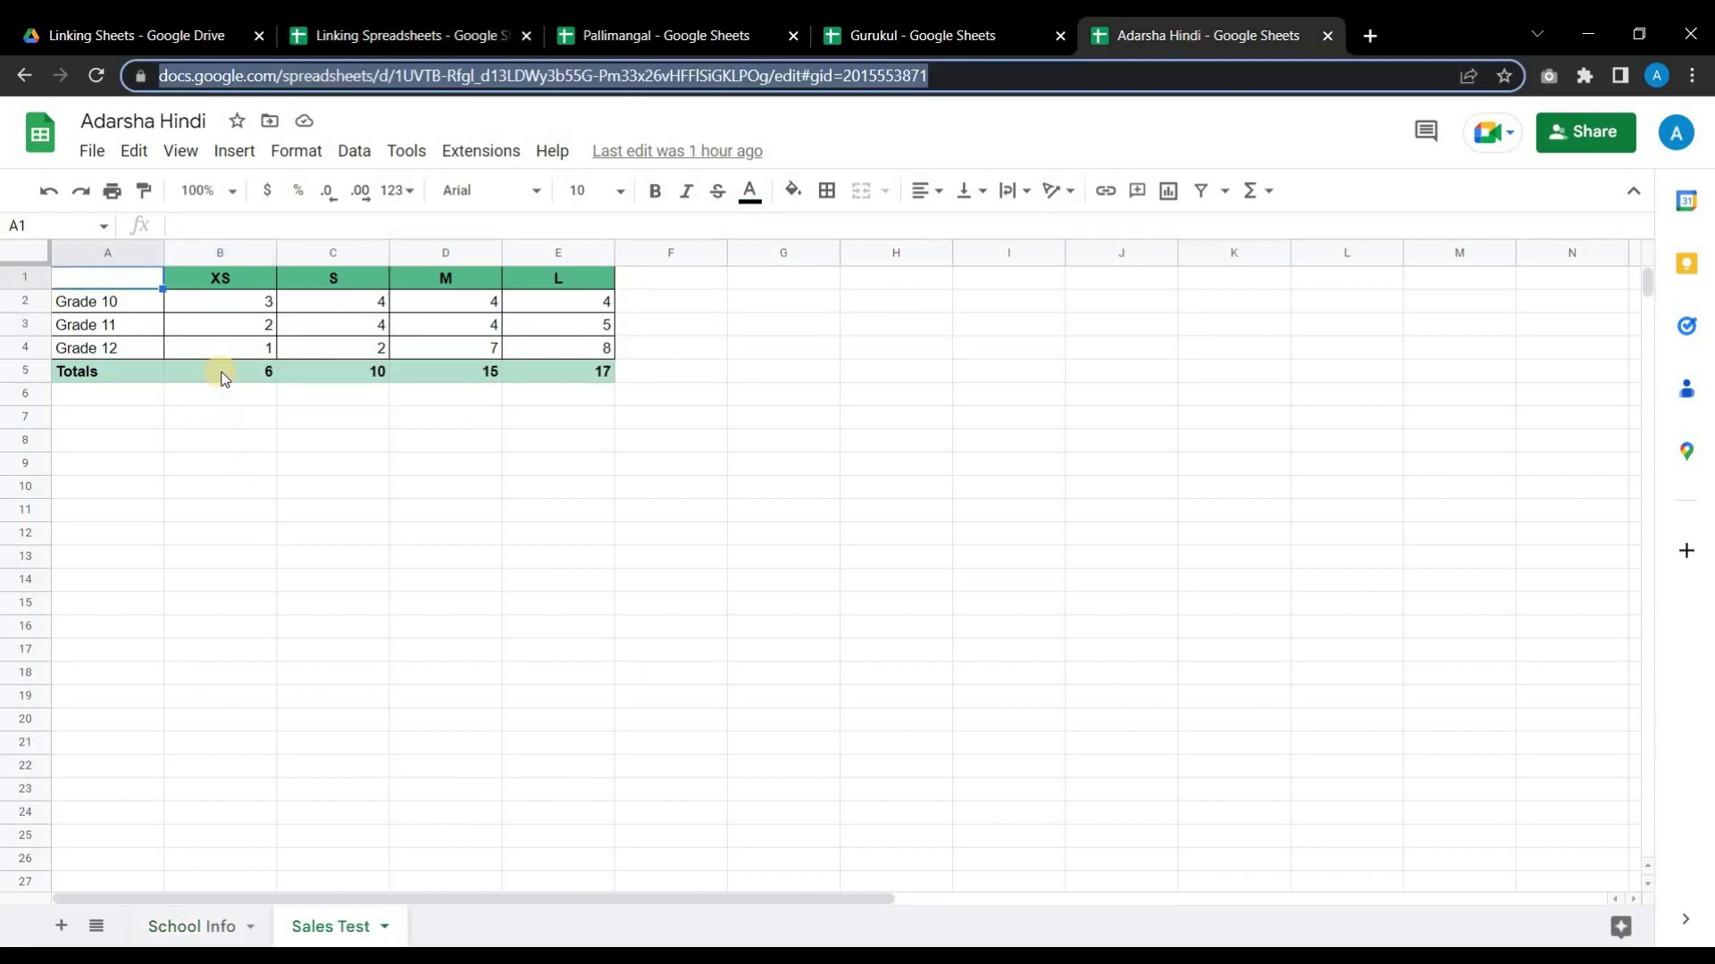
click(433, 34)
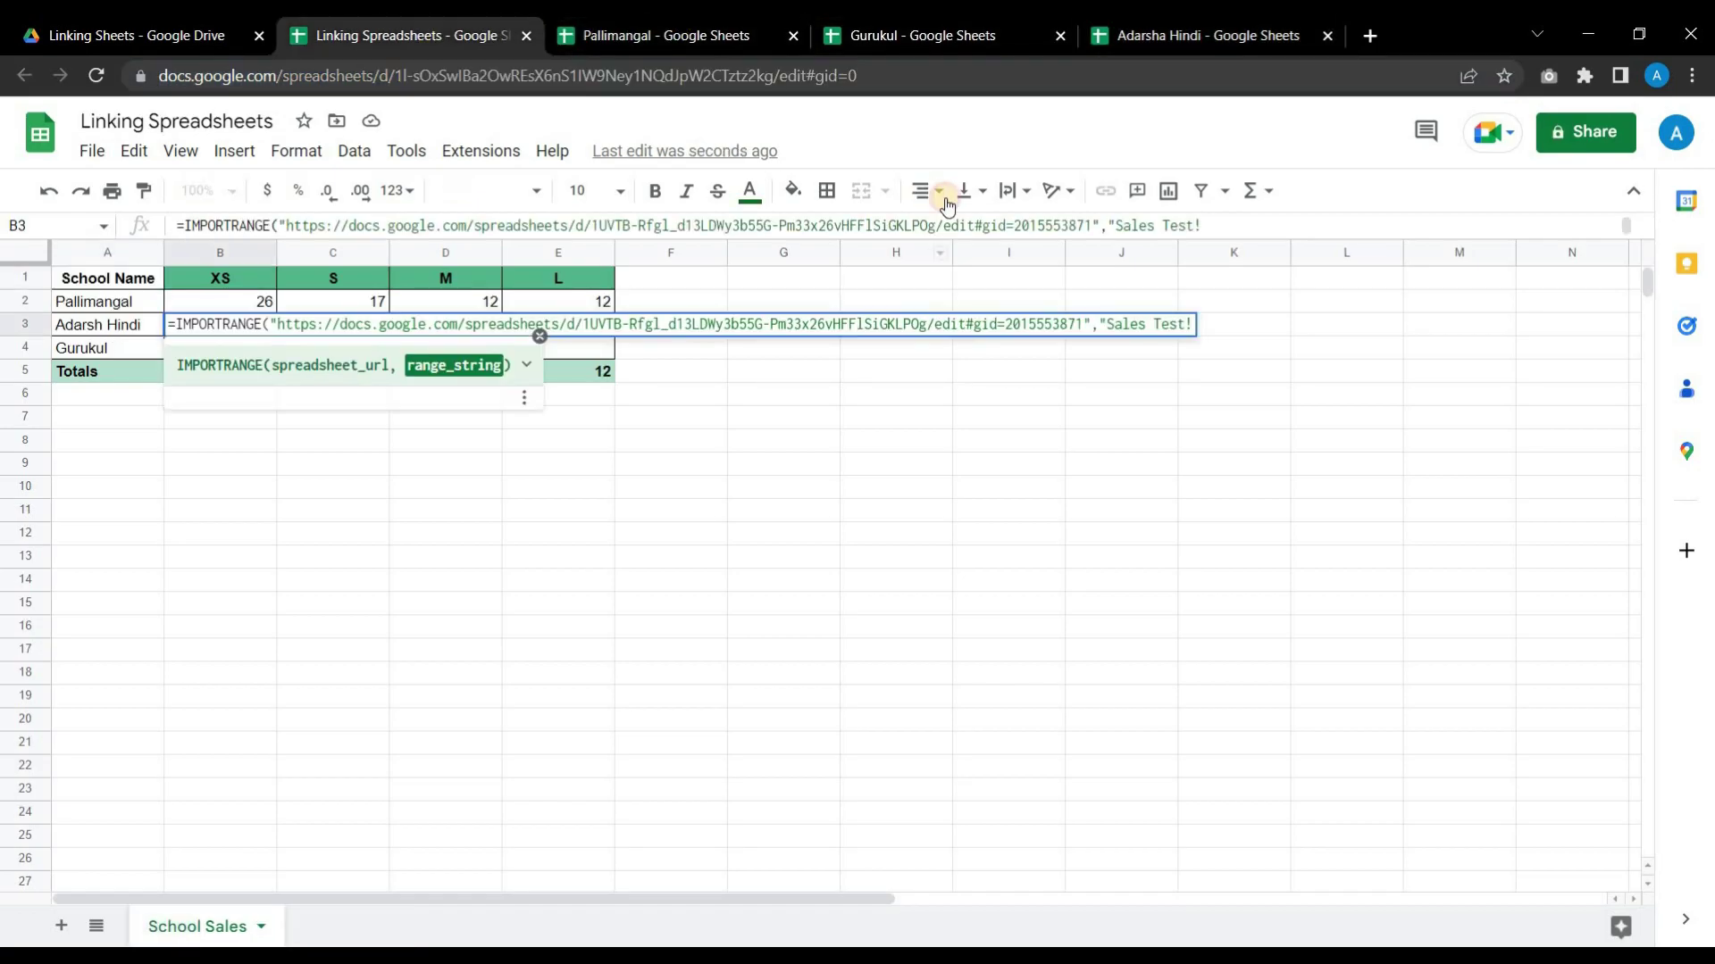
text(B5:E5)
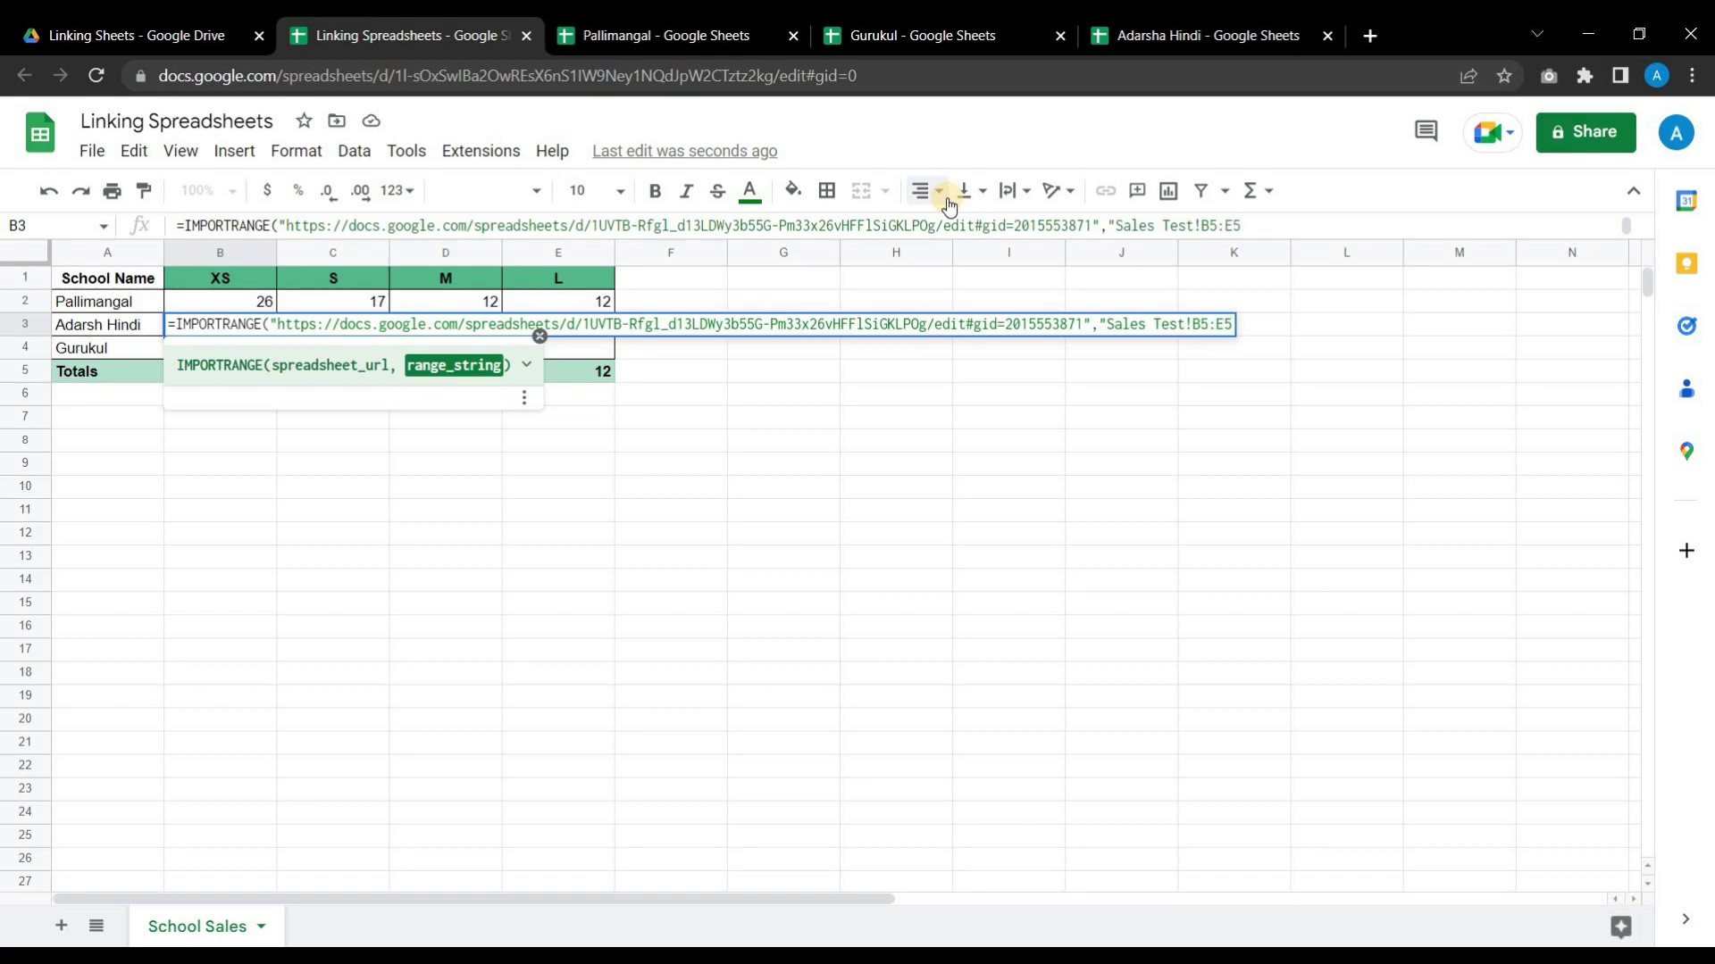
text("))
key(Return)
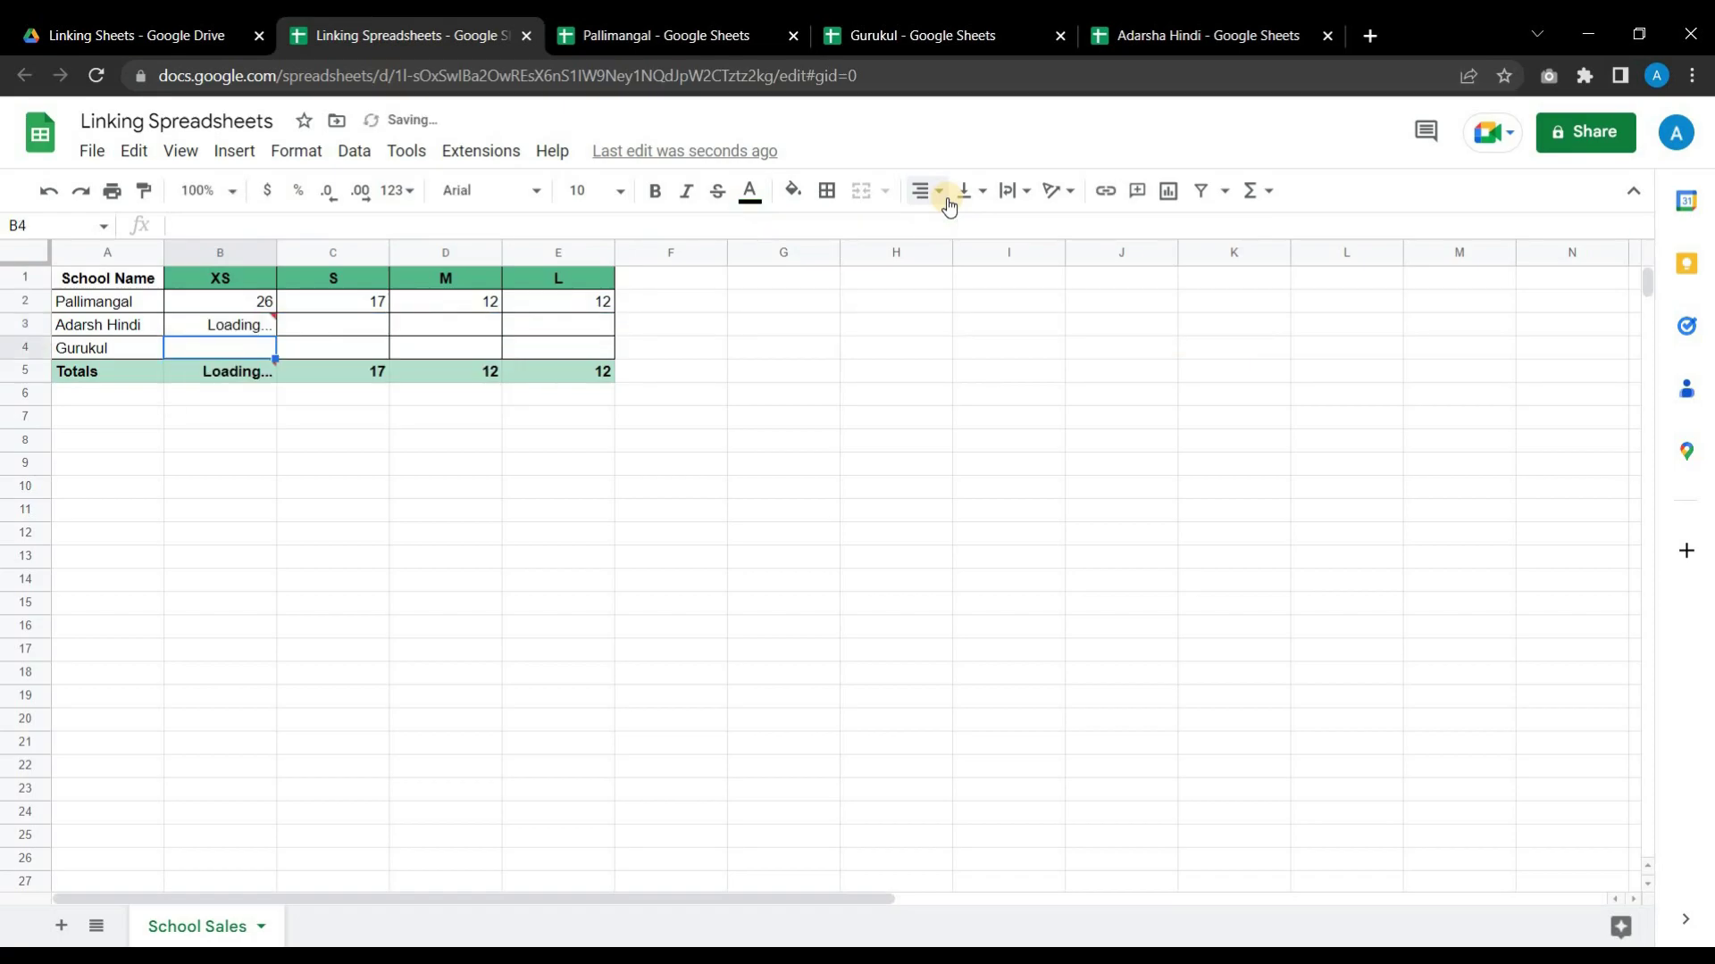